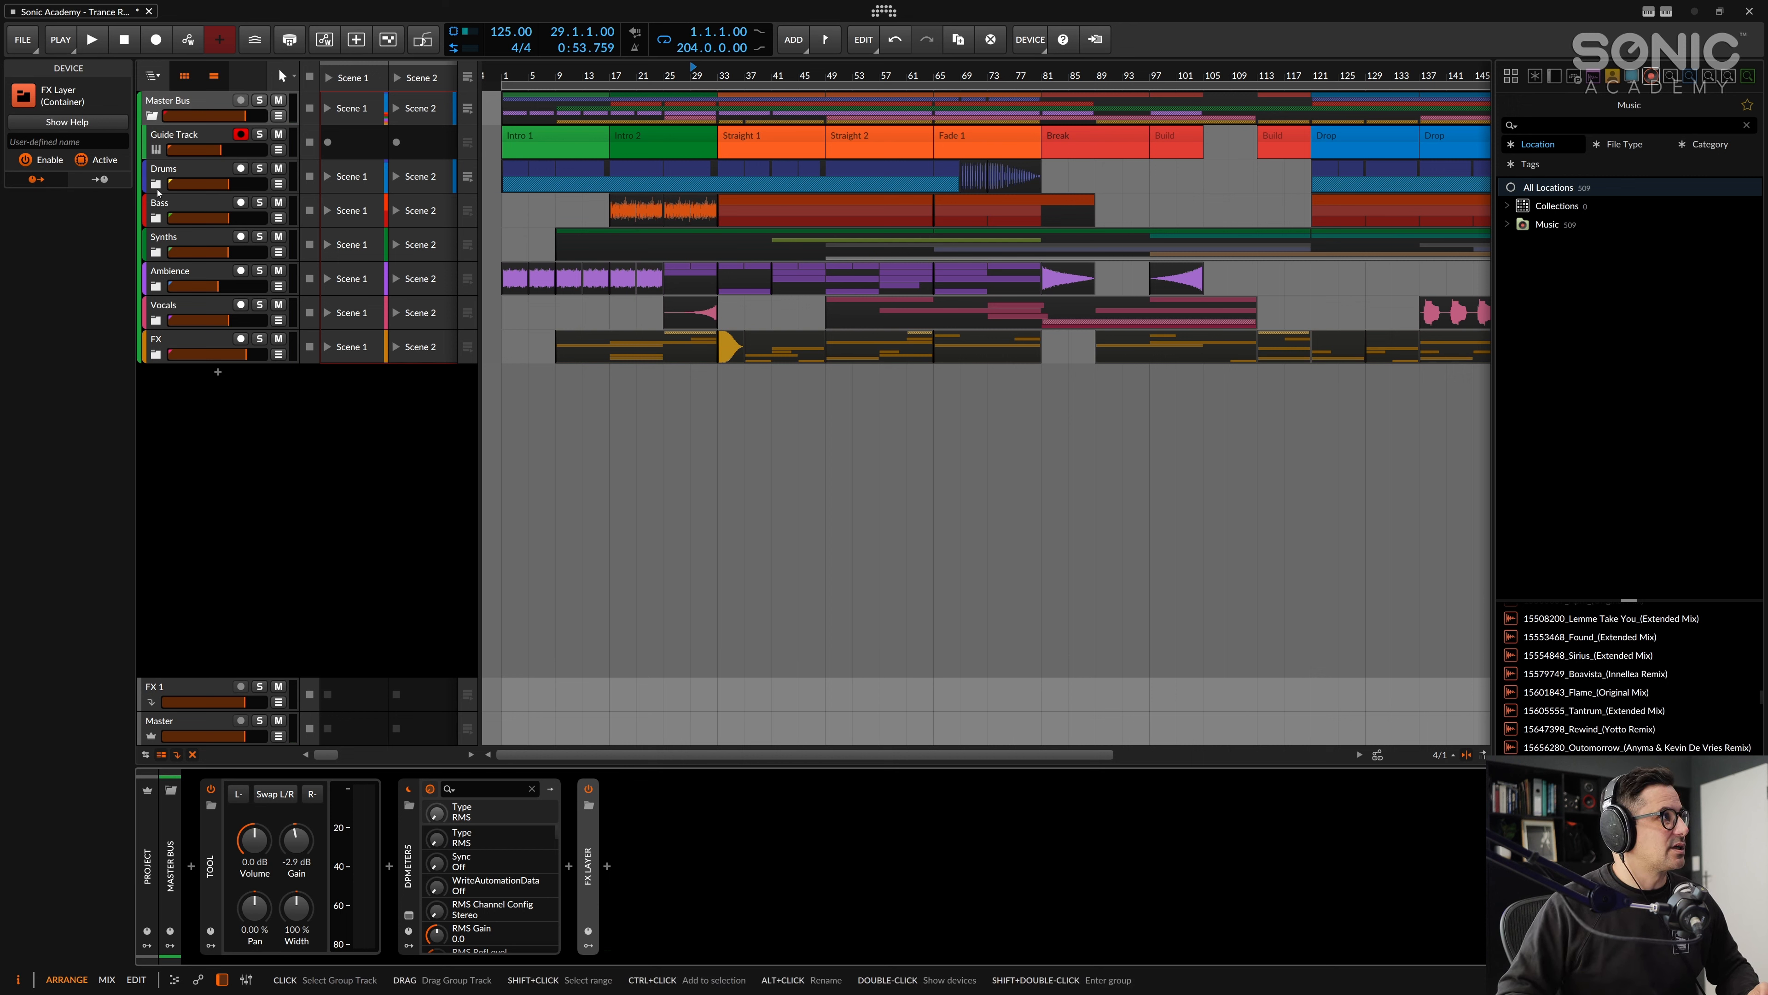
Step: Select the Guide Track and its Intro 2 section clip to review the arrangement guide
{"action": "left_click", "coordinate": [181, 134]}
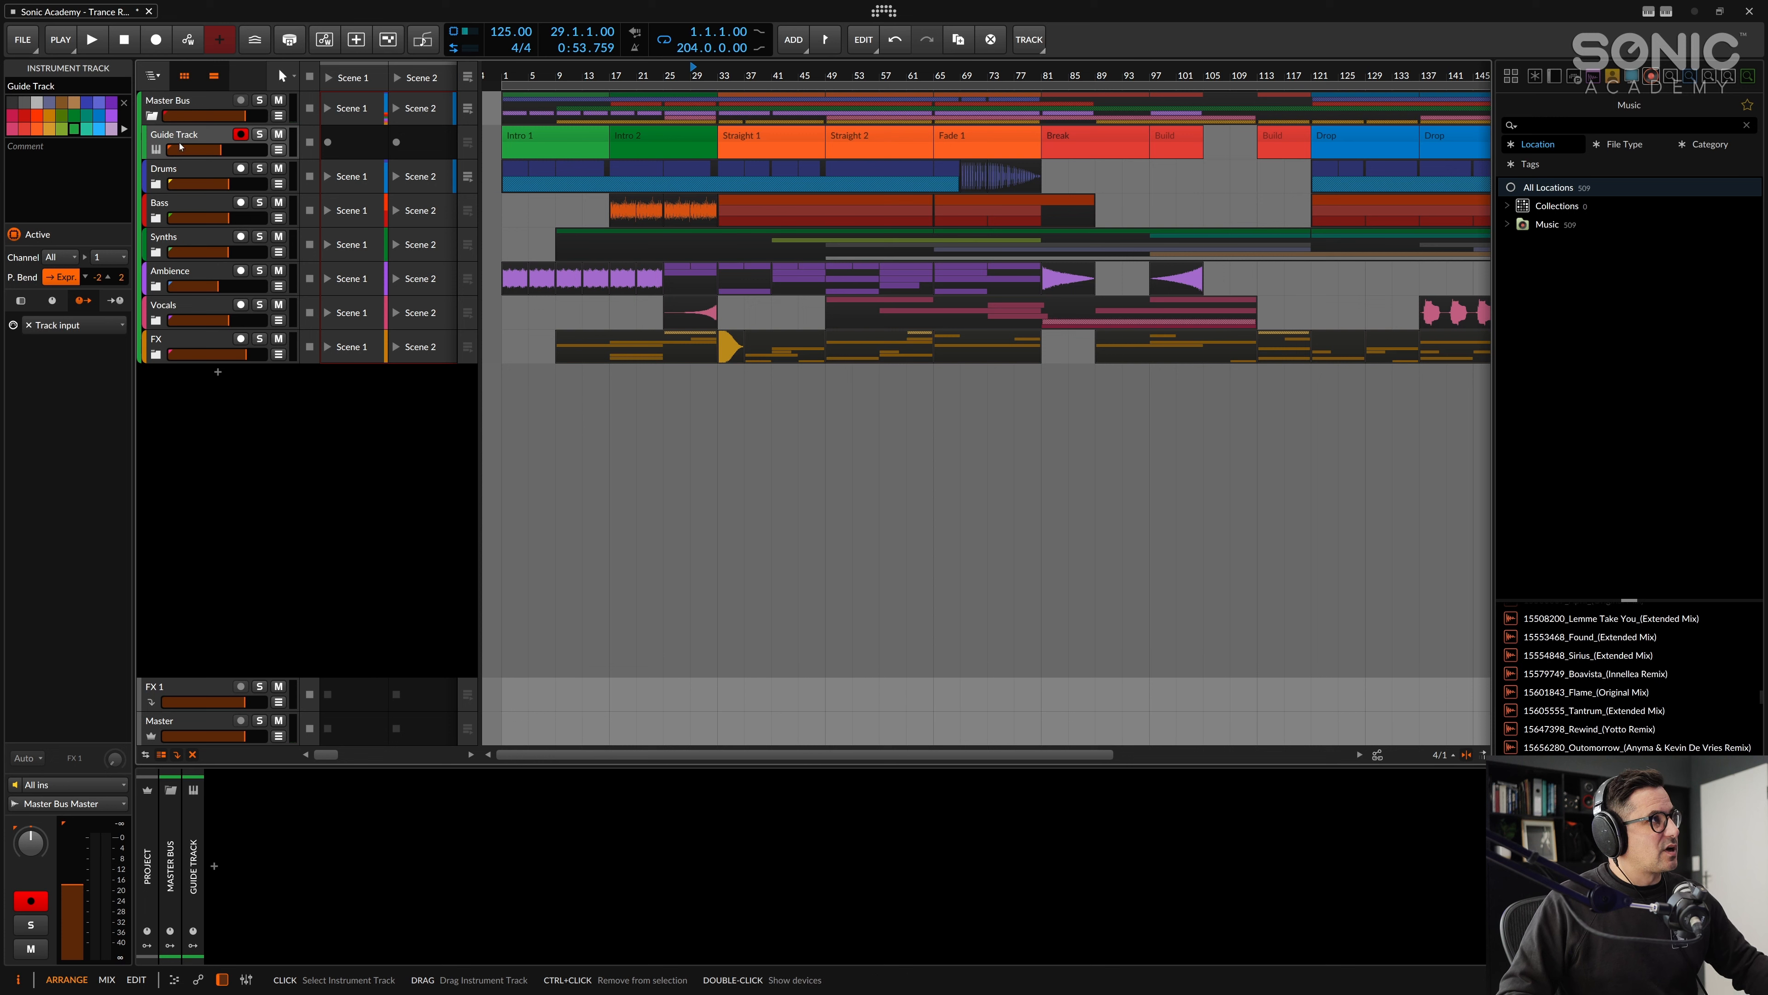
{"action": "left_click", "coordinate": [661, 140]}
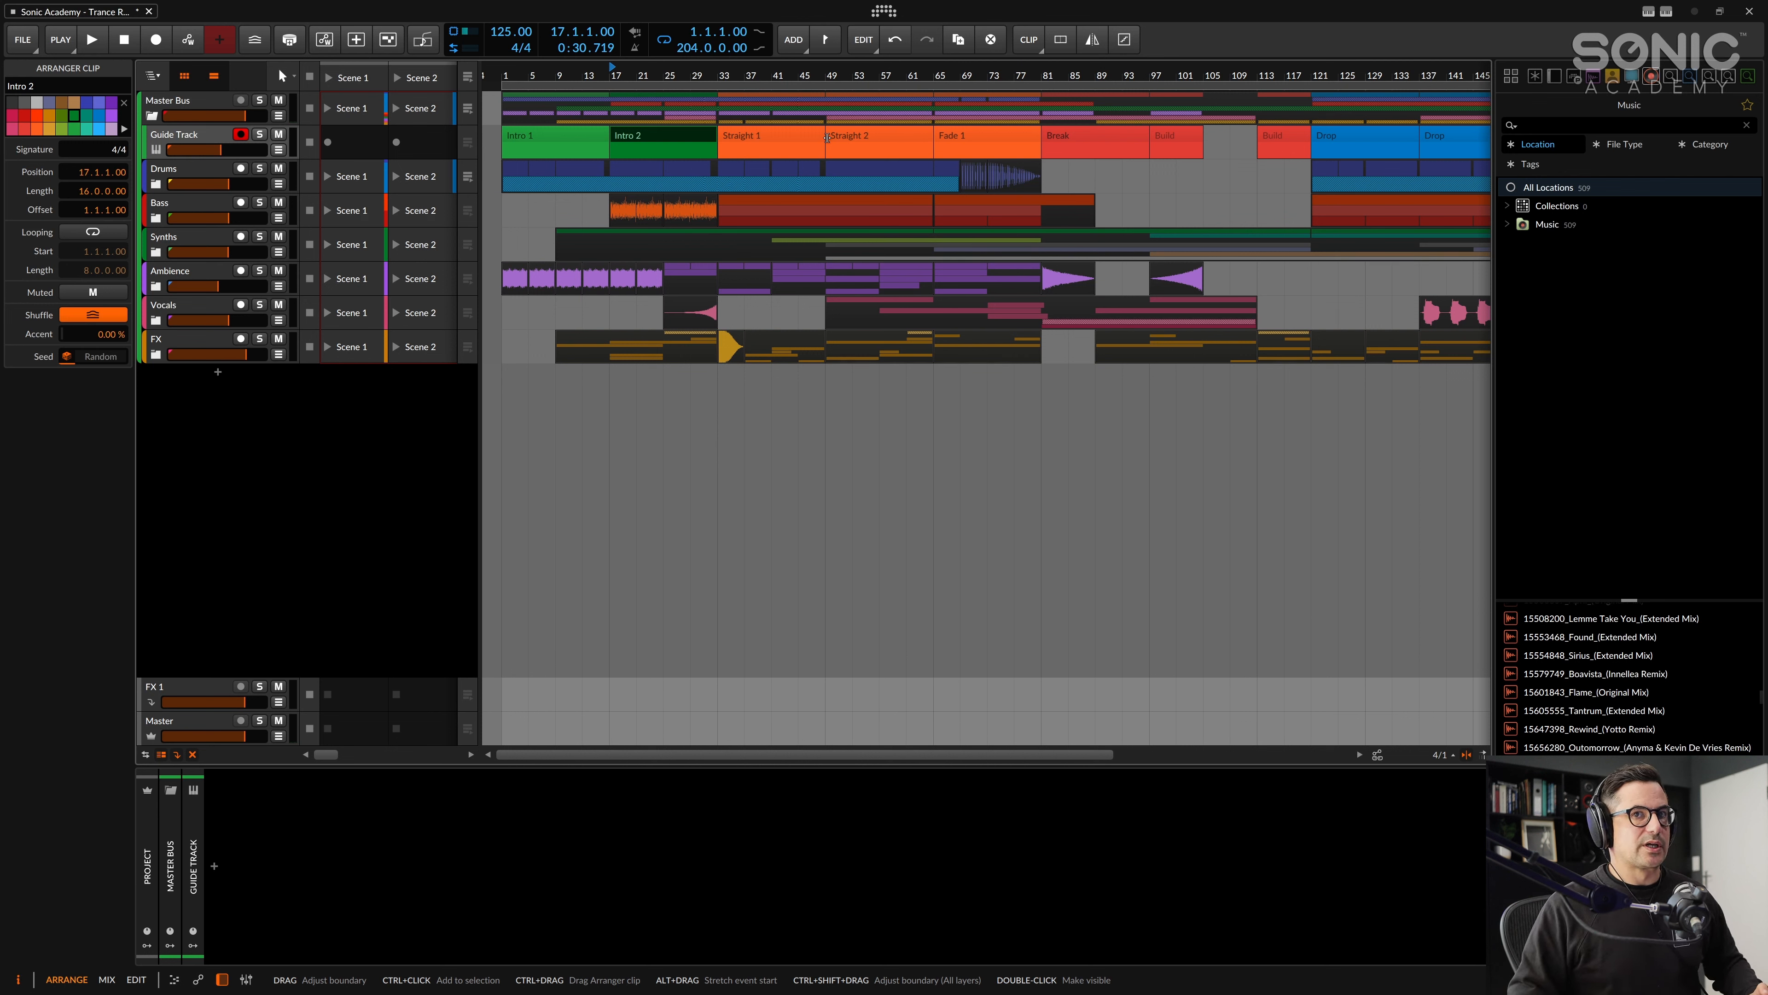
Step: Unfold the Drums group to reveal its tracks and select the Kick track
{"action": "left_click", "coordinate": [197, 174]}
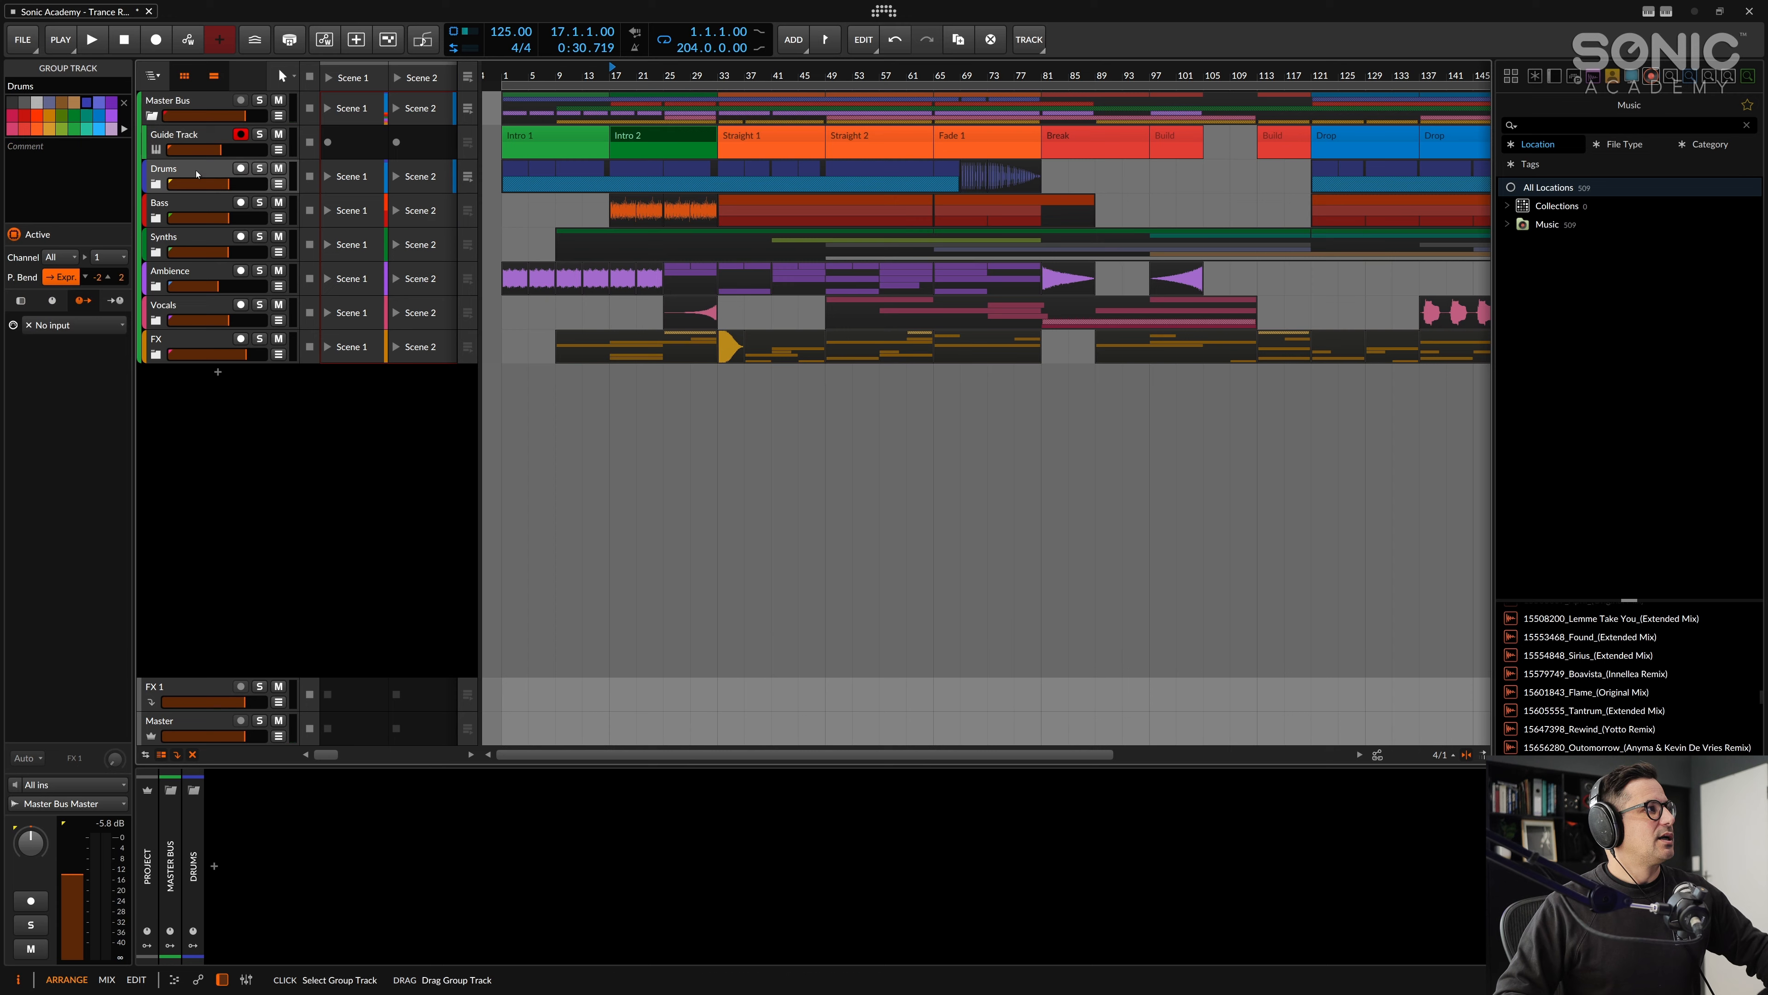
{"action": "left_click", "coordinate": [157, 184]}
{"action": "scroll", "coordinate": [348, 174], "scroll_direction": "down", "scroll_amount": 3}
{"action": "scroll", "coordinate": [278, 188], "scroll_direction": "up", "scroll_amount": 3}
{"action": "left_click", "coordinate": [197, 201]}
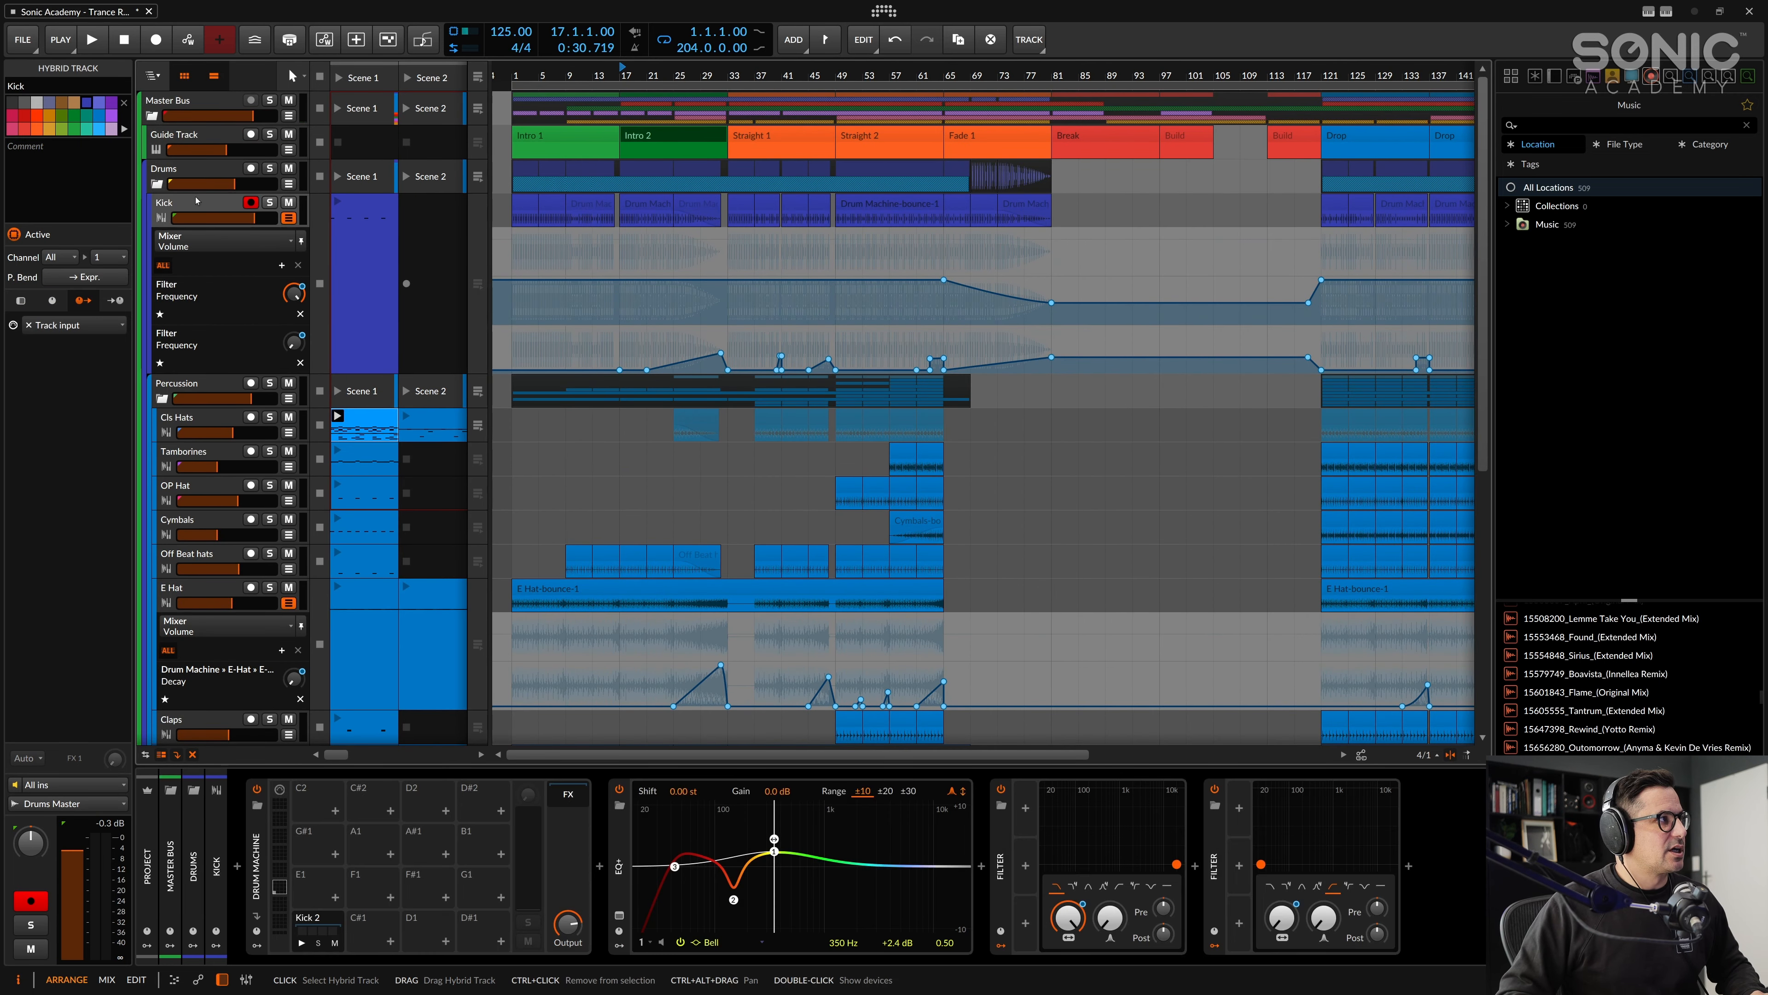
{"action": "left_click", "coordinate": [197, 170]}
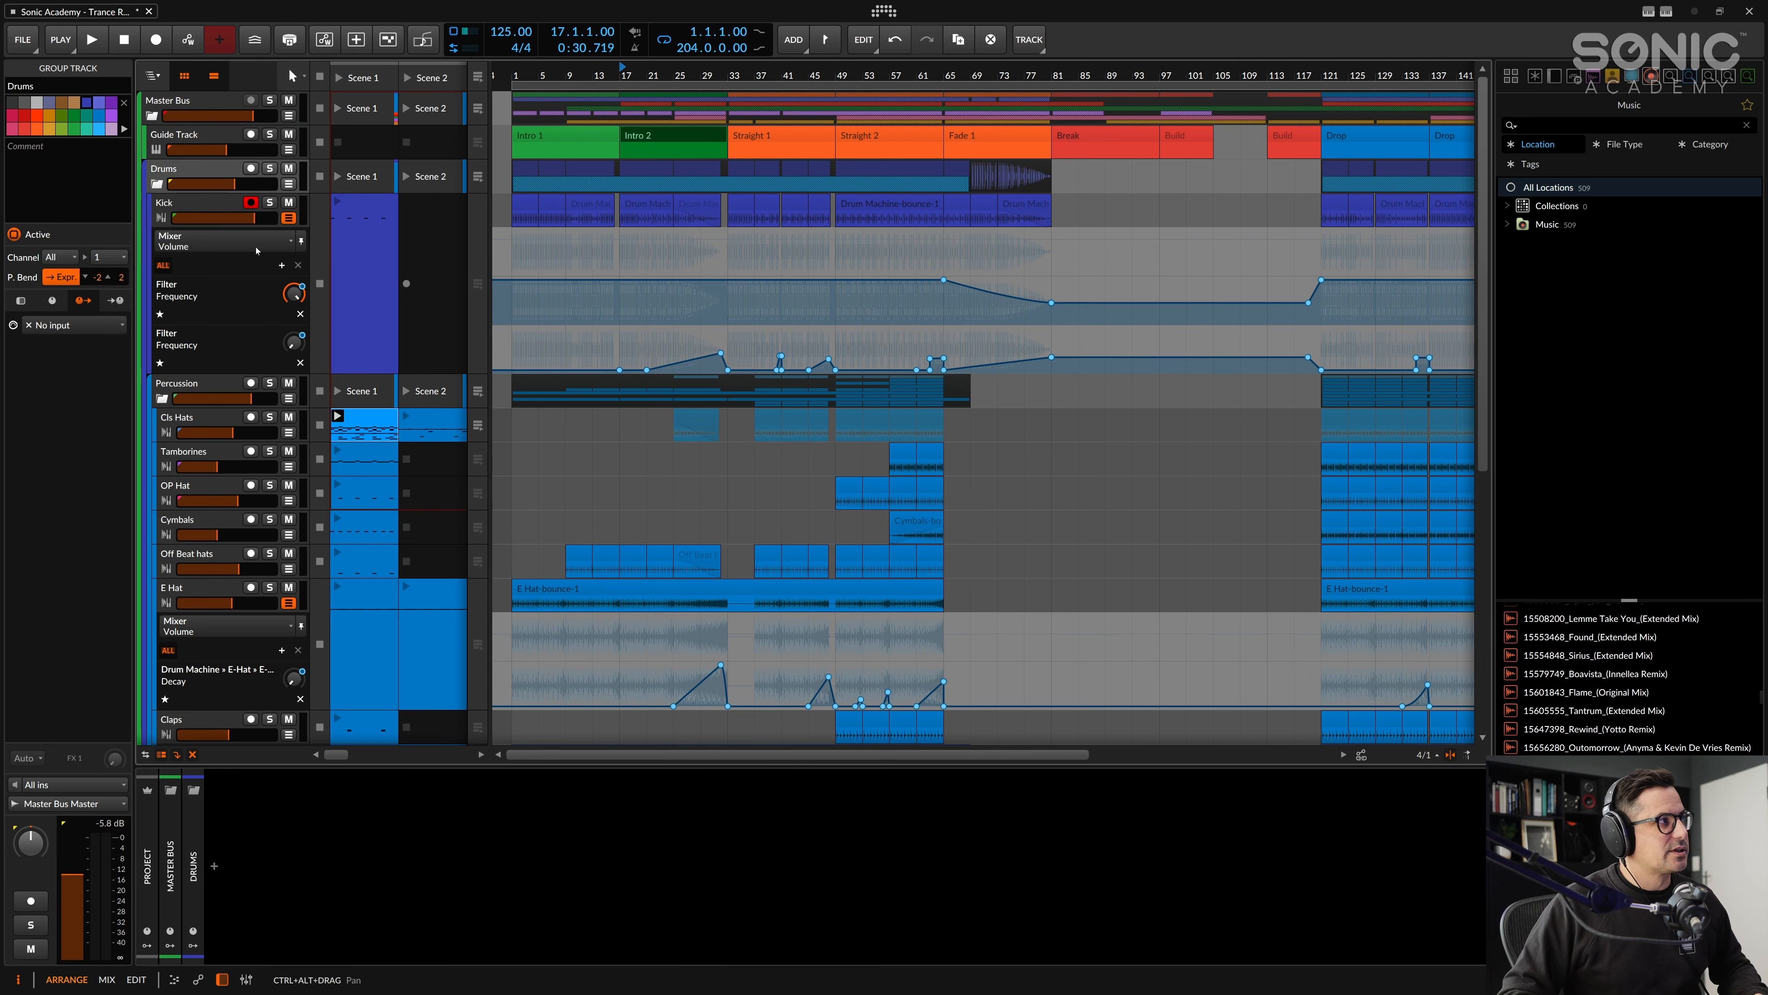
{"action": "left_click", "coordinate": [190, 203]}
Step: Open the Kick track's first Drum Machine-bounce-1 clip in the detail editor and examine the kick waveform and its fade-out
{"action": "left_click_drag", "start_coordinate": [514, 75], "coordinate": [514, 198]}
{"action": "left_click", "coordinate": [559, 205]}
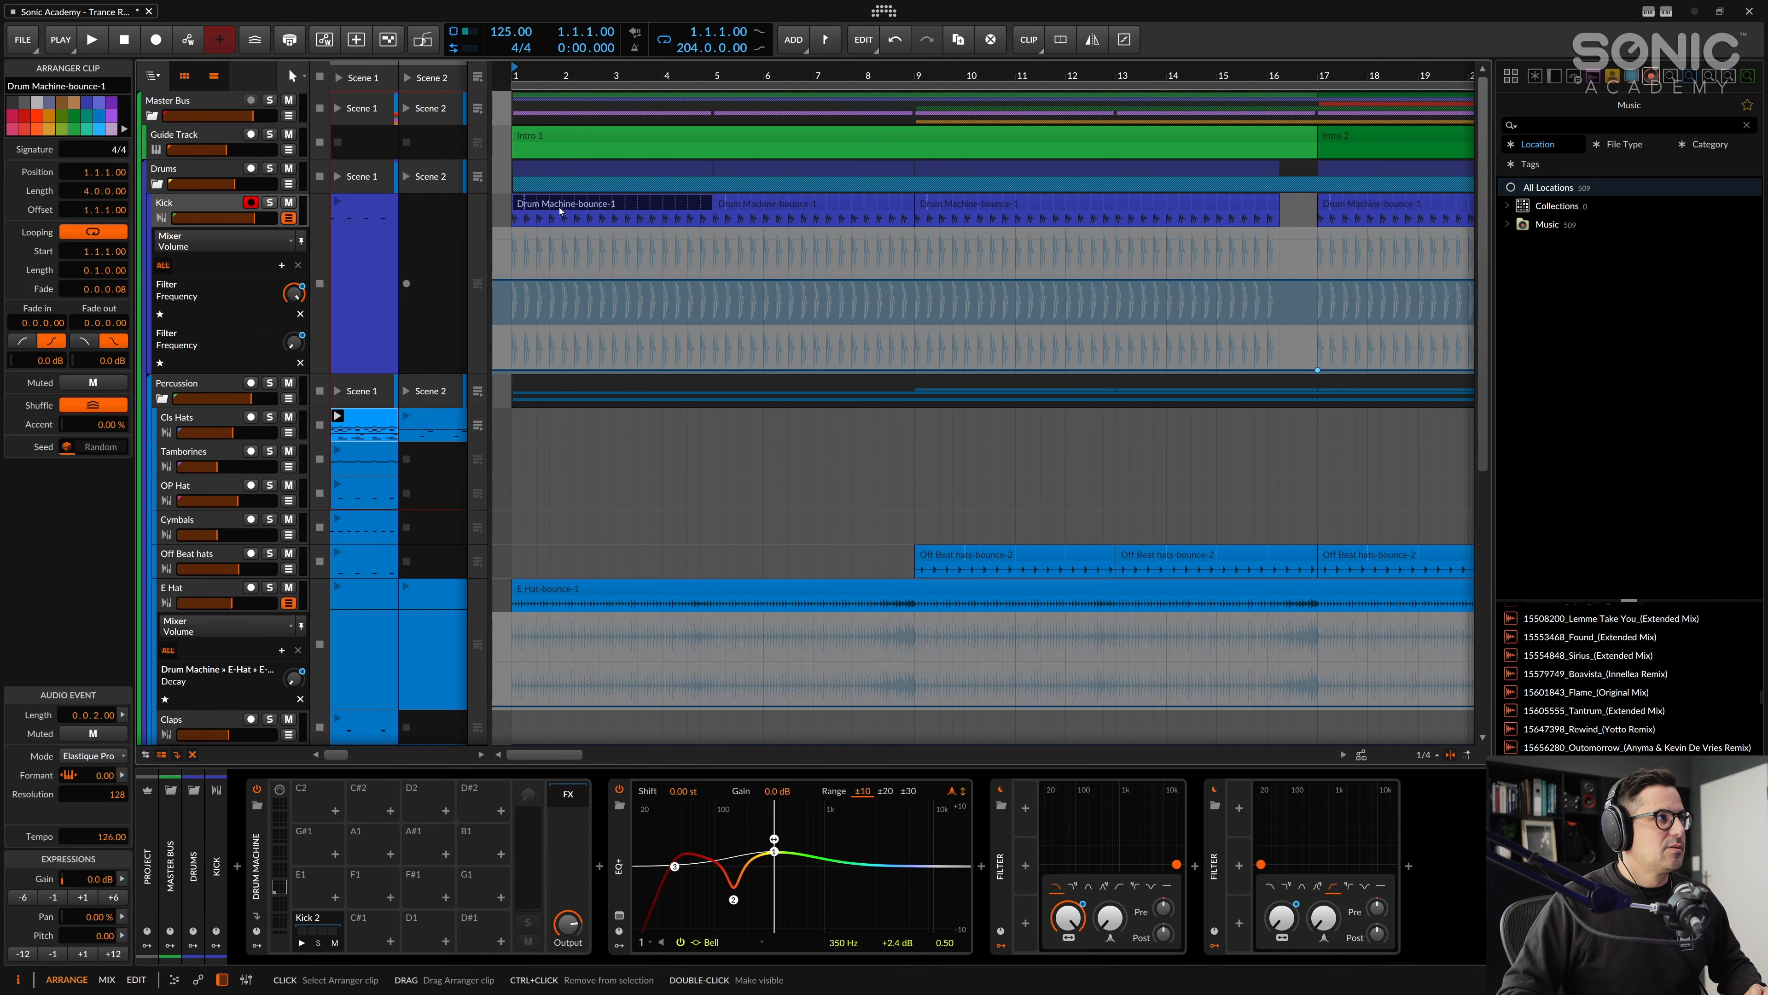
{"action": "double_click", "coordinate": [523, 205]}
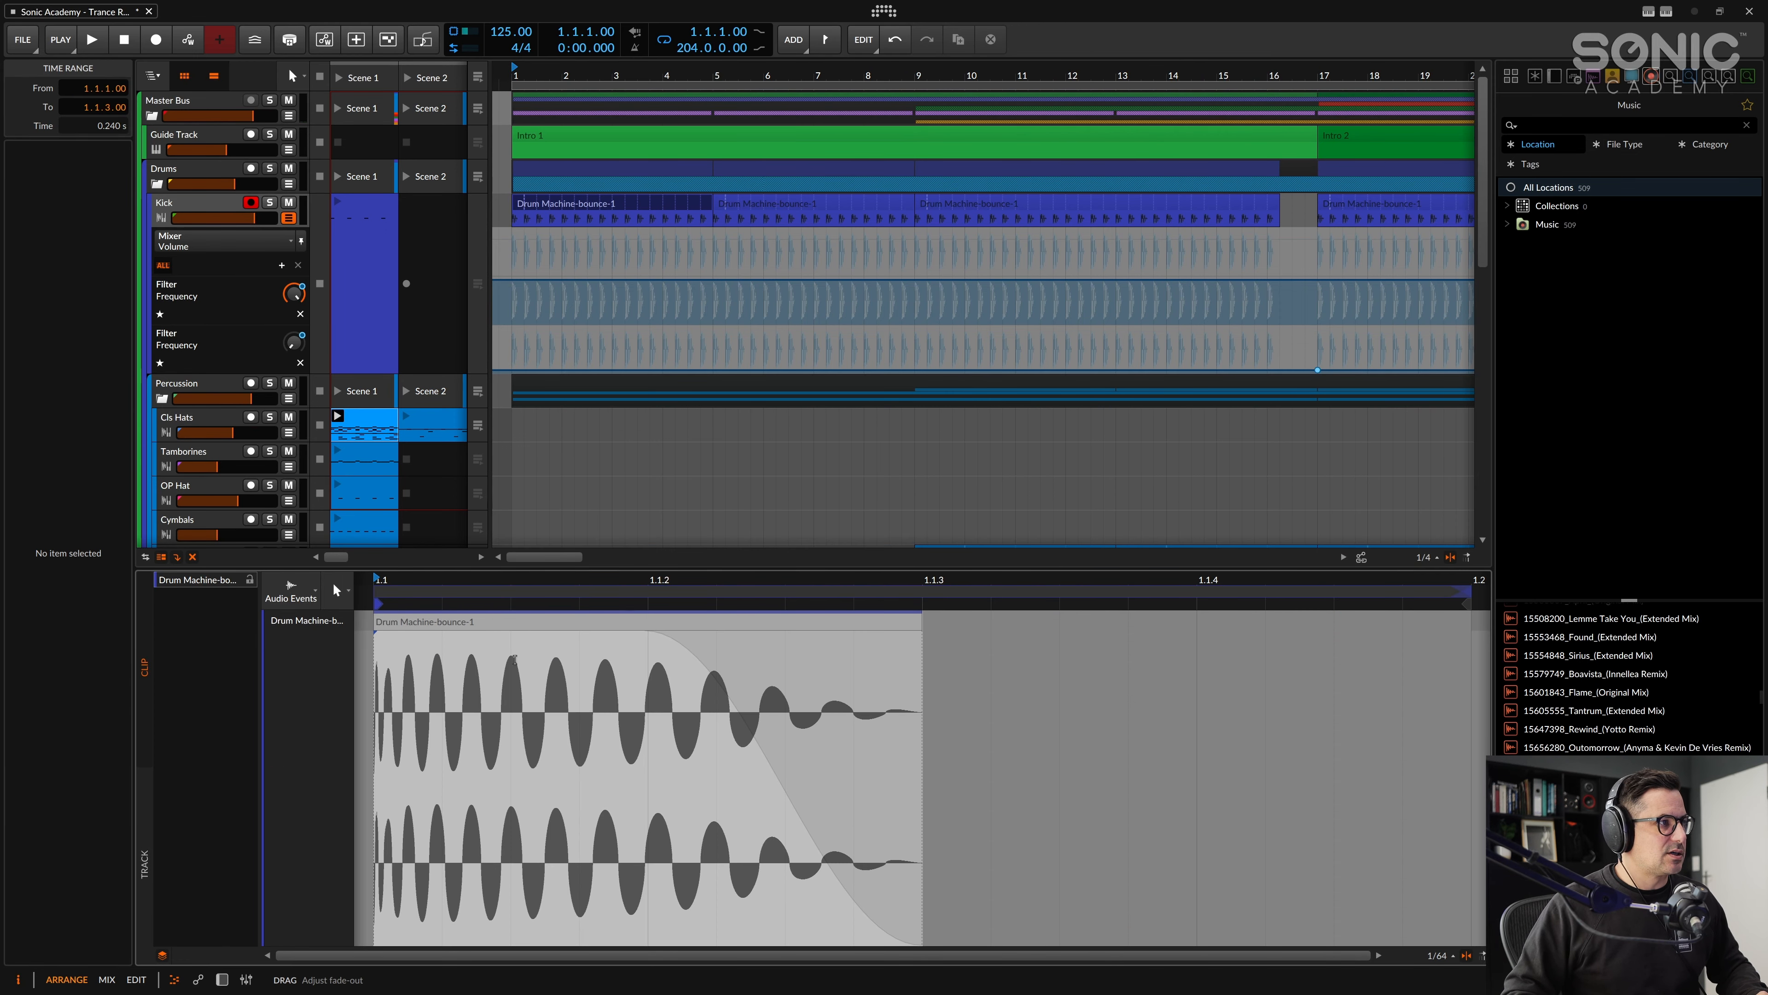
{"action": "left_click_drag", "start_coordinate": [692, 590], "coordinate": [628, 614]}
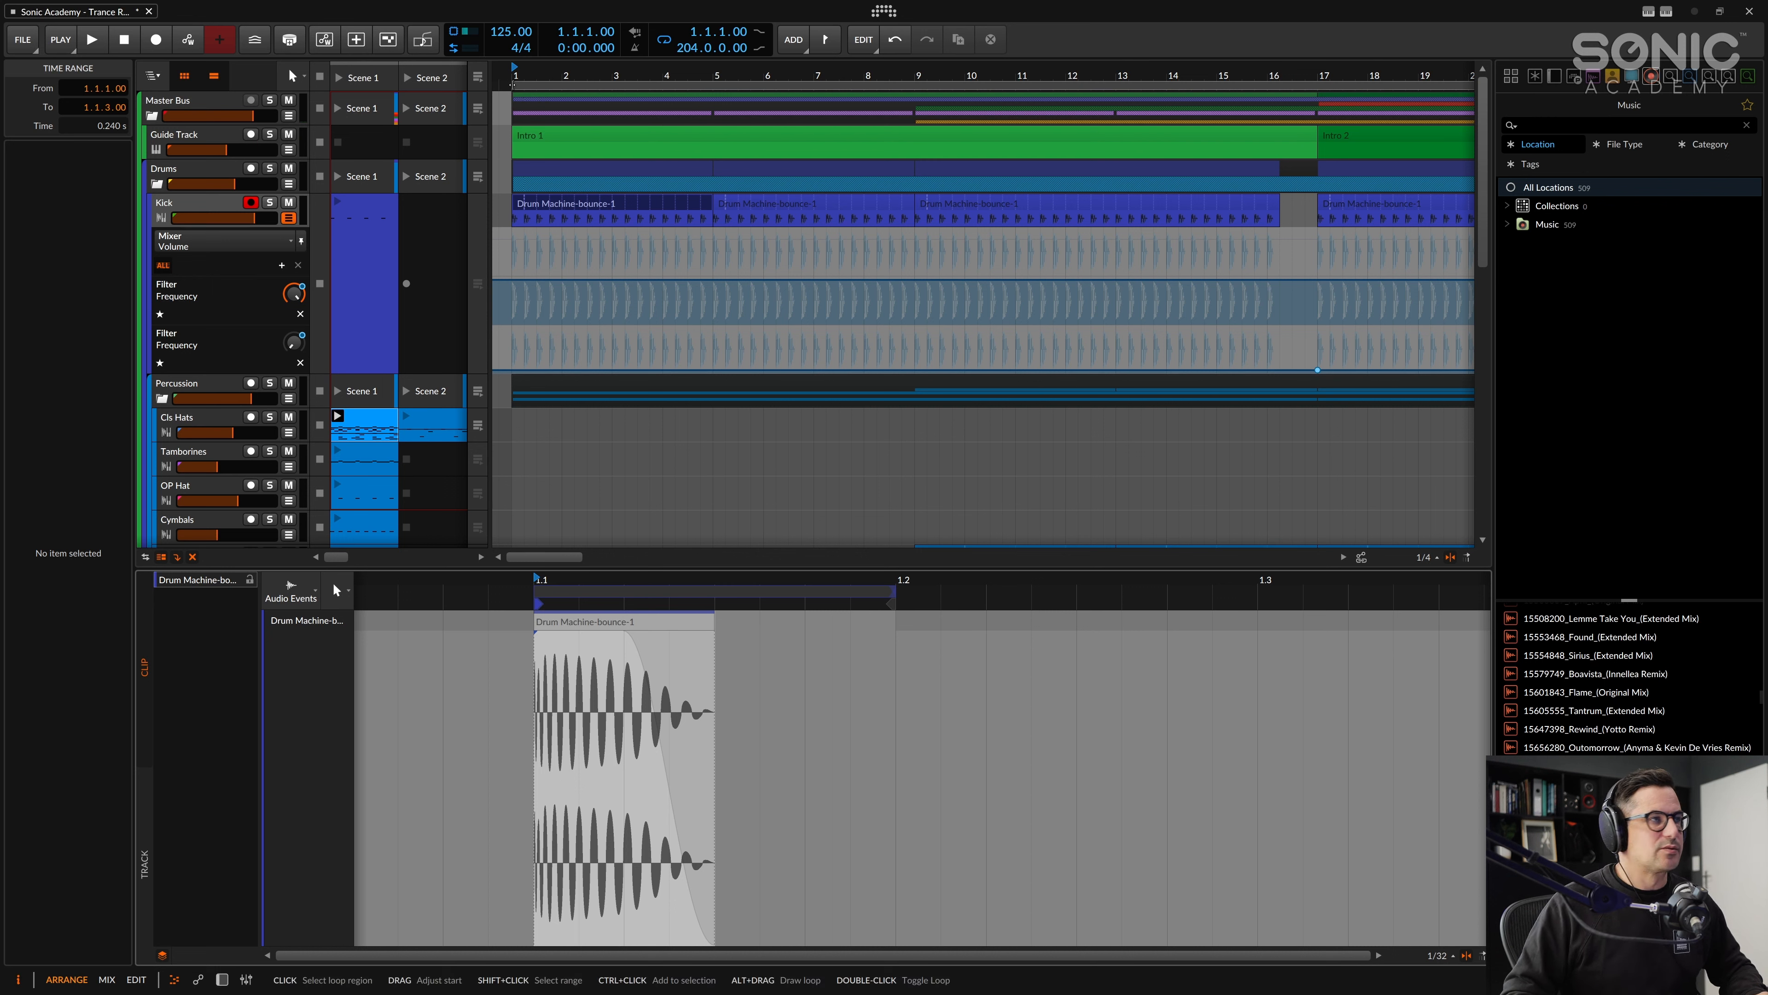
Step: Solo the Kick track and audition it from the start of the arrangement
{"action": "key", "text": "space"}
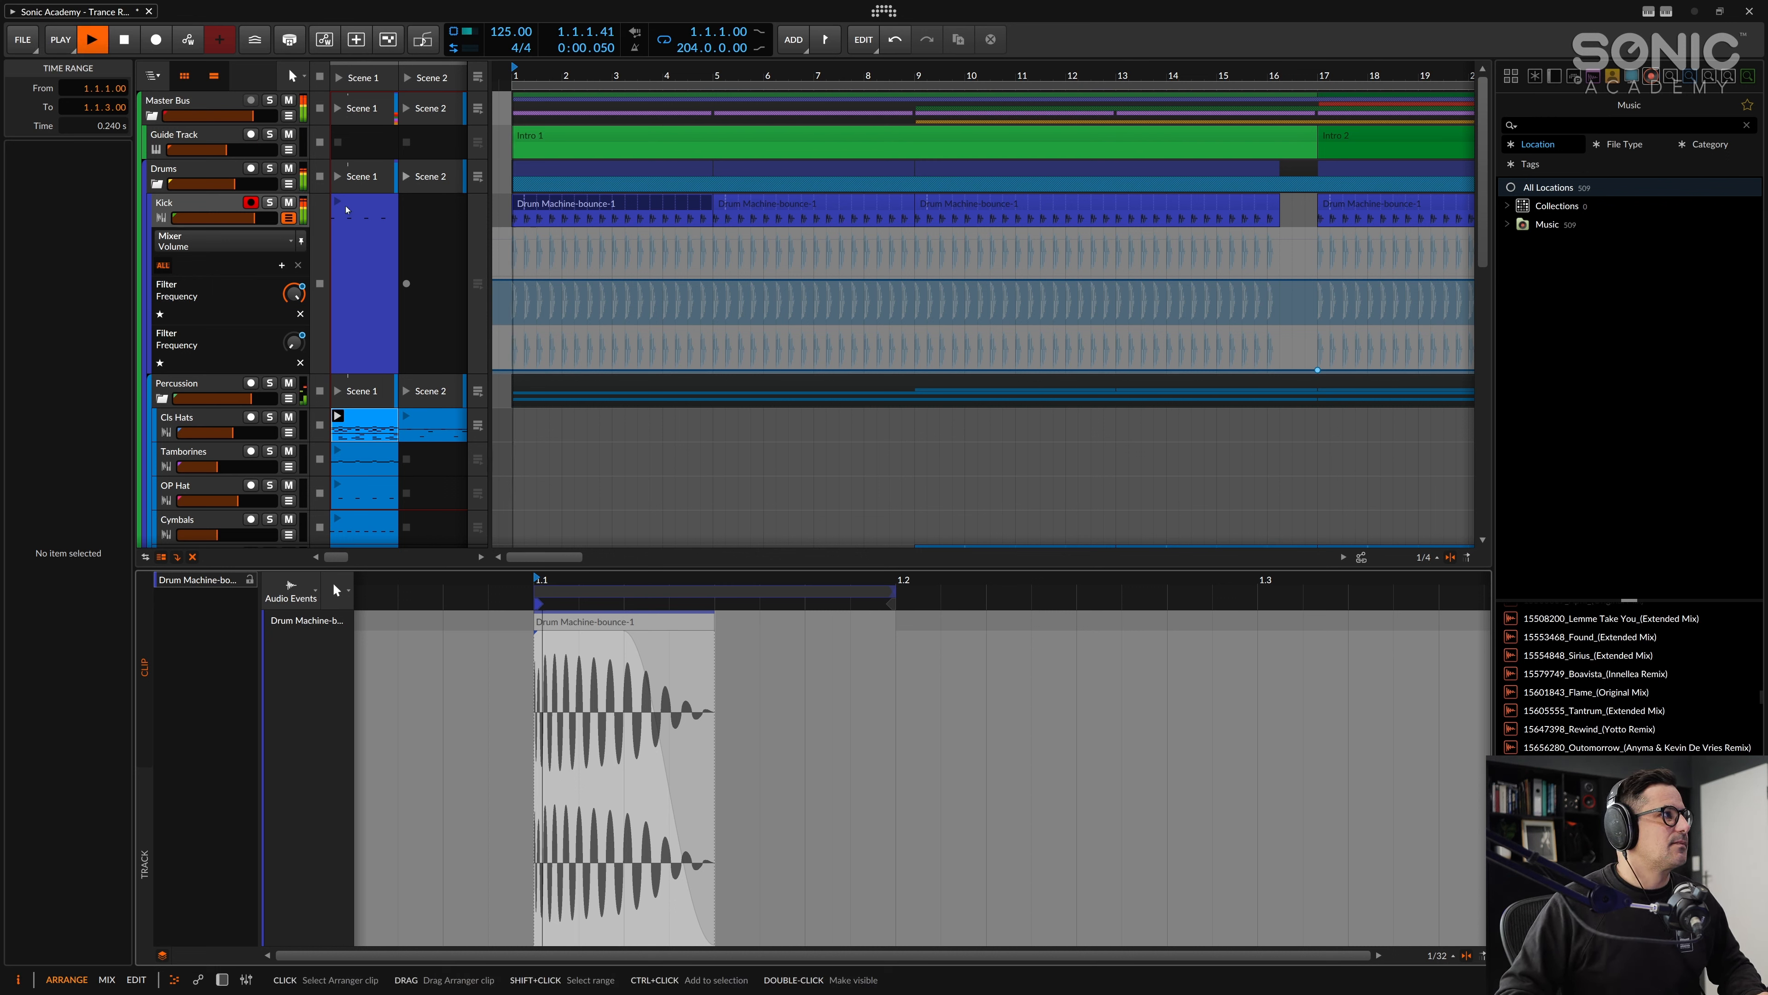
{"action": "left_click", "coordinate": [269, 202]}
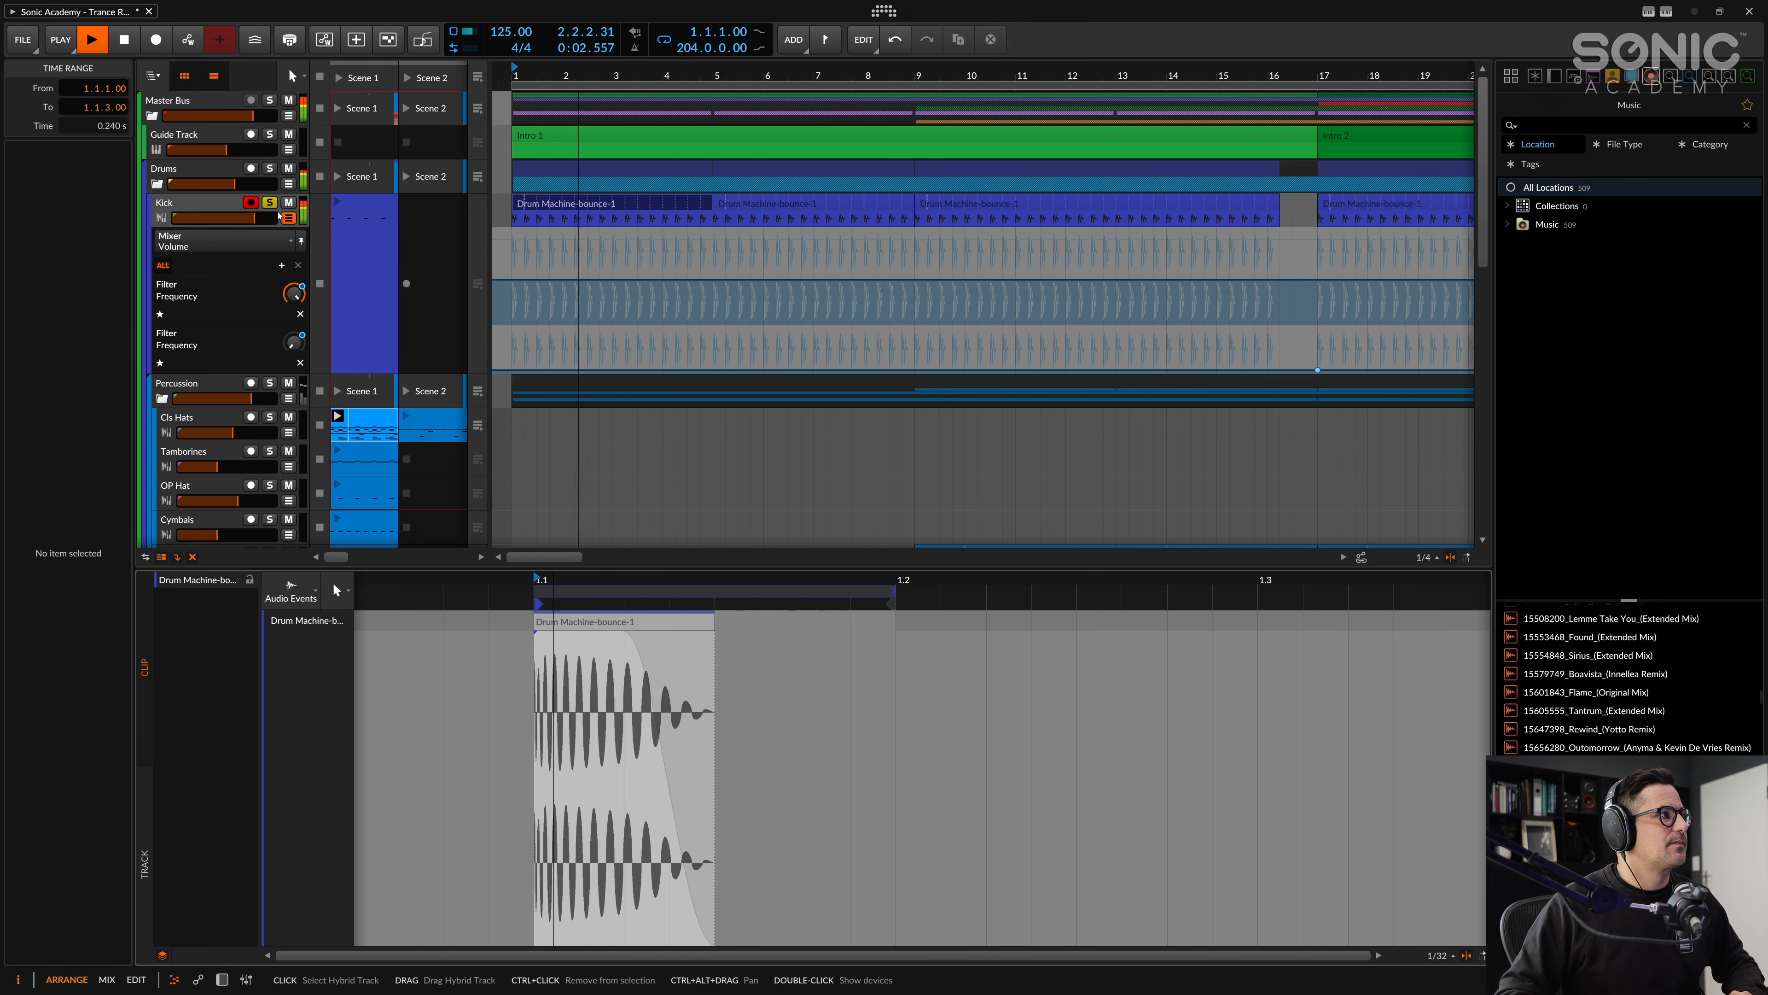
{"action": "left_click", "coordinate": [204, 215]}
{"action": "key", "text": "space"}
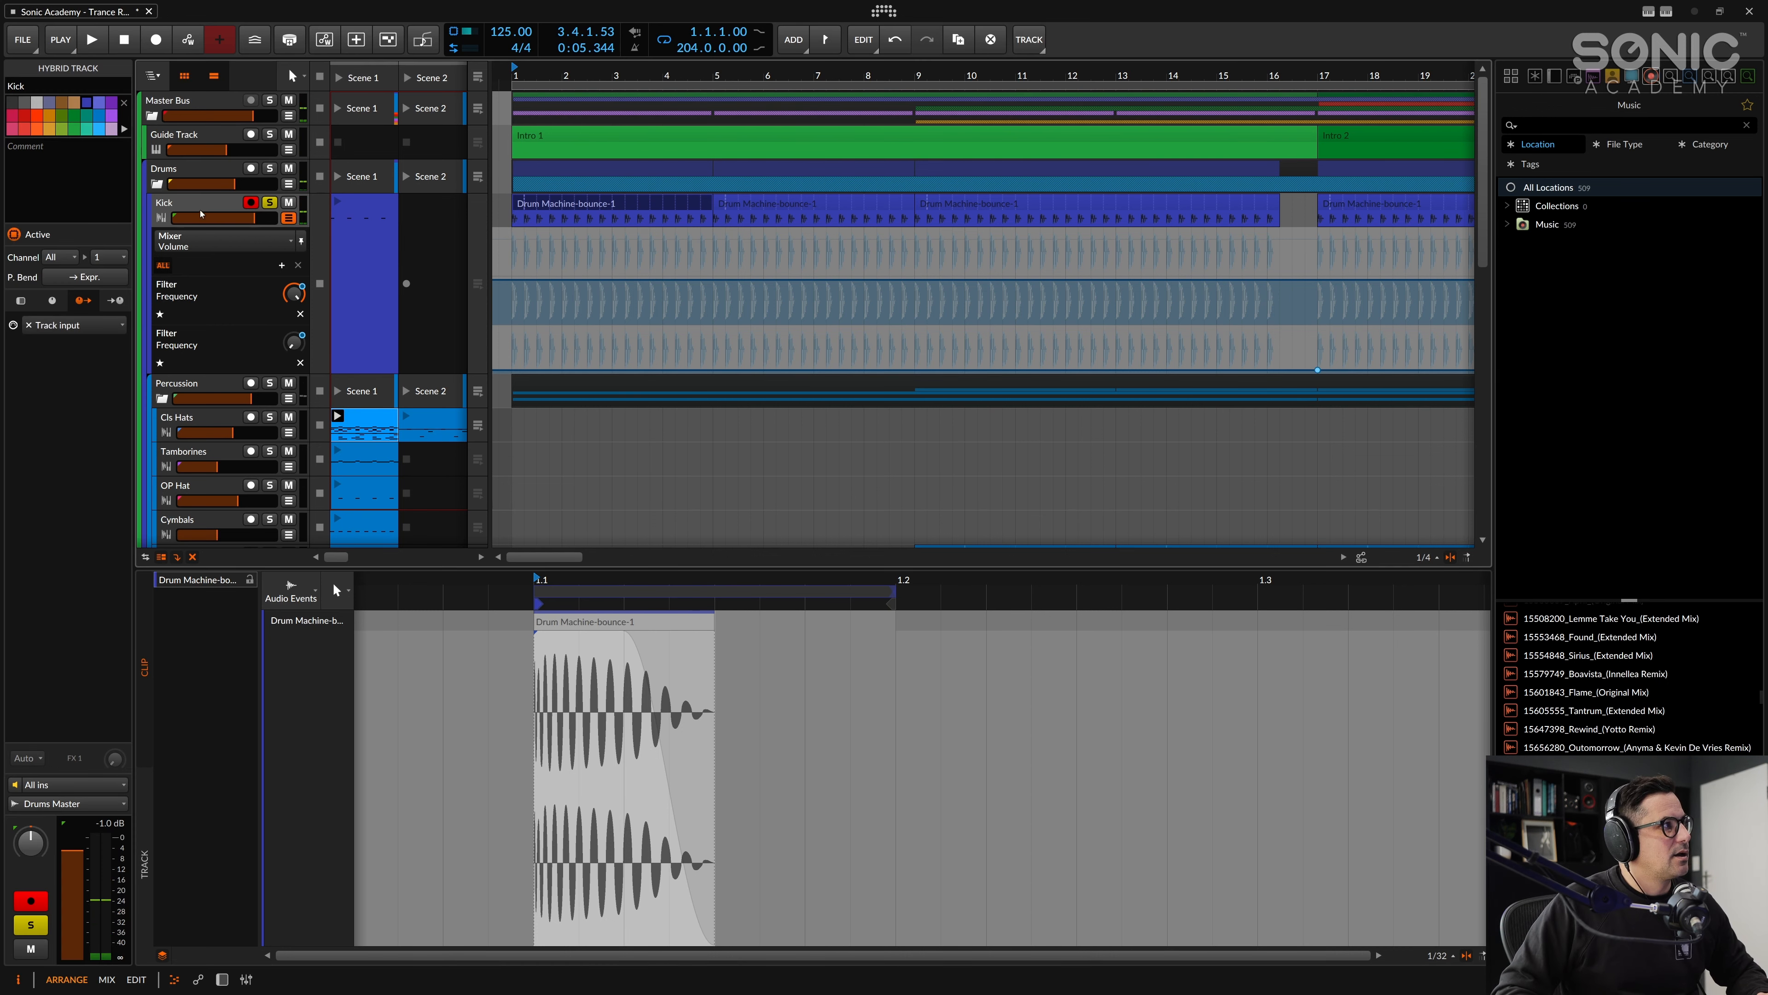
Step: Show the Kick track's device chain and open the Kick 2 plug-in window from its Drum Machine pad
{"action": "key", "text": "d"}
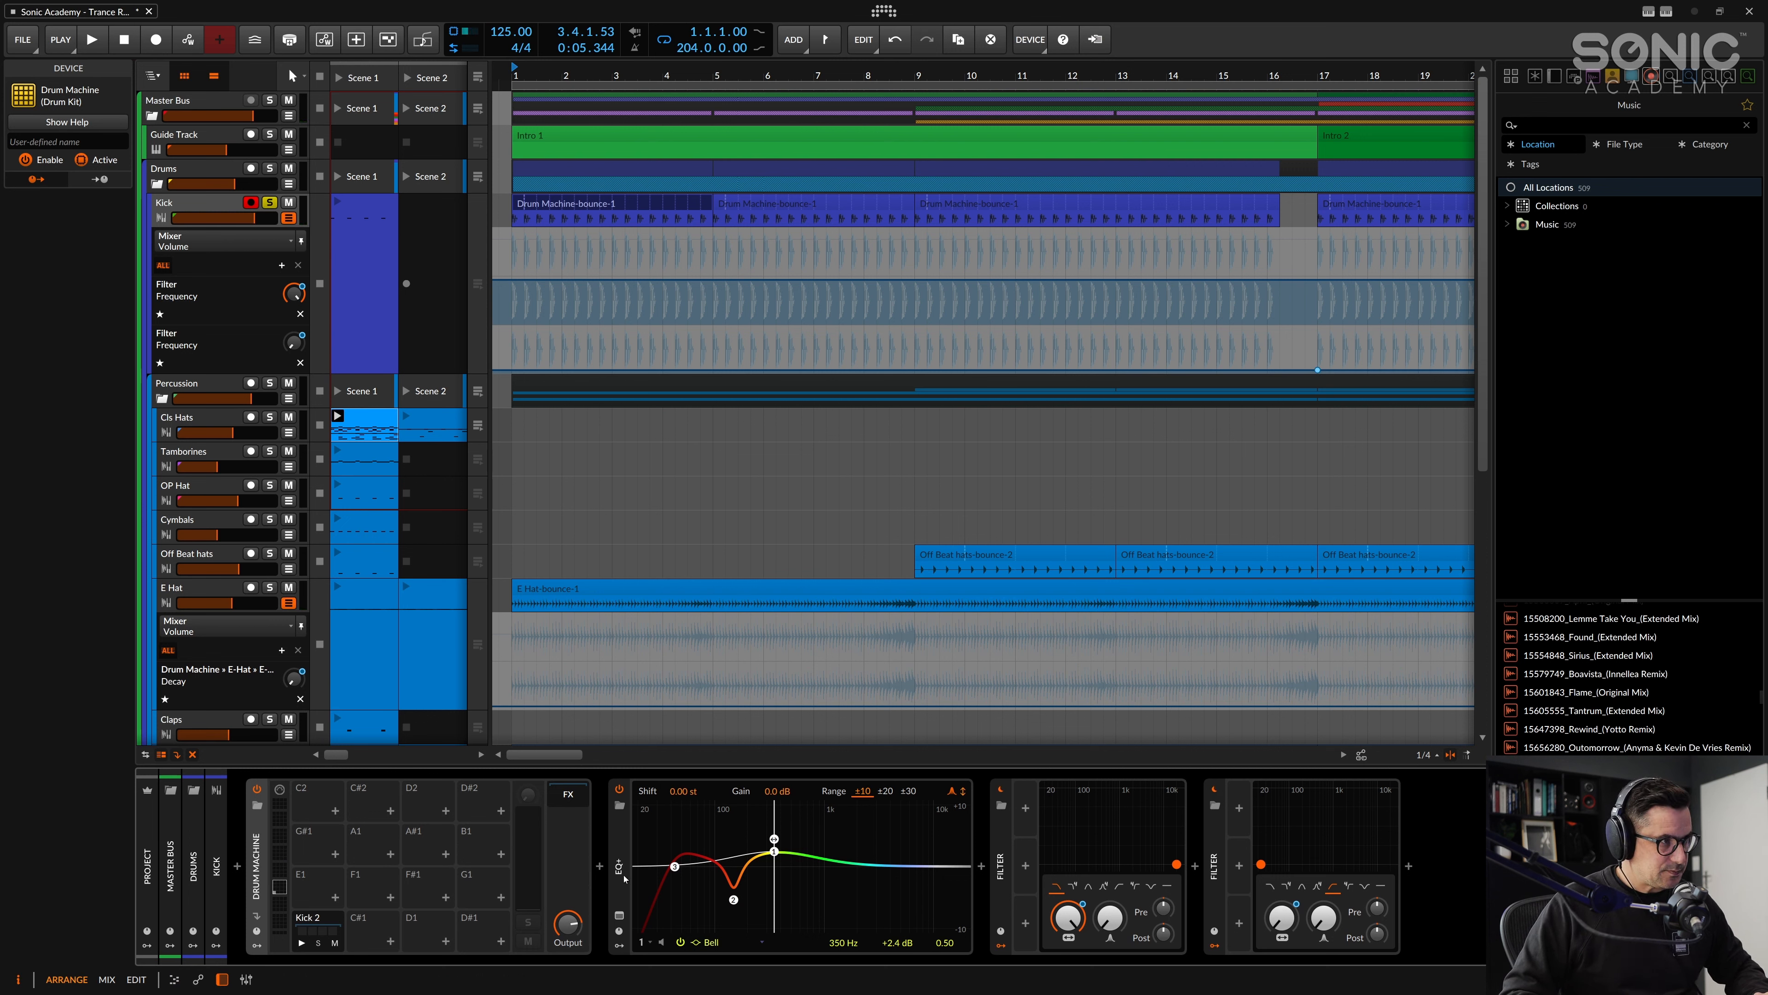
{"action": "left_click", "coordinate": [698, 910]}
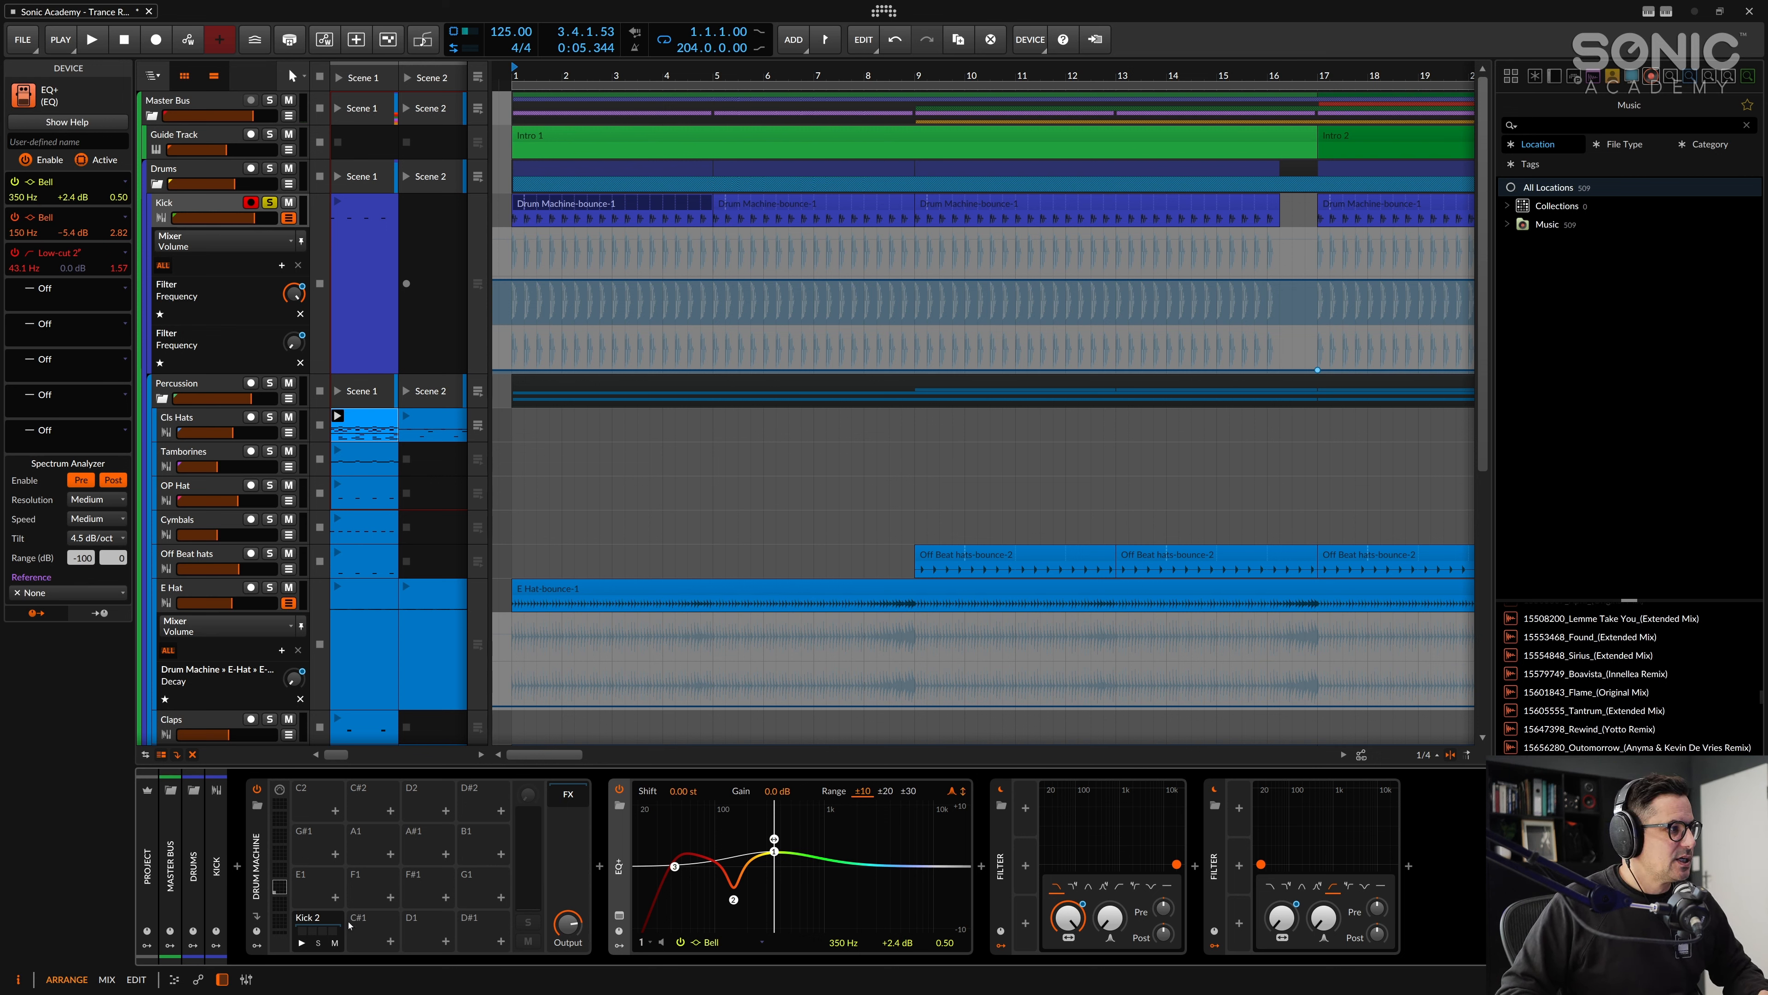
{"action": "left_click", "coordinate": [330, 919]}
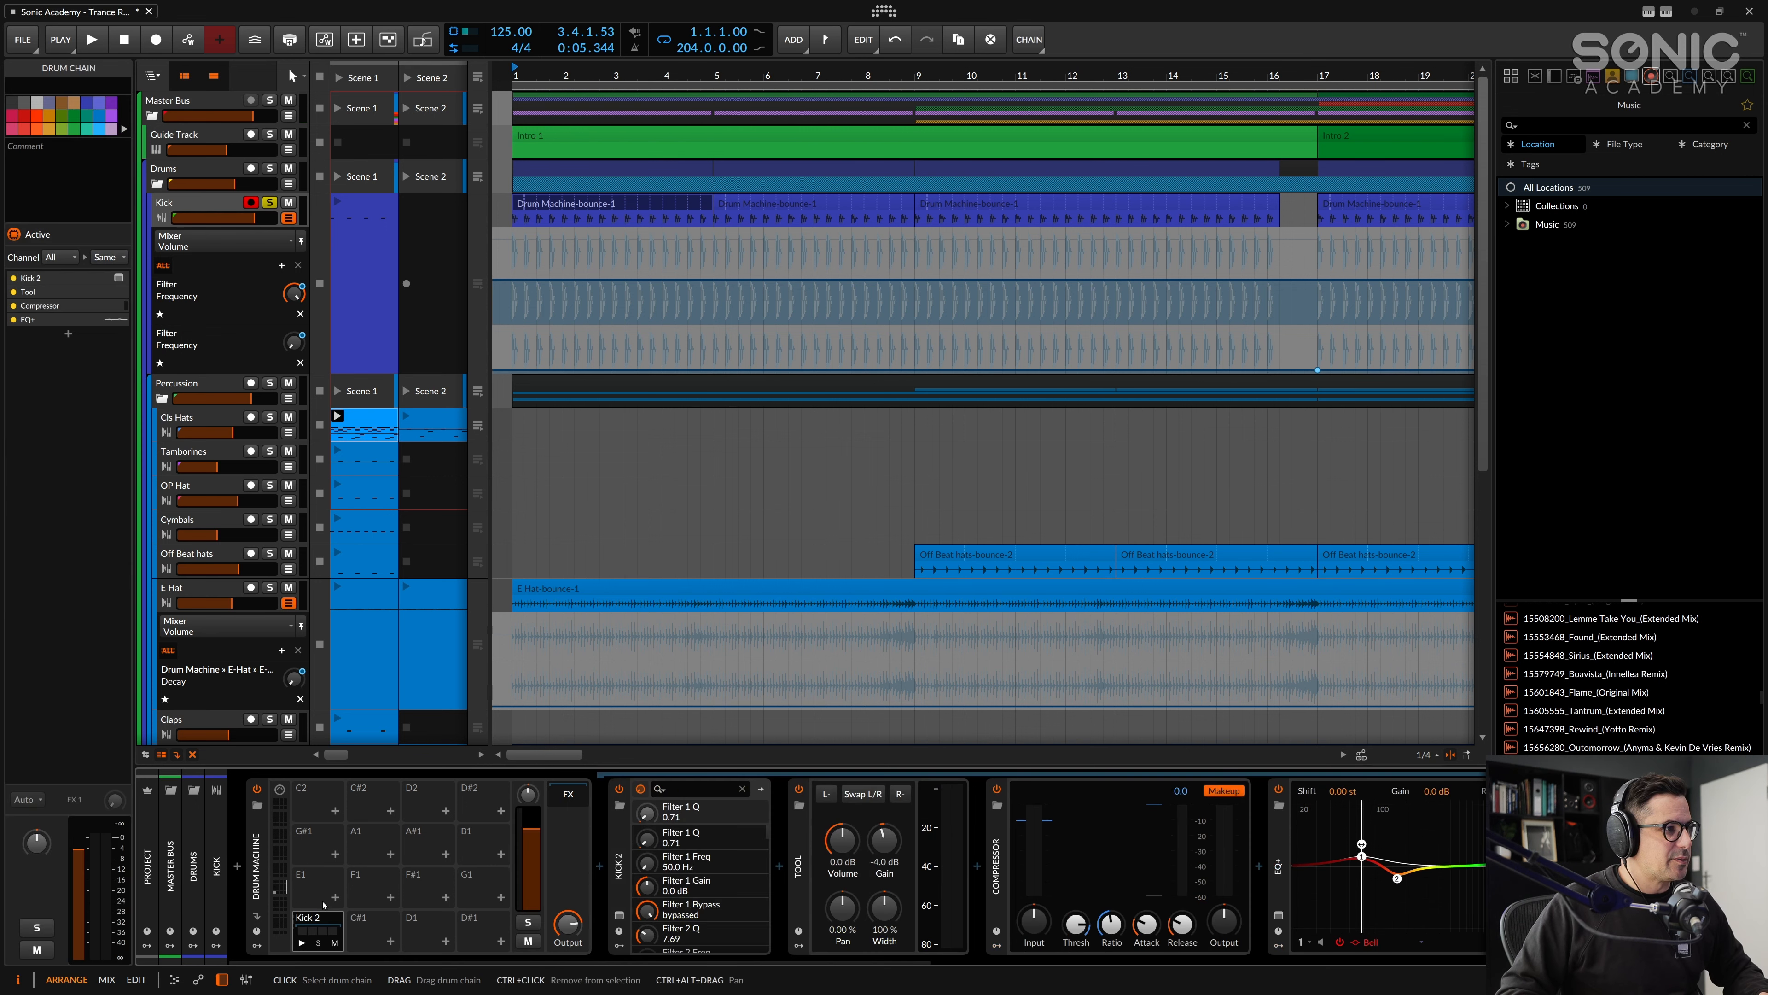
{"action": "left_click", "coordinate": [623, 867]}
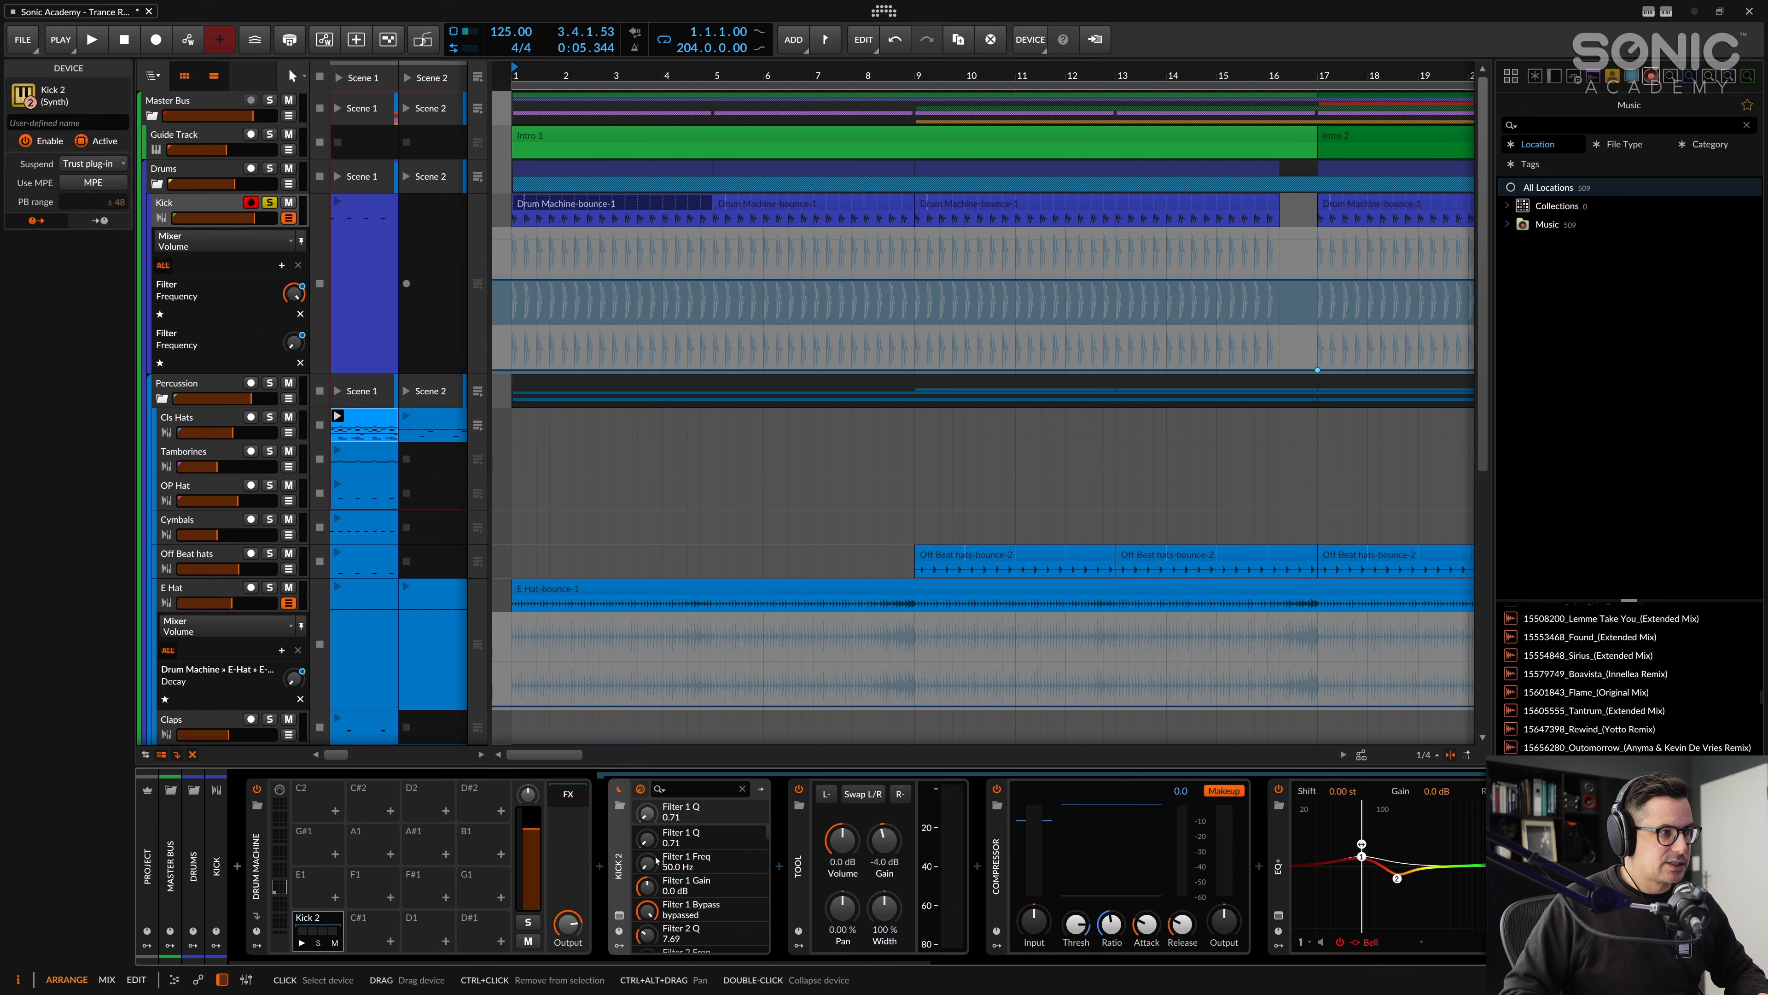
{"action": "left_click", "coordinate": [625, 921]}
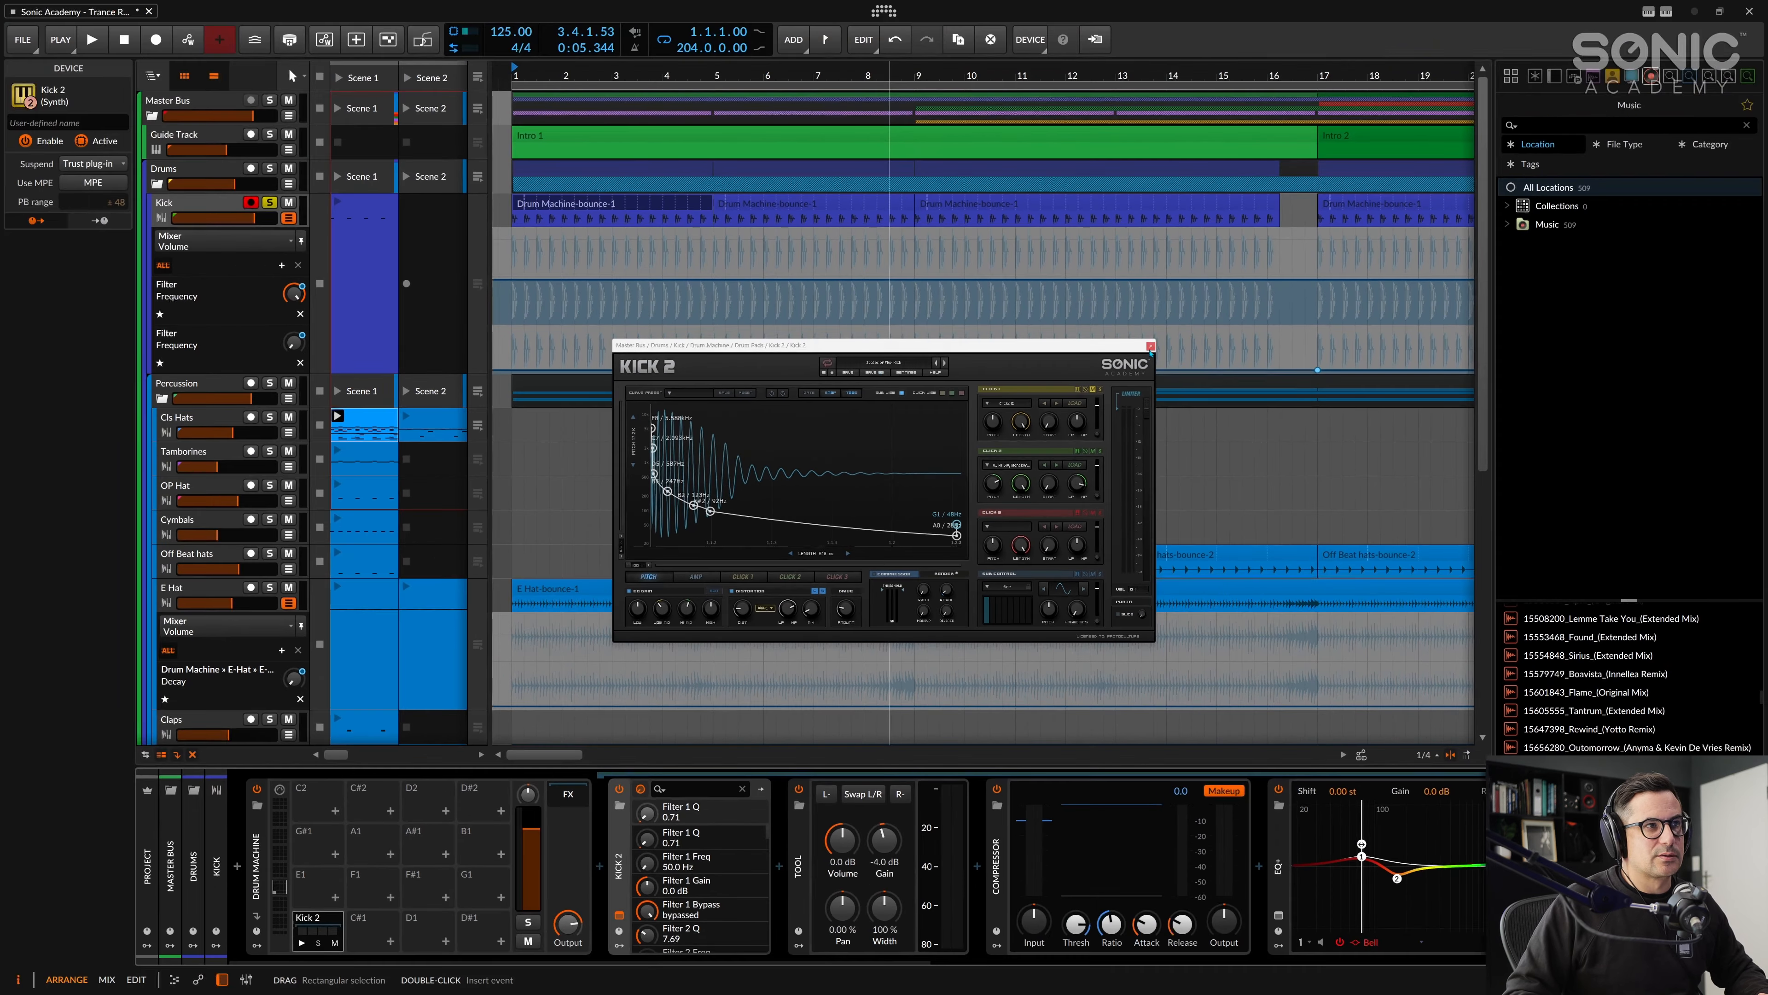
Step: Close the Kick 2 window and examine the Compressor and EQ+ devices further along the kick's chain
{"action": "left_click", "coordinate": [1284, 270]}
{"action": "left_click", "coordinate": [996, 894]}
{"action": "left_click_drag", "start_coordinate": [930, 961], "coordinate": [1142, 970]}
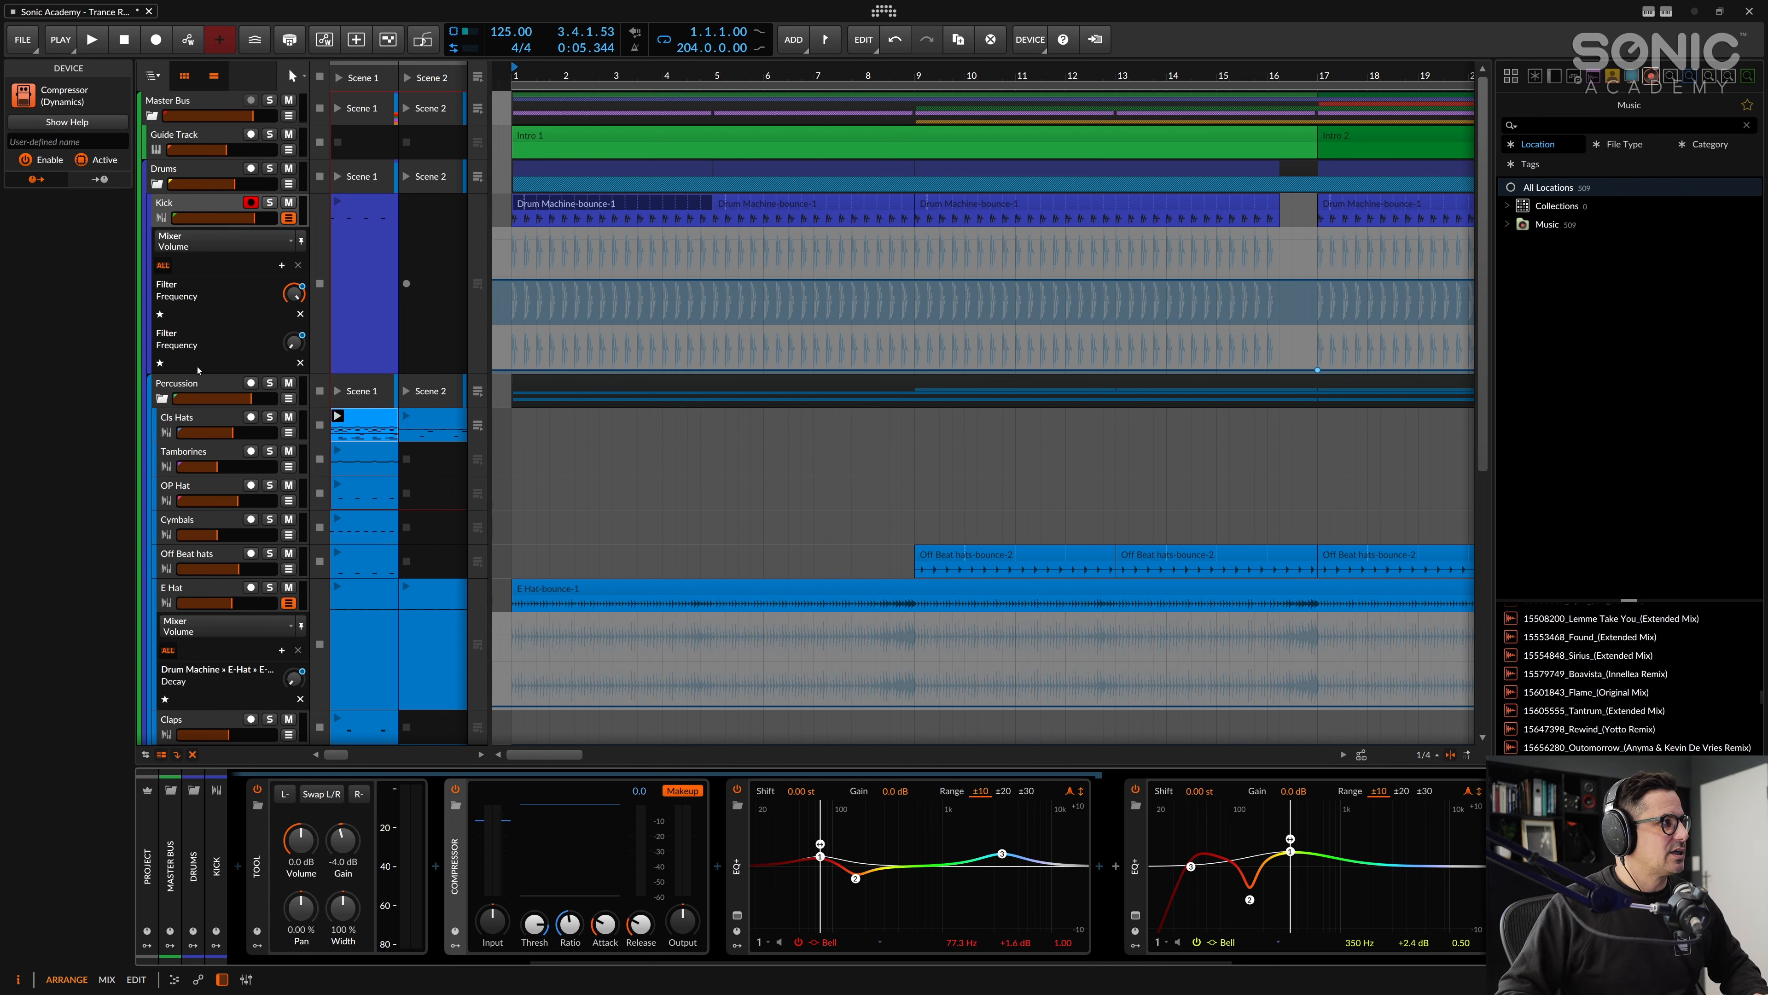
Step: Solo the Percussion group and bring its tracks into view around the intro section
{"action": "left_click", "coordinate": [203, 383]}
{"action": "left_click", "coordinate": [270, 383]}
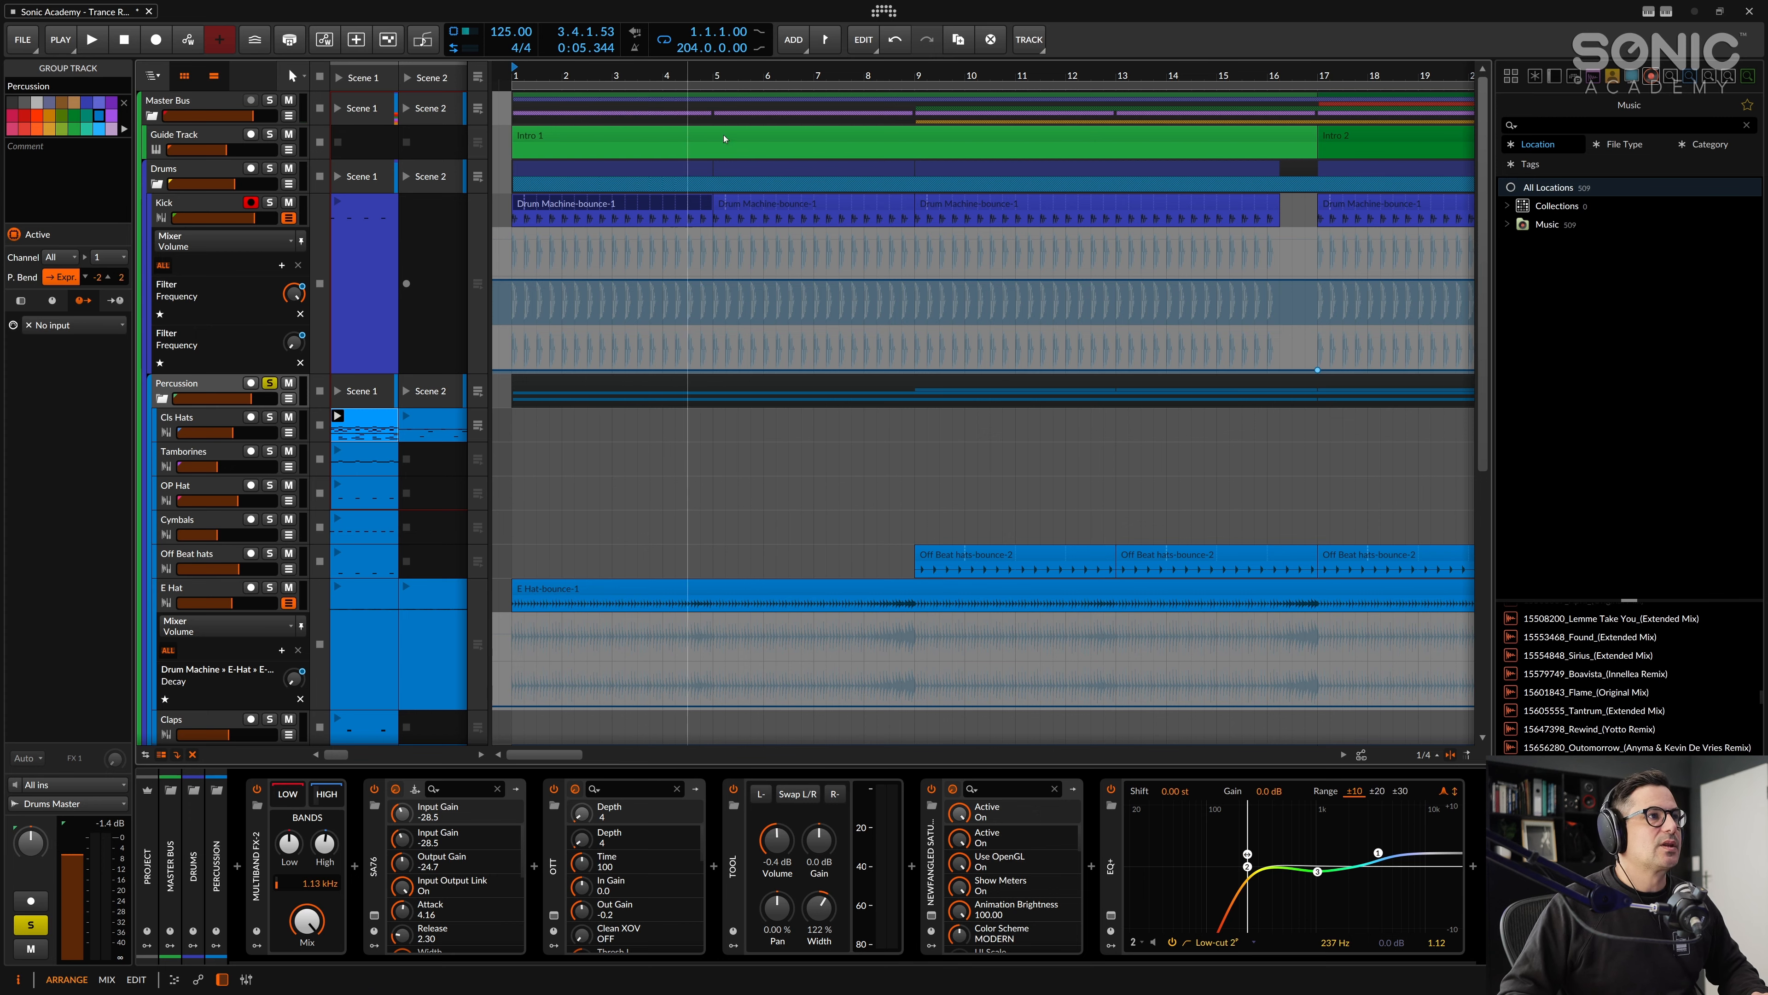
{"action": "left_click_drag", "start_coordinate": [877, 75], "coordinate": [778, 198]}
{"action": "scroll", "coordinate": [807, 498], "scroll_direction": "down", "scroll_amount": 4}
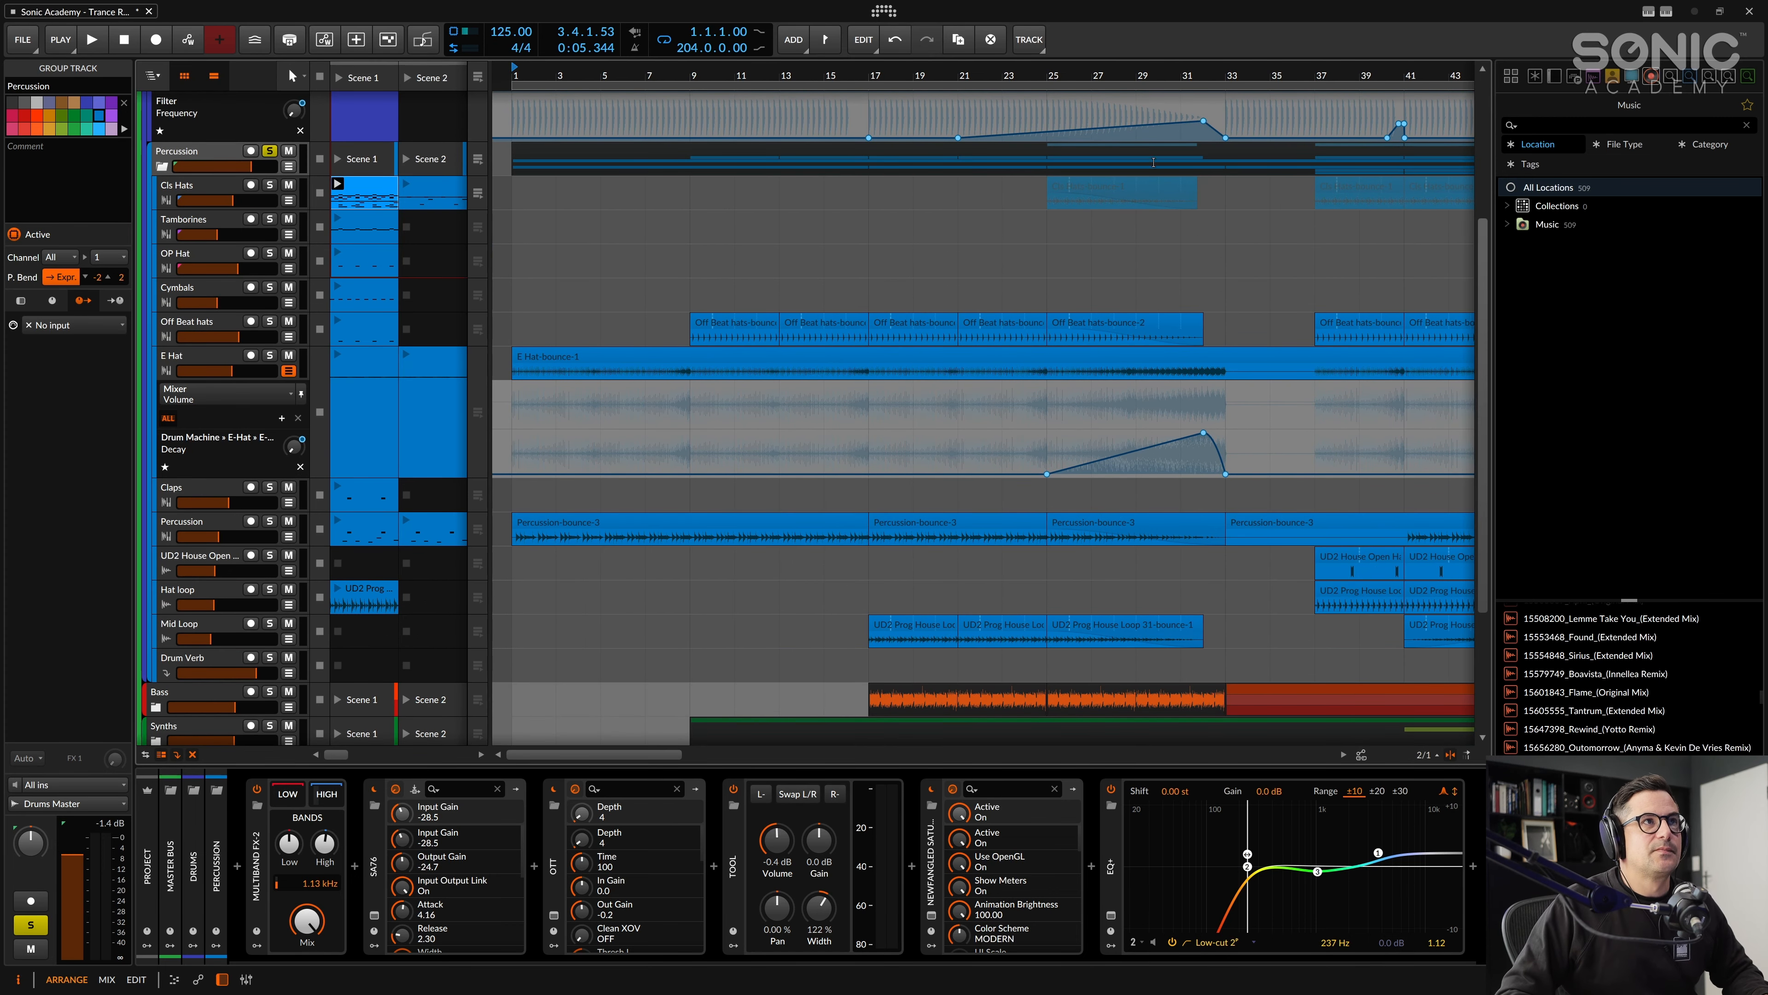
{"action": "scroll", "coordinate": [974, 230], "scroll_direction": "right", "scroll_amount": 2}
{"action": "scroll", "coordinate": [384, 223], "scroll_direction": "up", "scroll_amount": 1}
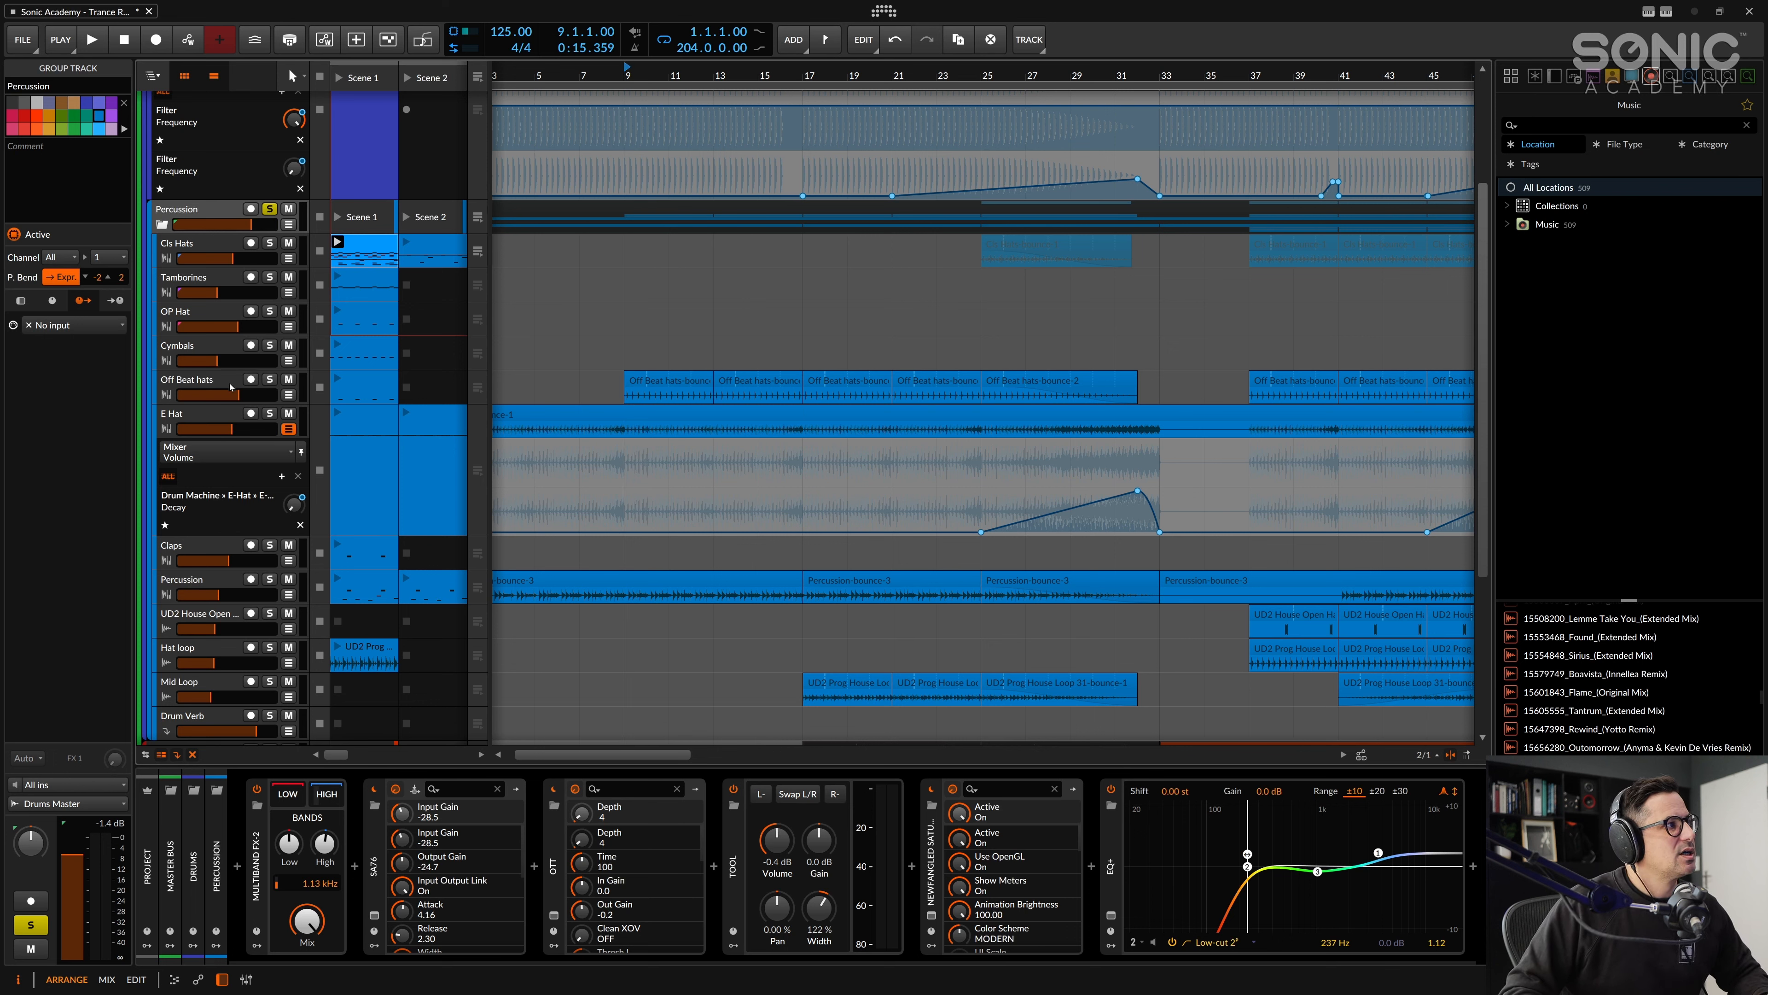
Step: Solo the Off Beat hats track and audition the percussion from bar 9 and from bar 49
{"action": "left_click", "coordinate": [209, 380]}
{"action": "left_click", "coordinate": [269, 379]}
{"action": "key", "text": "space"}
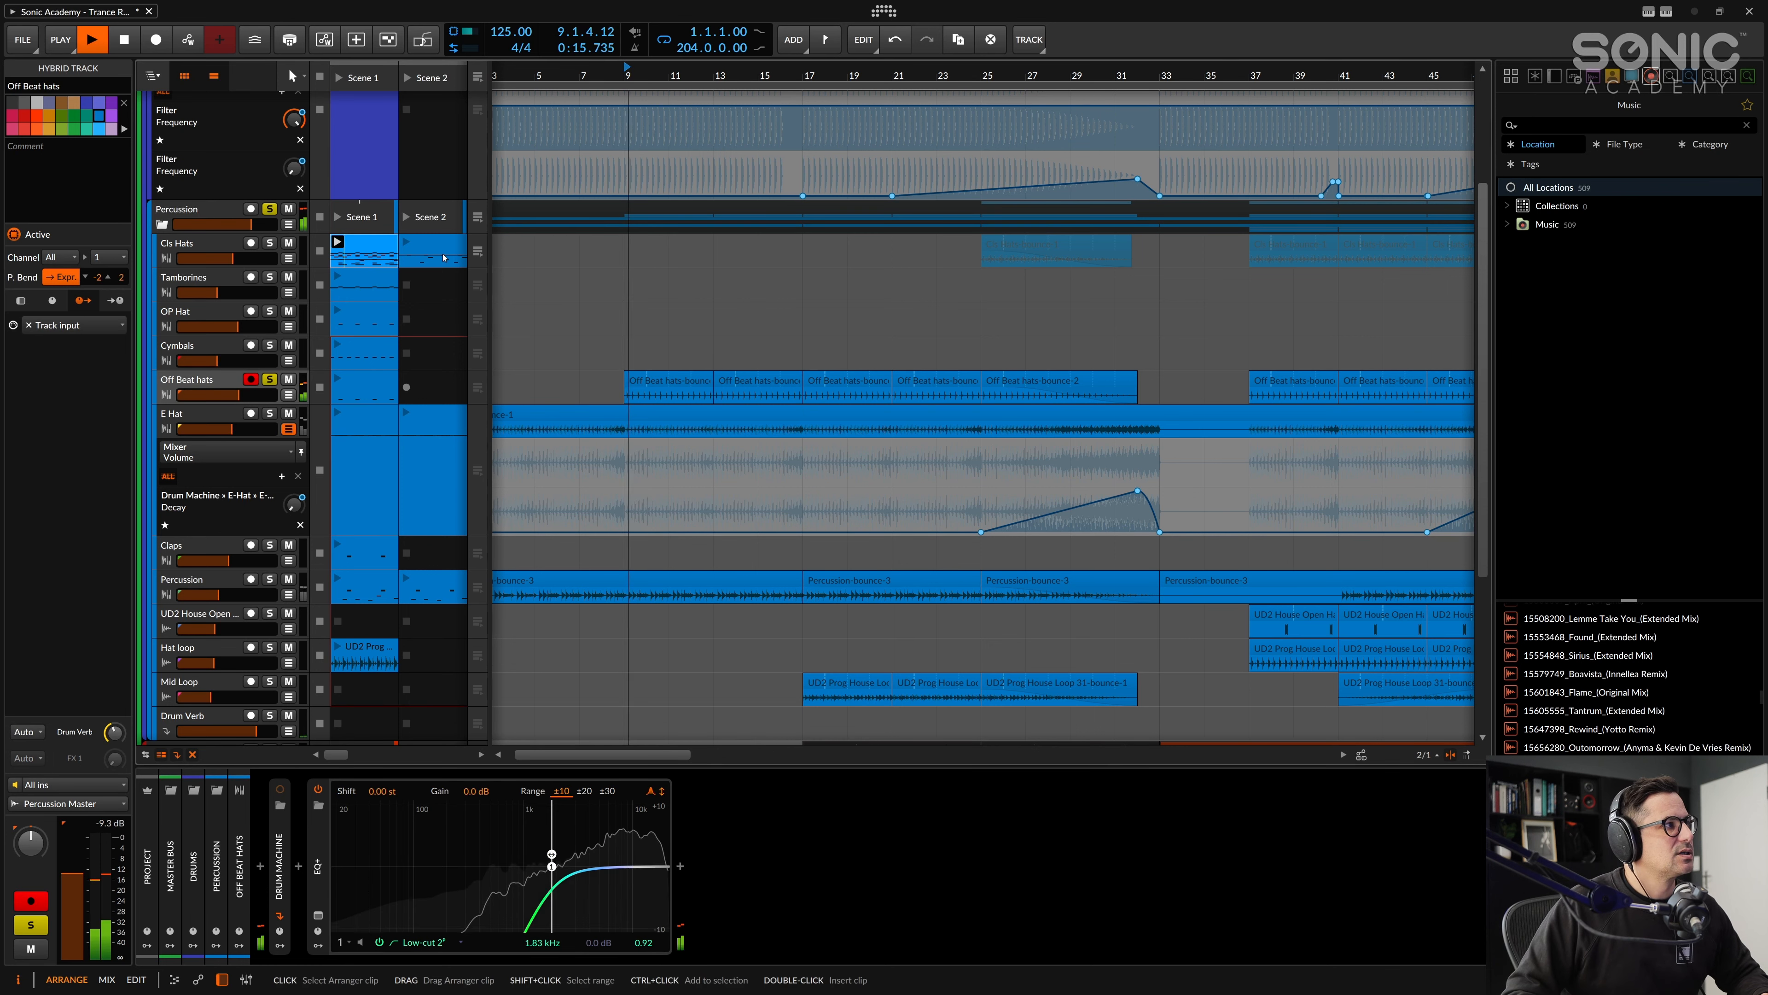
{"action": "key", "text": "space"}
{"action": "left_click_drag", "start_coordinate": [1315, 75], "coordinate": [810, 70]}
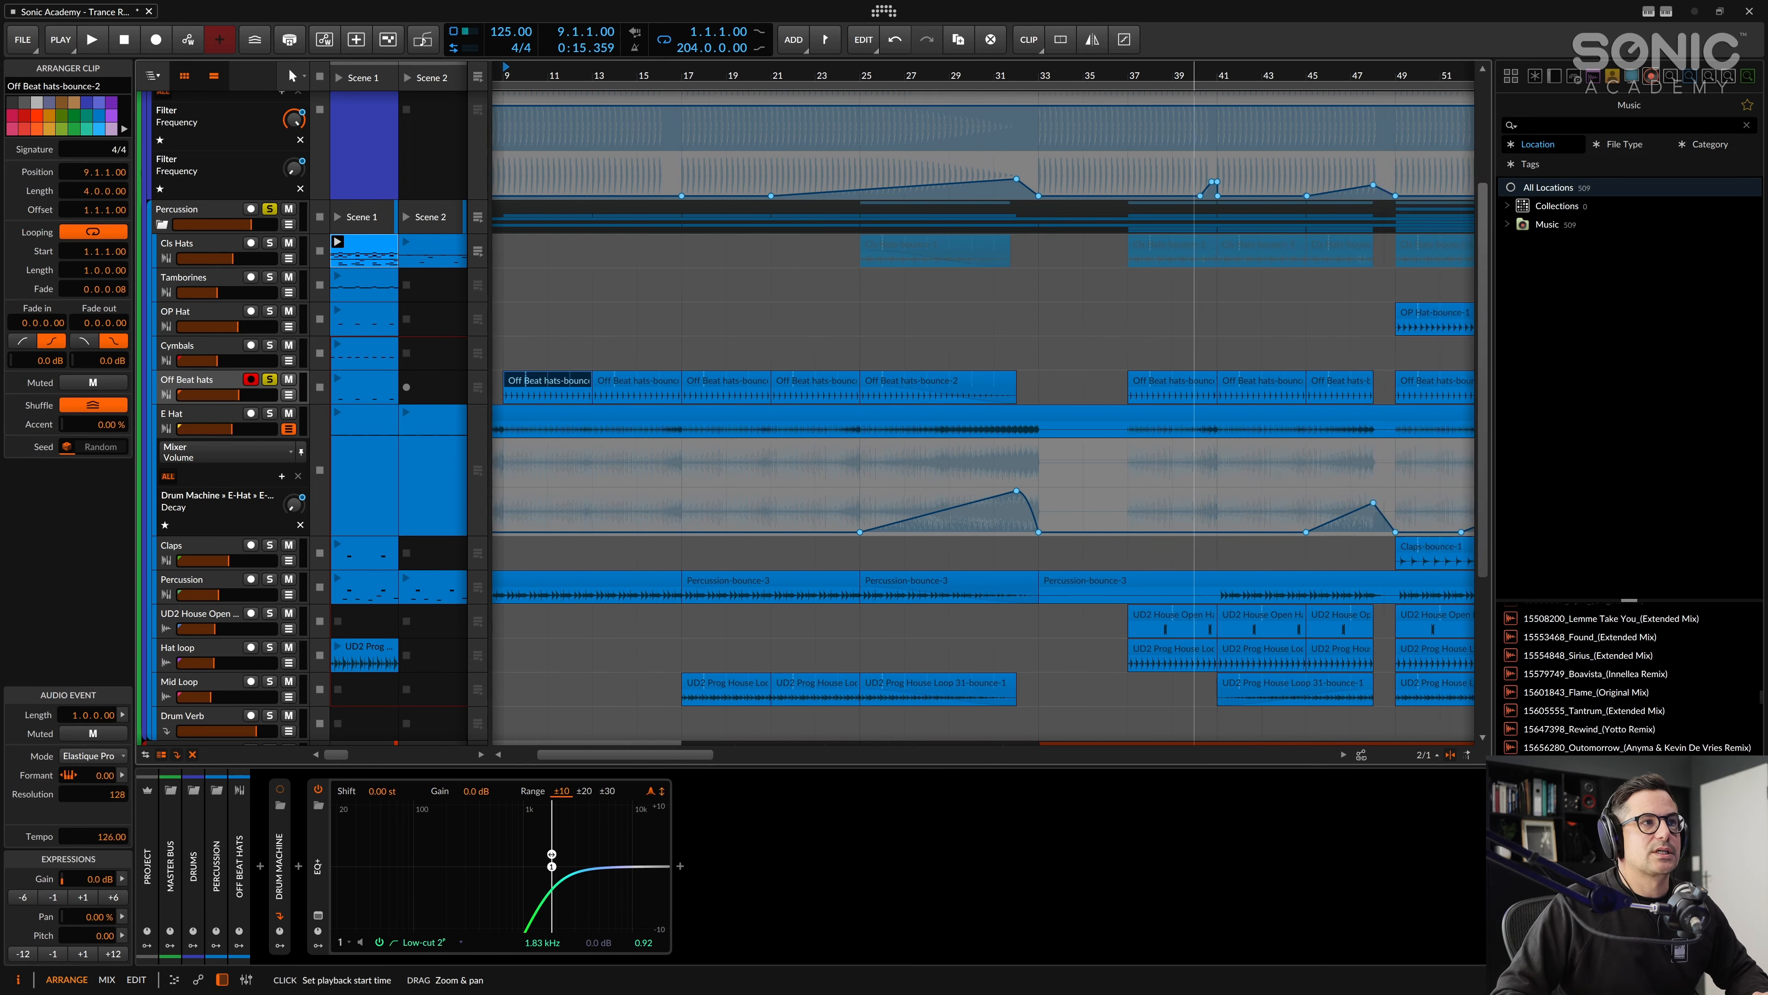
{"action": "left_click", "coordinate": [924, 75]}
{"action": "key", "text": "space"}
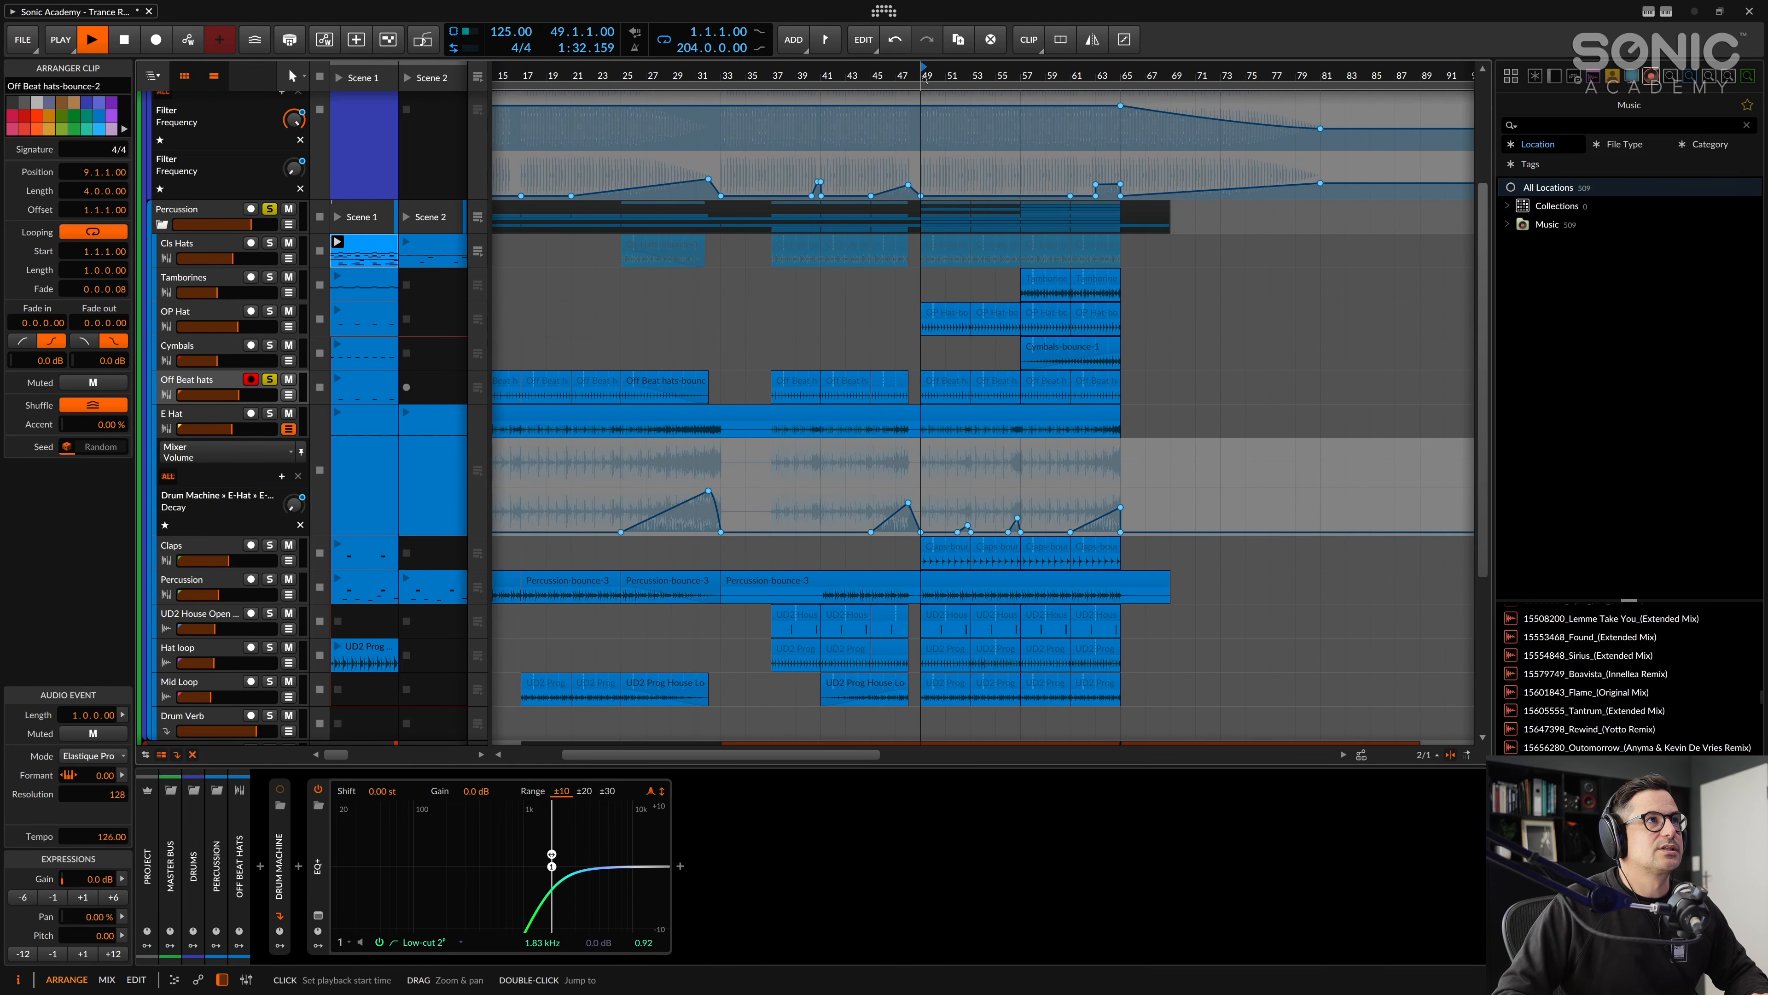
Step: Set the arranger loop to the two Tamborines clips starting at bar 57, and place the playback start there
{"action": "left_click", "coordinate": [1048, 279]}
{"action": "left_click", "coordinate": [1096, 279], "text": "shift"}
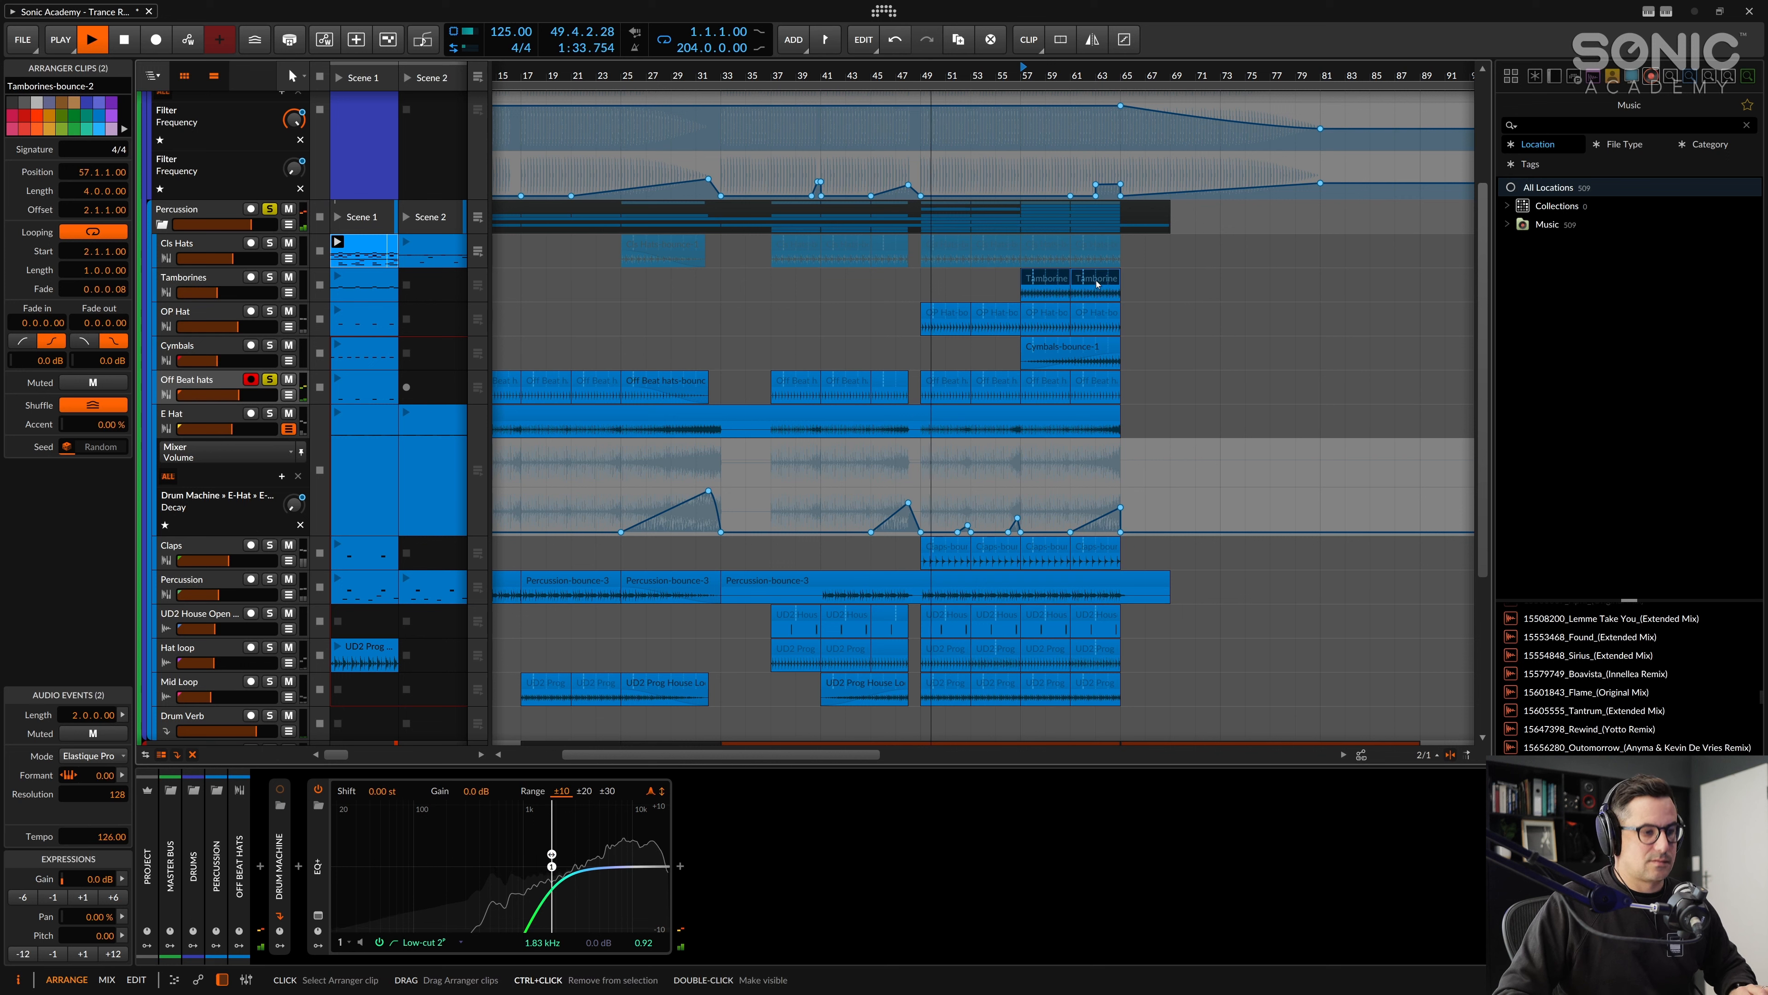
{"action": "key", "text": "ctrl+l"}
{"action": "key", "text": "space"}
{"action": "left_click", "coordinate": [1015, 77]}
Step: Solo the Tamborines track and audition it from bar 57
{"action": "left_click", "coordinate": [269, 277]}
{"action": "key", "text": "space"}
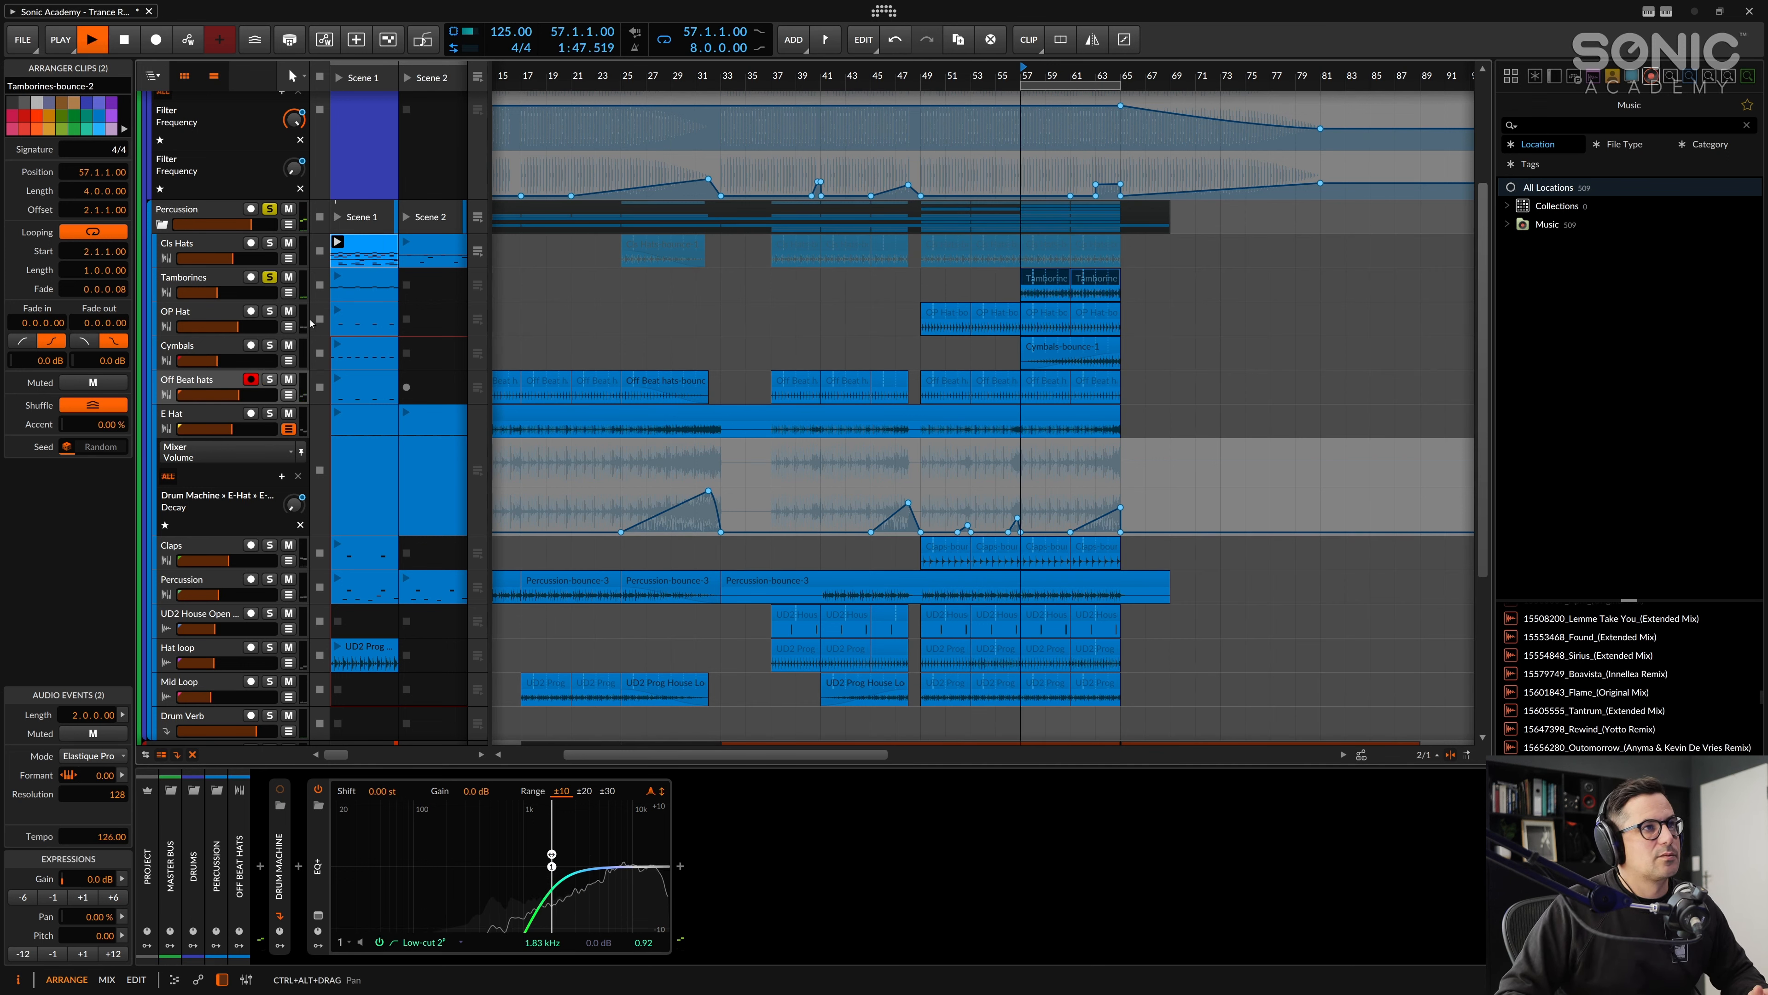
{"action": "key", "text": "space"}
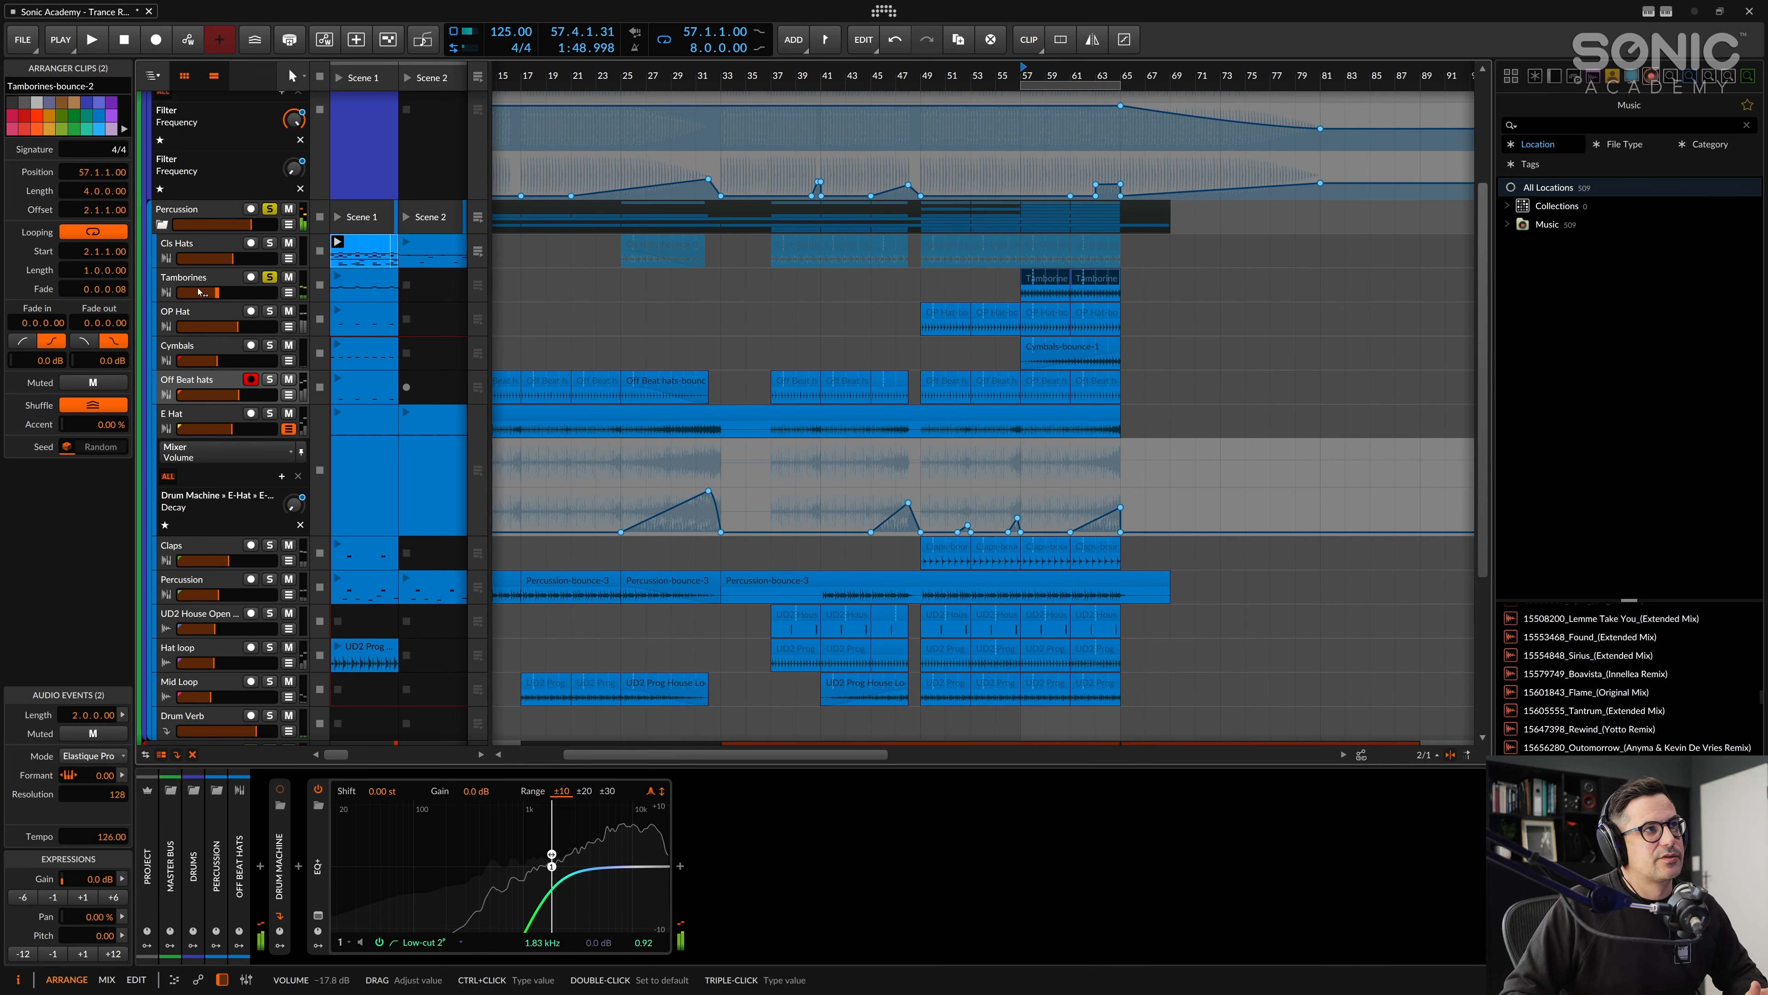
Step: Add the OP Hat and Cymbals tracks to the soloed percussion and audition them from bar 57
{"action": "key", "text": "space"}
{"action": "left_click", "coordinate": [269, 310]}
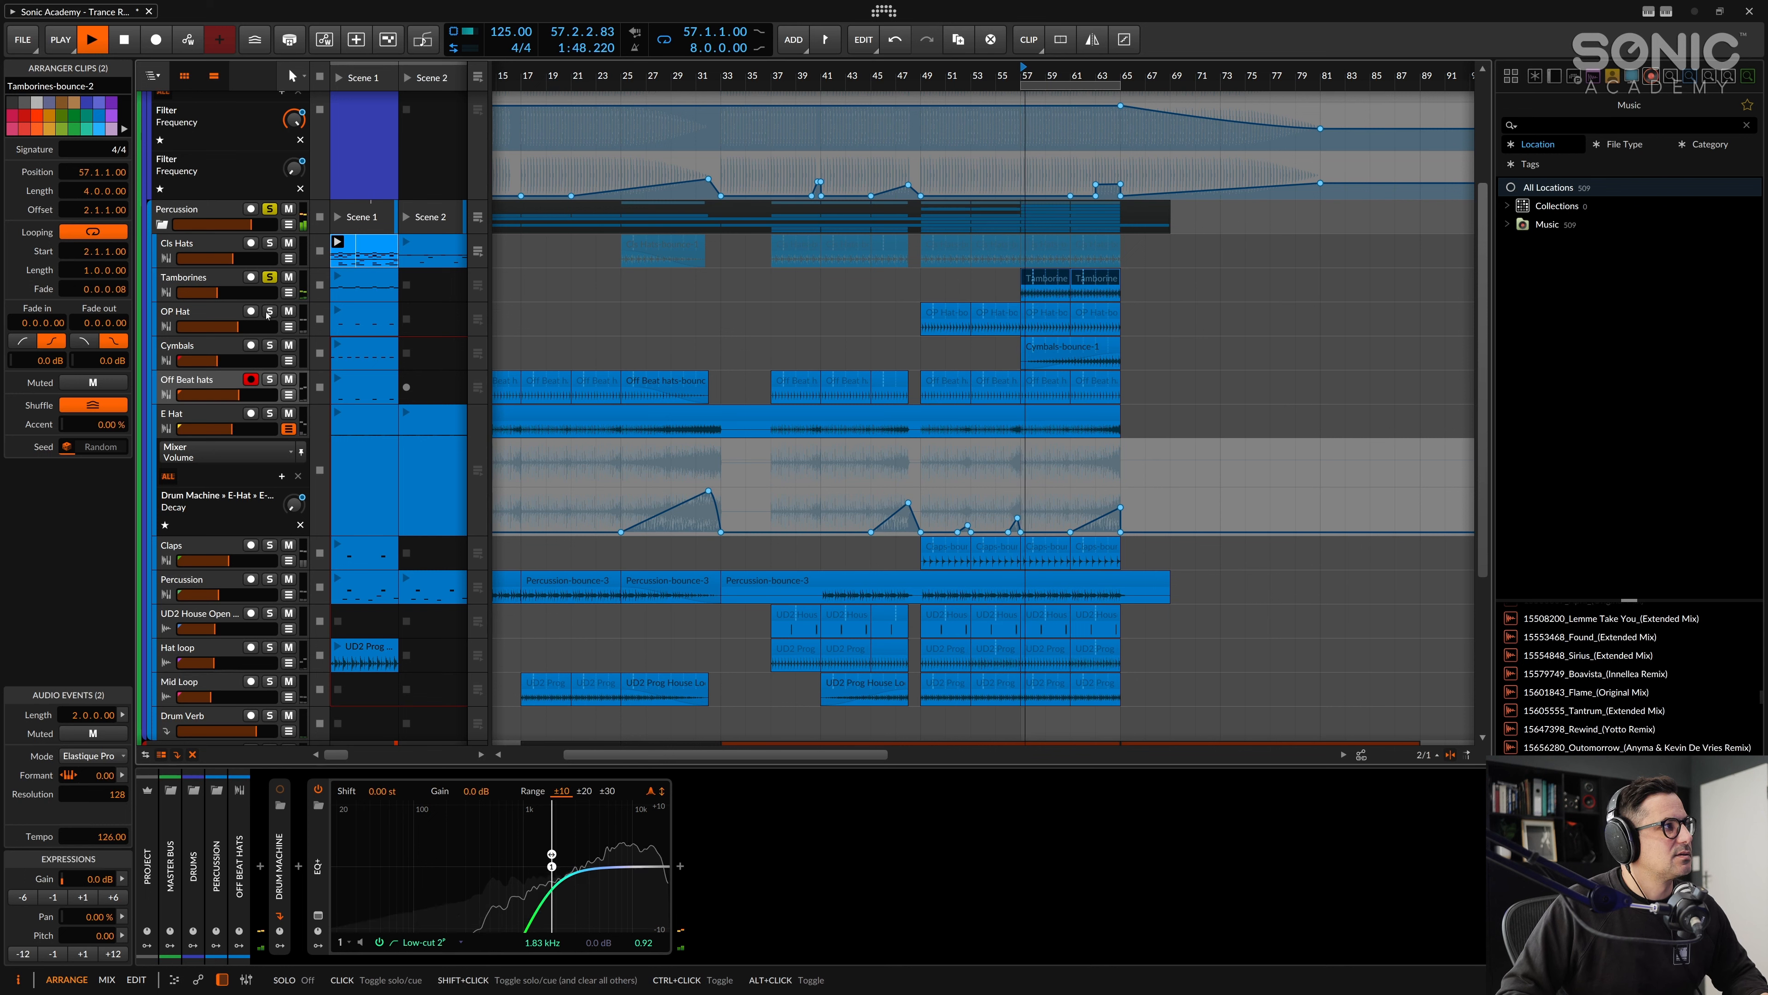
{"action": "key", "text": "space"}
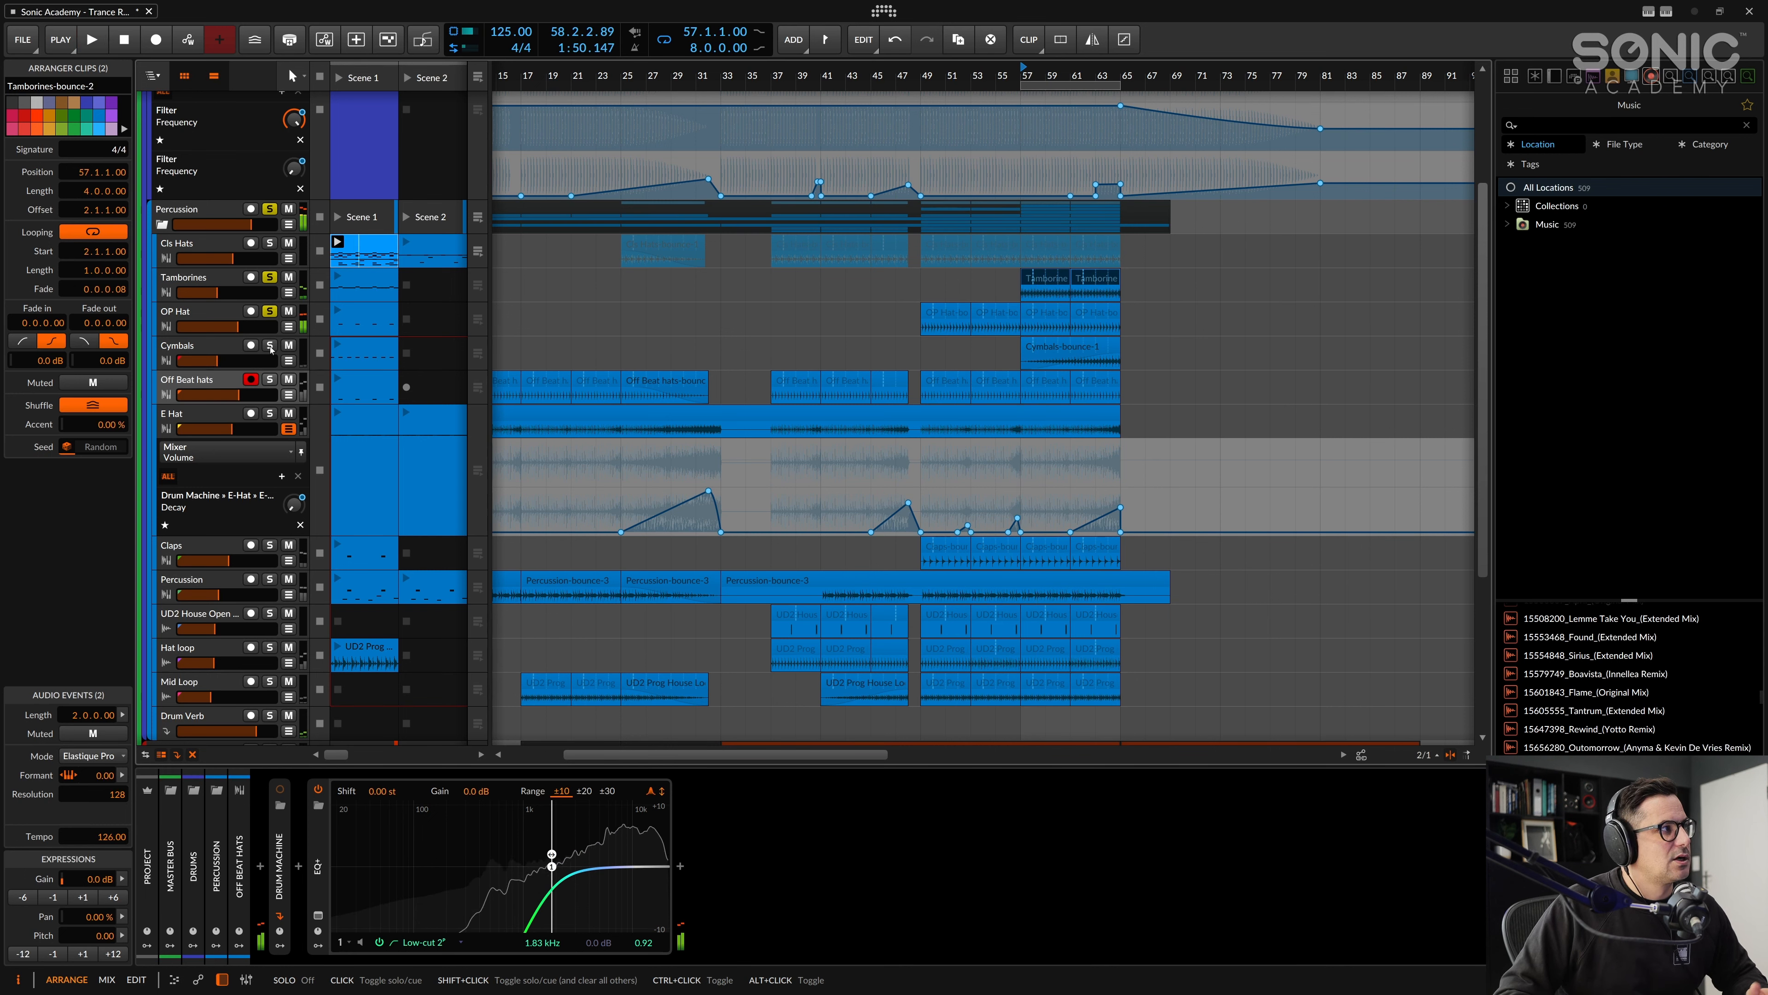
{"action": "left_click", "coordinate": [270, 346]}
{"action": "key", "text": "space"}
{"action": "key", "text": "space"}
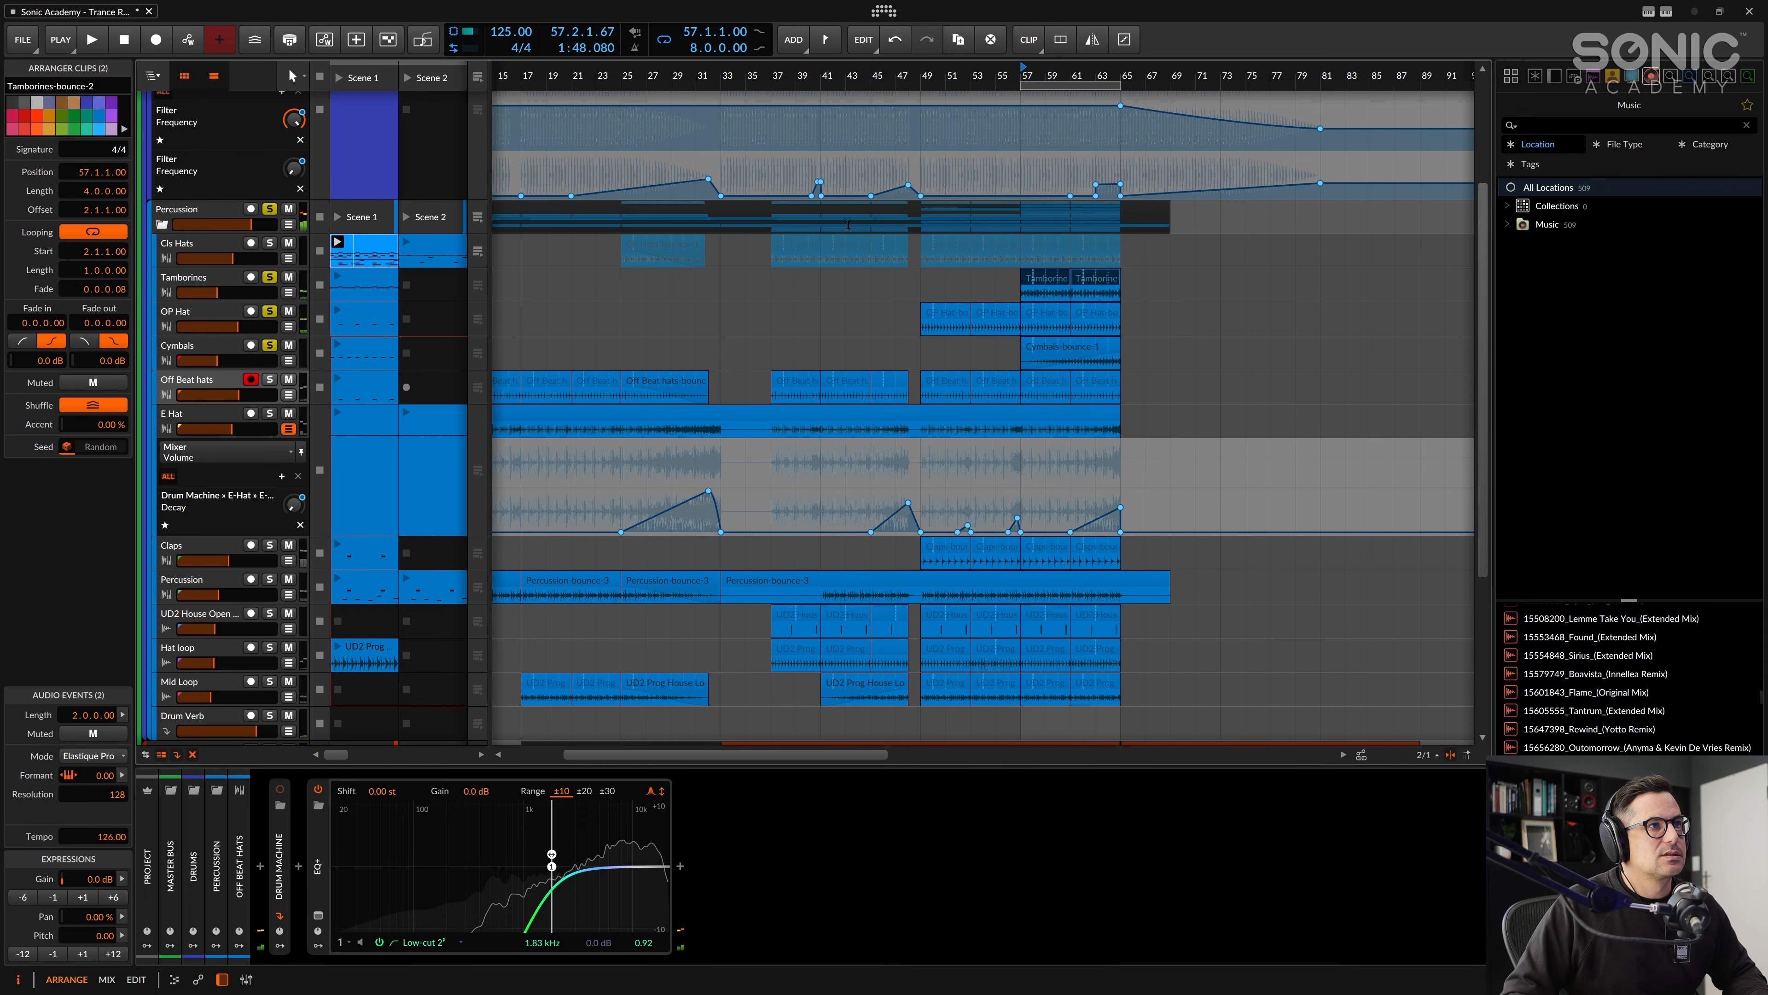
{"action": "left_click", "coordinate": [1095, 75]}
{"action": "key", "text": "space"}
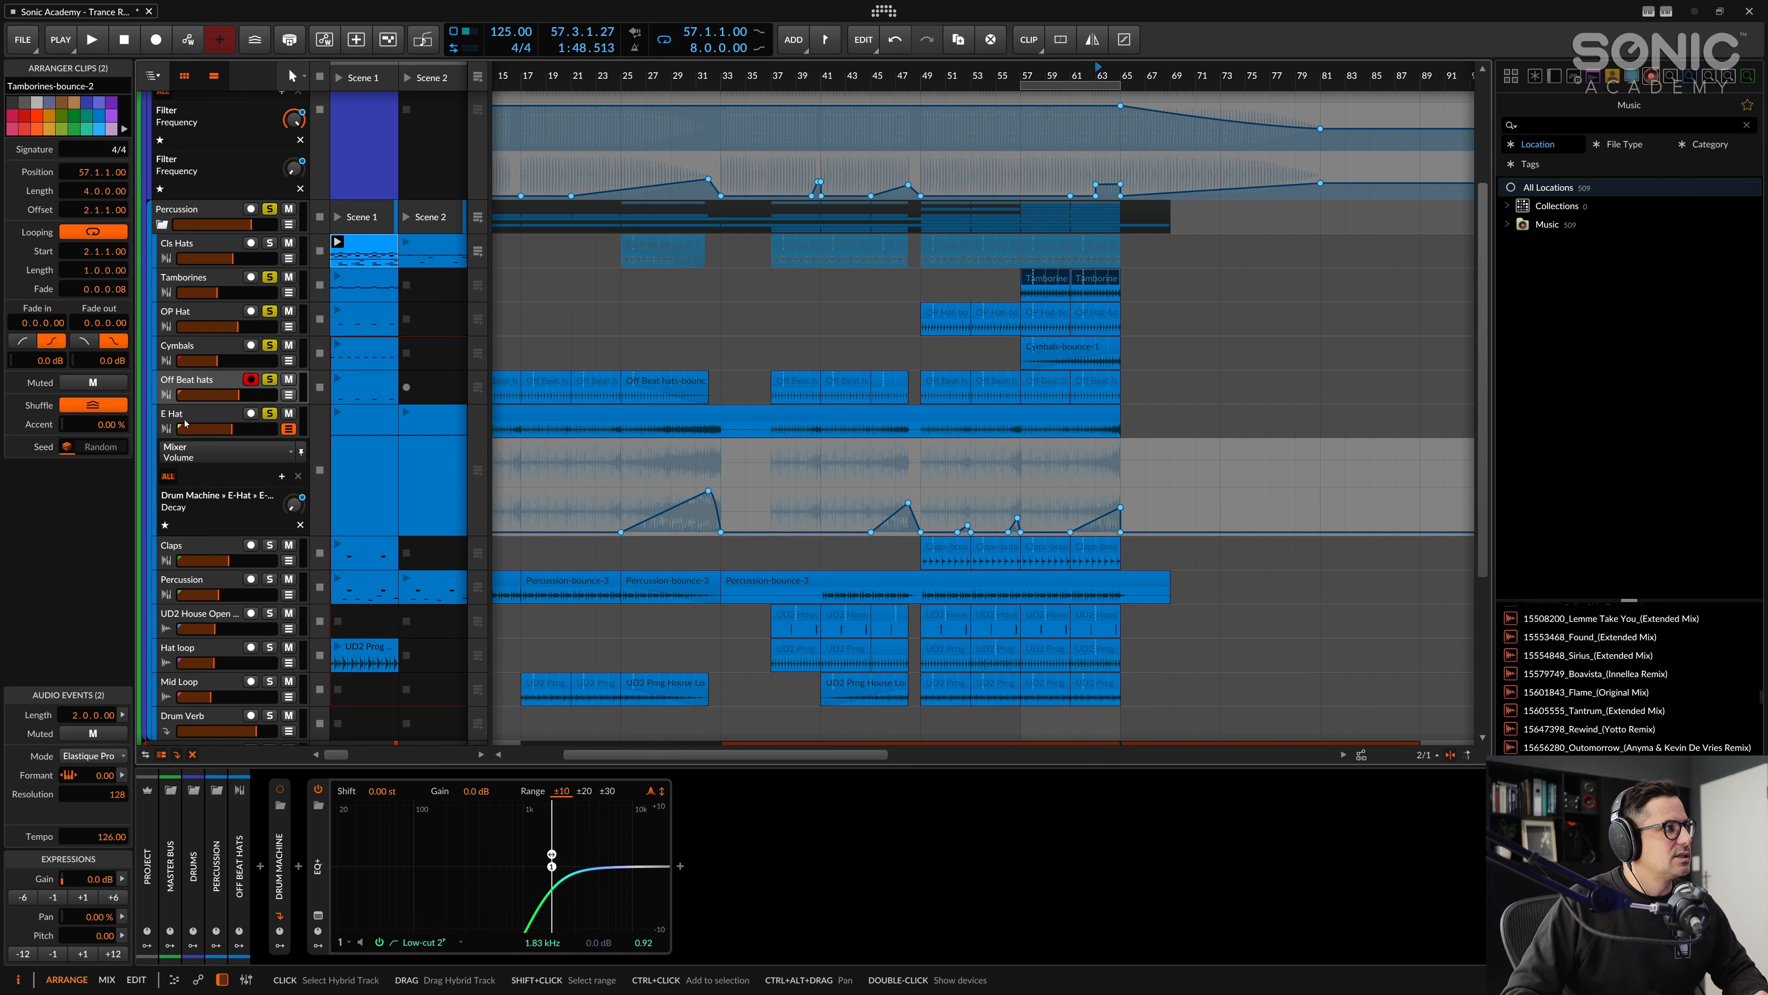
Step: Solo the E Hat track and audition its E Hat-bounce-1 clip through the Decay automation rise before bar 33
{"action": "left_click", "coordinate": [271, 421]}
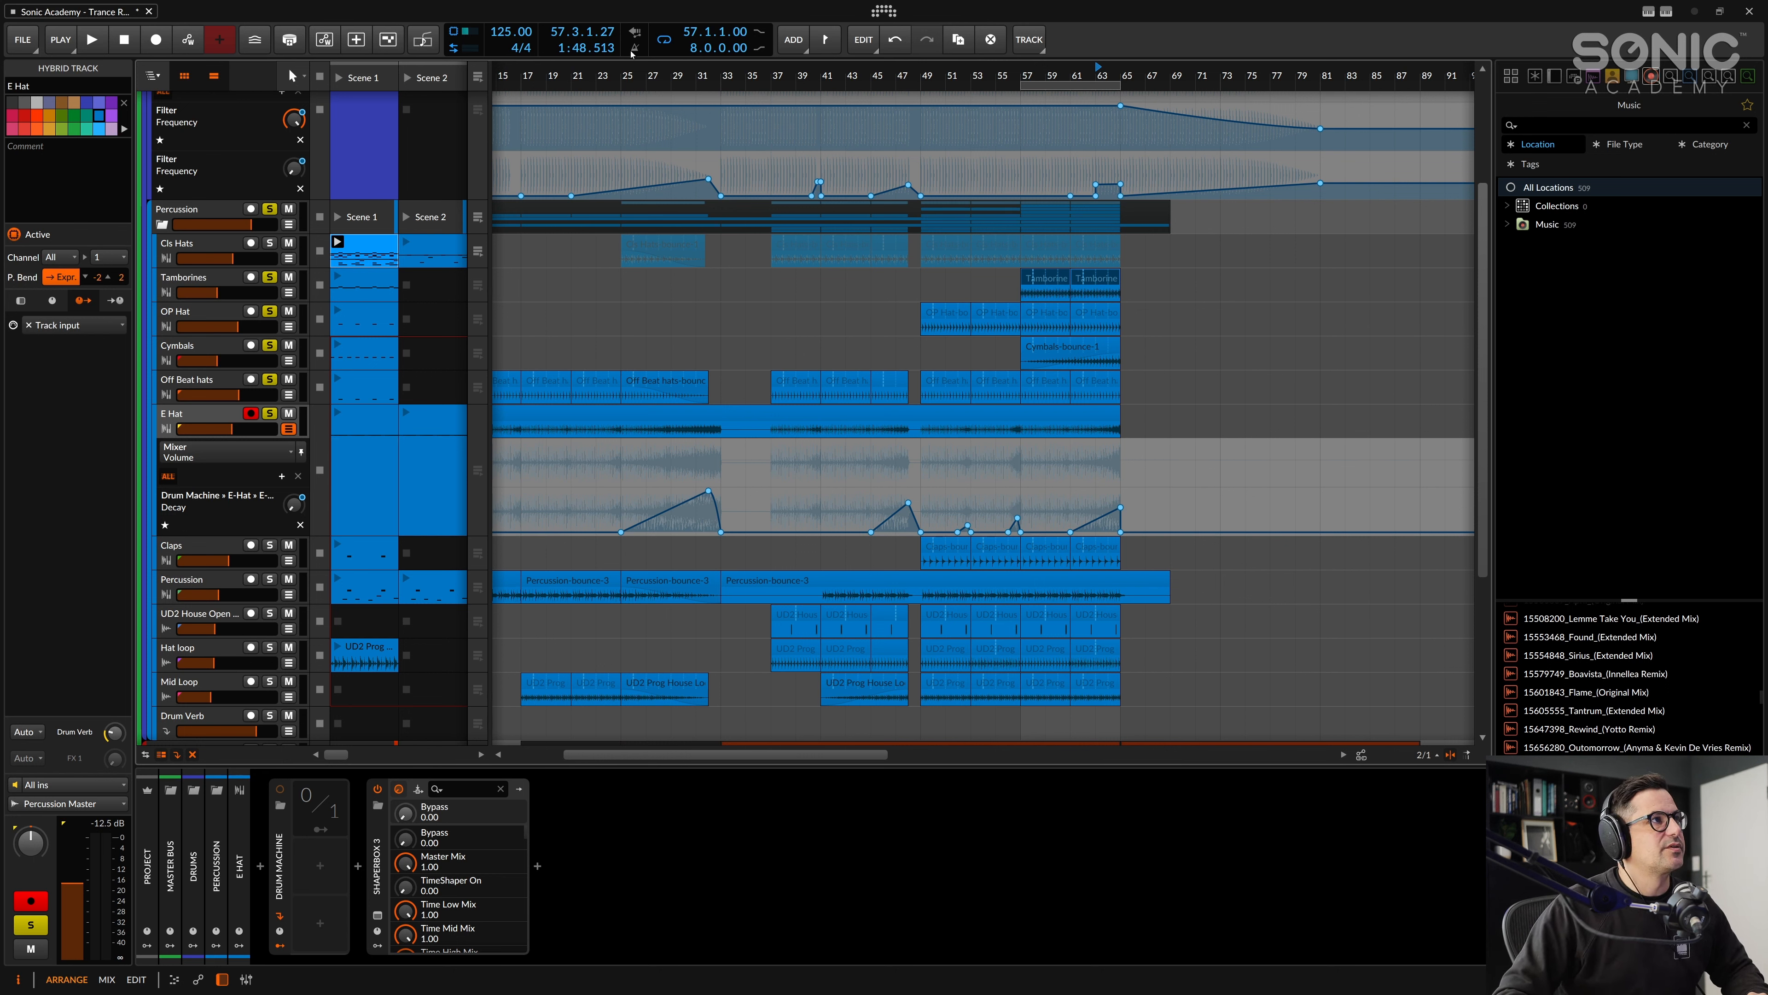
{"action": "left_click", "coordinate": [671, 76]}
{"action": "key", "text": "space"}
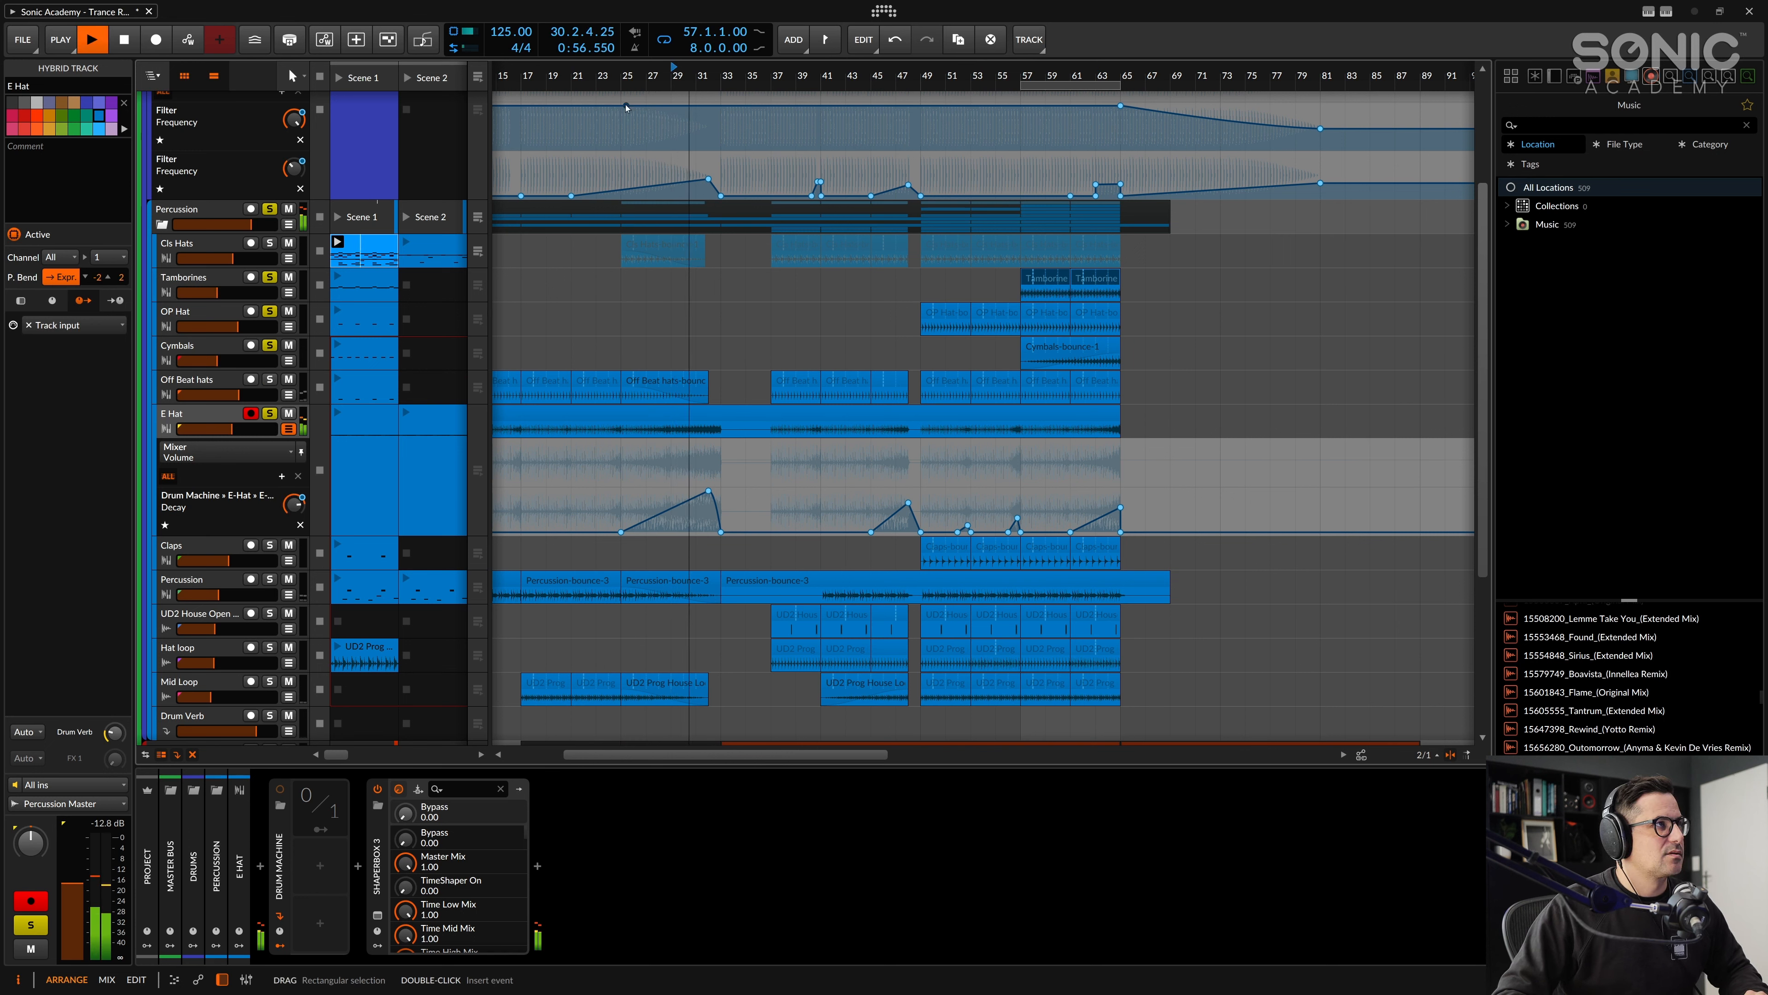
{"action": "left_click", "coordinate": [677, 417]}
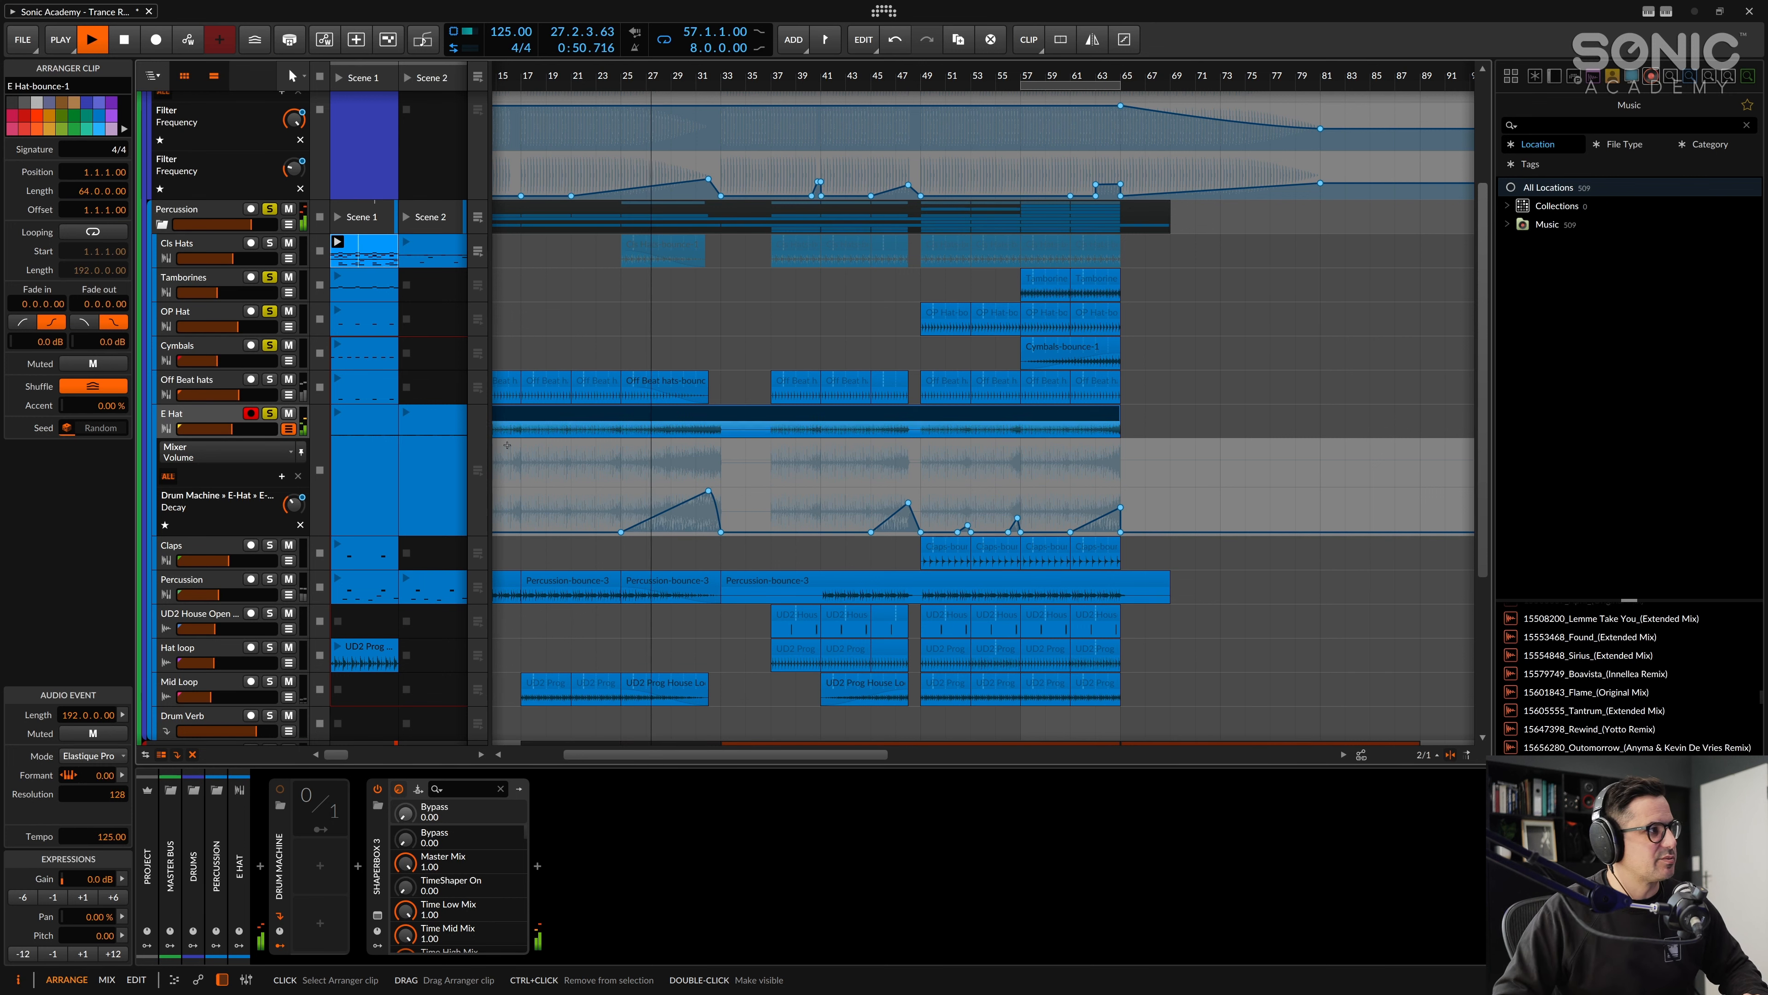
{"action": "key", "text": "space"}
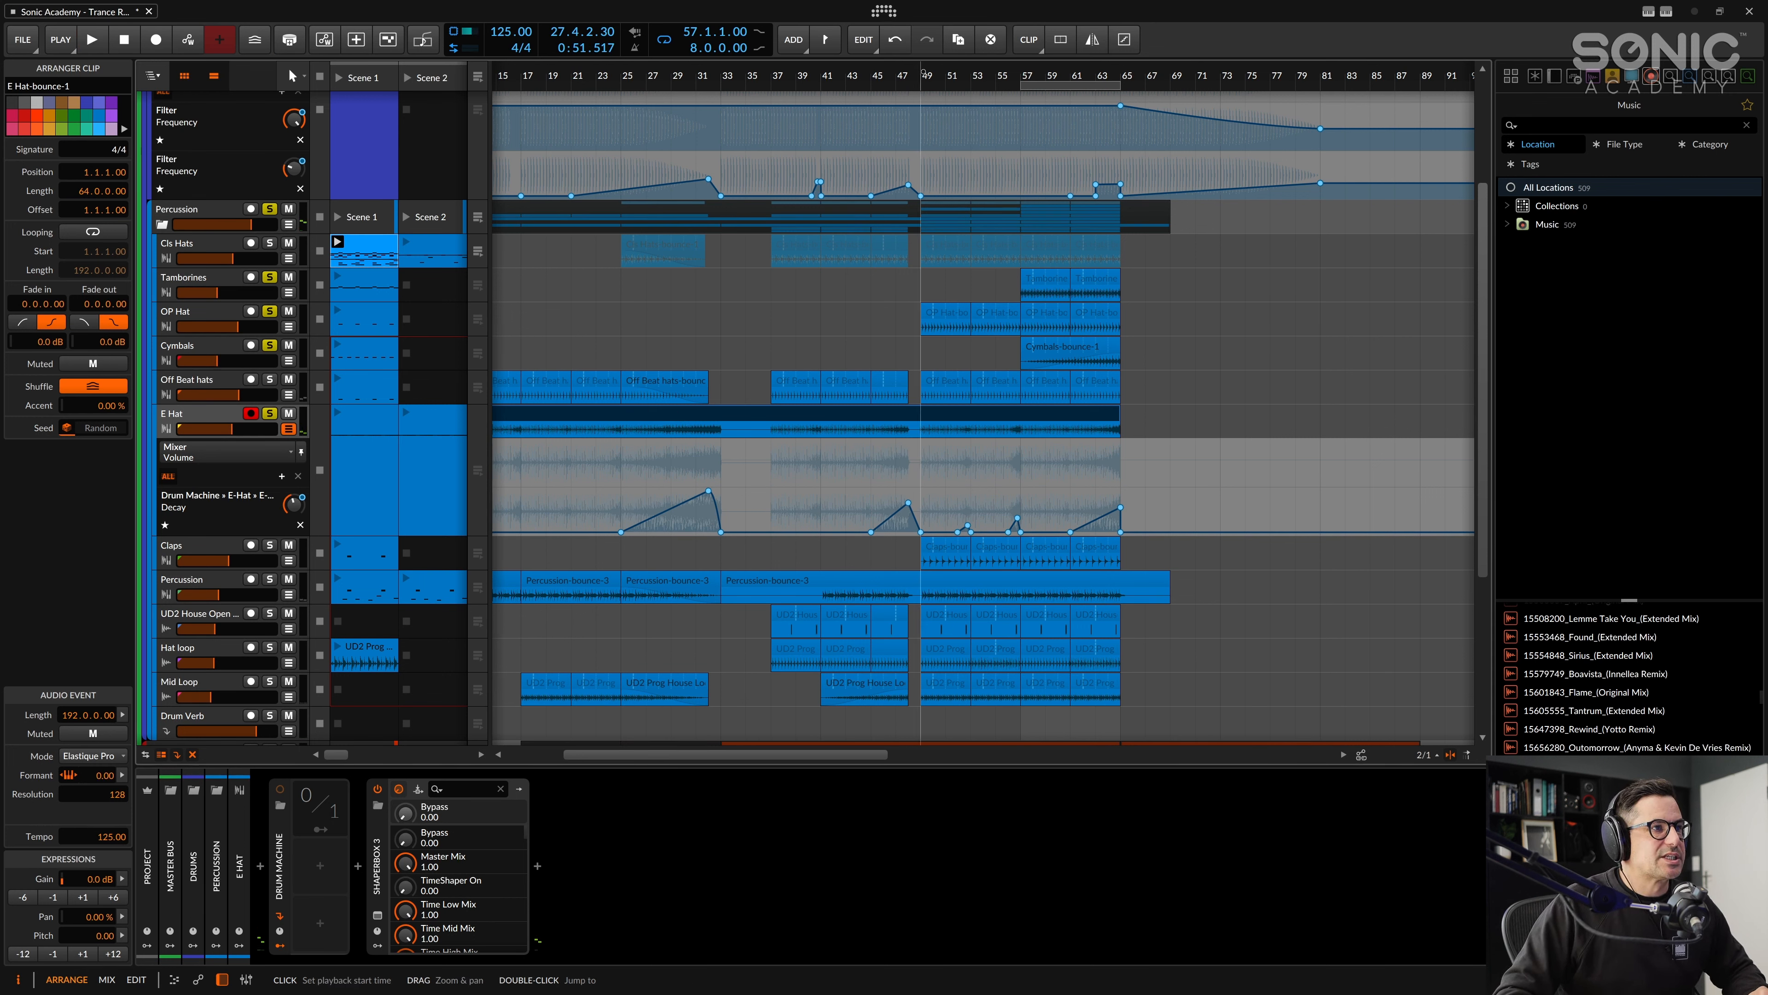
Step: Select the Claps track and expand its Drum Machine device to show the pads
{"action": "left_click", "coordinate": [209, 554]}
{"action": "left_click", "coordinate": [280, 866]}
{"action": "double_click", "coordinate": [280, 866]}
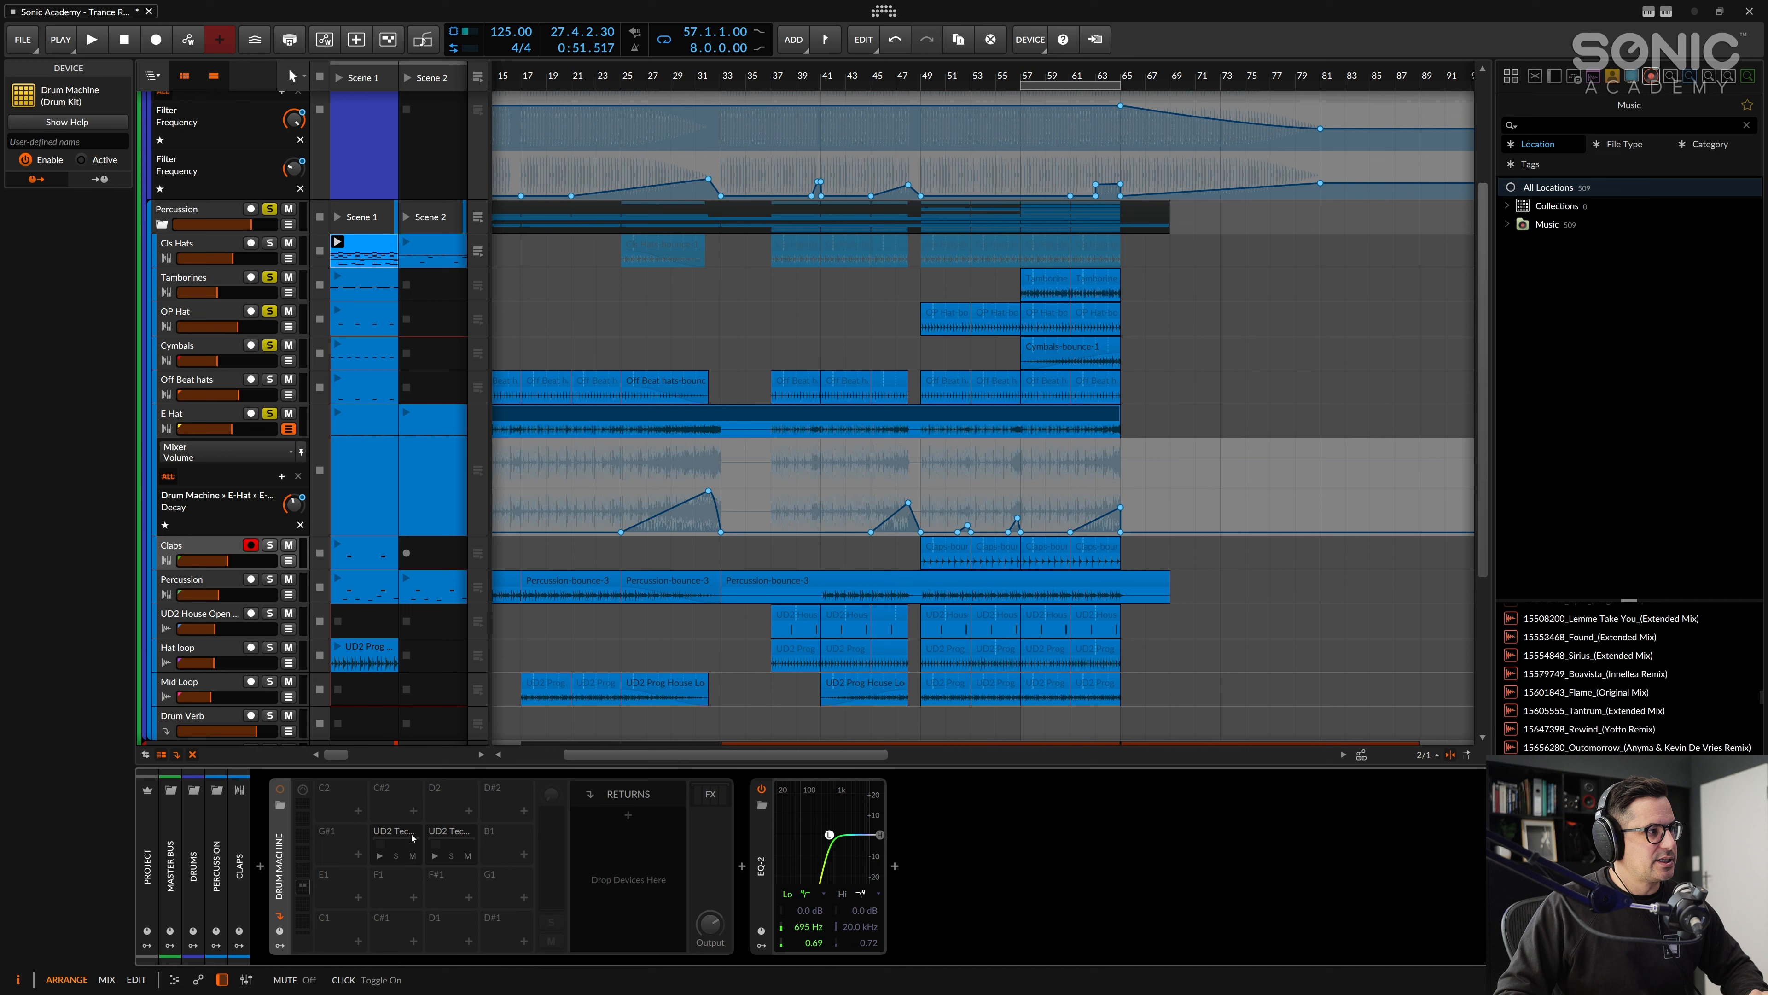
Step: Show the Claps Drum Machine's FX chain and inspect its devices, including Newfangled Saturate and the MA7 - Glass Room convolution reverb
{"action": "left_click", "coordinate": [711, 795]}
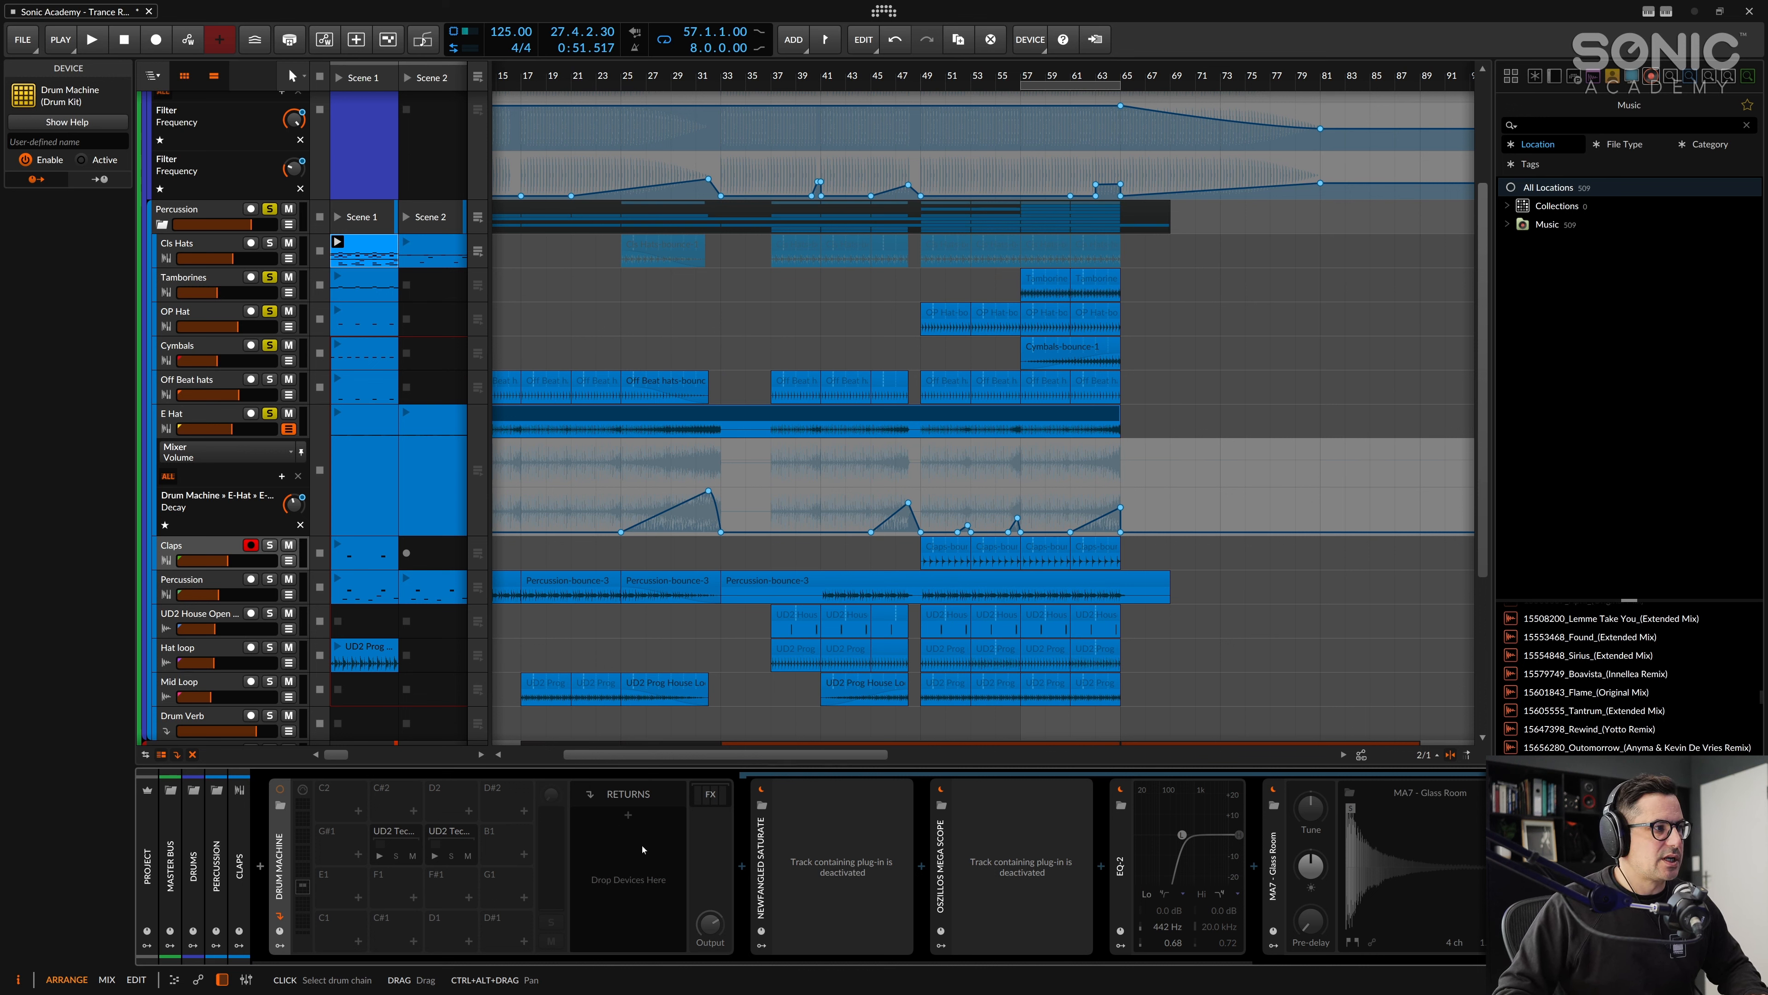
{"action": "left_click", "coordinate": [764, 885]}
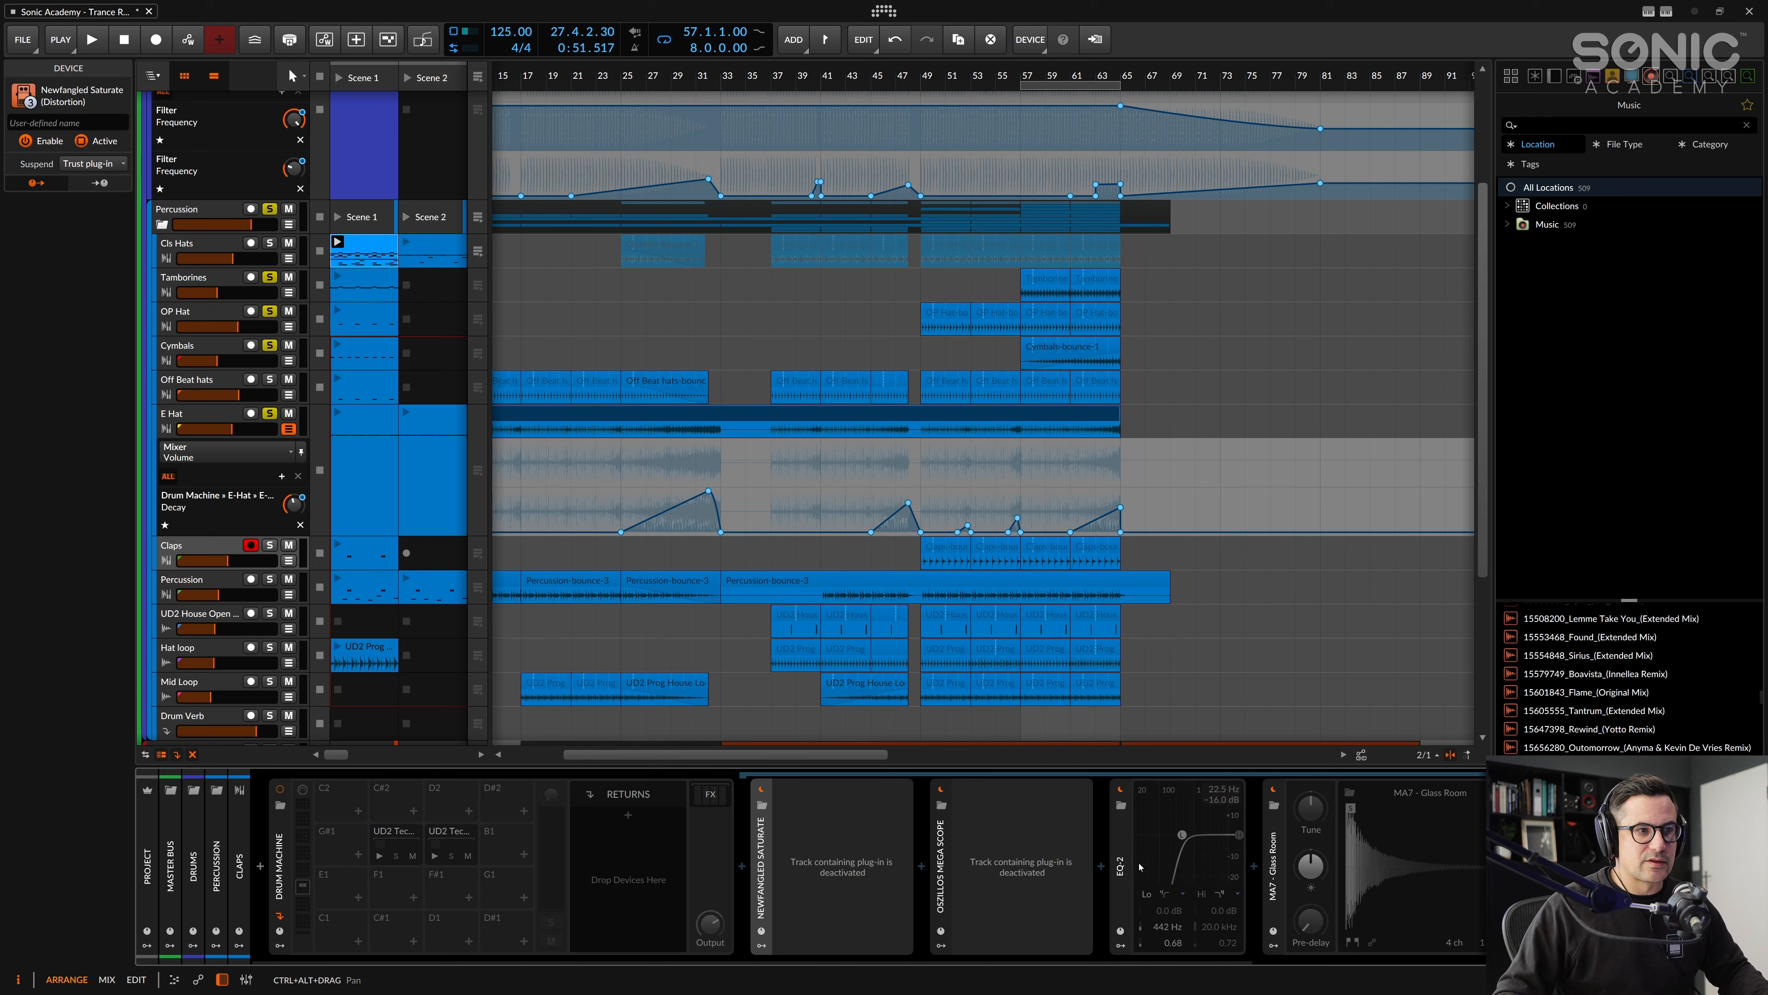
{"action": "left_click", "coordinate": [1277, 884]}
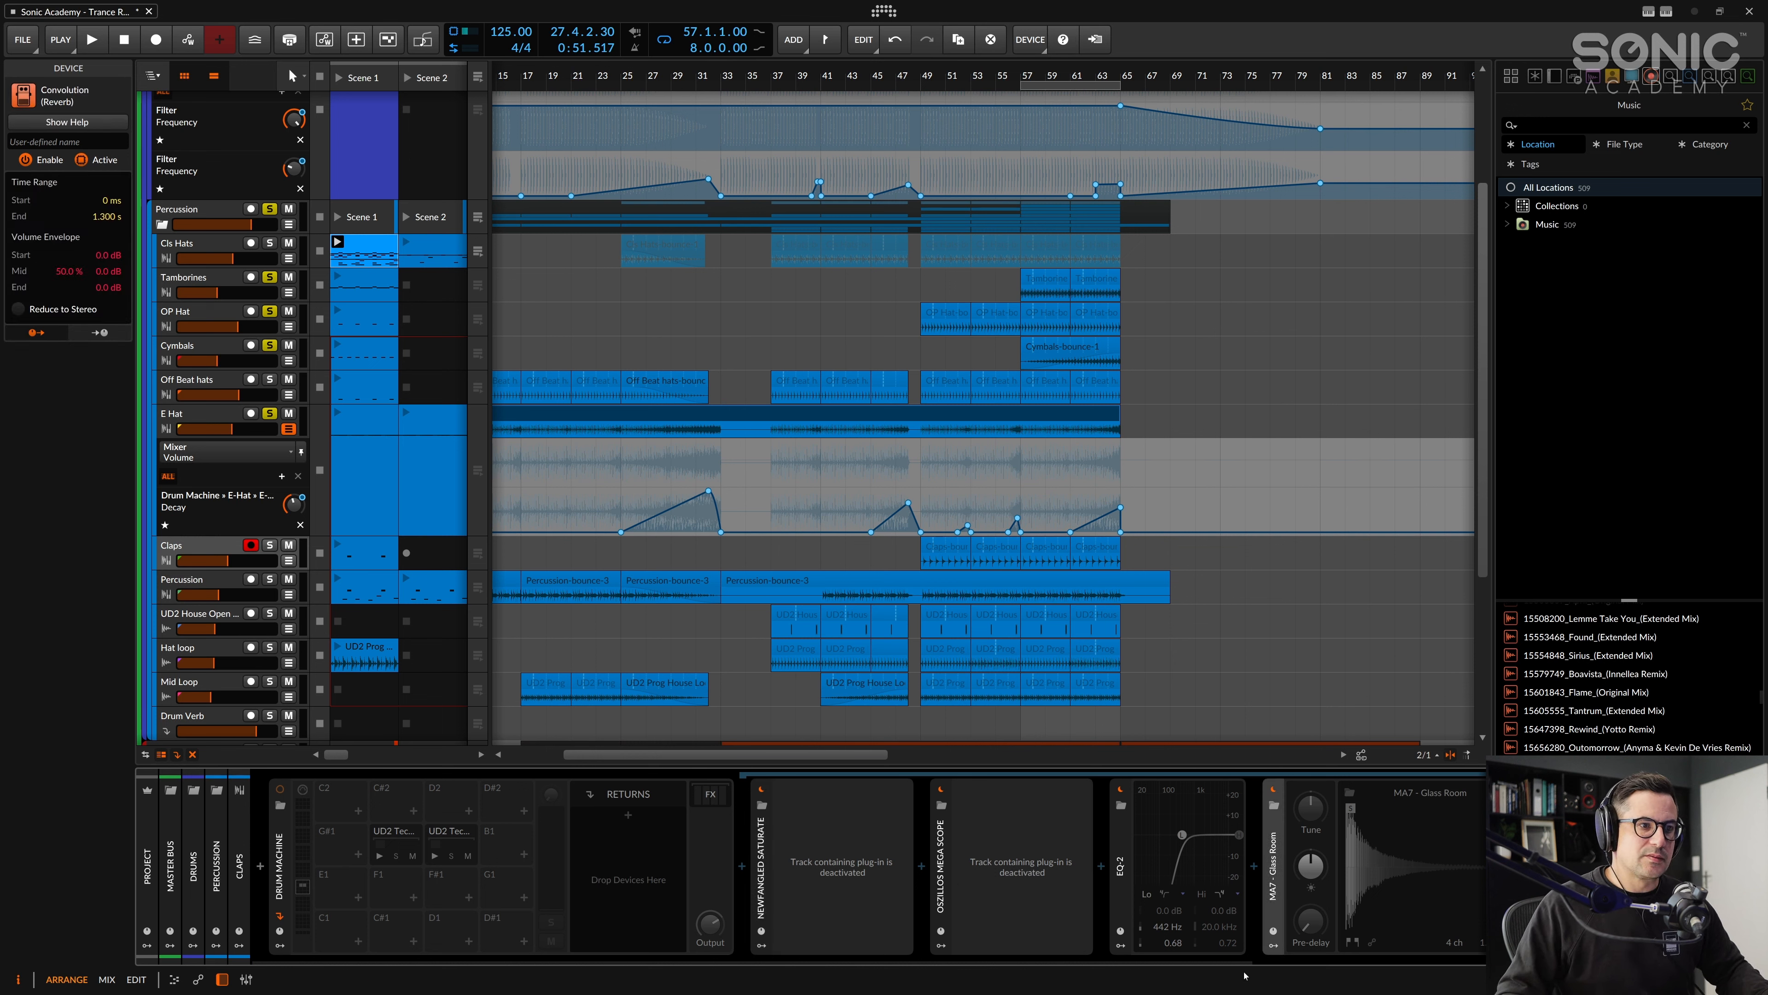
{"action": "left_click_drag", "start_coordinate": [1229, 963], "coordinate": [1462, 963]}
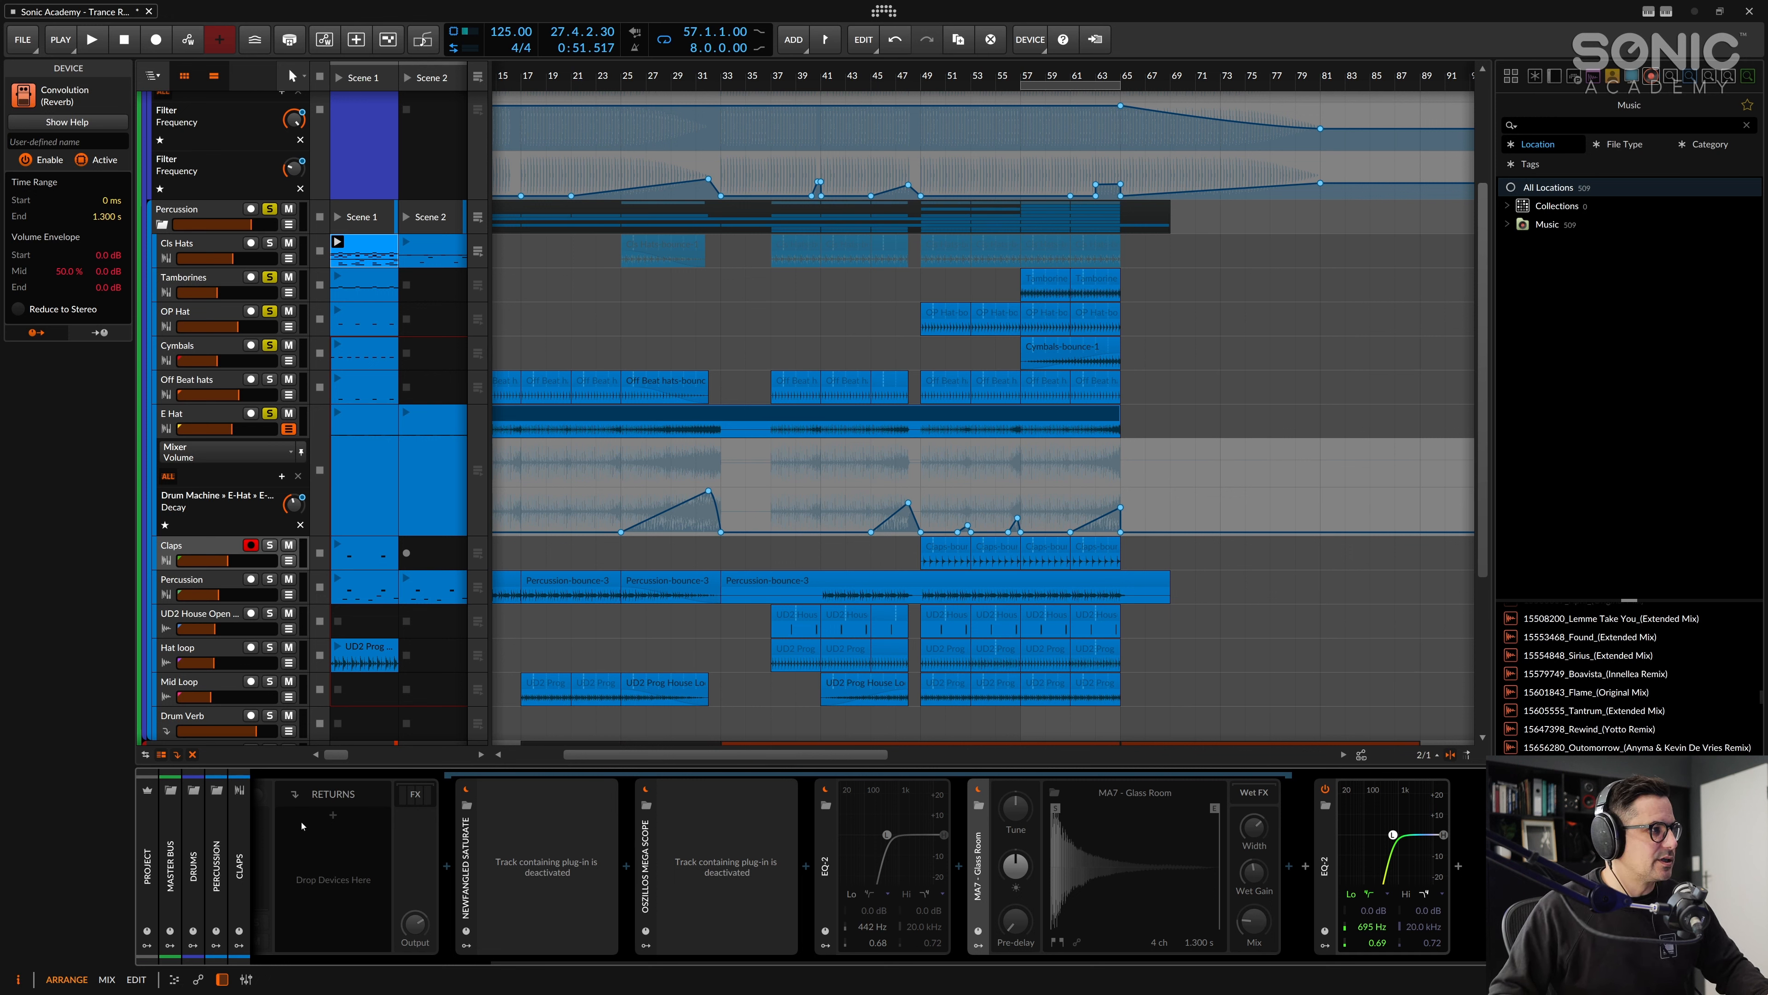
Step: Add the Claps and Percussion tracks to the soloed tracks and audition them from bar 49
{"action": "left_click", "coordinate": [933, 75]}
{"action": "key", "text": "space"}
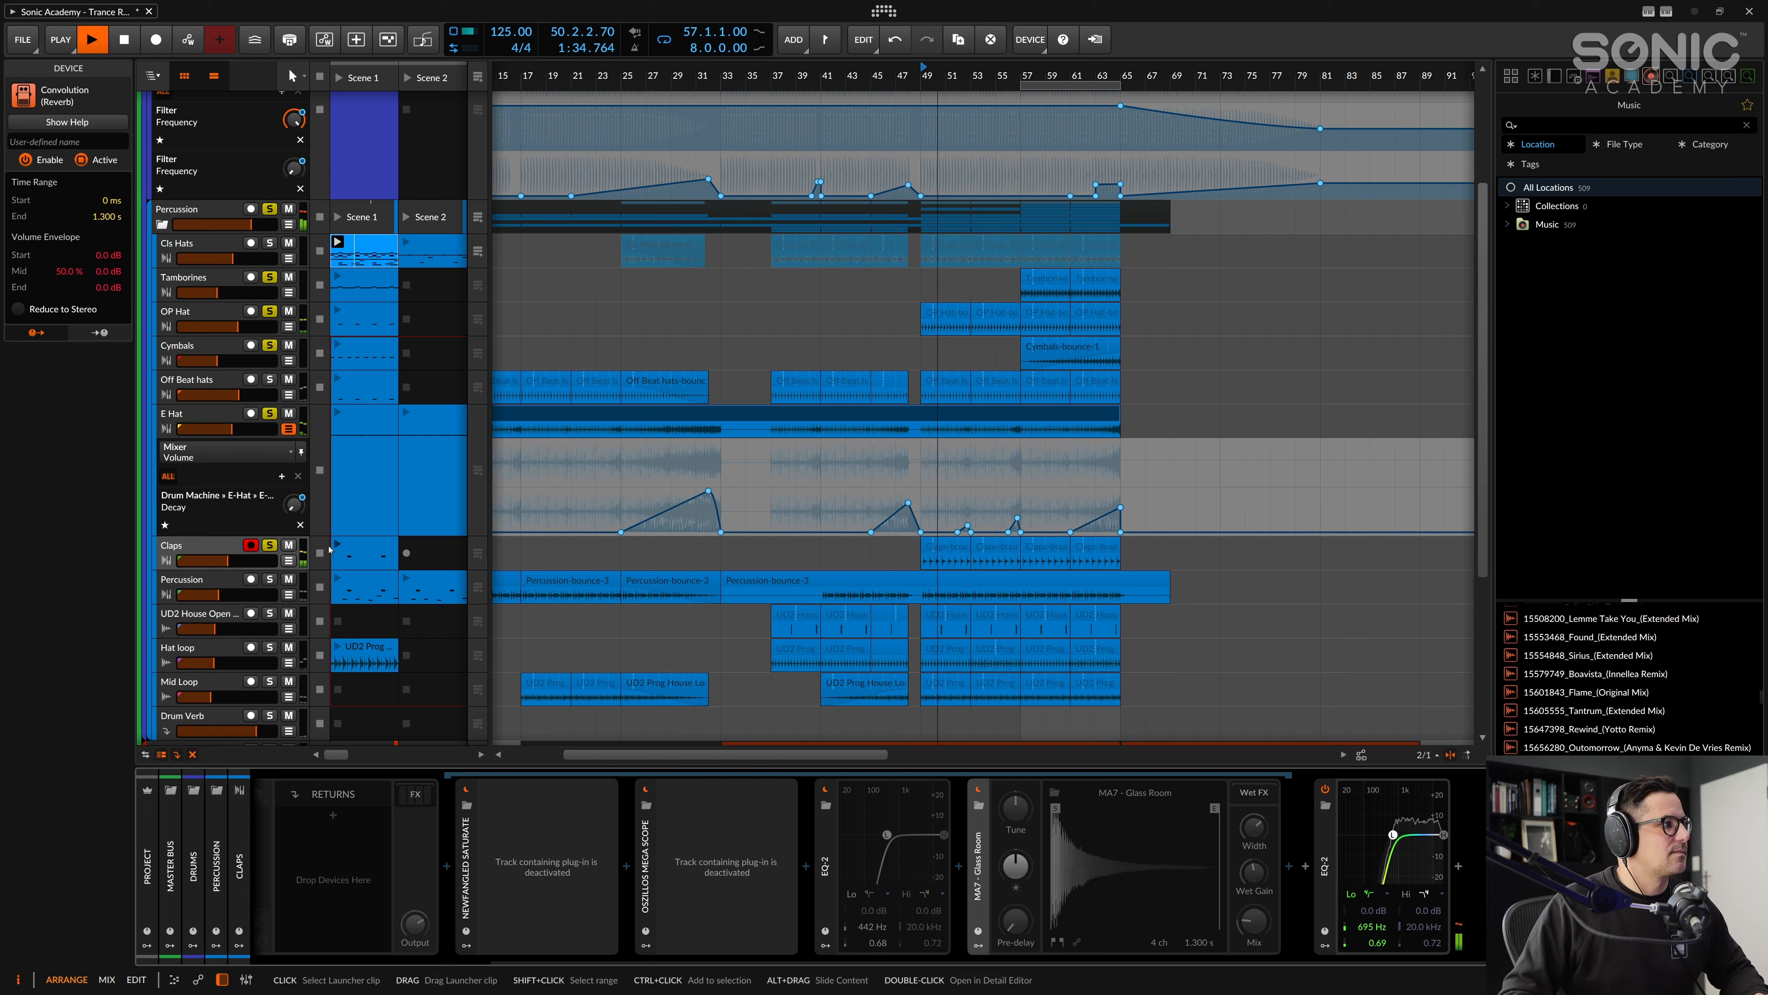
{"action": "left_click", "coordinate": [271, 579]}
{"action": "key", "text": "space"}
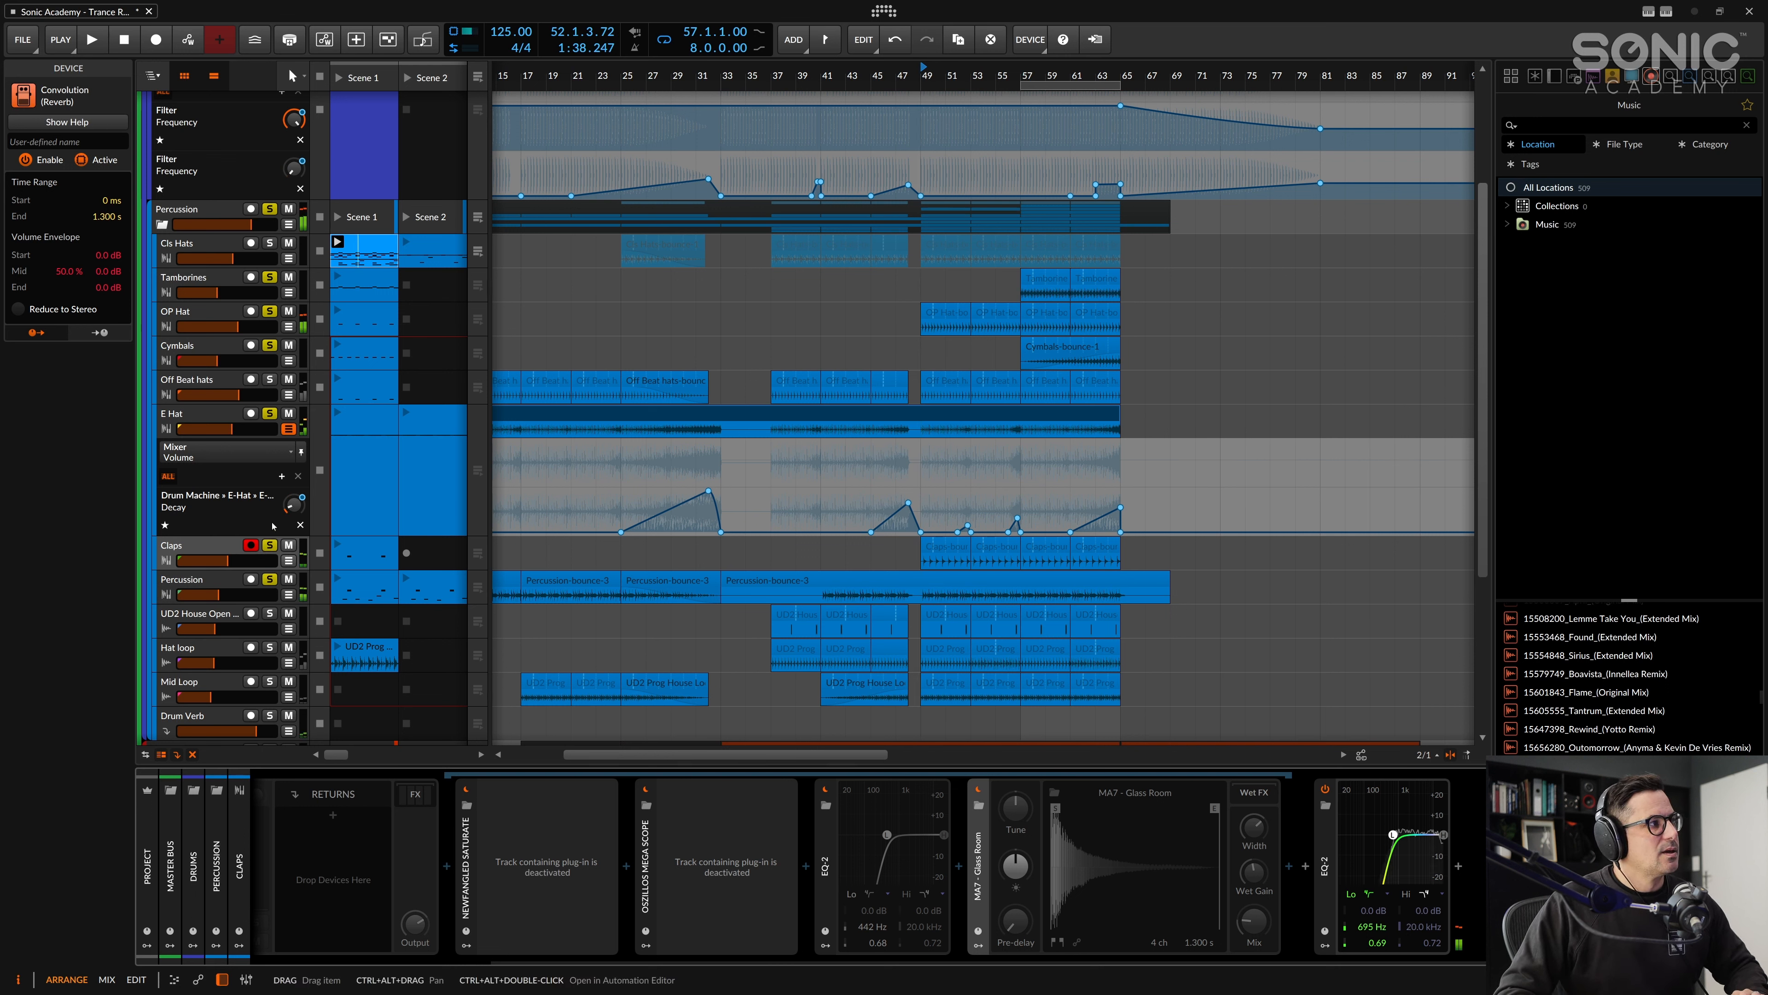
Step: Inspect the Off Beat hats track's devices, and expand the Drum Machine on the Cls Hats track to show its pads
{"action": "left_click", "coordinate": [190, 416]}
{"action": "left_click", "coordinate": [205, 380]}
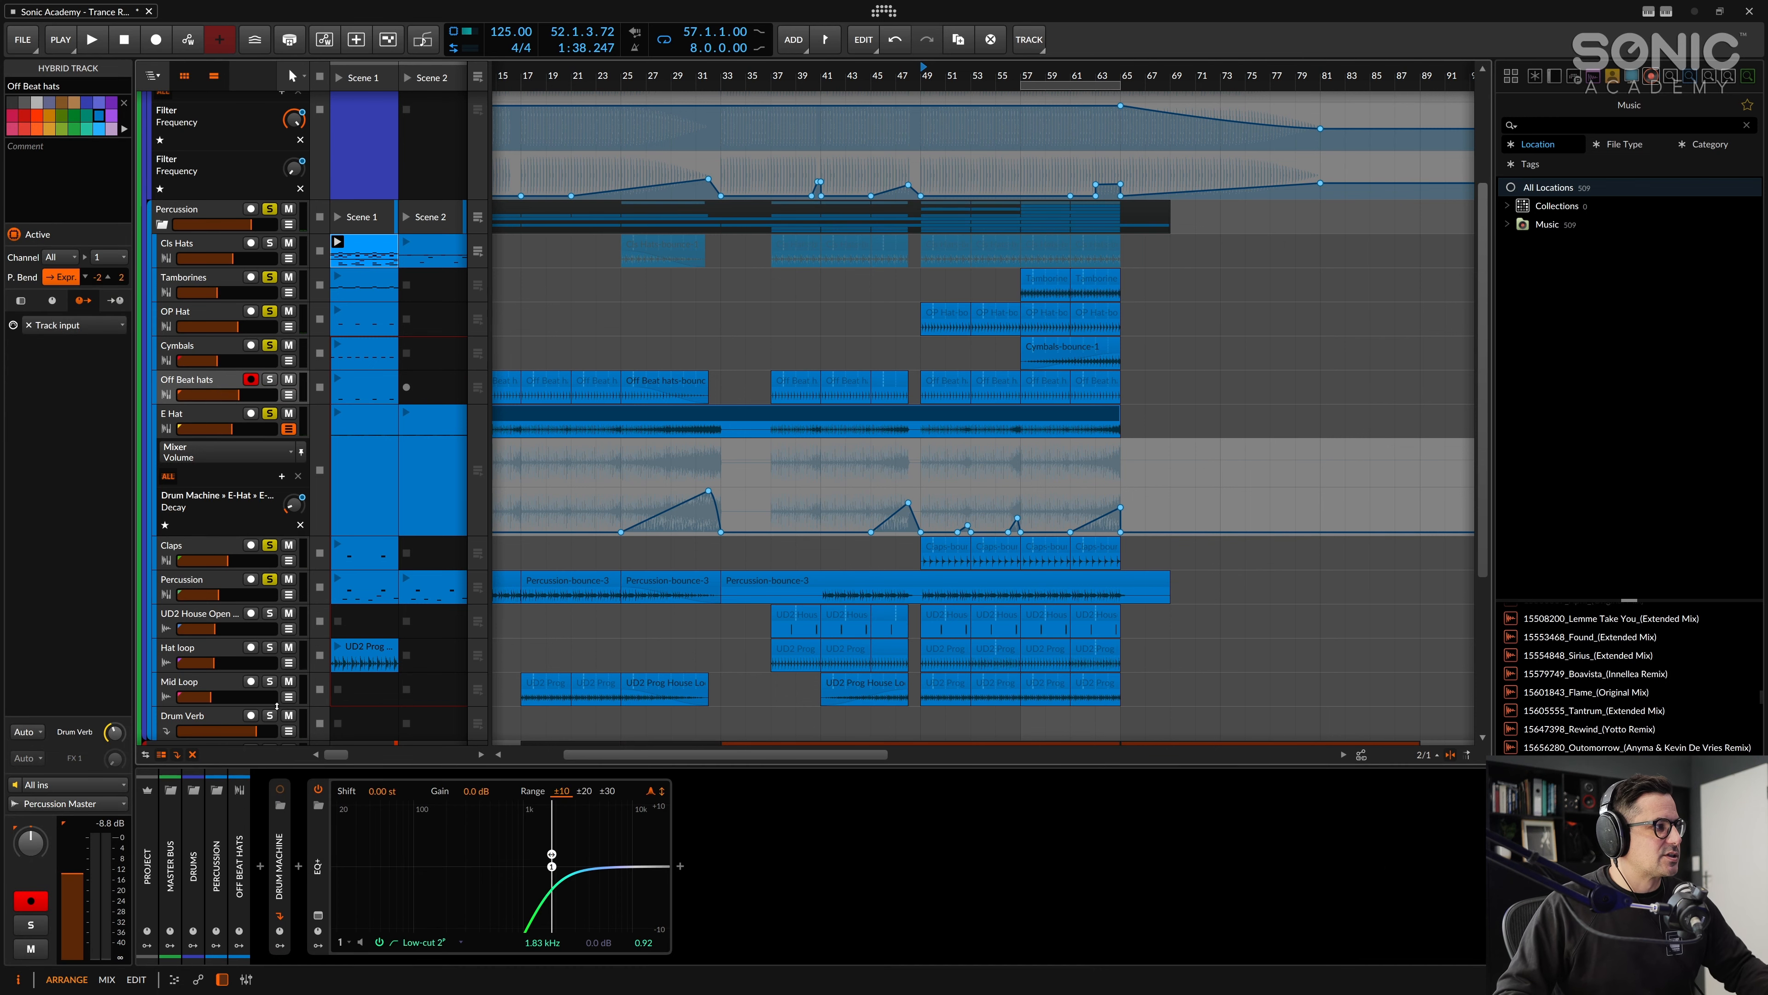
{"action": "left_click", "coordinate": [183, 244]}
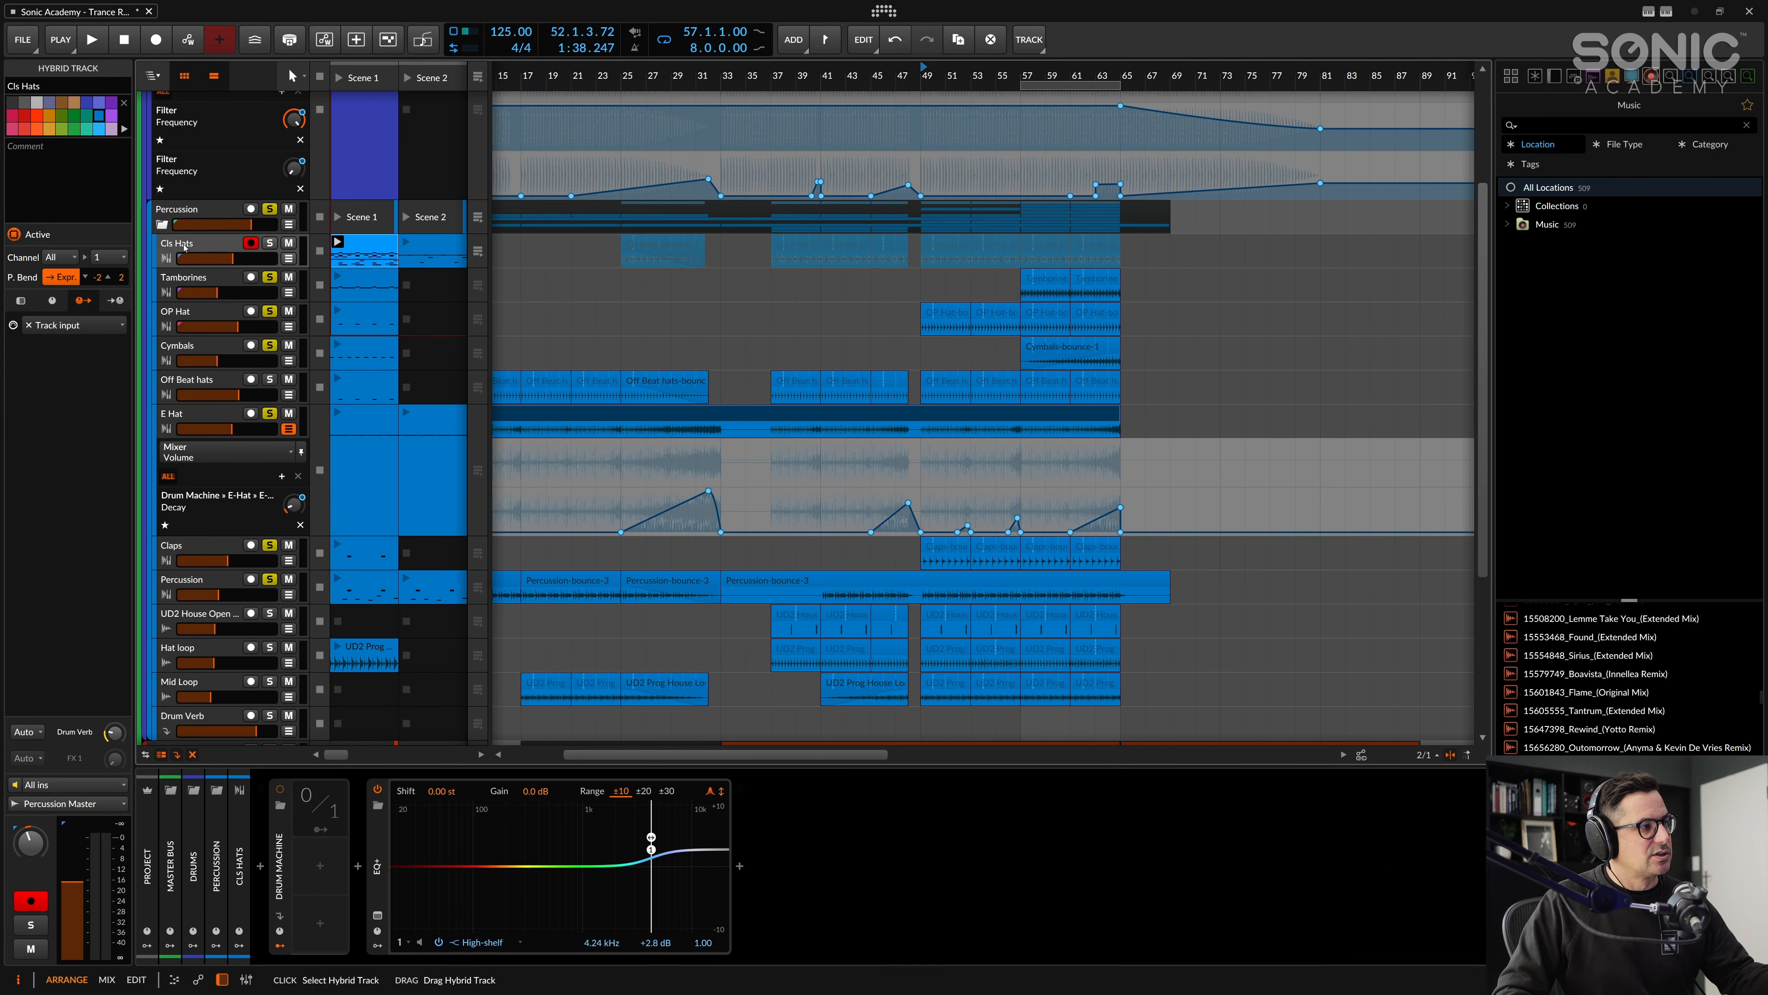
{"action": "left_click", "coordinate": [261, 869]}
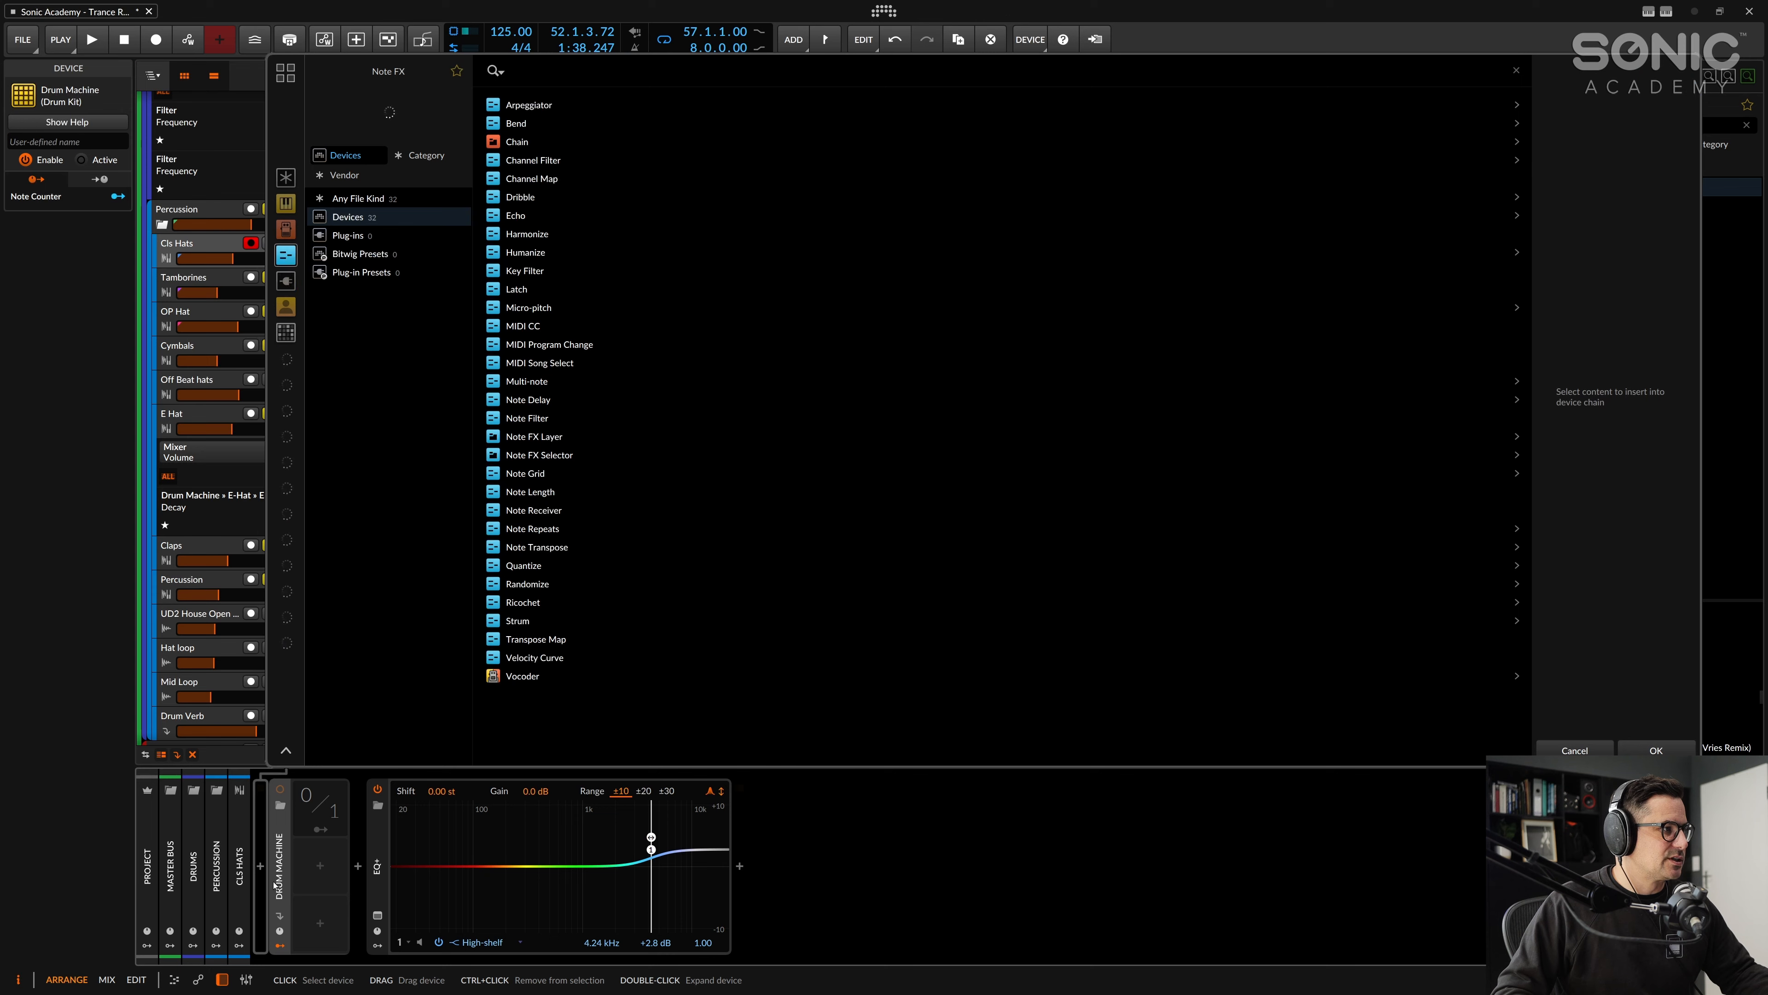
{"action": "double_click", "coordinate": [276, 891]}
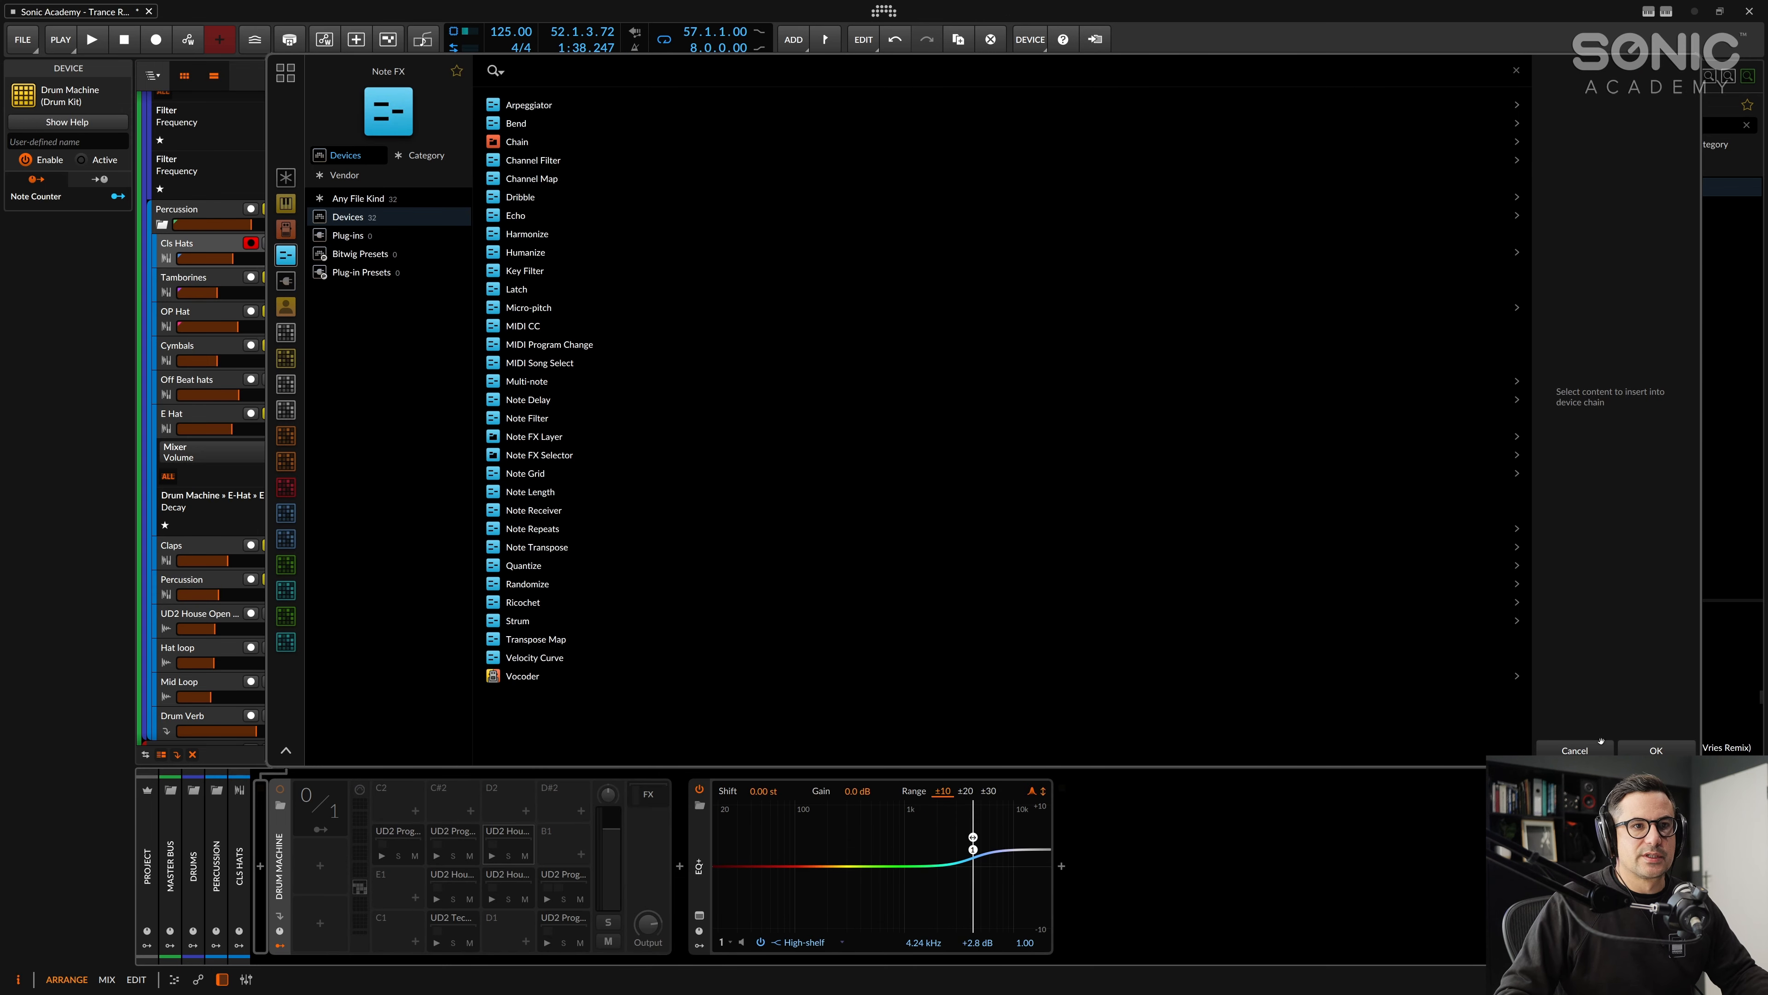
{"action": "left_click", "coordinate": [1547, 747]}
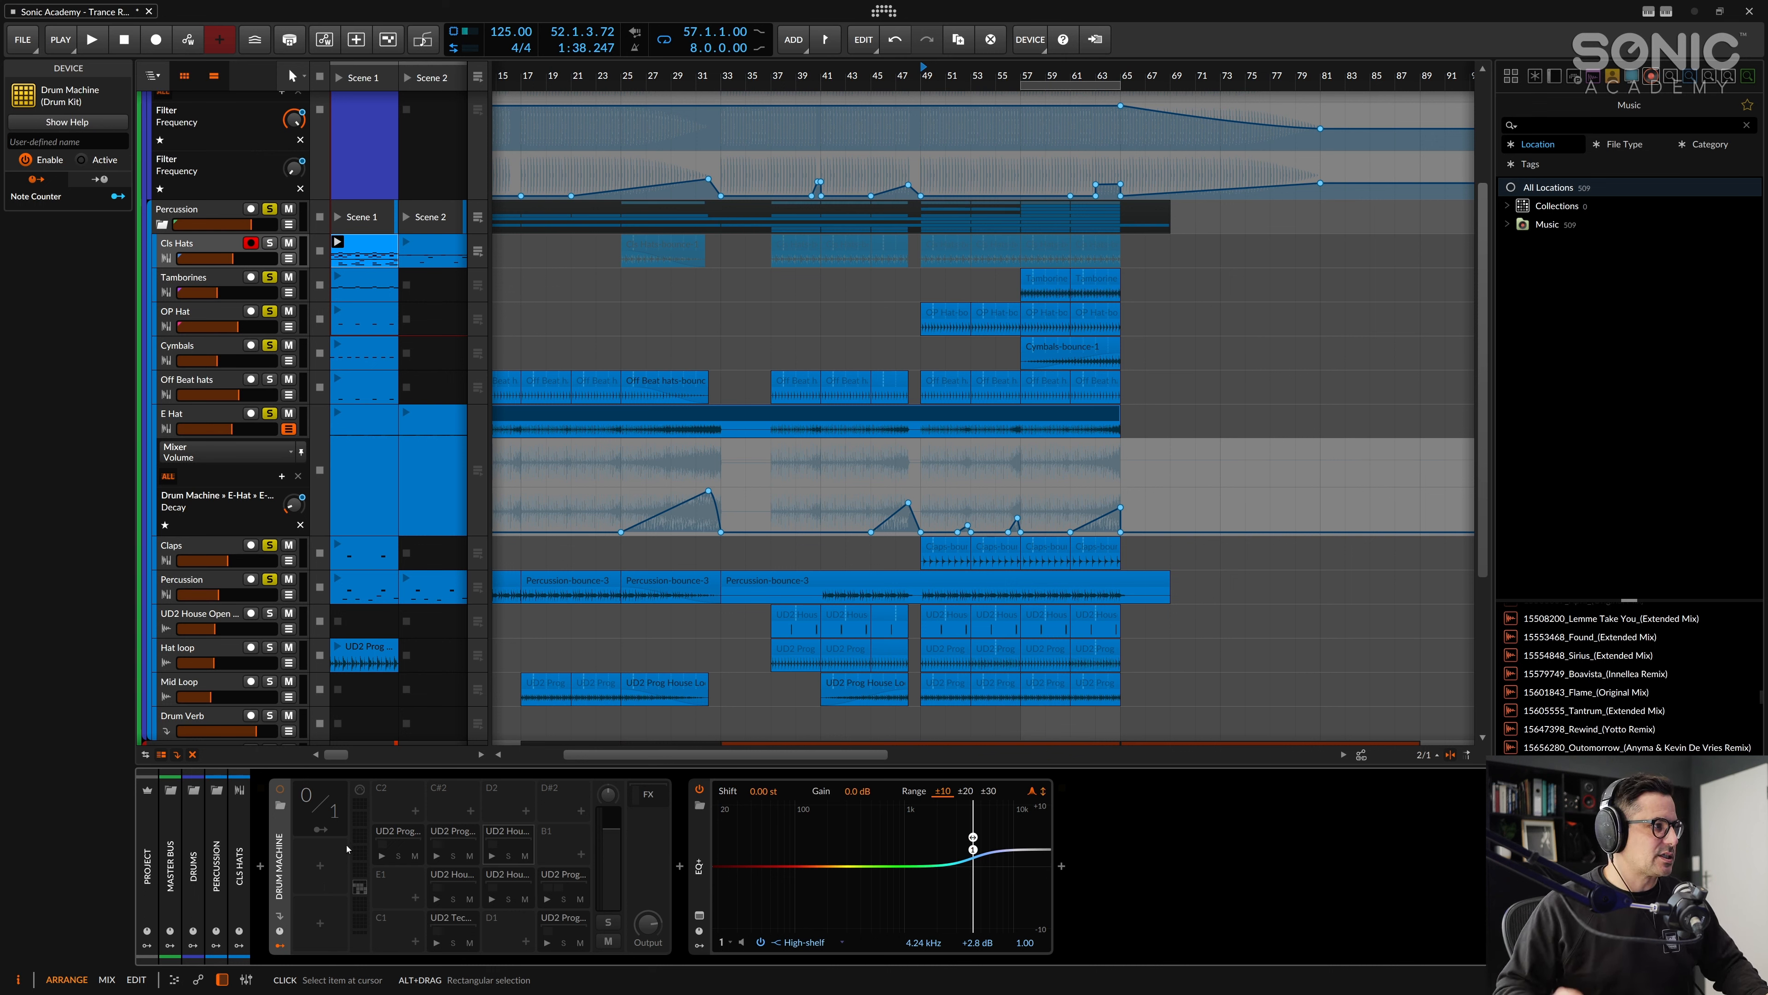
Step: Activate the Cls Hats Drum Machine and inspect the samples loaded on its hat pads
{"action": "key", "text": "alt+a"}
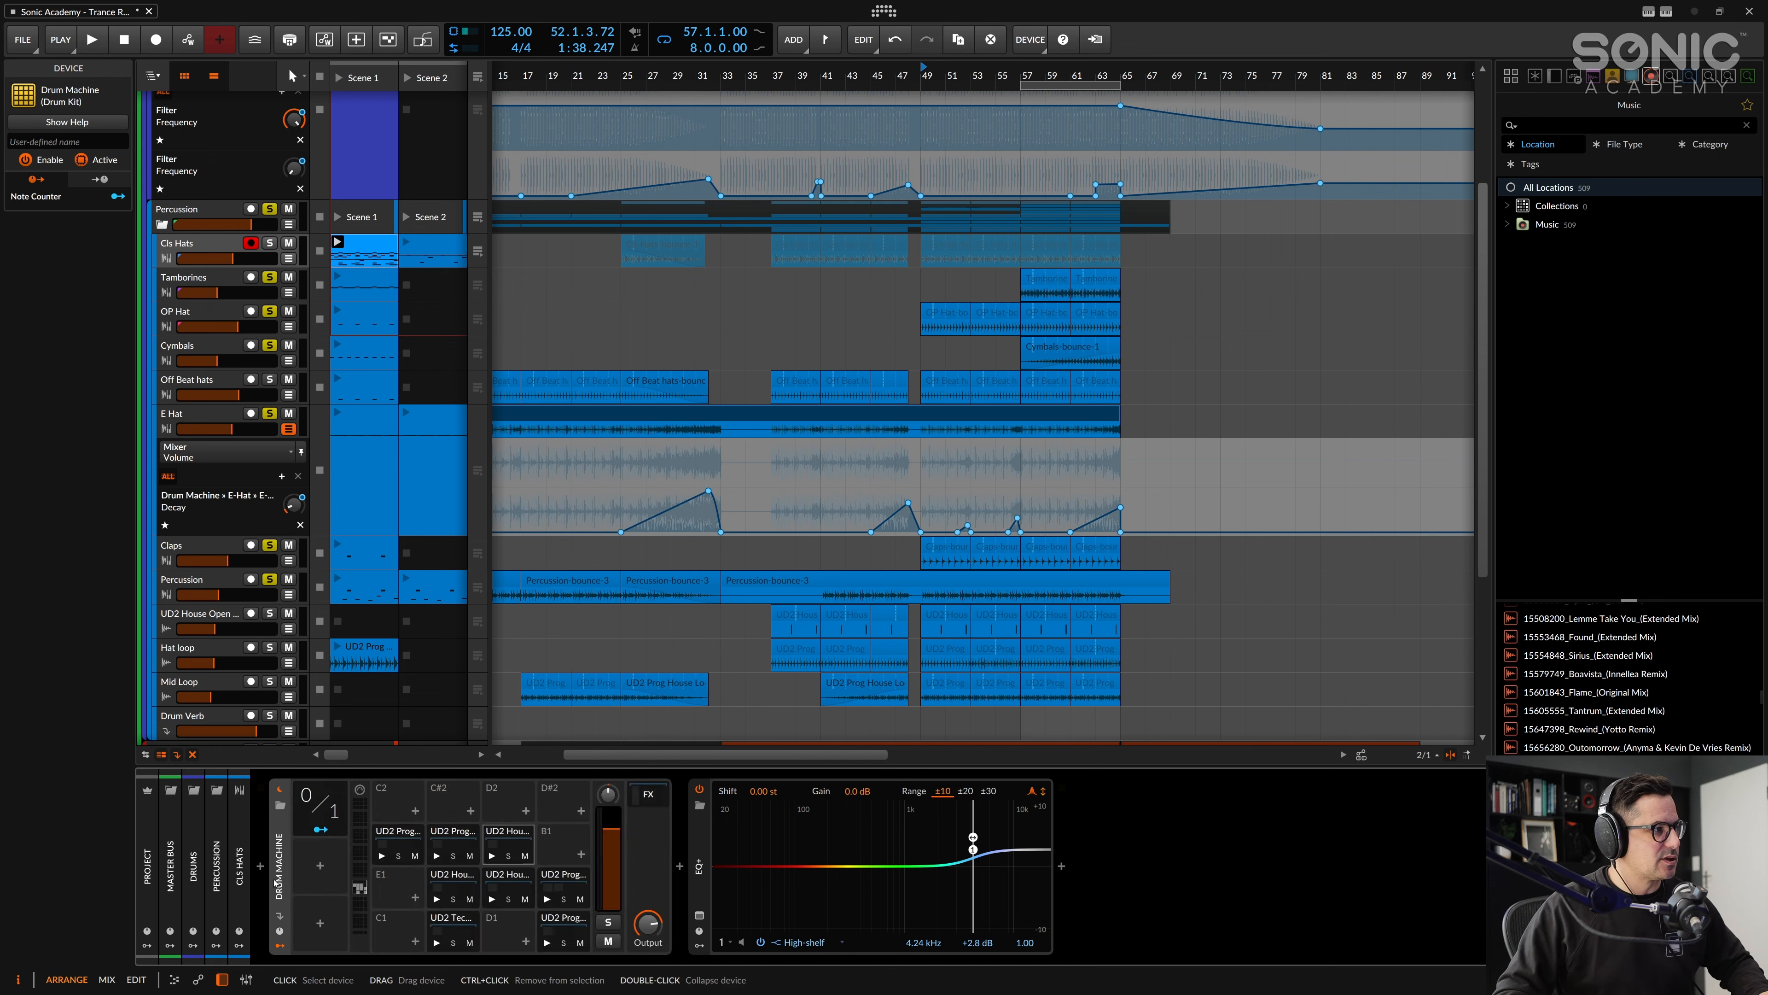
{"action": "left_click", "coordinate": [373, 846]}
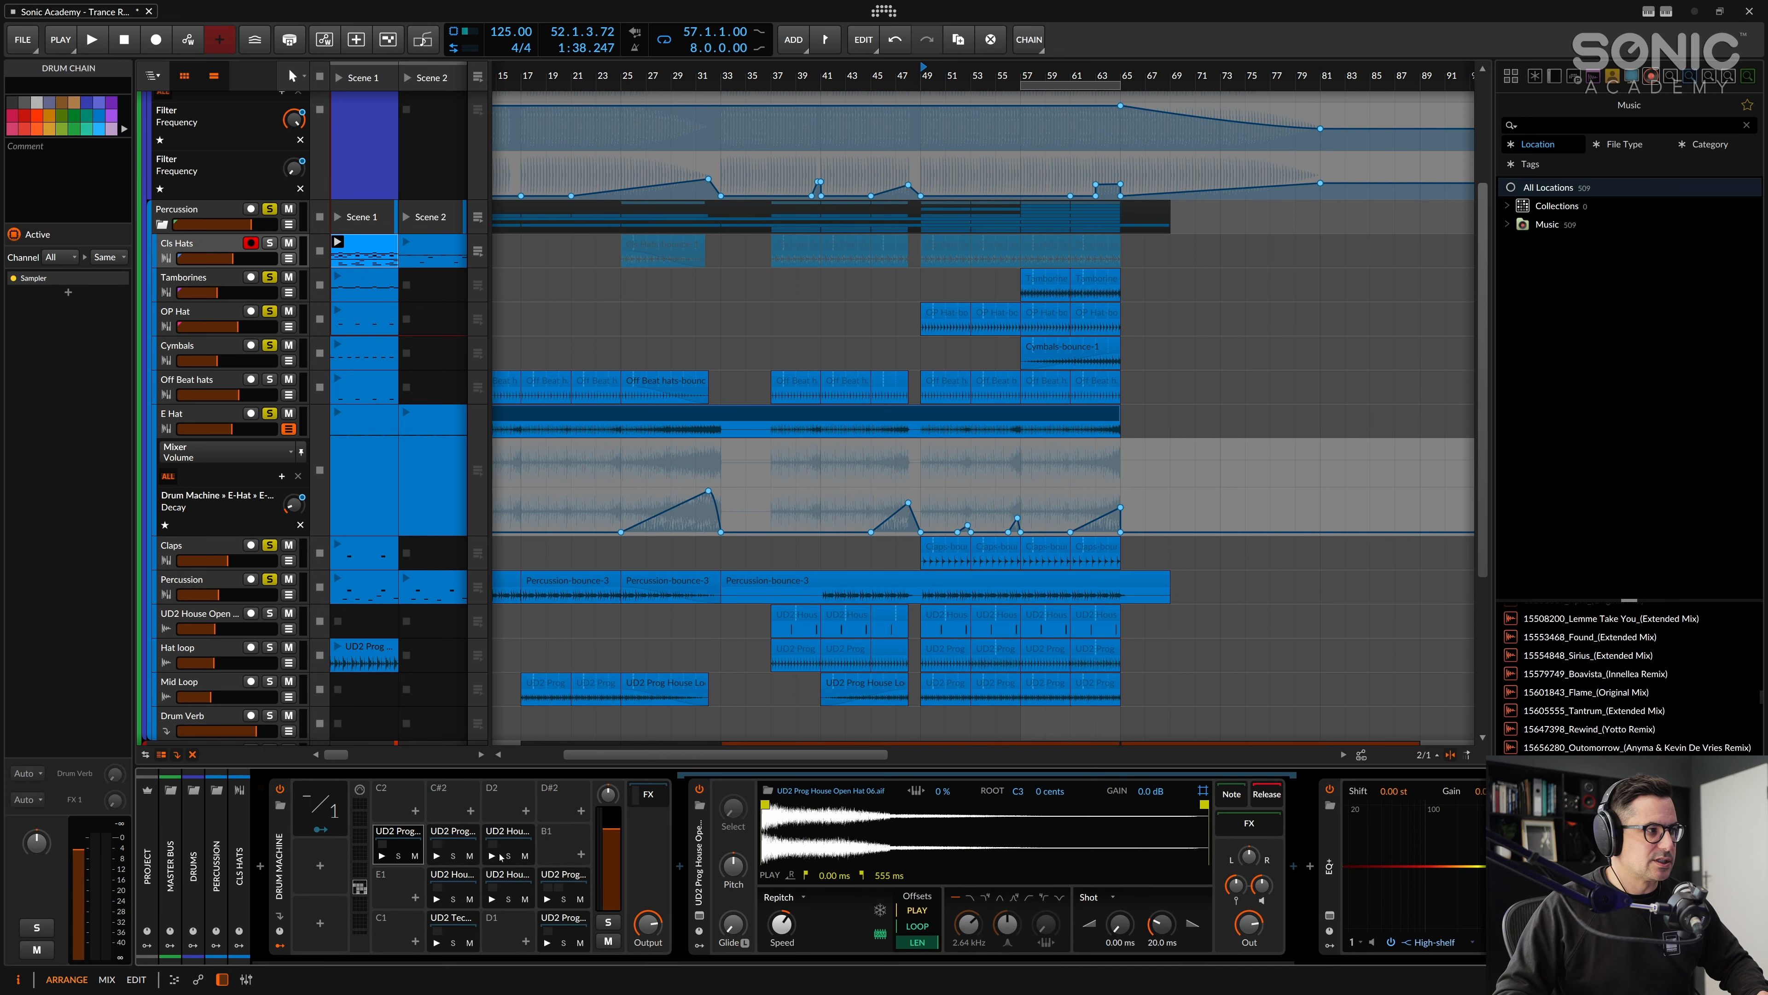
{"action": "left_click", "coordinate": [450, 838]}
{"action": "left_click", "coordinate": [512, 879]}
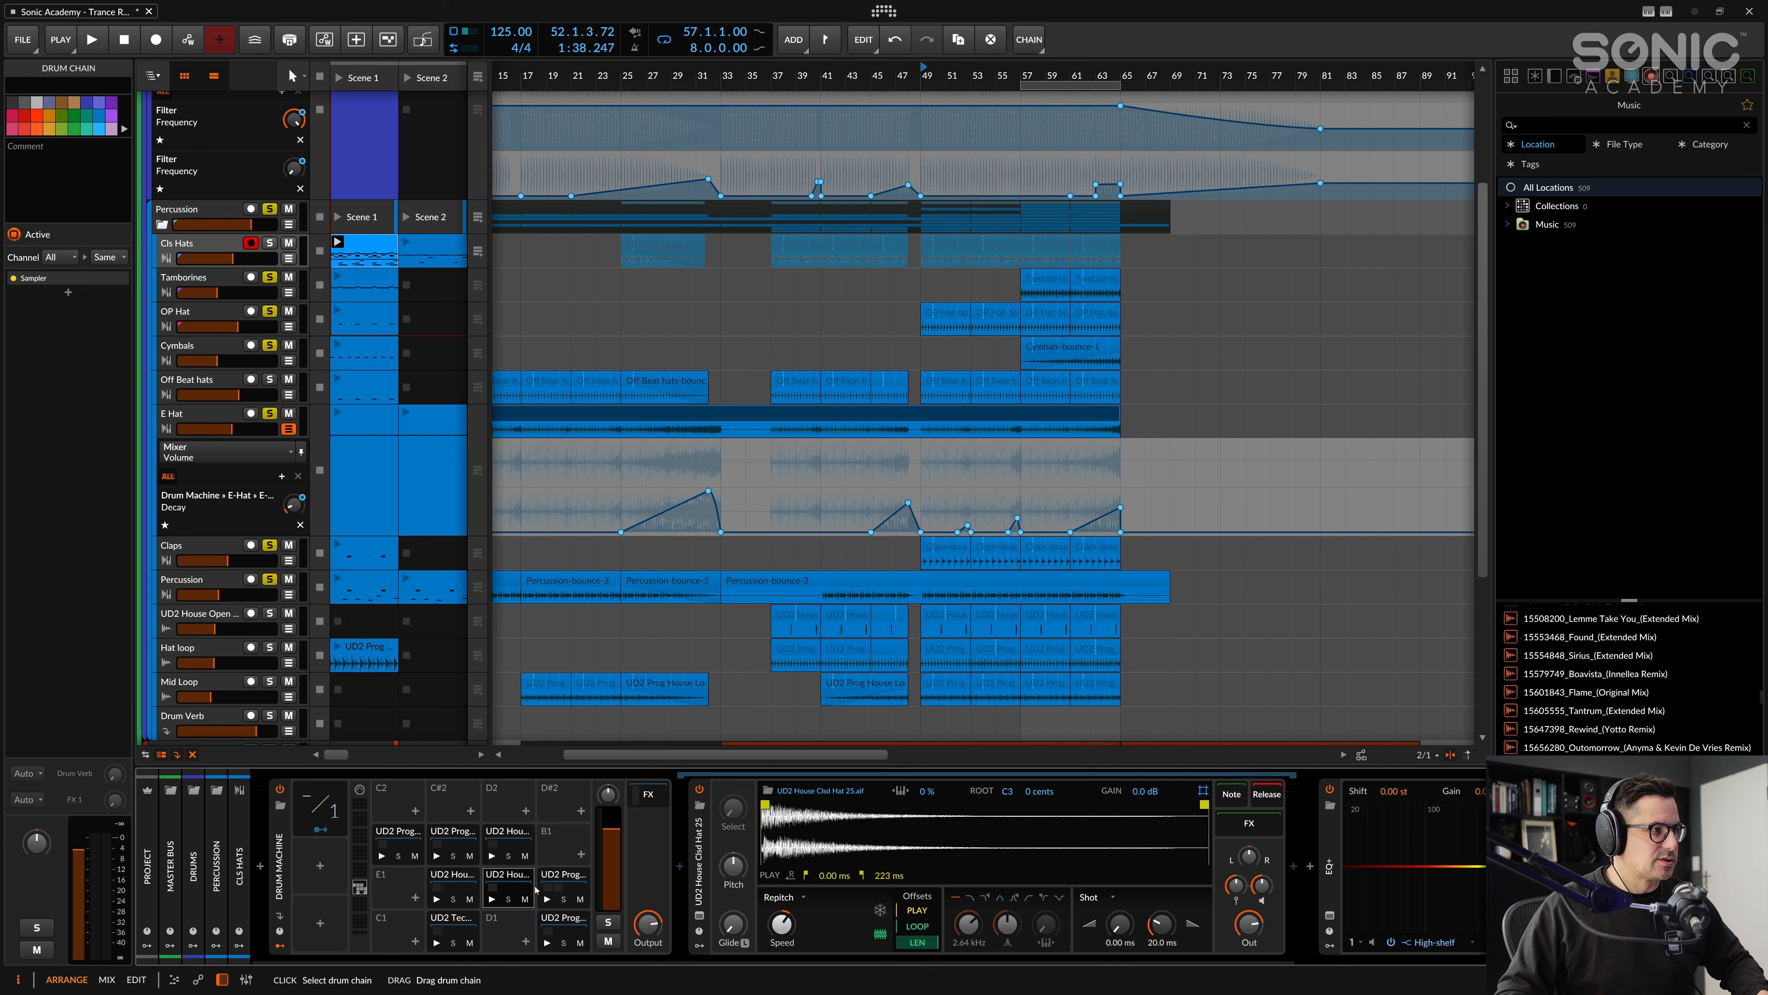
{"action": "left_click", "coordinate": [562, 884]}
{"action": "left_click", "coordinate": [563, 930]}
{"action": "left_click", "coordinate": [461, 933]}
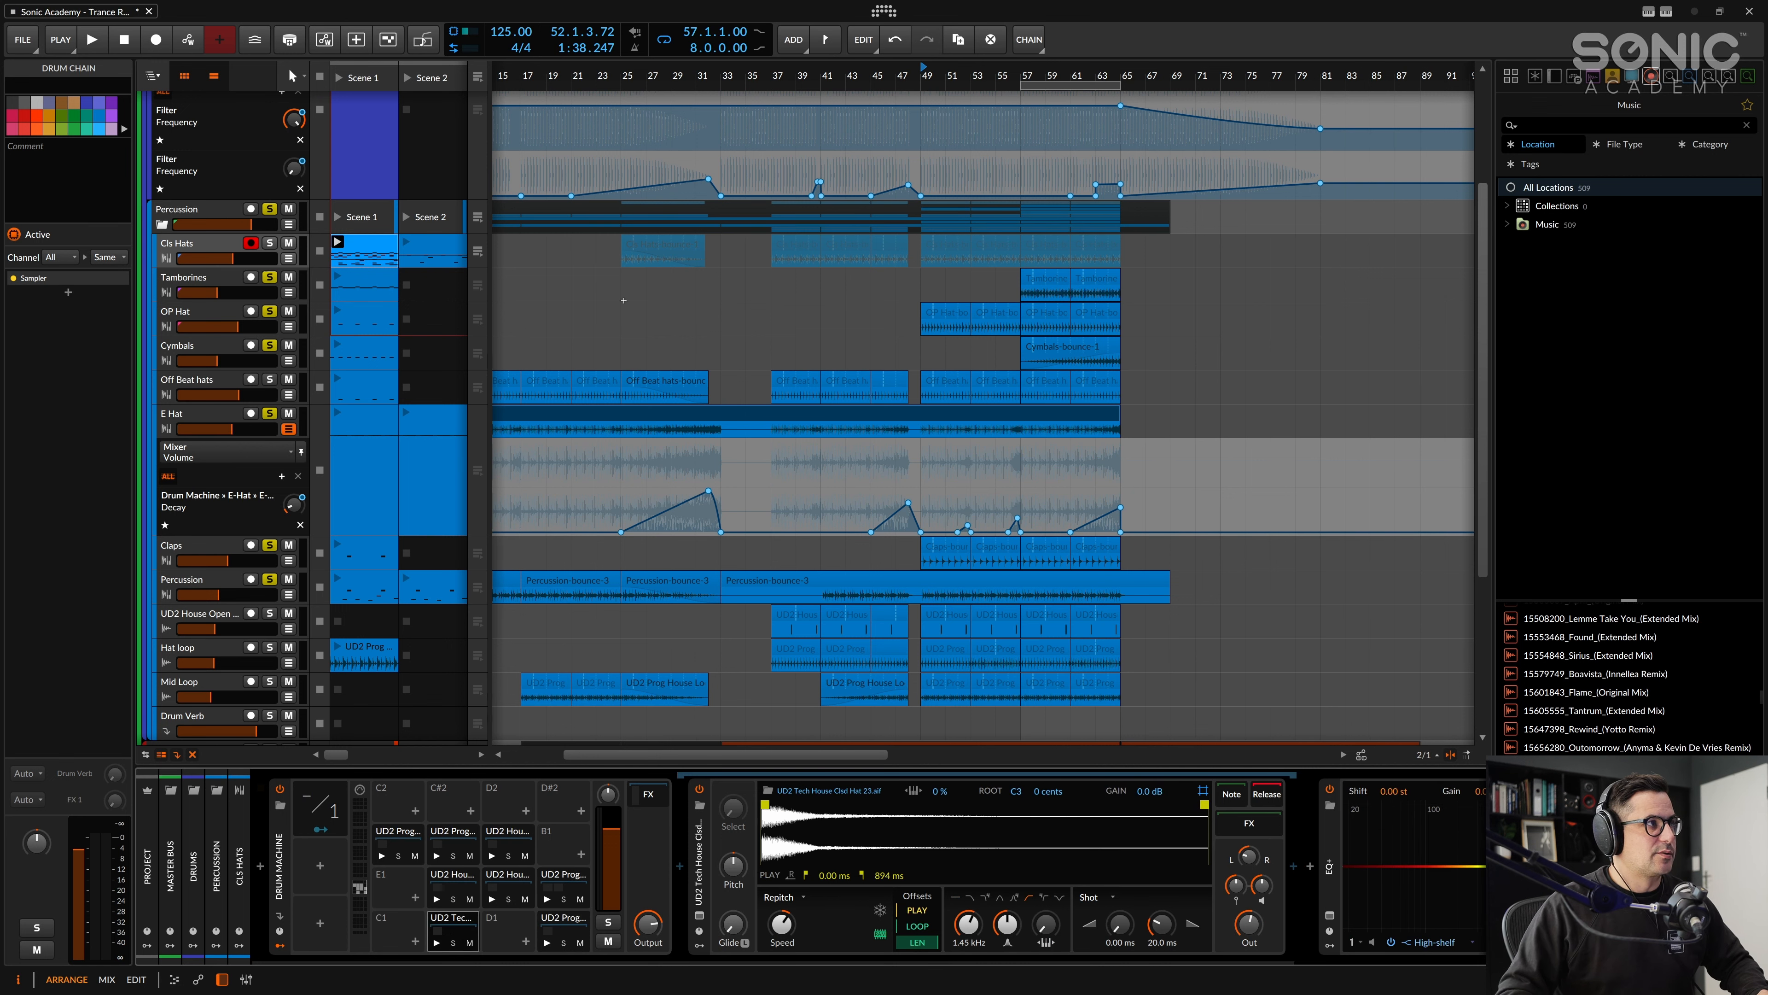
Step: Select the Tamborines launcher clip and deactivate the Drum Machine on the Cls Hats track
{"action": "left_click", "coordinate": [367, 297]}
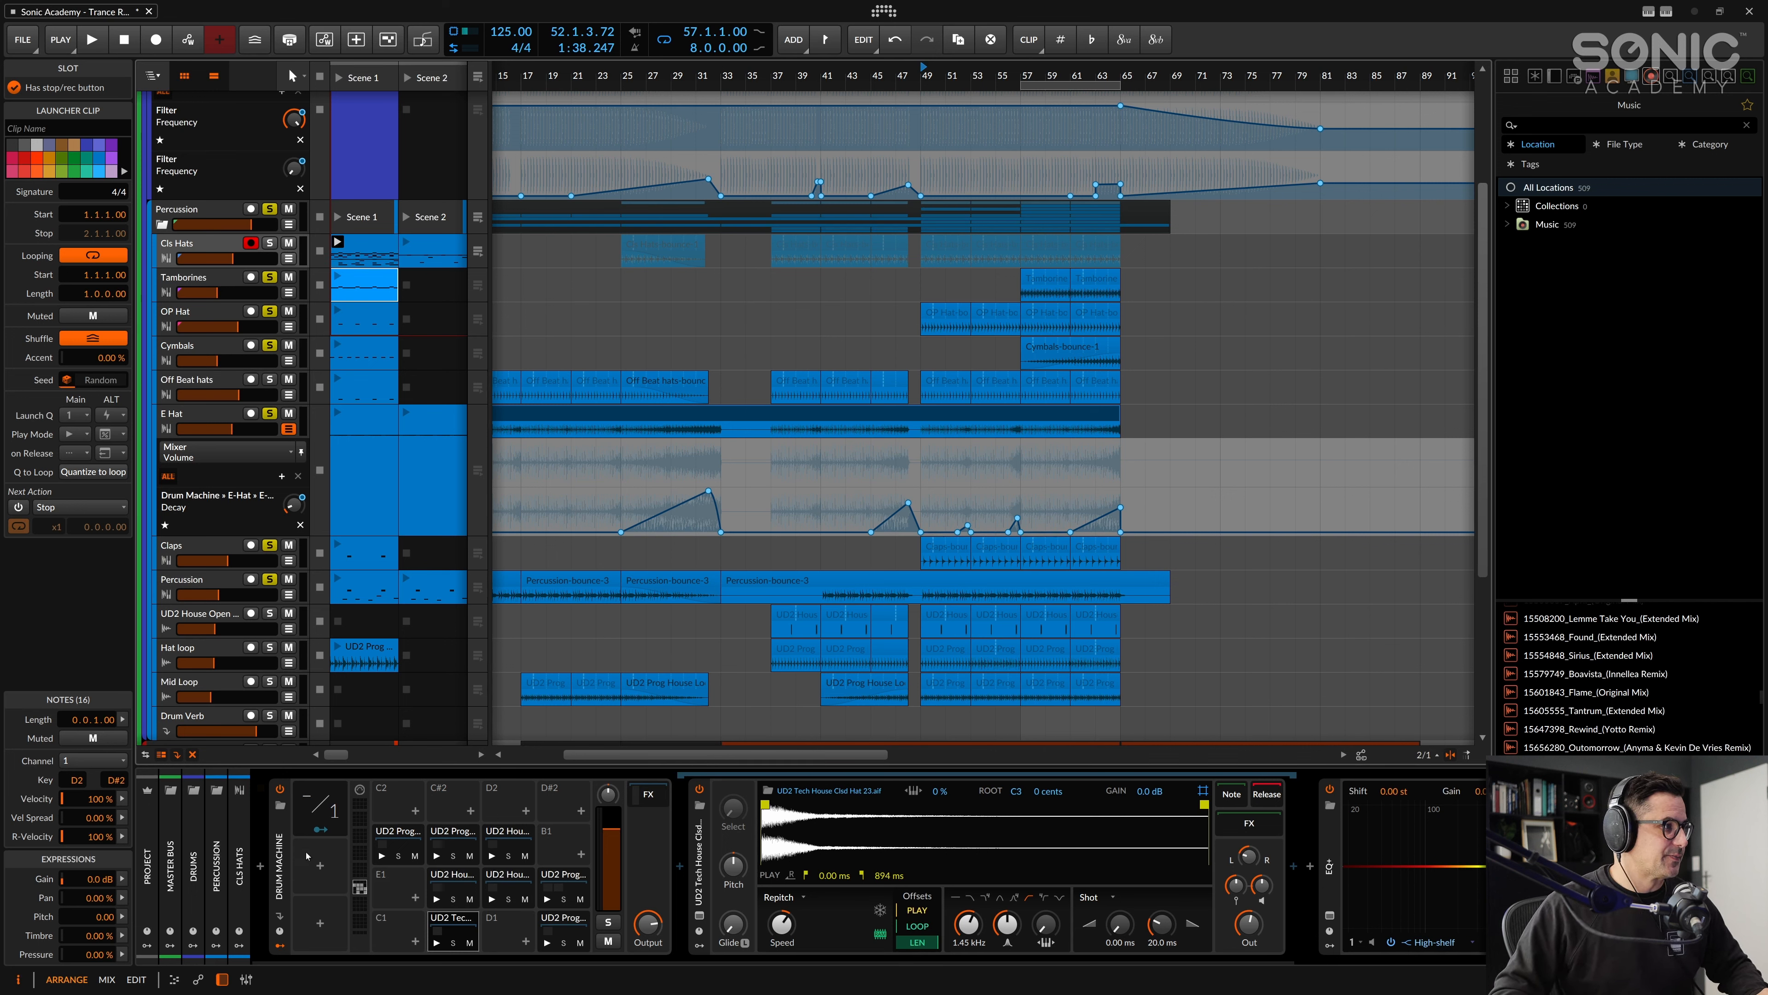
{"action": "left_click", "coordinate": [280, 864]}
{"action": "key", "text": "alt+a"}
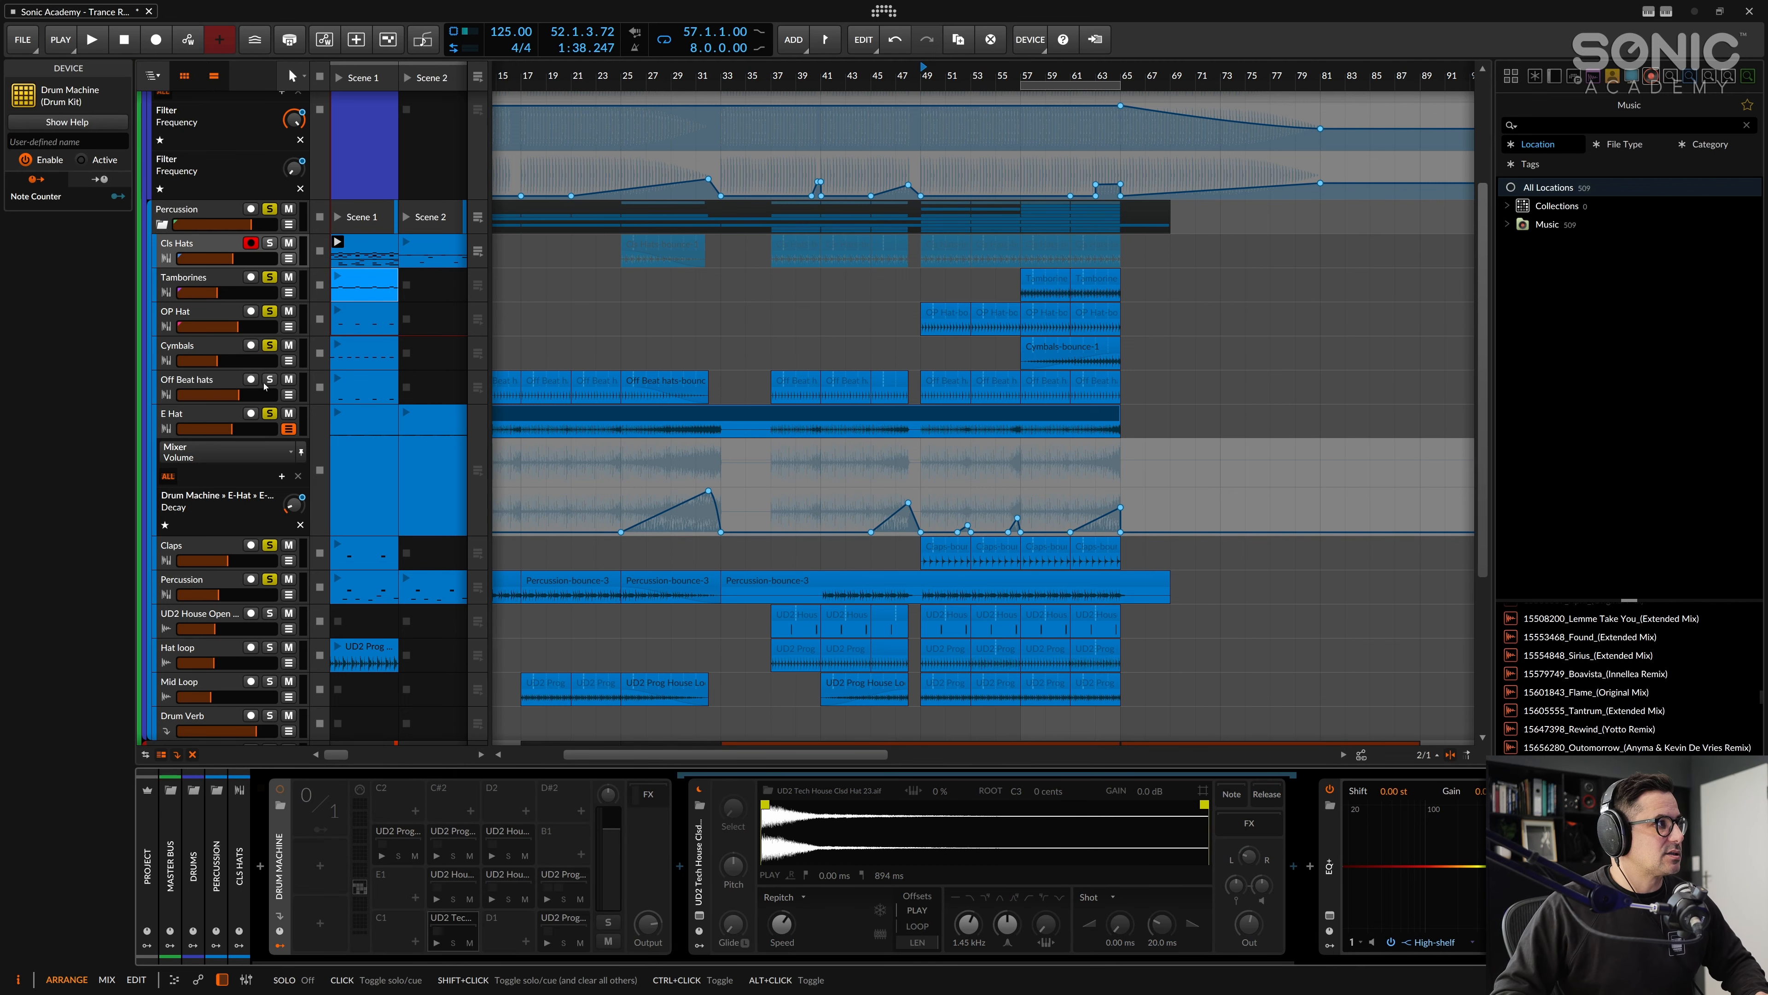
Step: Clear all percussion solos, solo only the Percussion track below Claps and audition it from bar 49
{"action": "scroll", "coordinate": [801, 557], "scroll_direction": "down", "scroll_amount": 2}
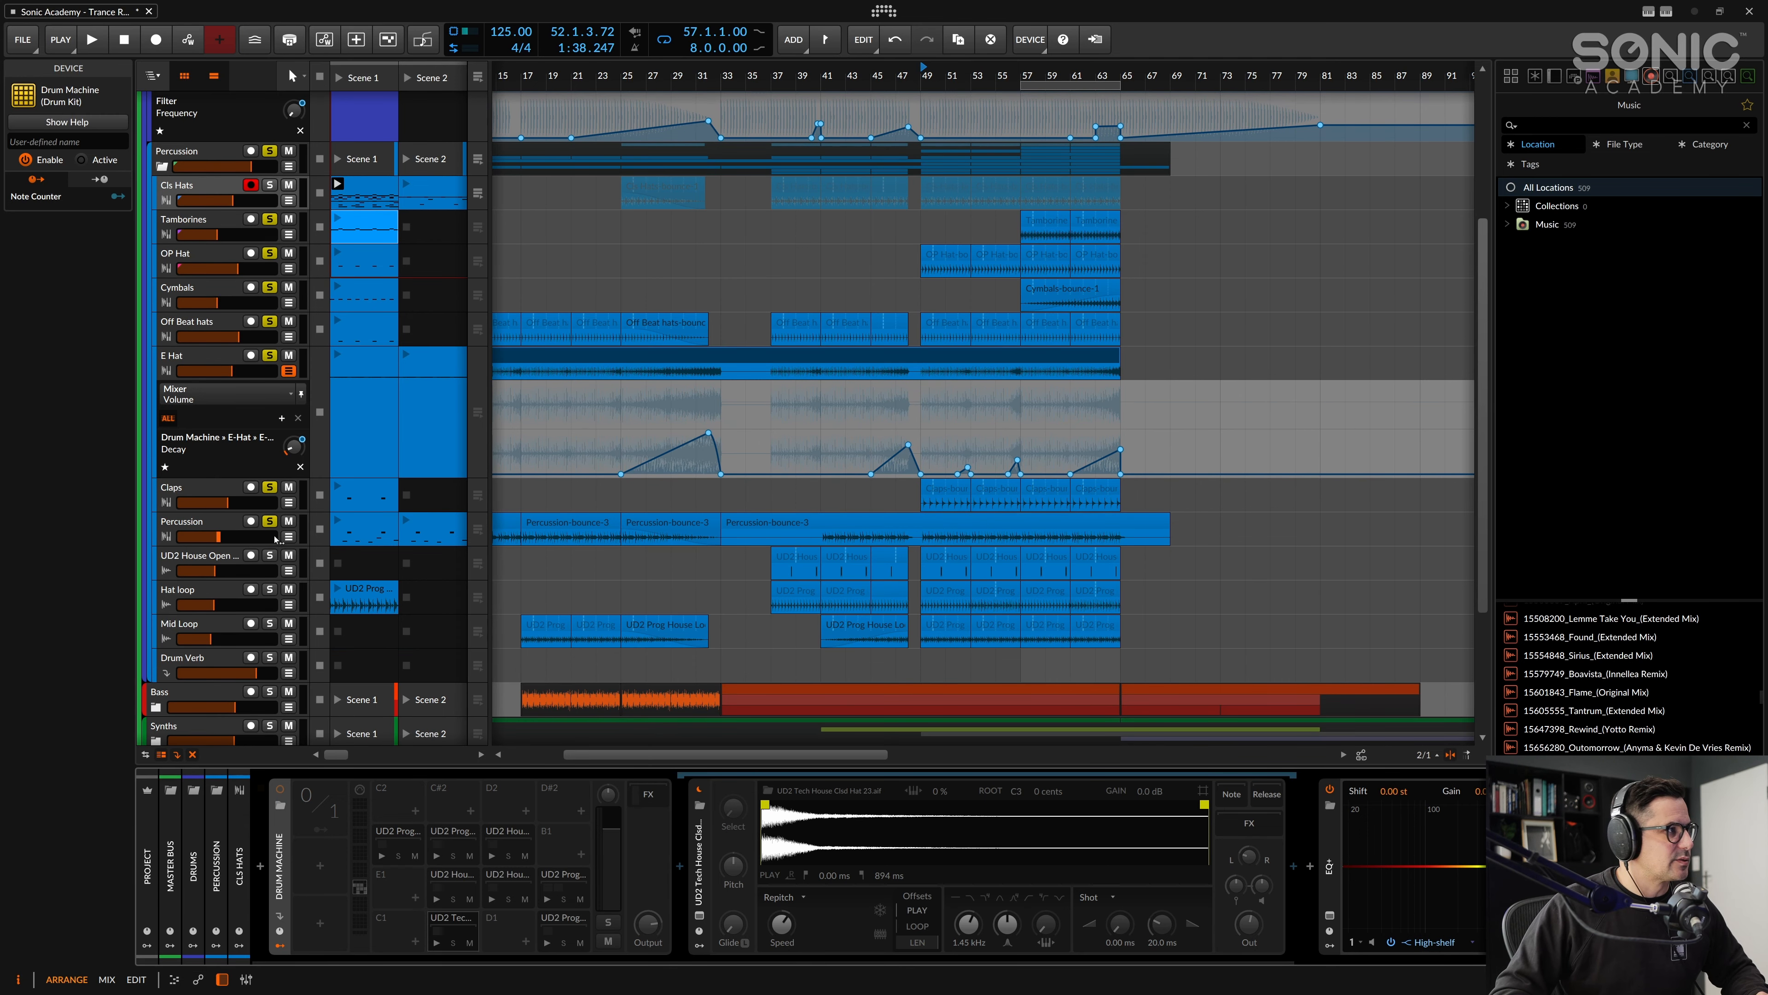
{"action": "left_click", "coordinate": [270, 151]}
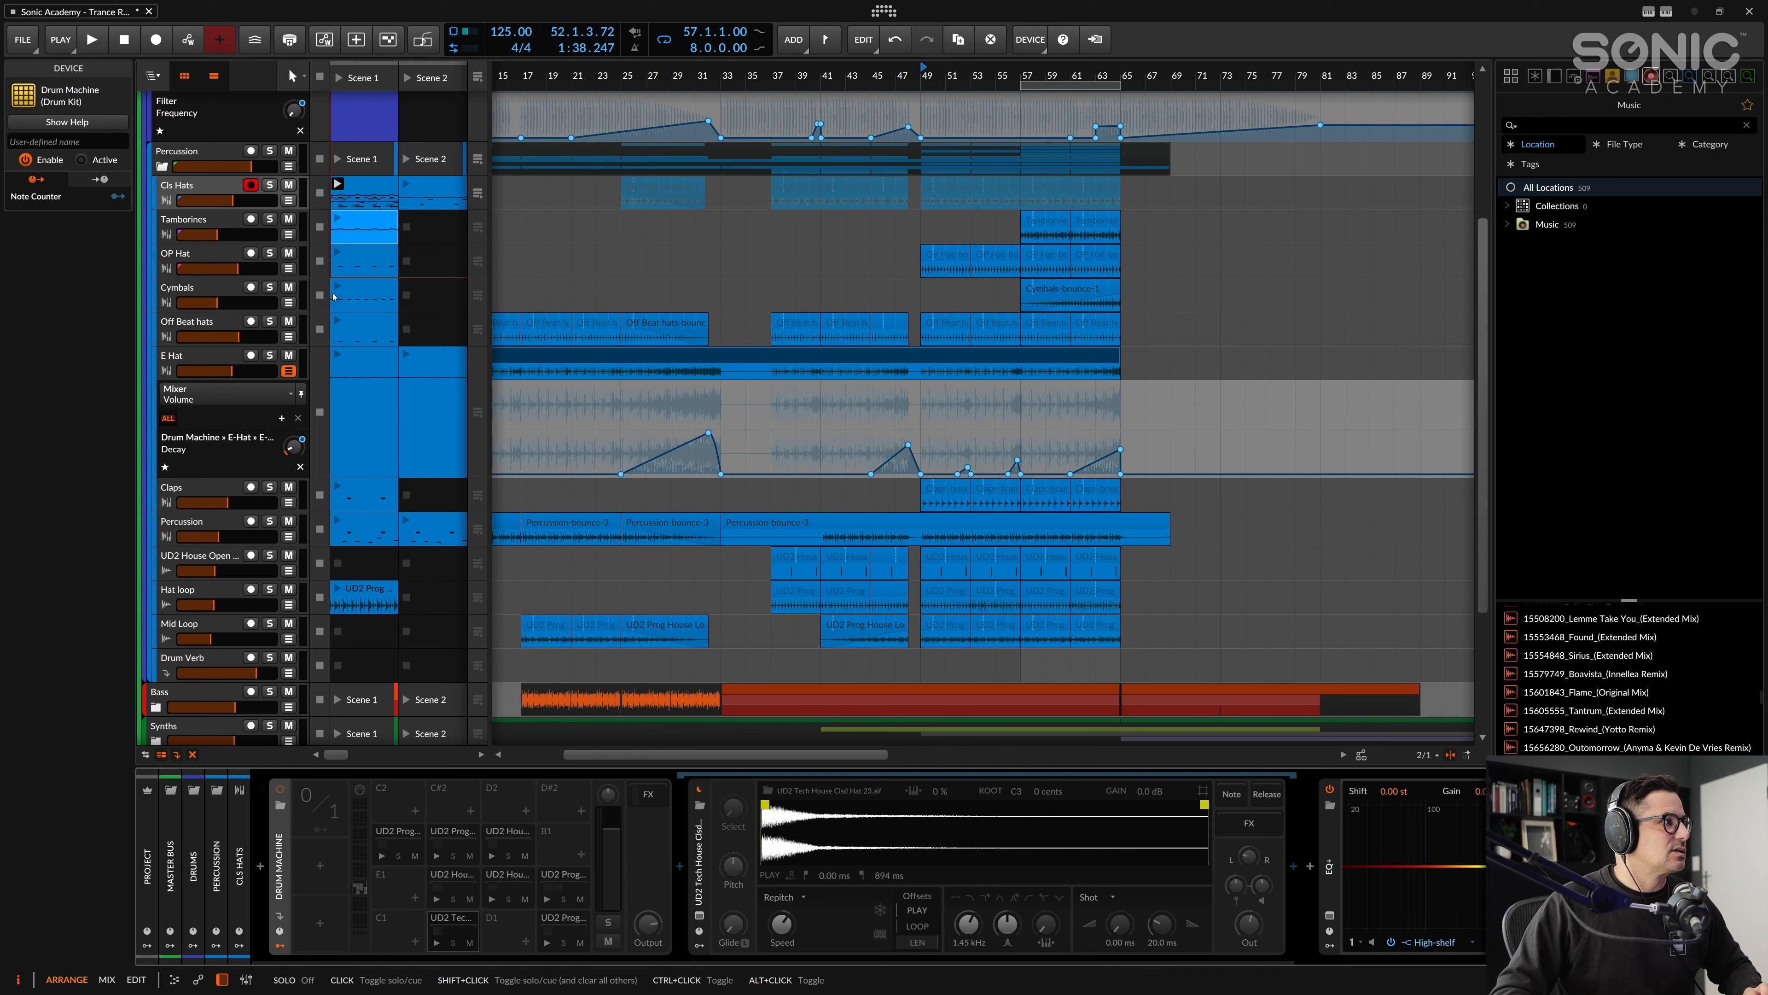
{"action": "left_click", "coordinate": [270, 521]}
{"action": "key", "text": "space"}
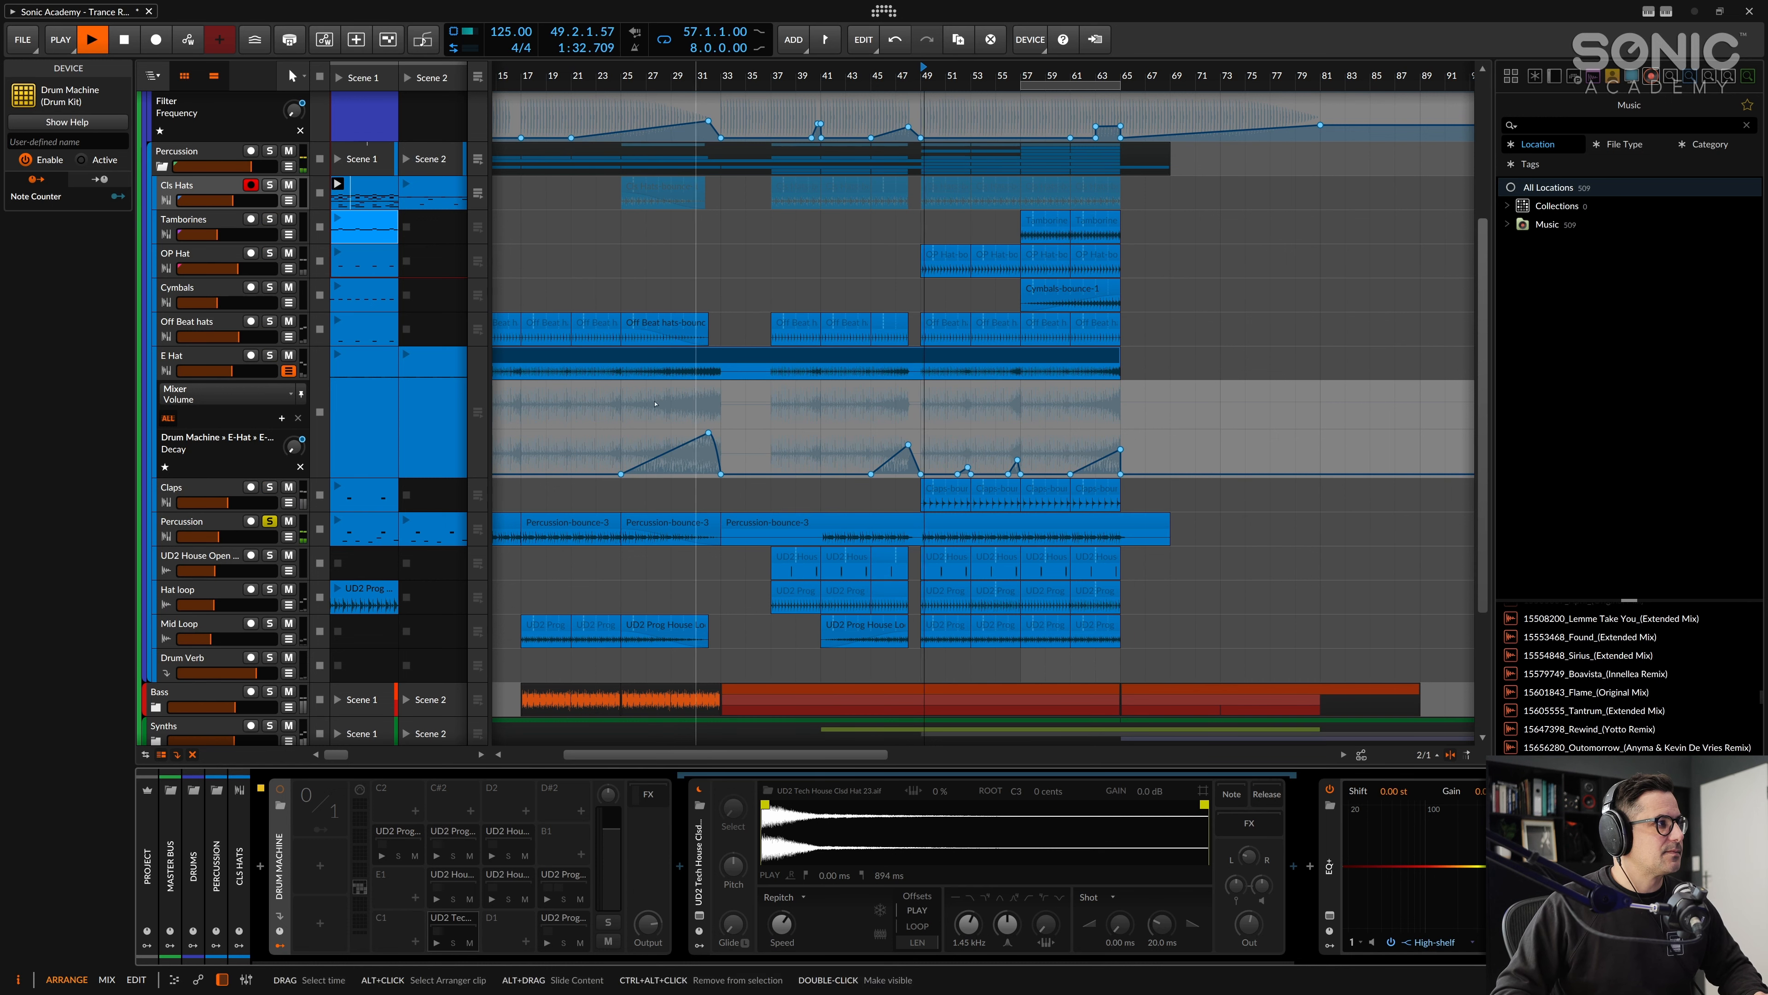
{"action": "key", "text": "space"}
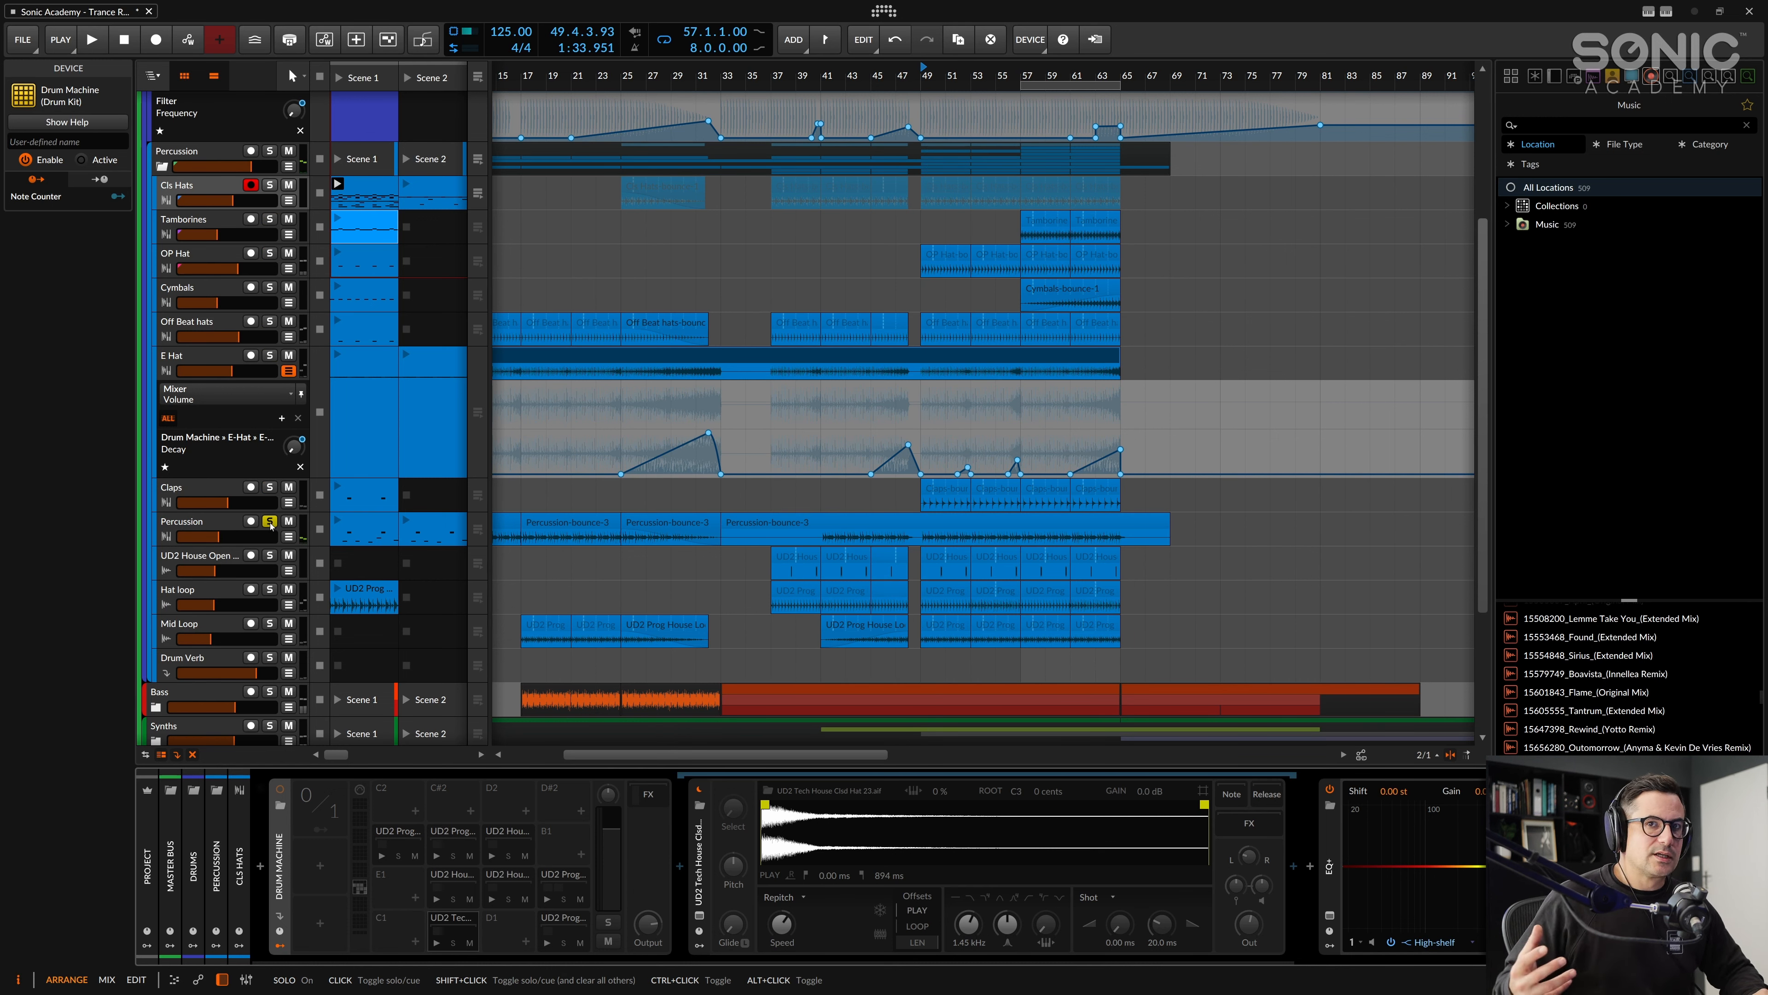
Step: Replay the soloed Percussion track from bar 49 and select it to show its device chain
{"action": "key", "text": "space"}
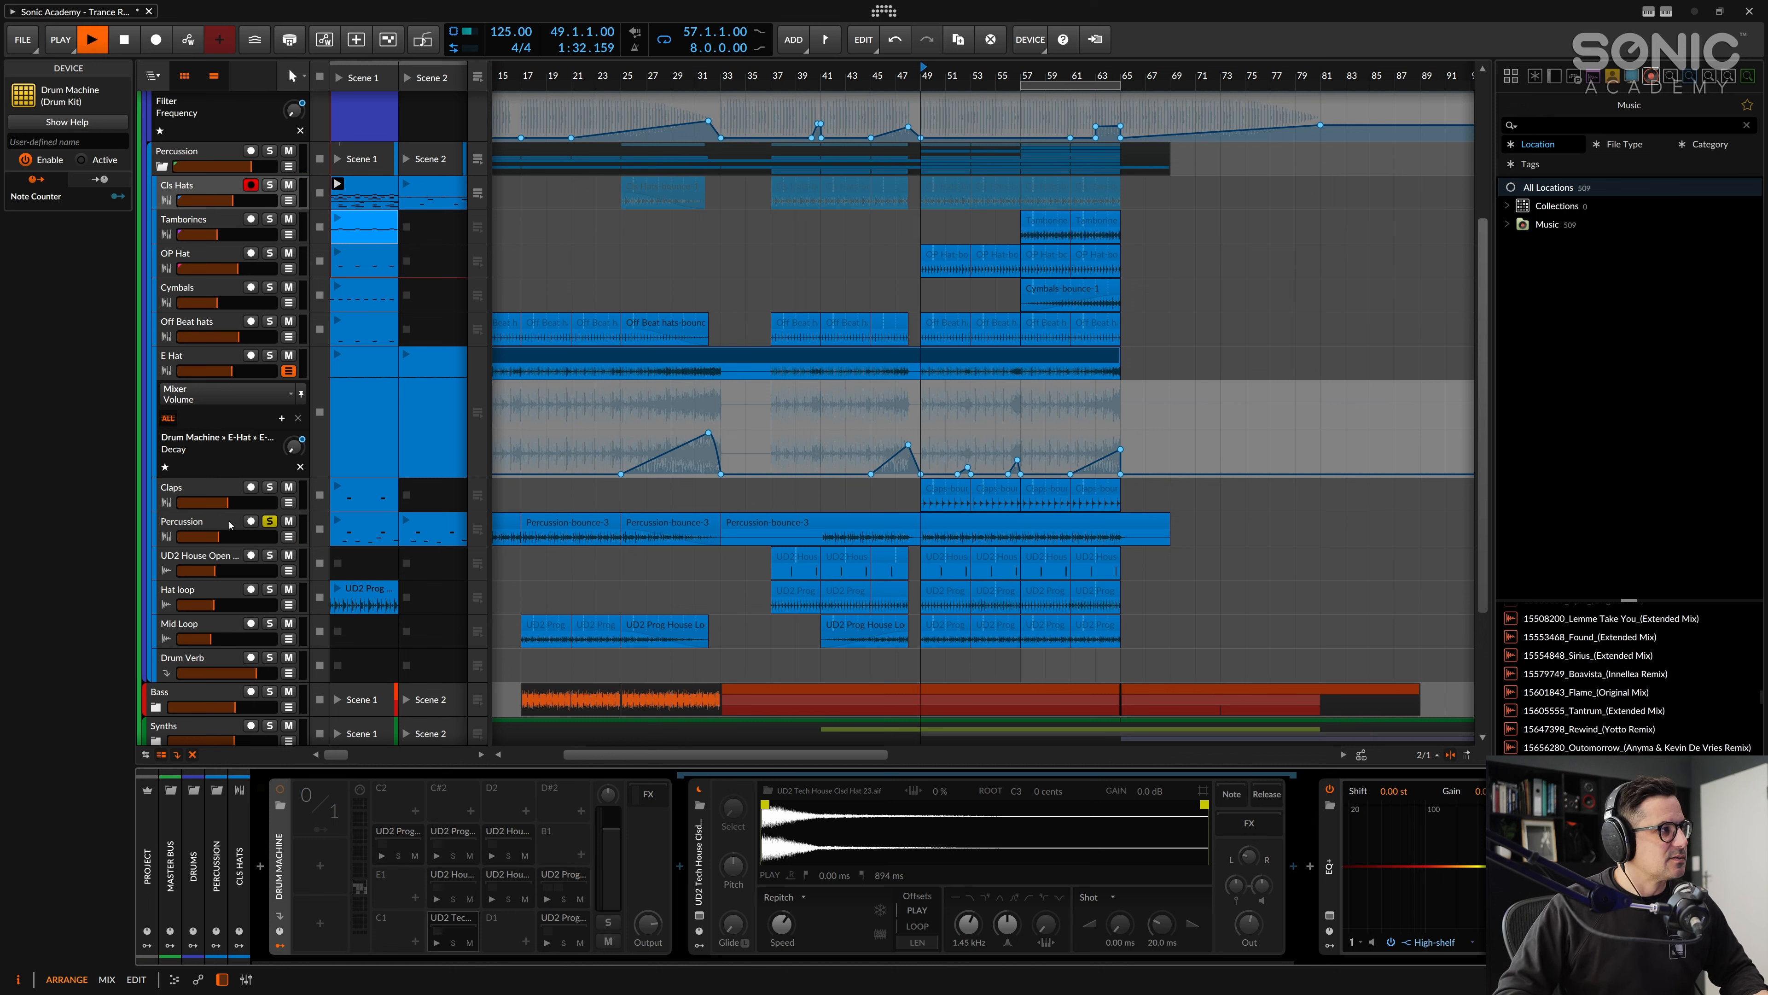
{"action": "left_click", "coordinate": [193, 524]}
{"action": "key", "text": "space"}
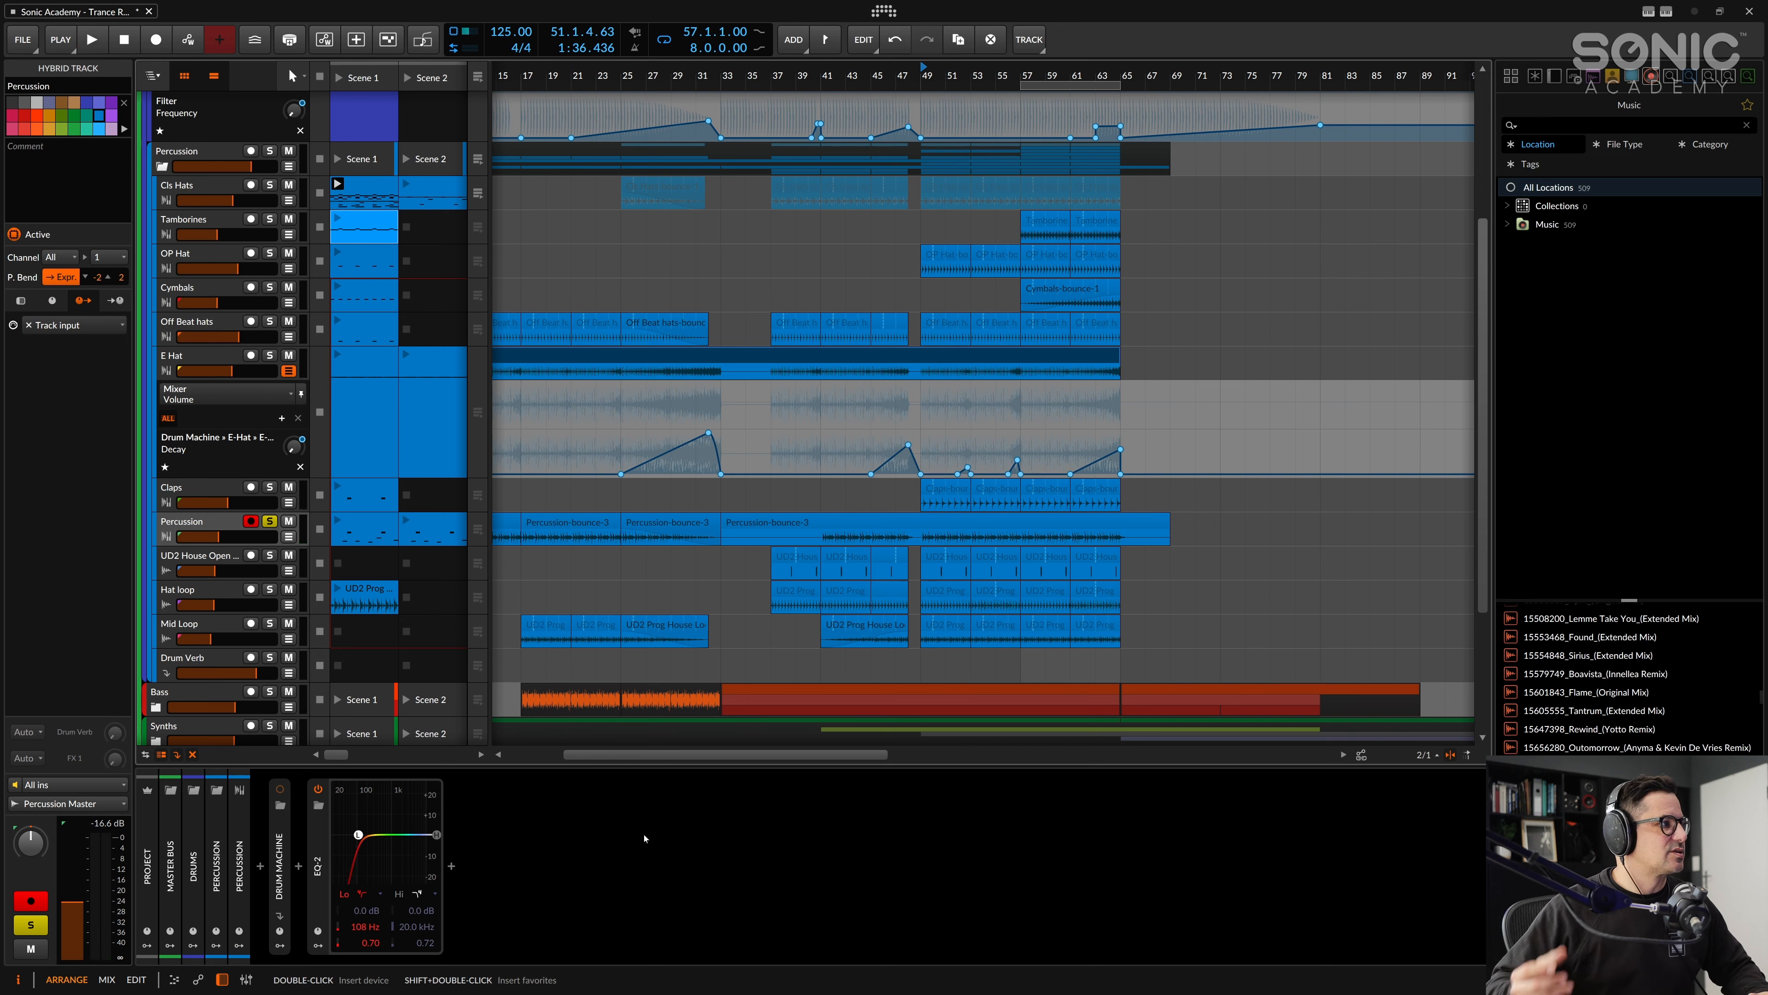
Step: Open the UD2 House Open Hat 27 clip at bar 49 in the detail editor and select its first audio event
{"action": "left_click", "coordinate": [267, 562]}
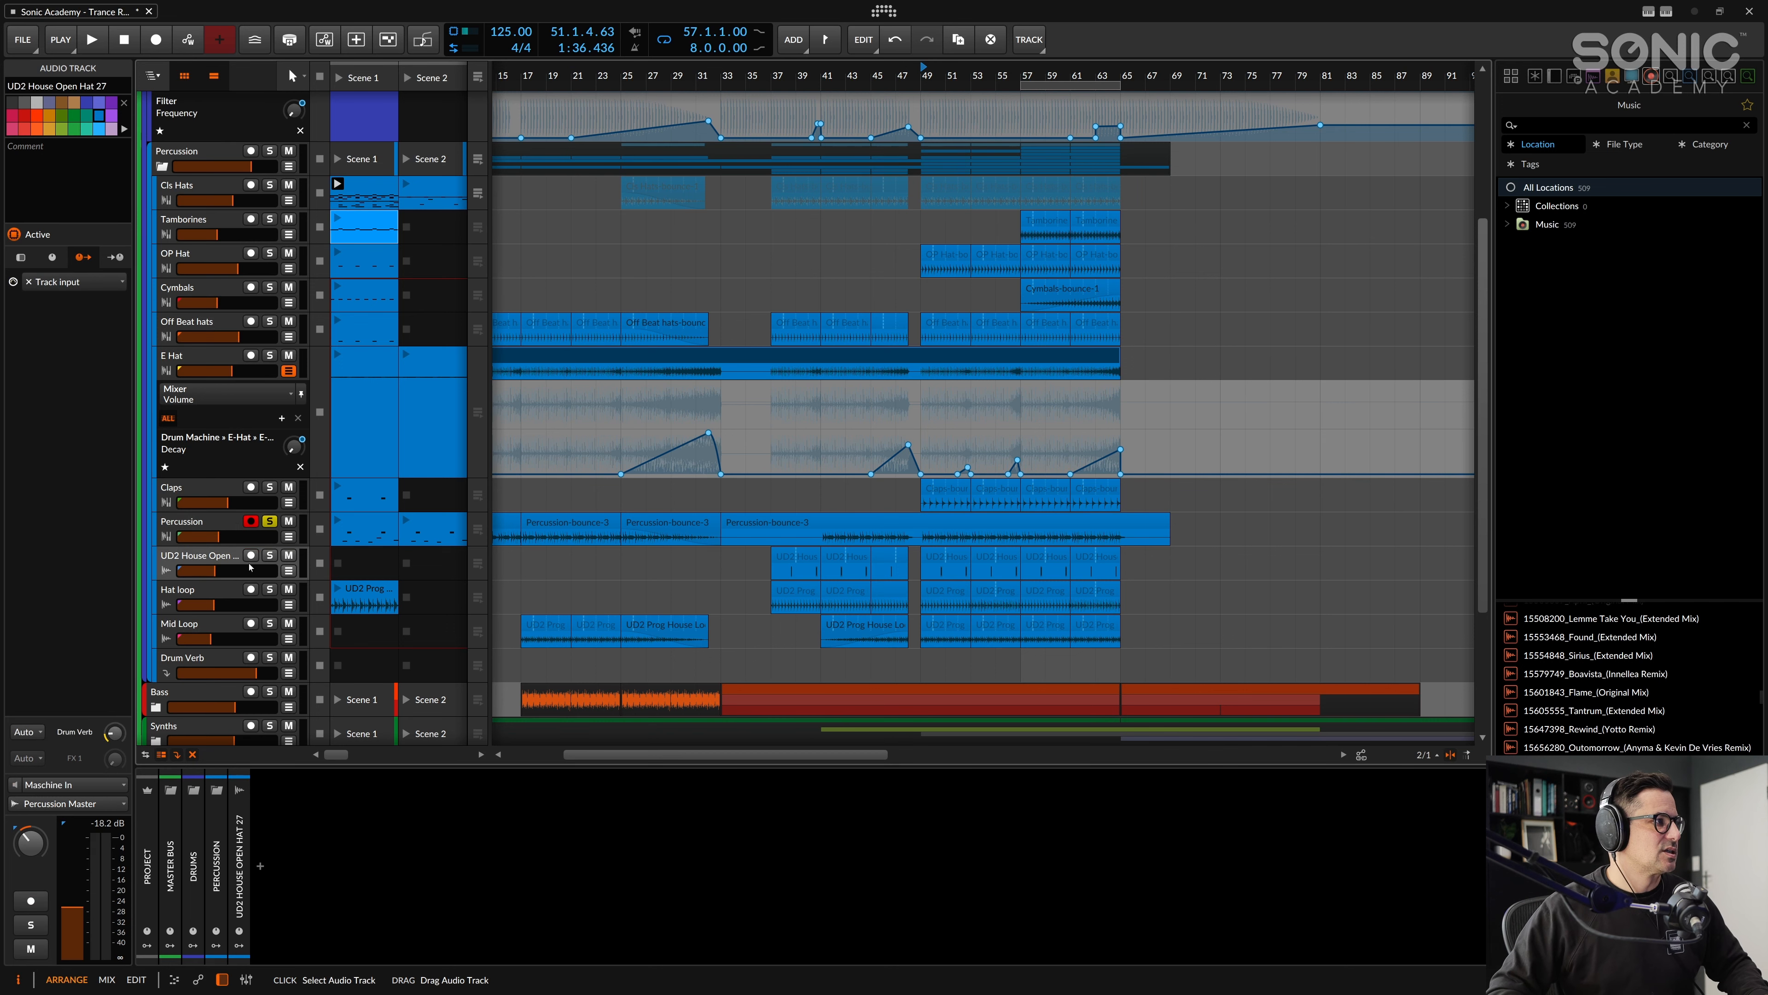
{"action": "scroll", "coordinate": [905, 522], "scroll_direction": "down", "scroll_amount": 1}
{"action": "left_click", "coordinate": [937, 503]}
{"action": "double_click", "coordinate": [935, 503]}
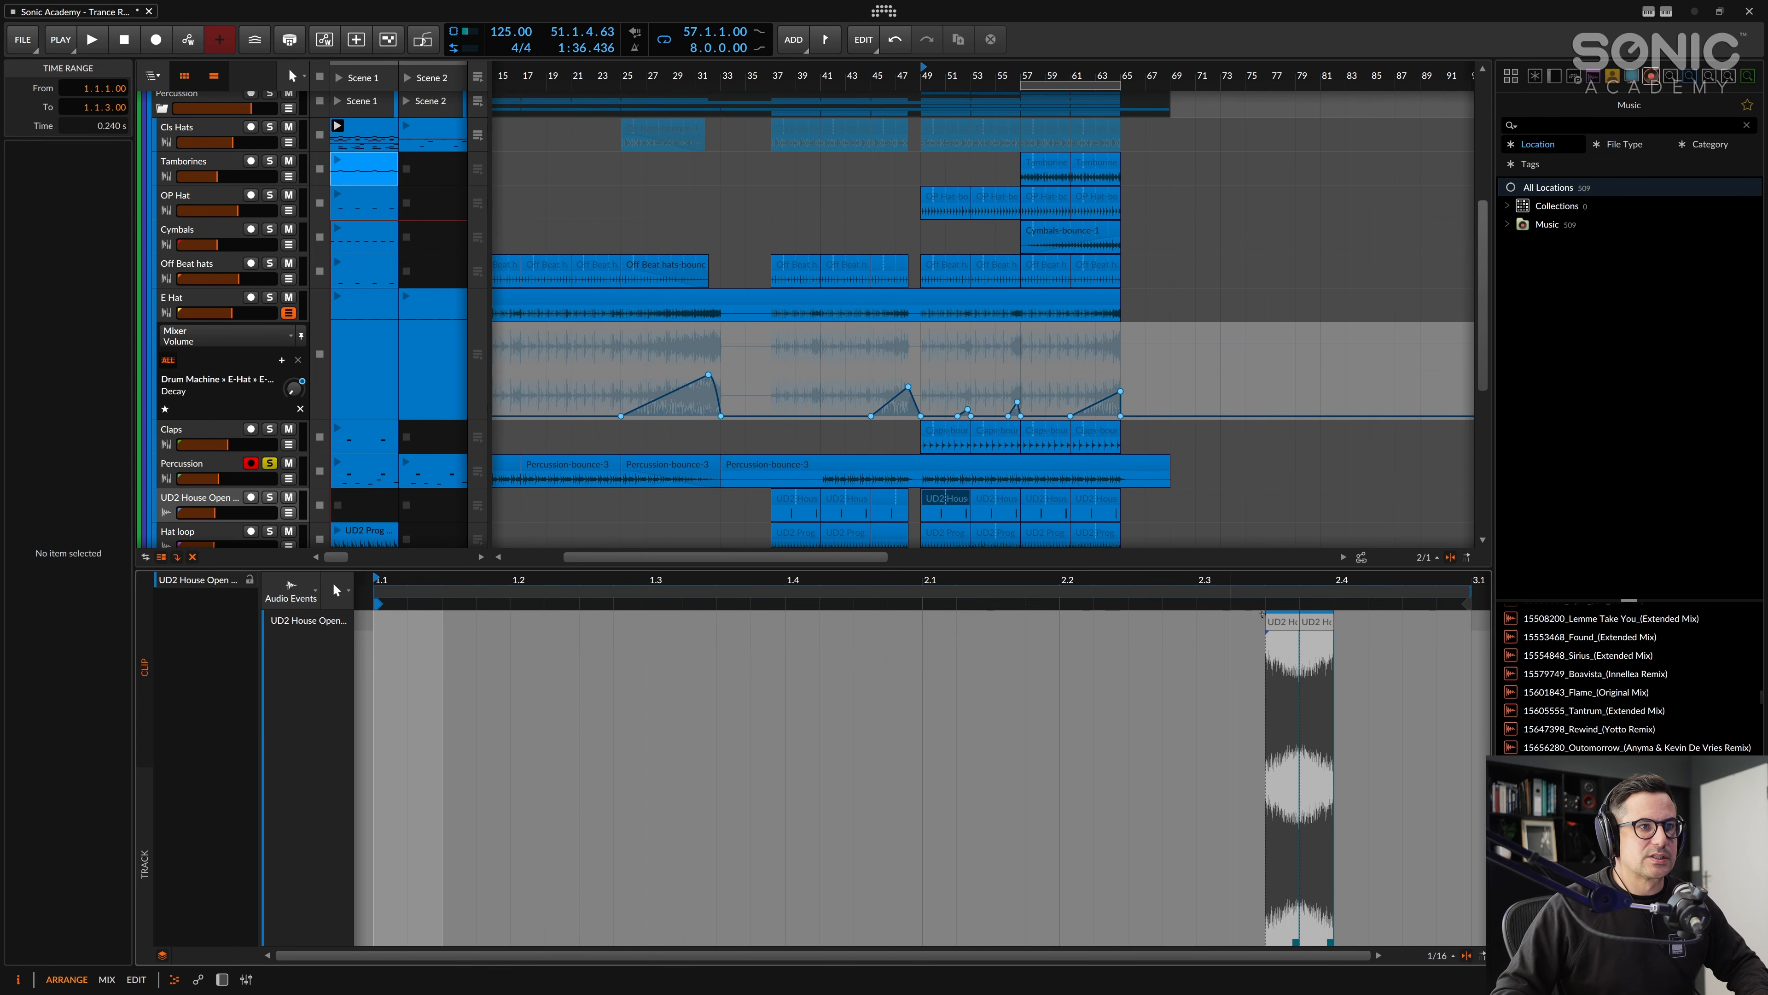
{"action": "left_click", "coordinate": [1281, 622]}
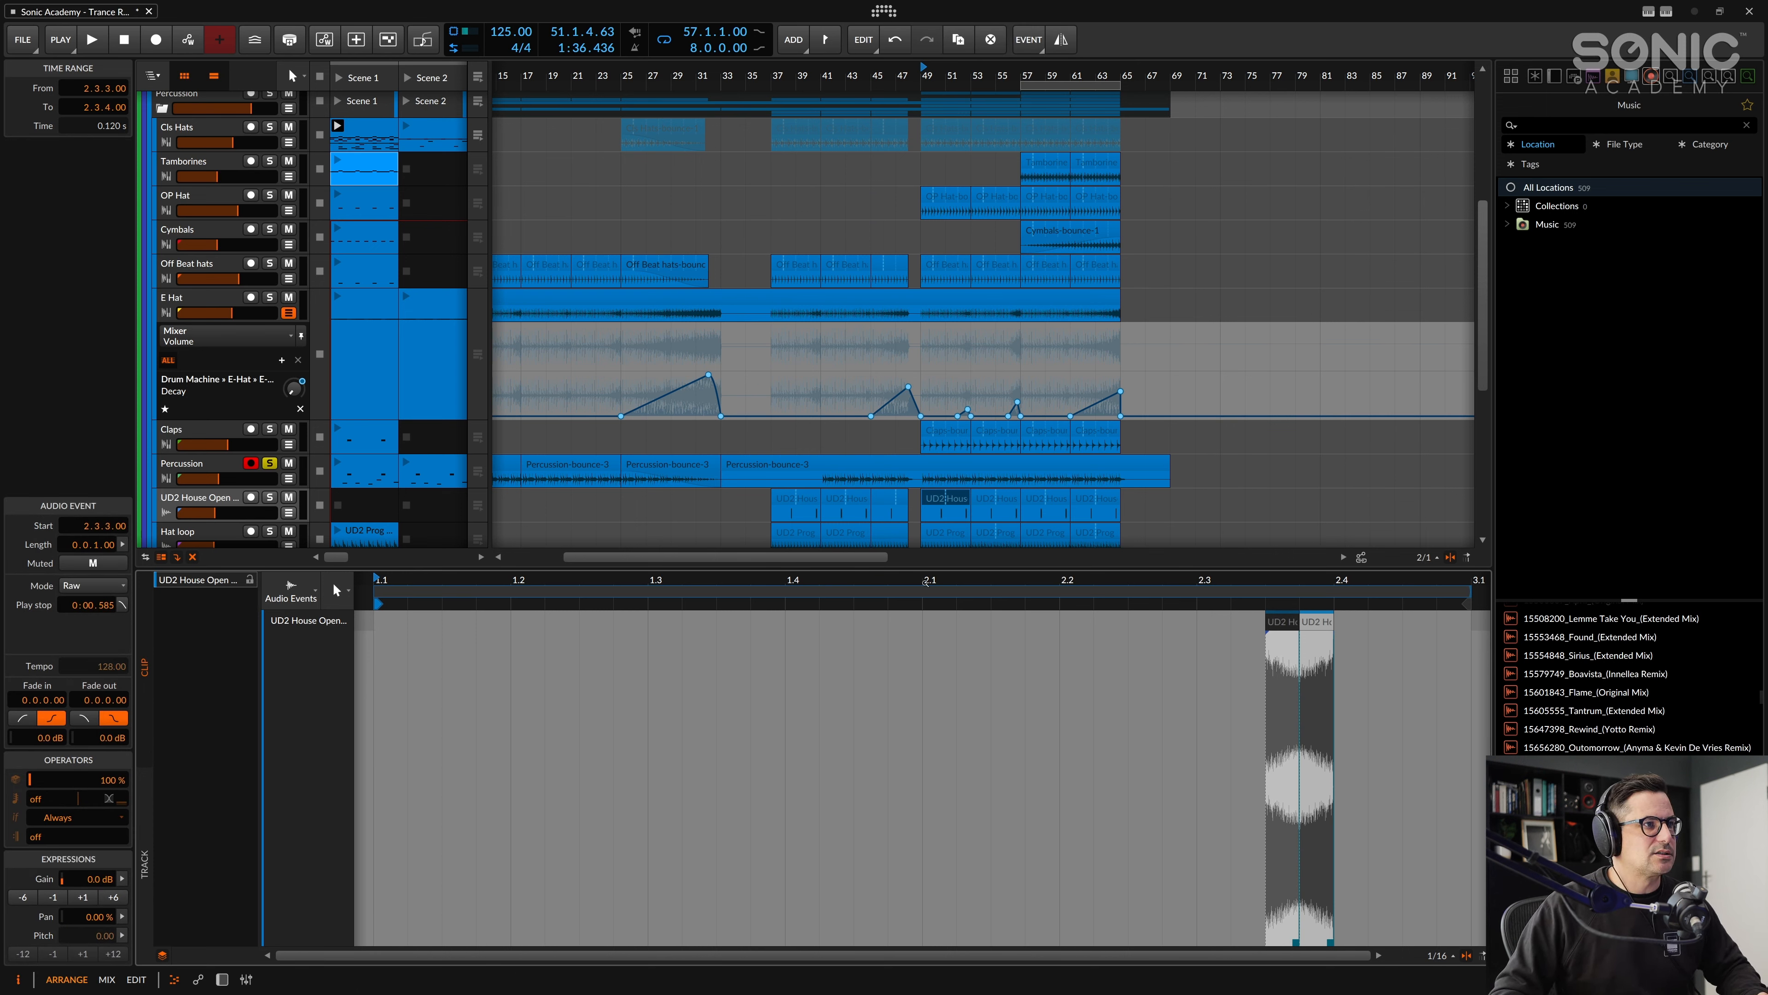
Step: Play the arrangement with the UD2 House Open Hat 27 and Claps tracks added to the soloed Percussion track
{"action": "key", "text": "space"}
{"action": "left_click", "coordinate": [270, 497]}
{"action": "left_click", "coordinate": [270, 429]}
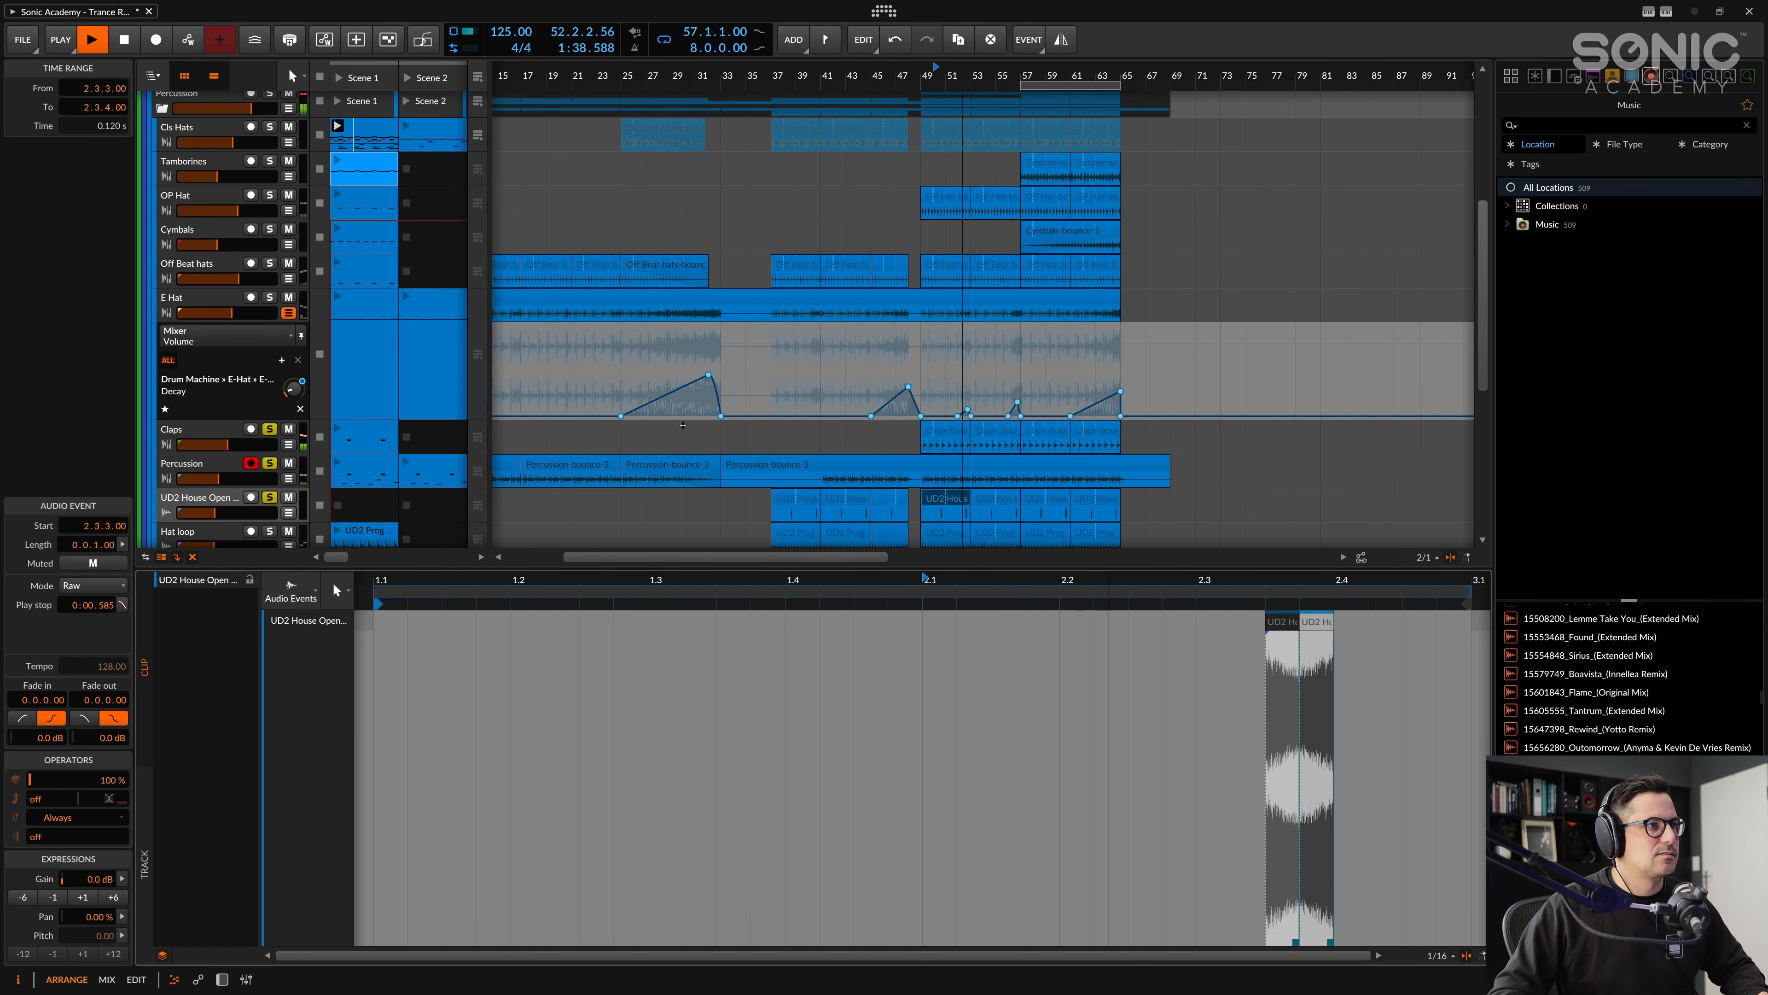
Step: Clear the individual percussion solos and audition the whole drum section from bar 57 while reviewing its tracks
{"action": "scroll", "coordinate": [494, 394], "scroll_direction": "down", "scroll_amount": 3}
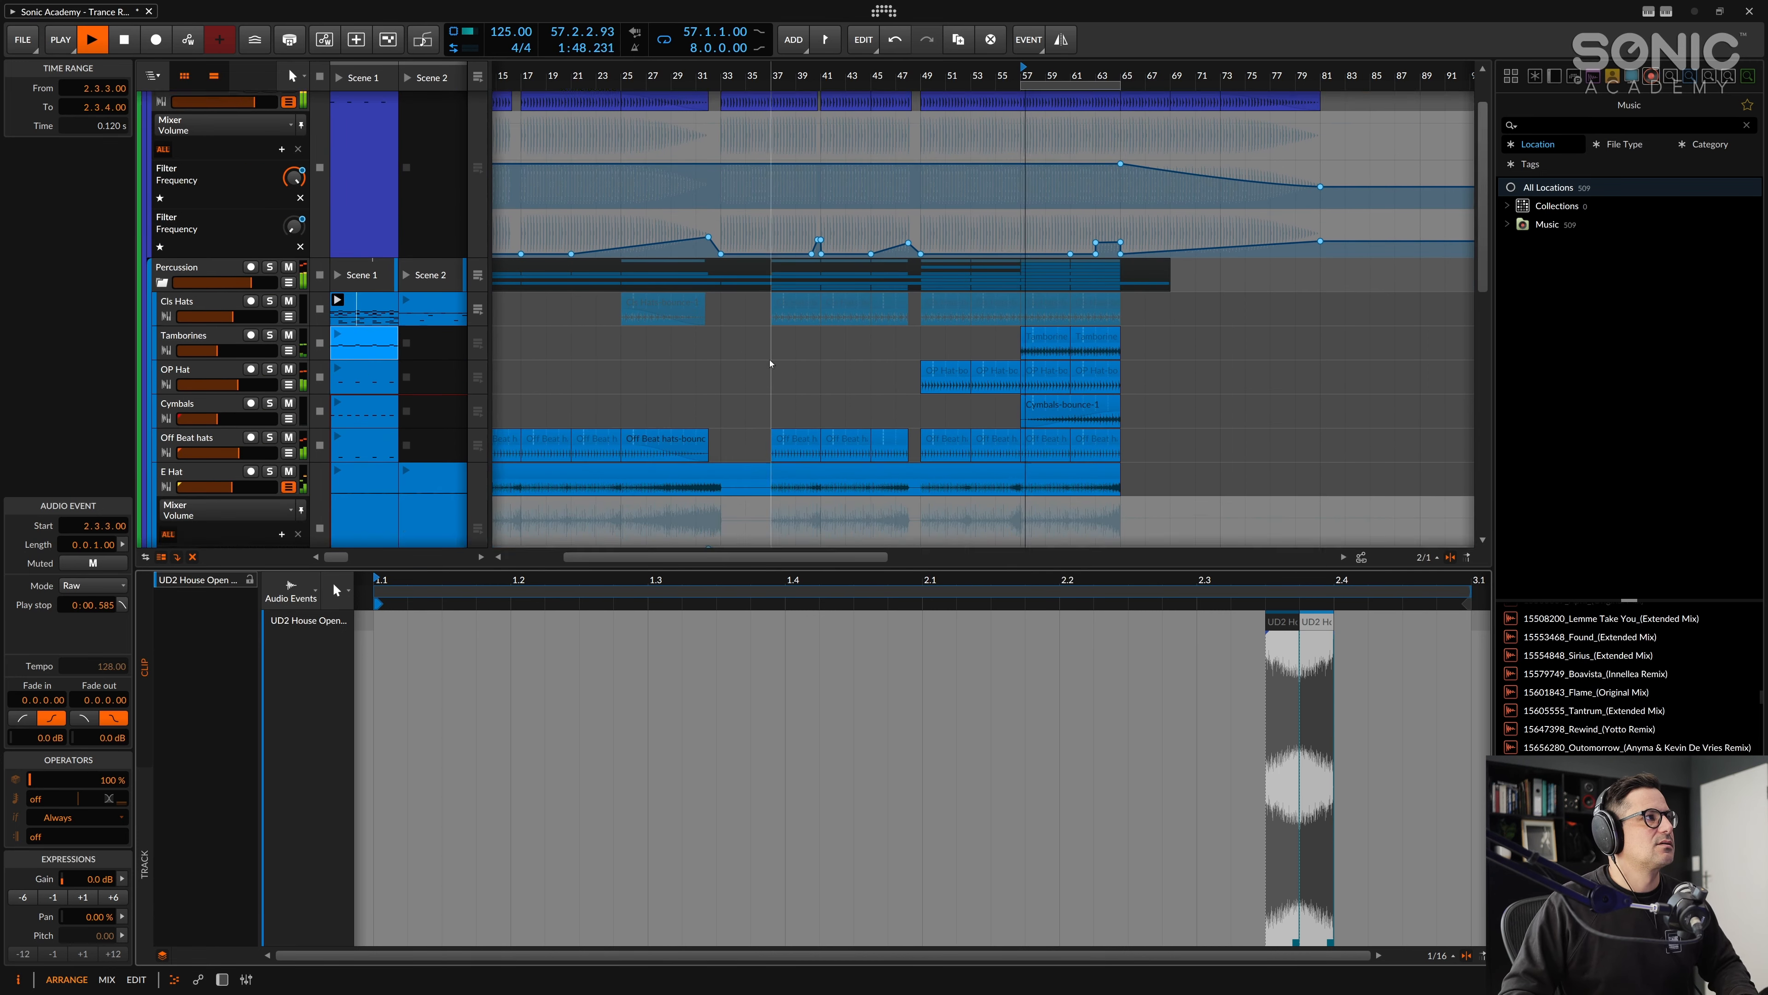
{"action": "scroll", "coordinate": [615, 302], "scroll_direction": "down", "scroll_amount": 4}
{"action": "scroll", "coordinate": [706, 302], "scroll_direction": "up", "scroll_amount": 3}
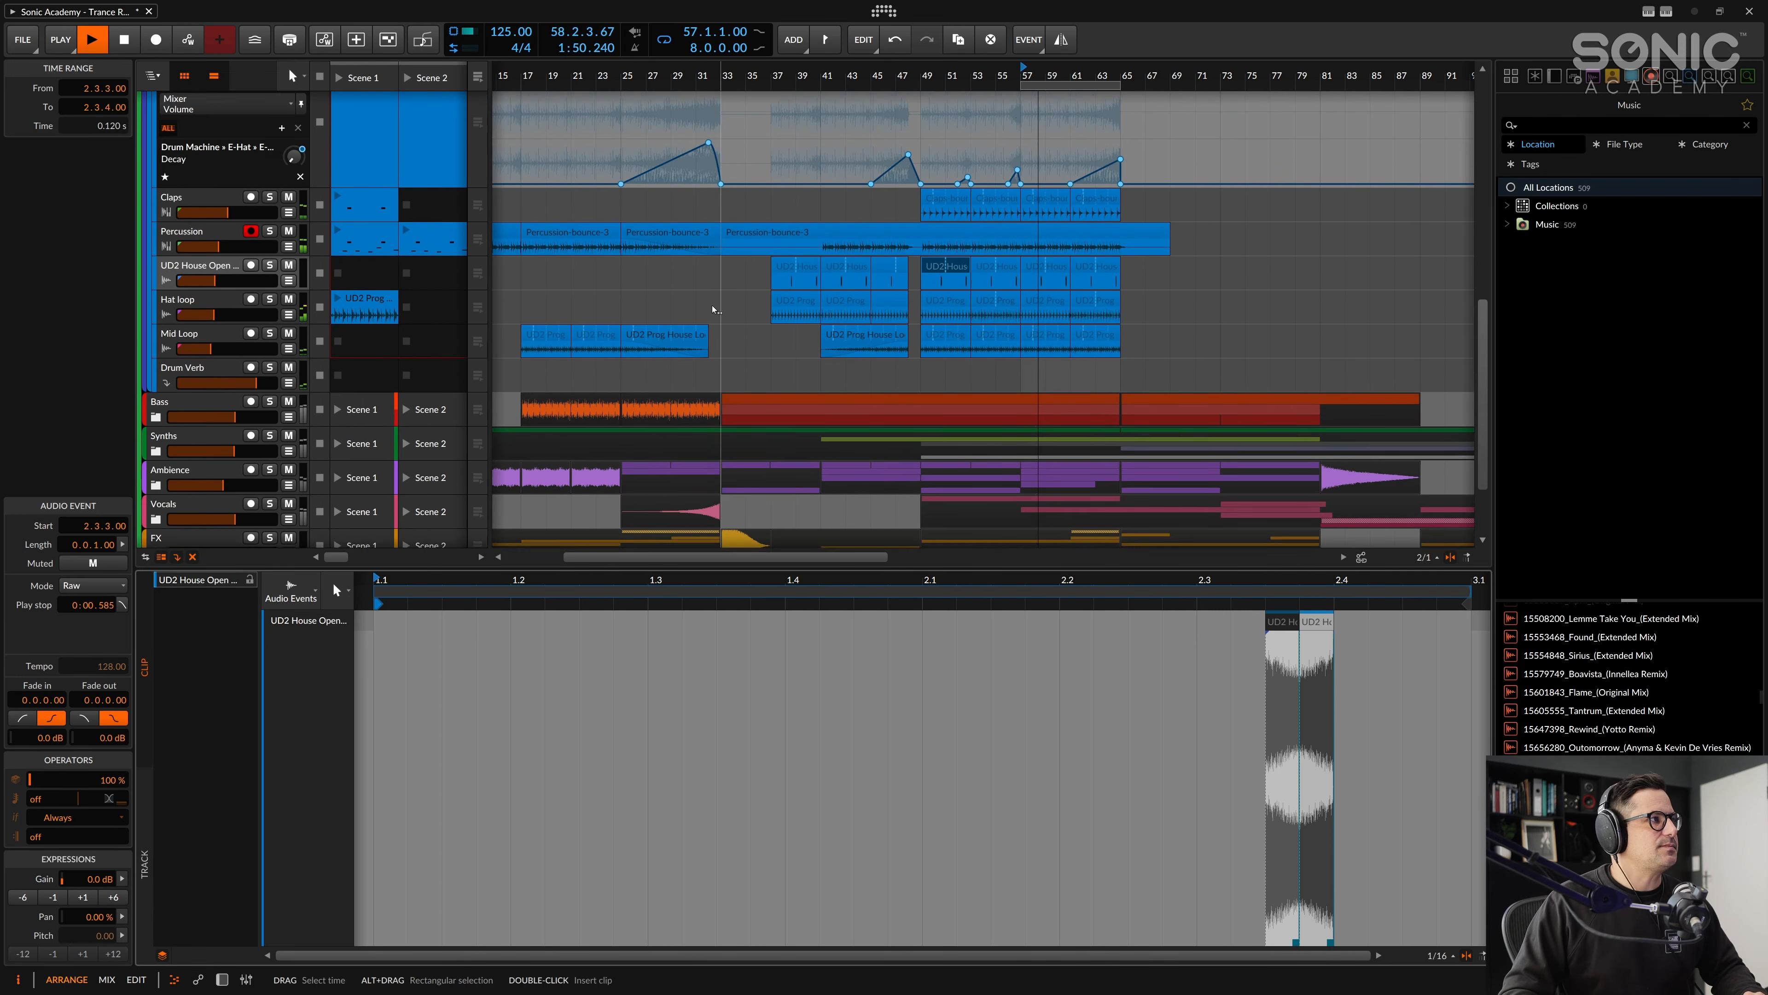
{"action": "key", "text": "space"}
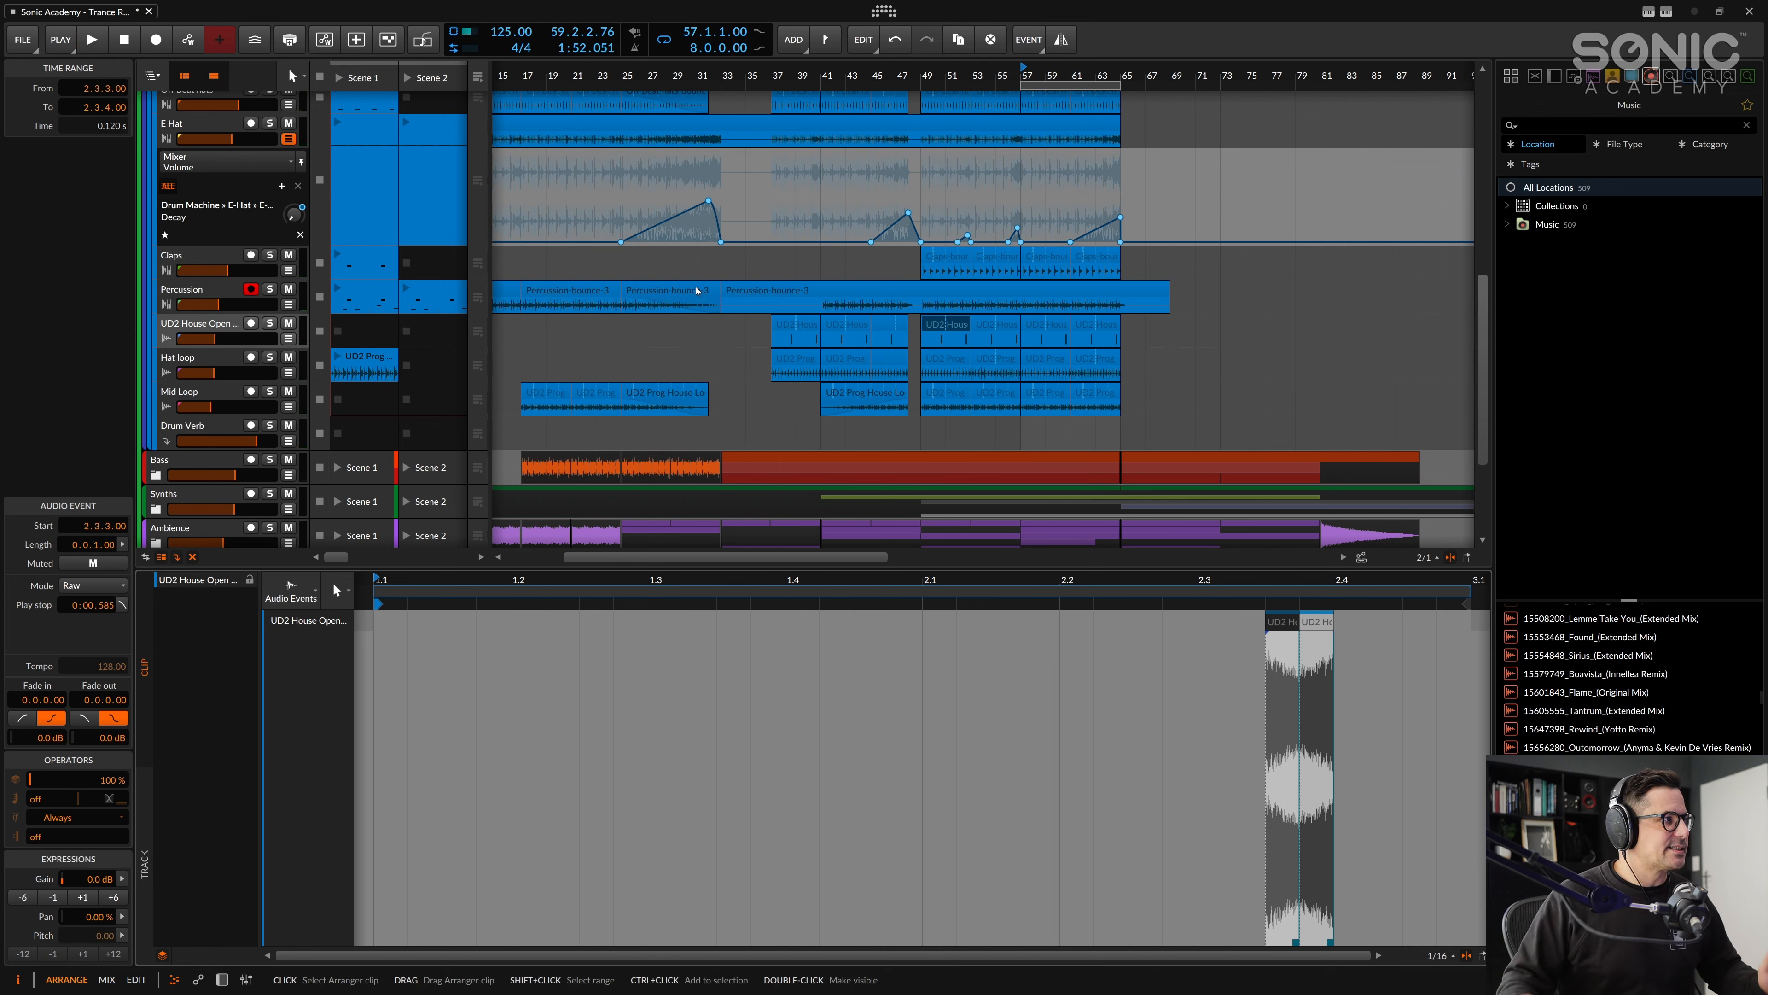
Step: Solo the Bass group and audition it from bar 57
{"action": "left_click", "coordinate": [269, 459]}
{"action": "key", "text": "space"}
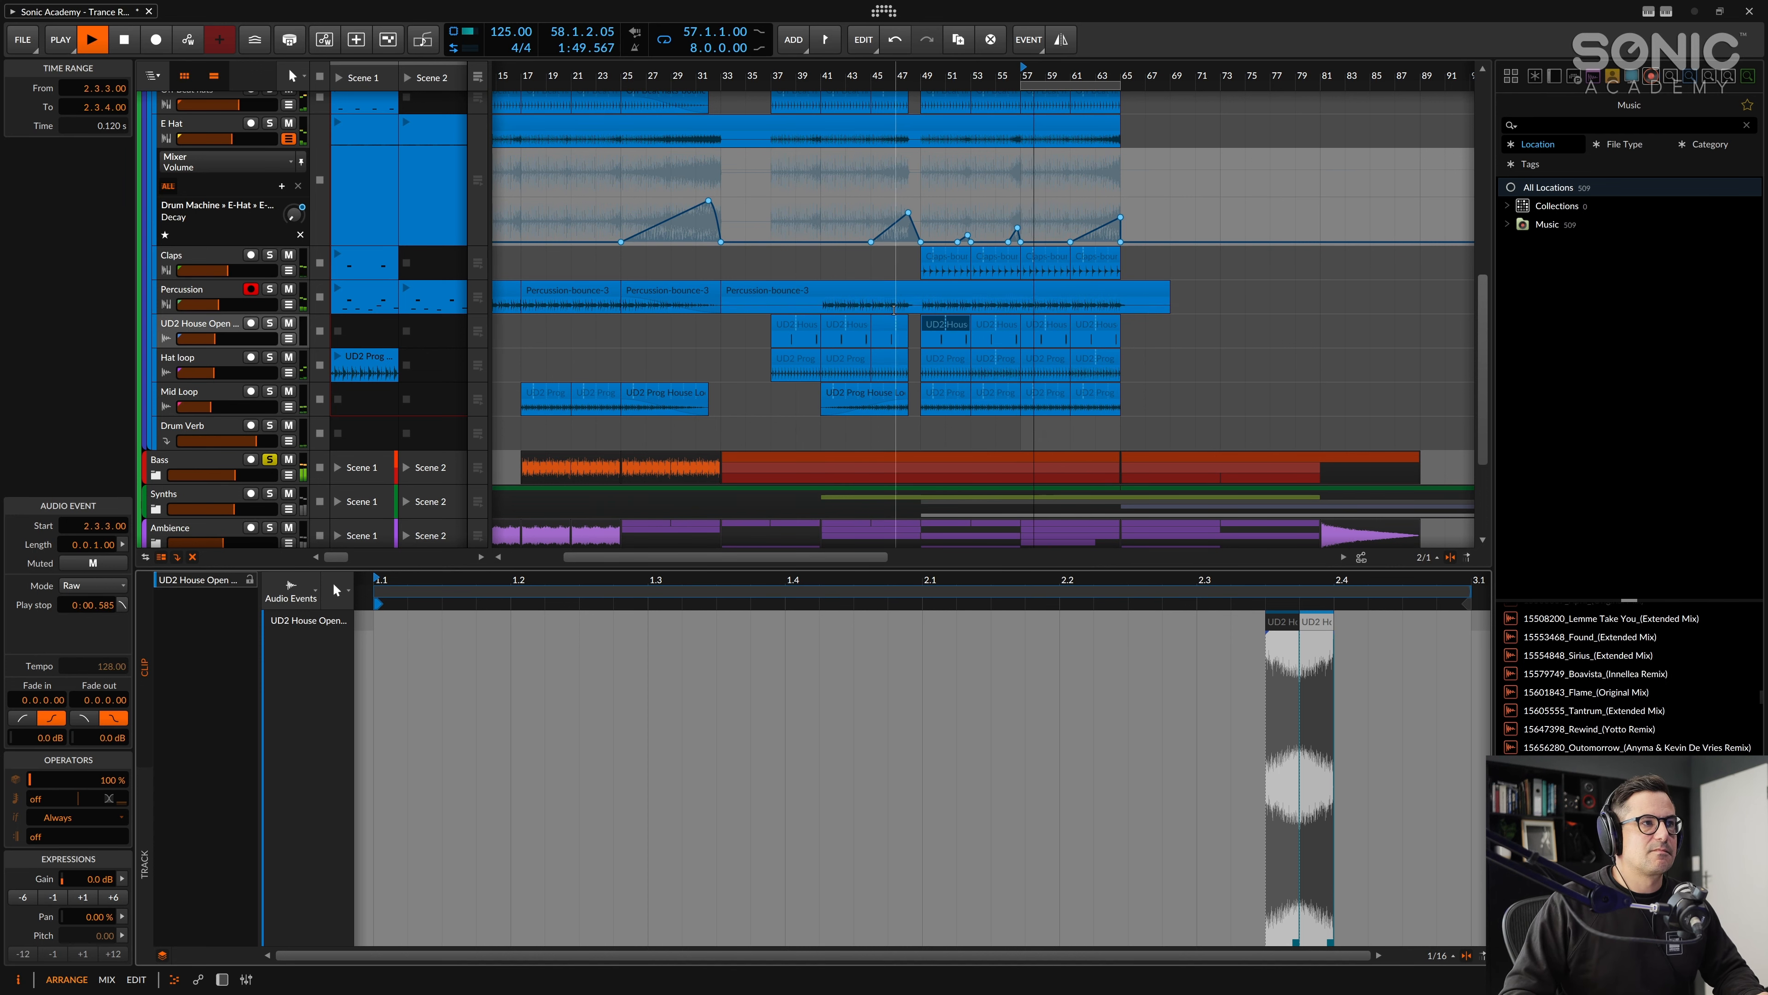
{"action": "scroll", "coordinate": [766, 320], "scroll_direction": "down", "scroll_amount": 3}
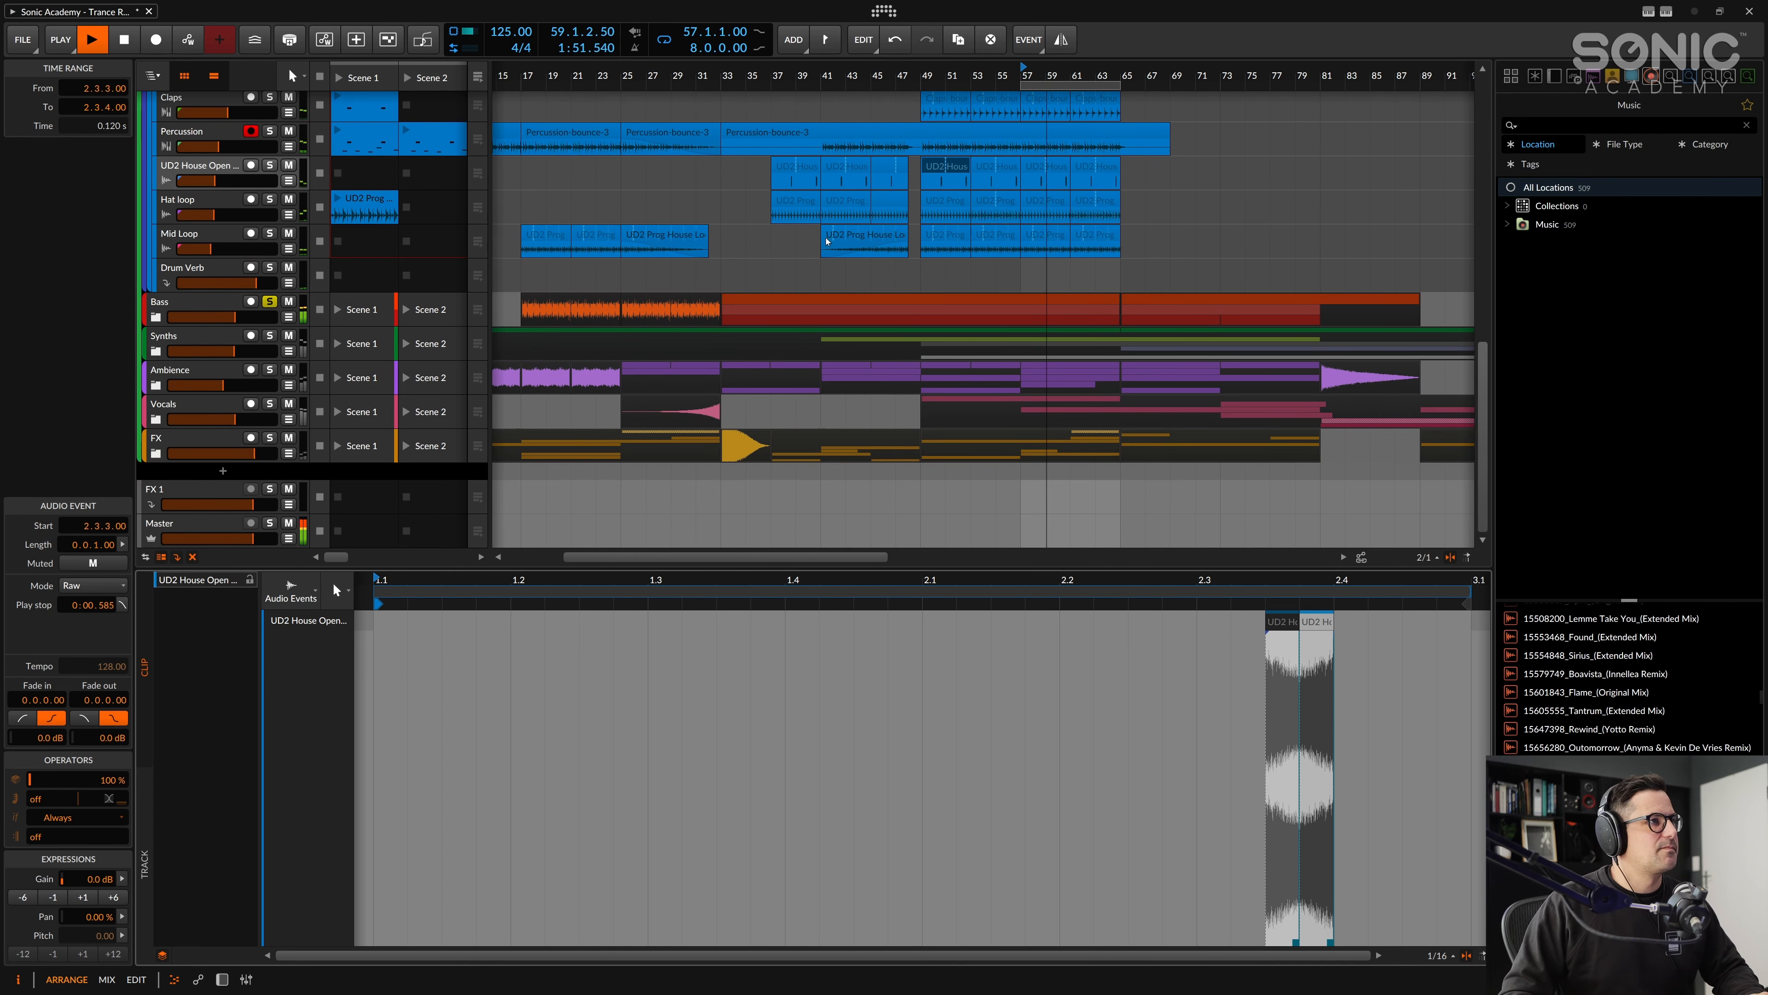
{"action": "key", "text": "space"}
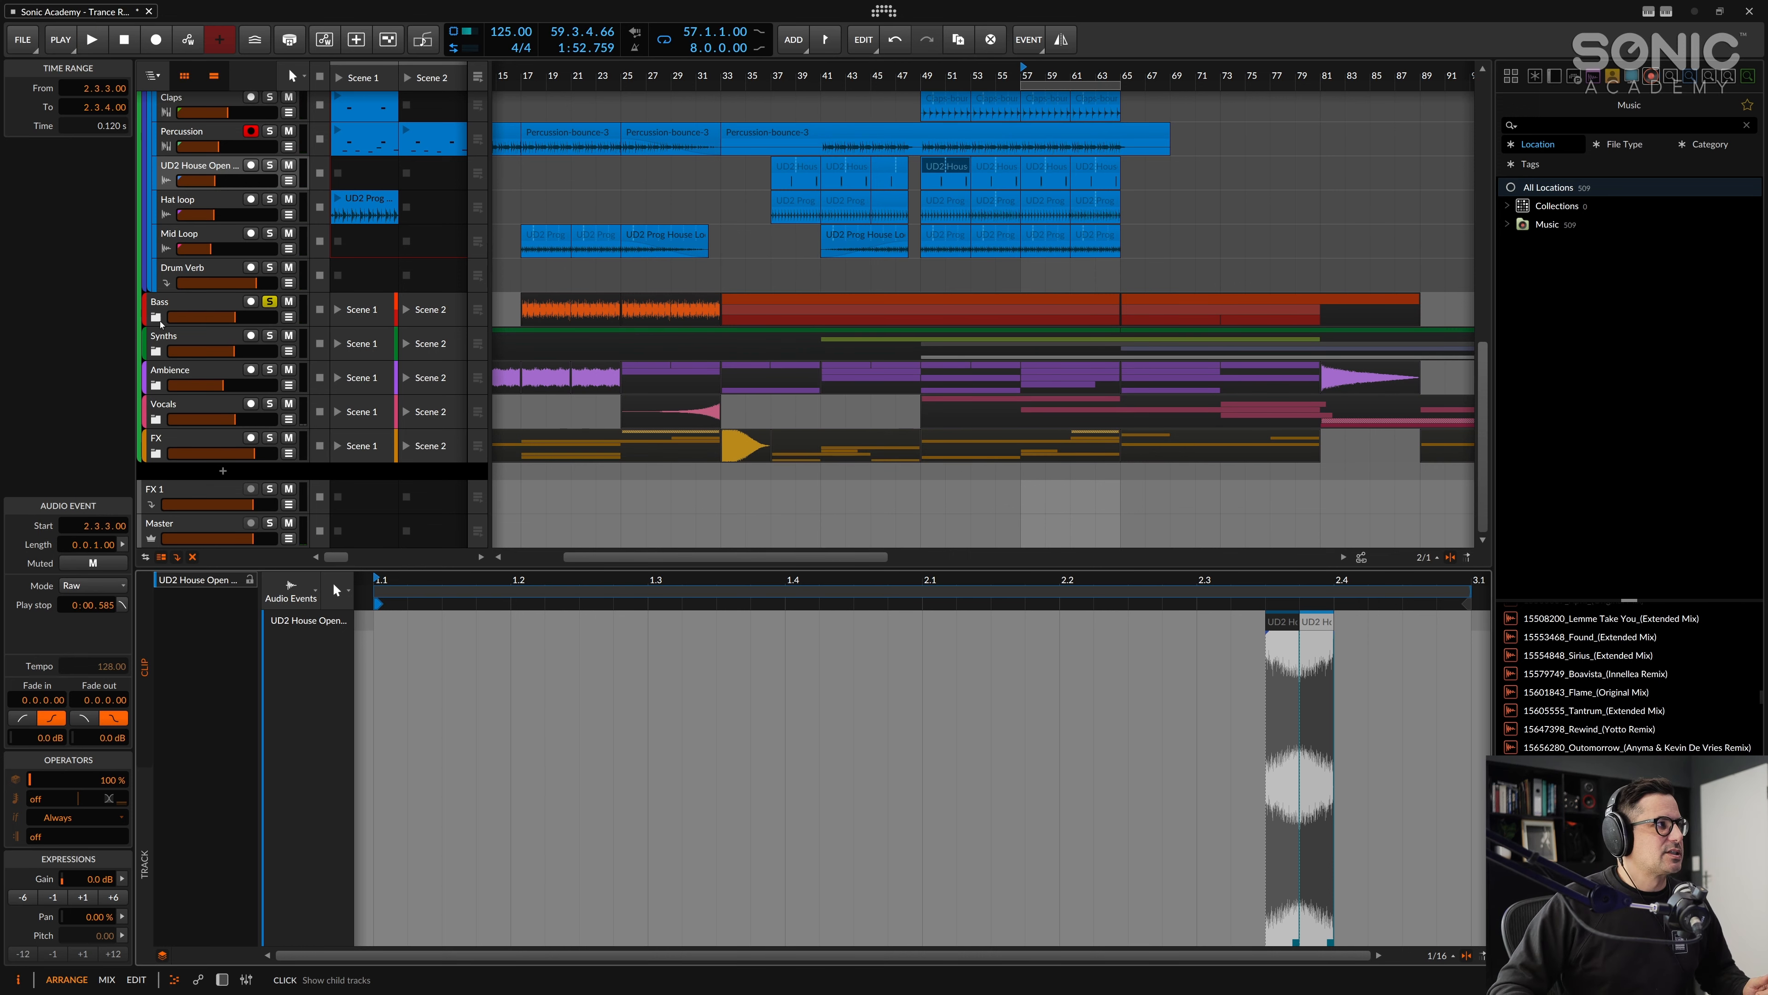
Step: Expand the Bass group, solo the Sub Bass track and audition its Sub Bass-bounce-1 clip from bar 33
{"action": "left_click", "coordinate": [156, 318]}
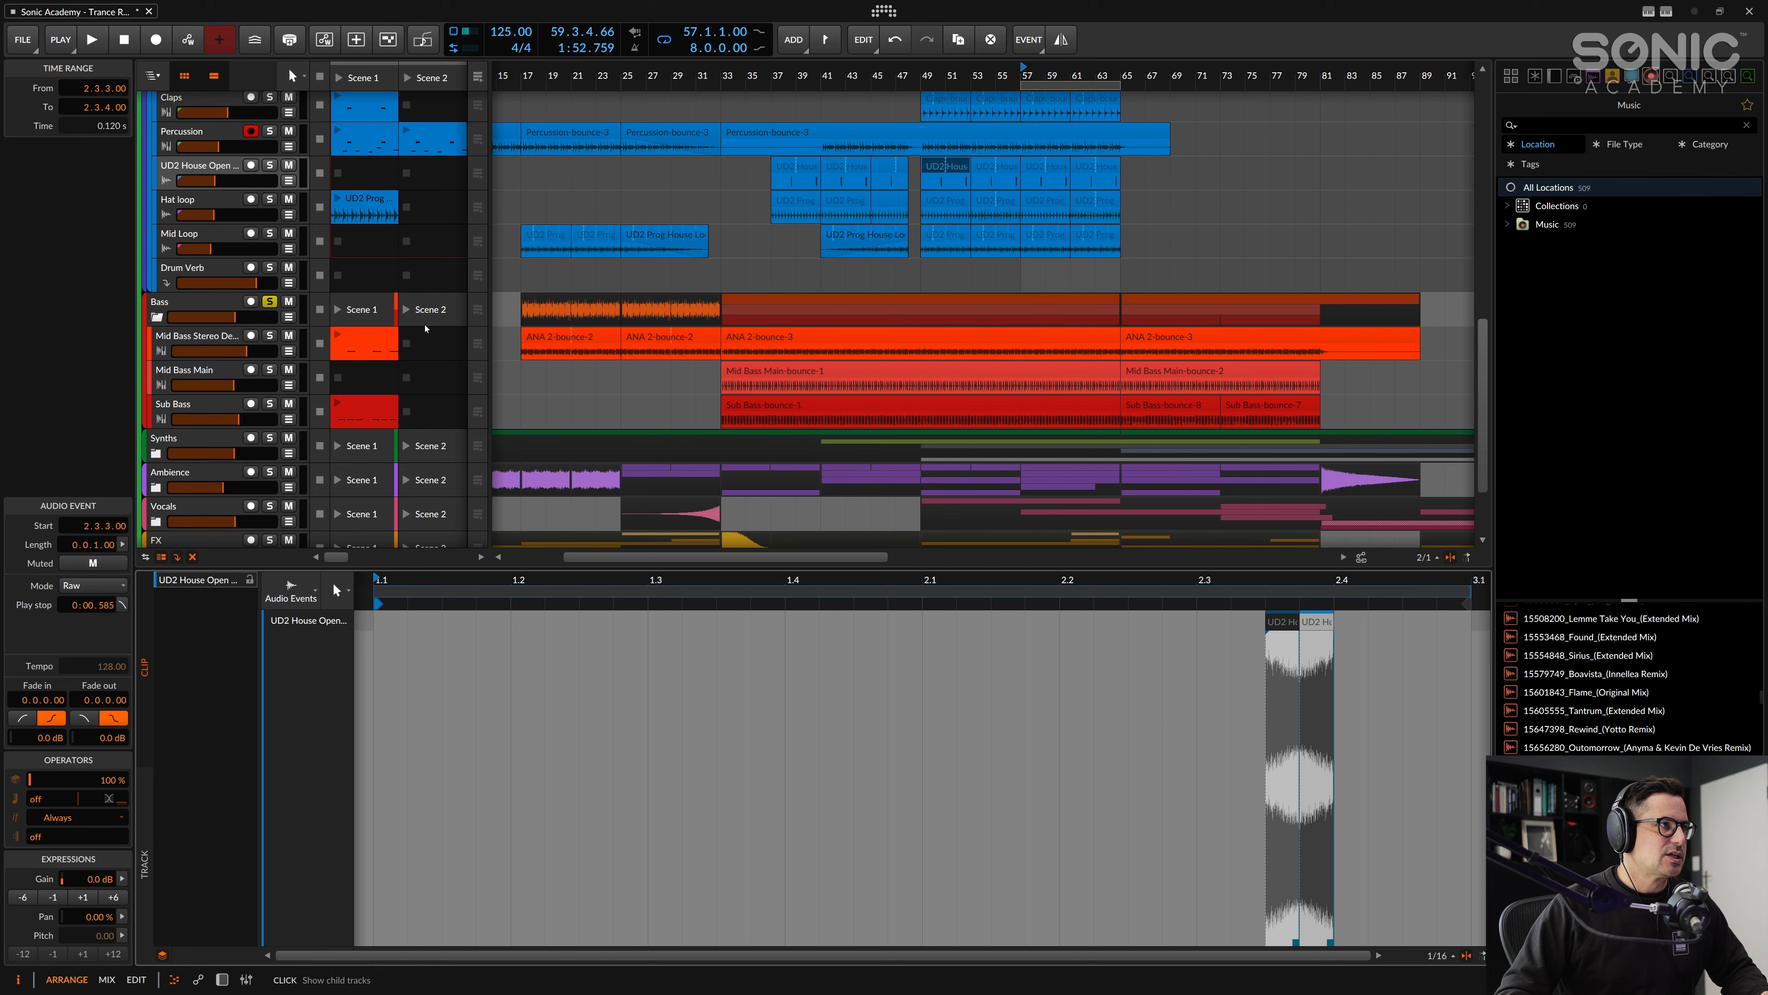
{"action": "left_click", "coordinate": [727, 417]}
{"action": "key", "text": "space"}
{"action": "left_click", "coordinate": [269, 403]}
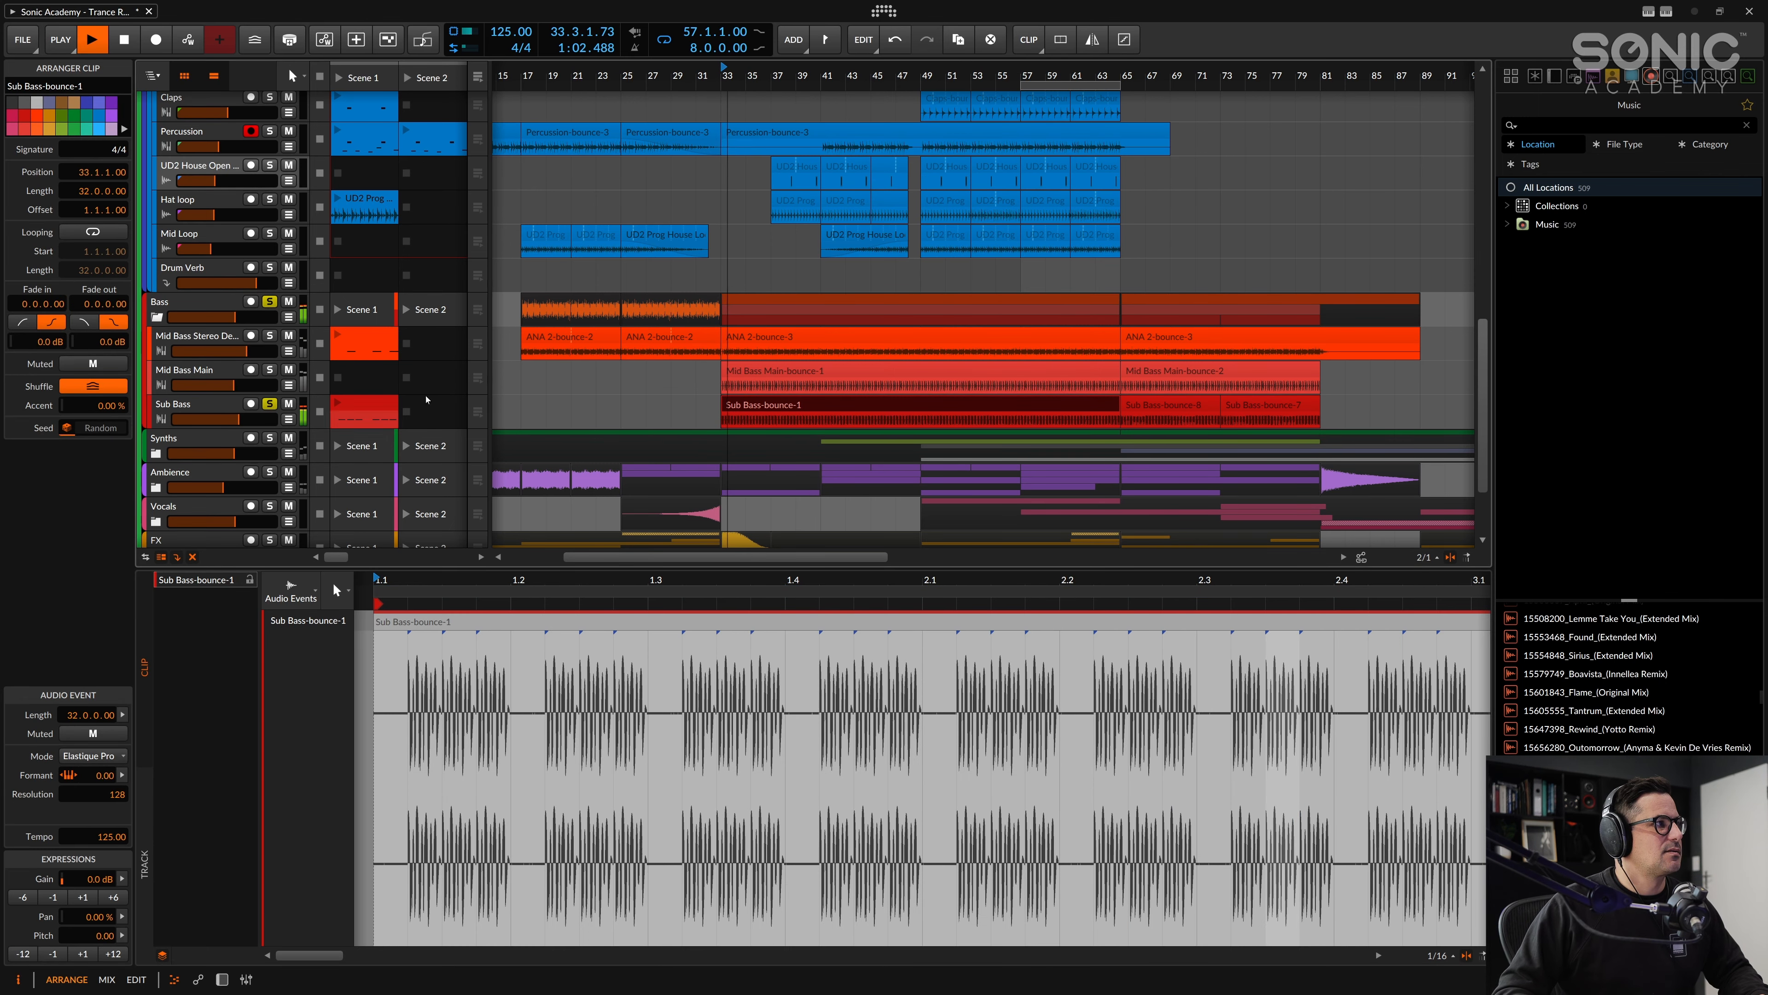
Step: Stop playback, select the Sub Bass-bounce-1 clip at bar 33 and show the Sub Bass track's device chain
{"action": "scroll", "coordinate": [623, 450], "scroll_direction": "up", "scroll_amount": 1}
{"action": "scroll", "coordinate": [623, 449], "scroll_direction": "down", "scroll_amount": 2}
{"action": "left_click", "coordinate": [644, 353]}
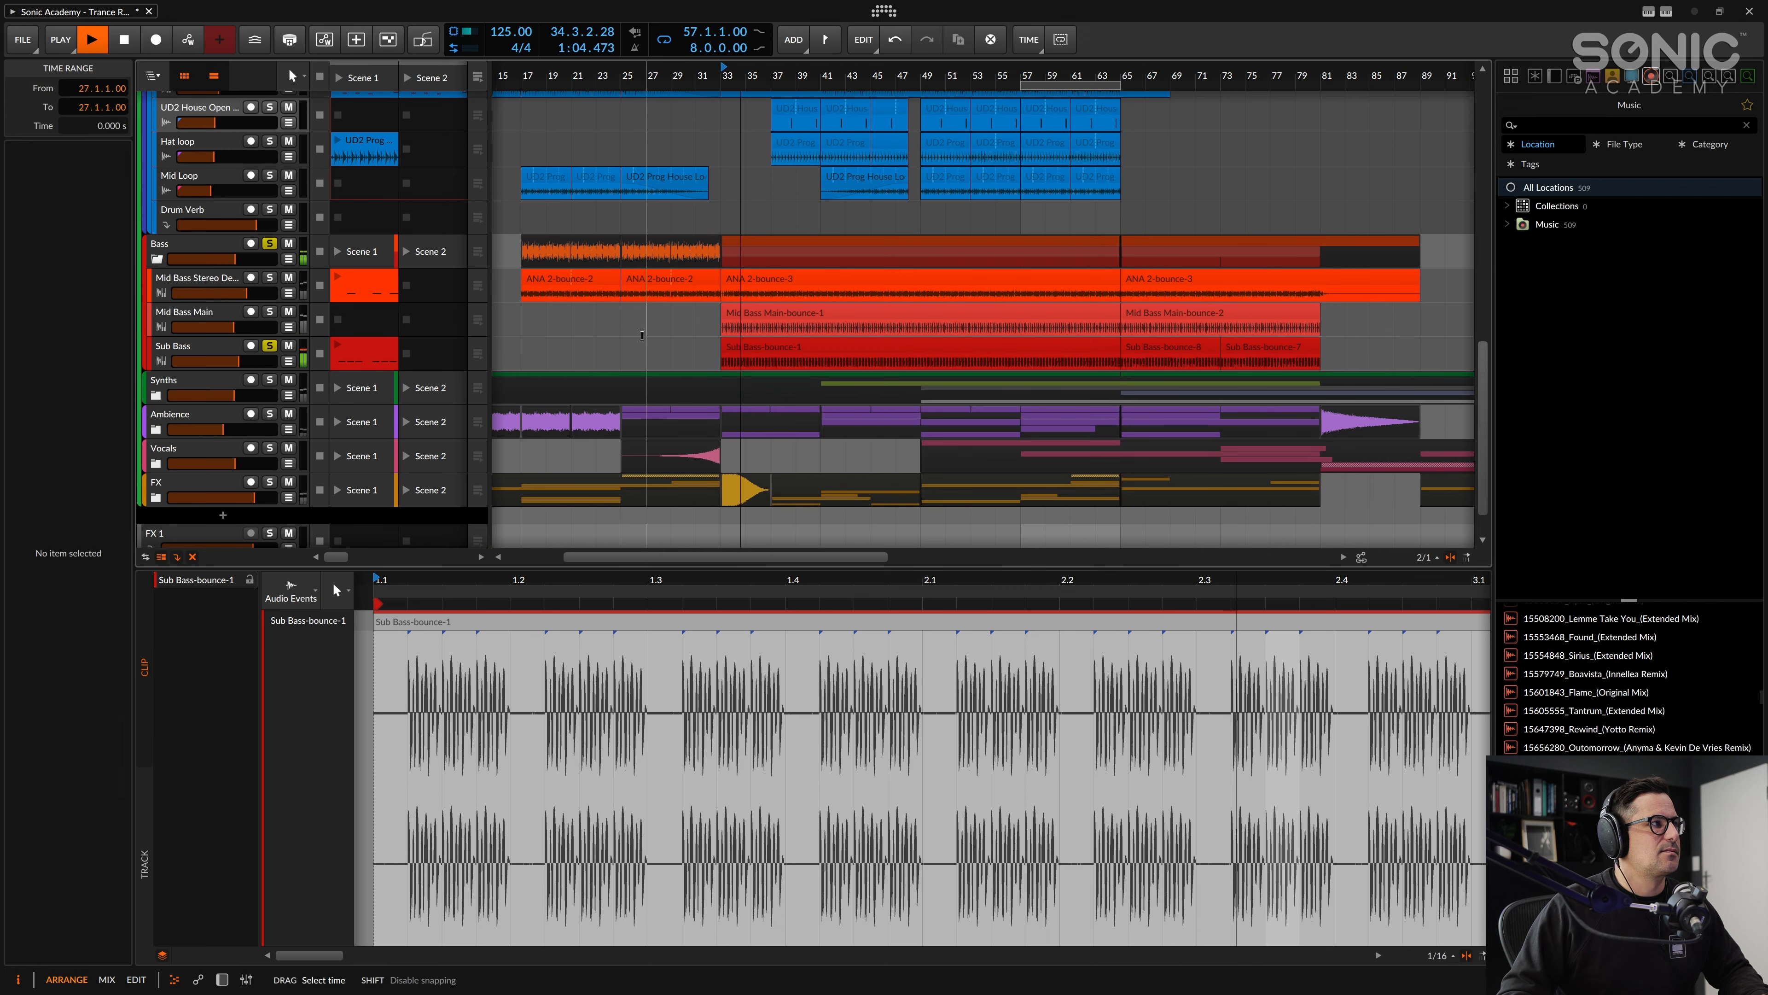
{"action": "left_click", "coordinate": [256, 358]}
{"action": "key", "text": "space"}
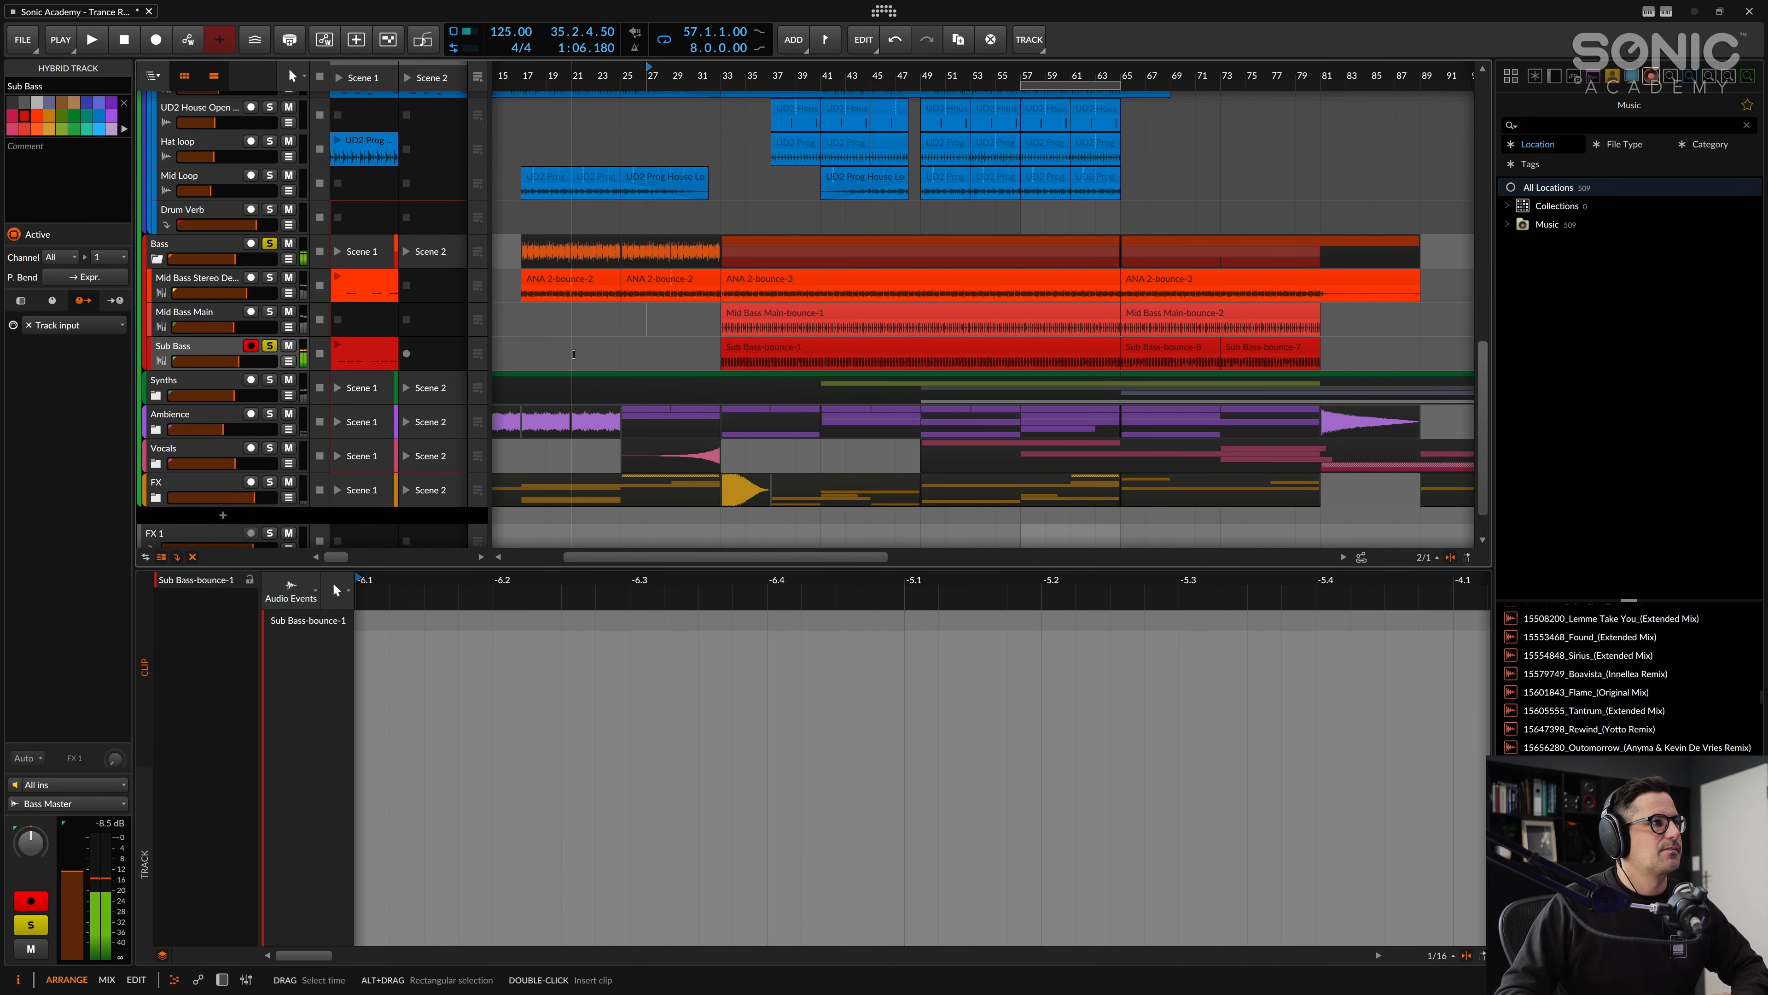
{"action": "left_click", "coordinate": [799, 346]}
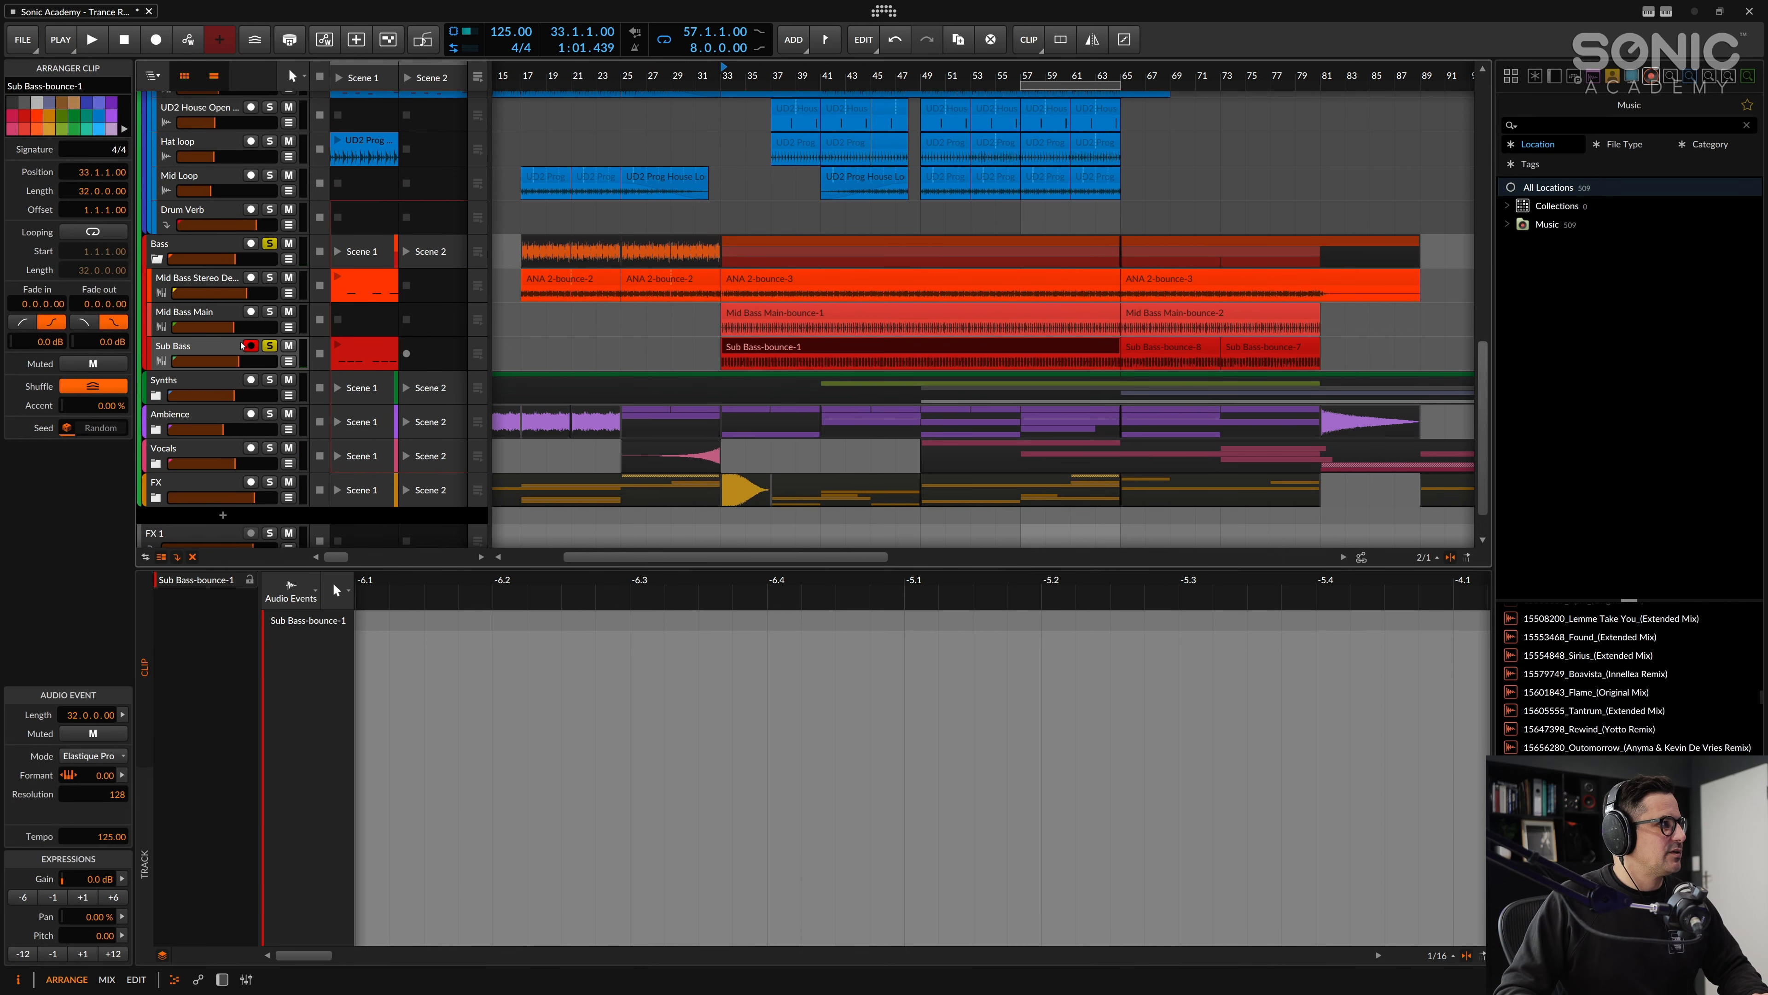
{"action": "double_click", "coordinate": [192, 348]}
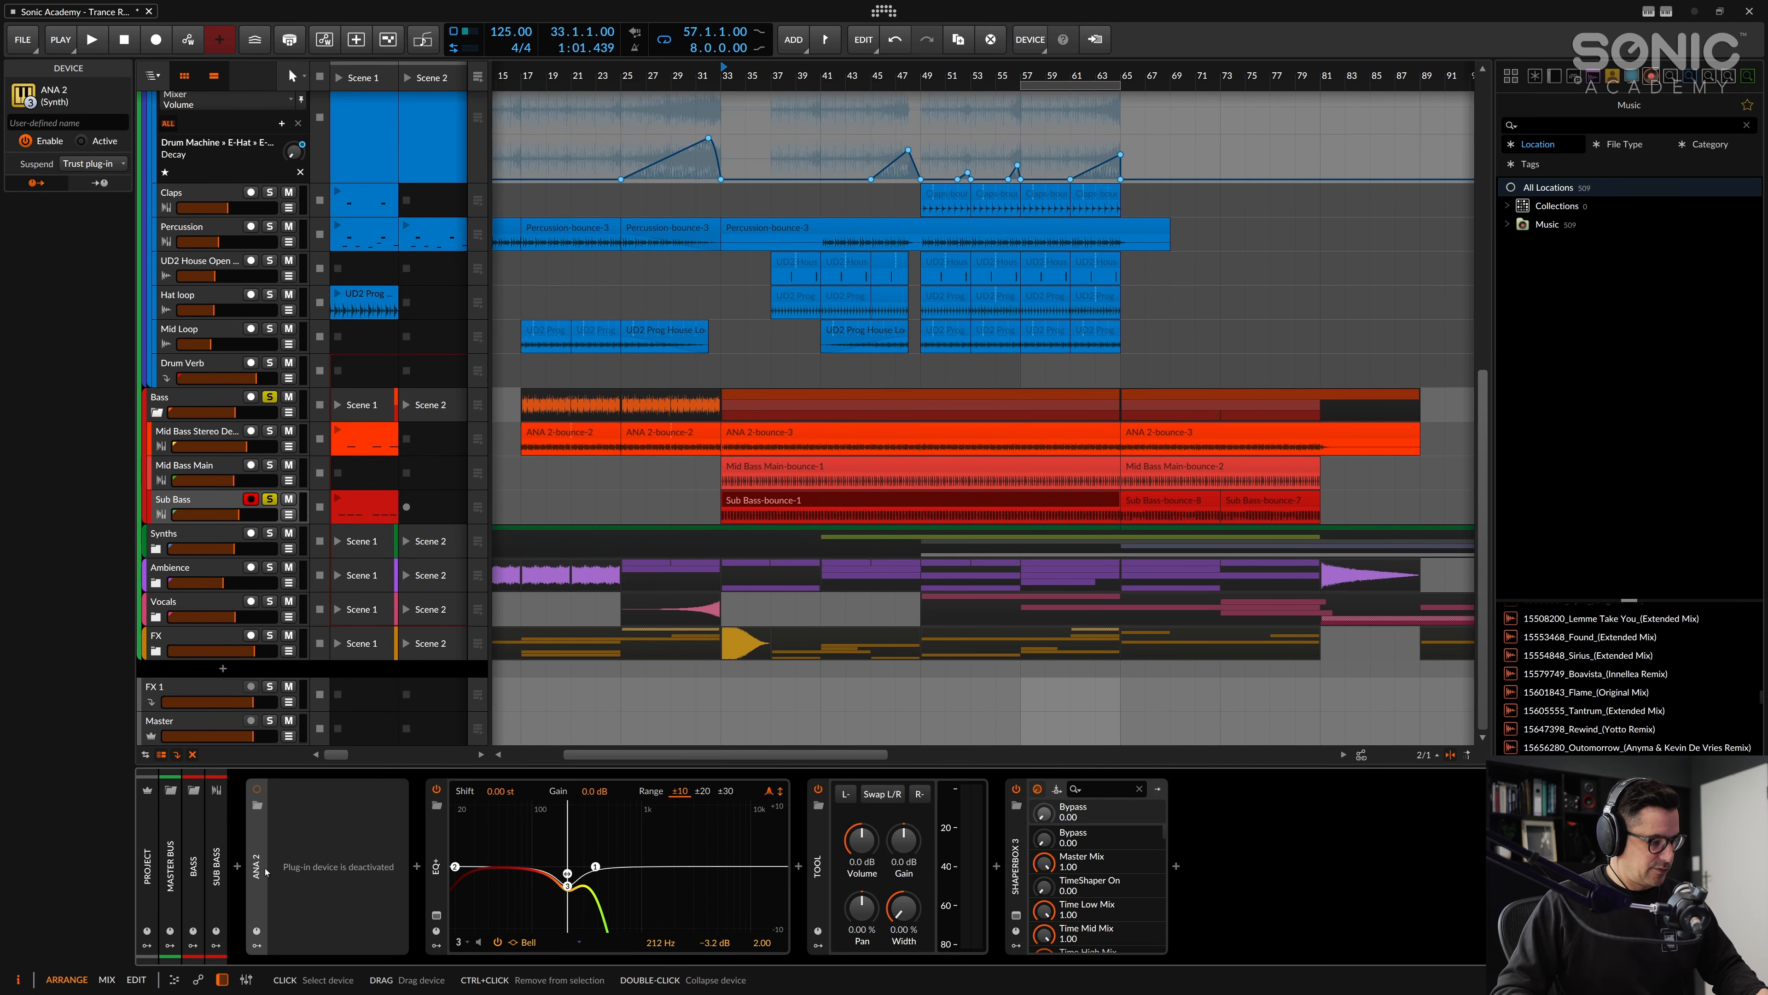
Step: Activate the ANA 2 synth on the Sub Bass track and inspect the ANA 2 and ShaperBox 3 plug-in windows, closing each
{"action": "key", "text": "alt+a"}
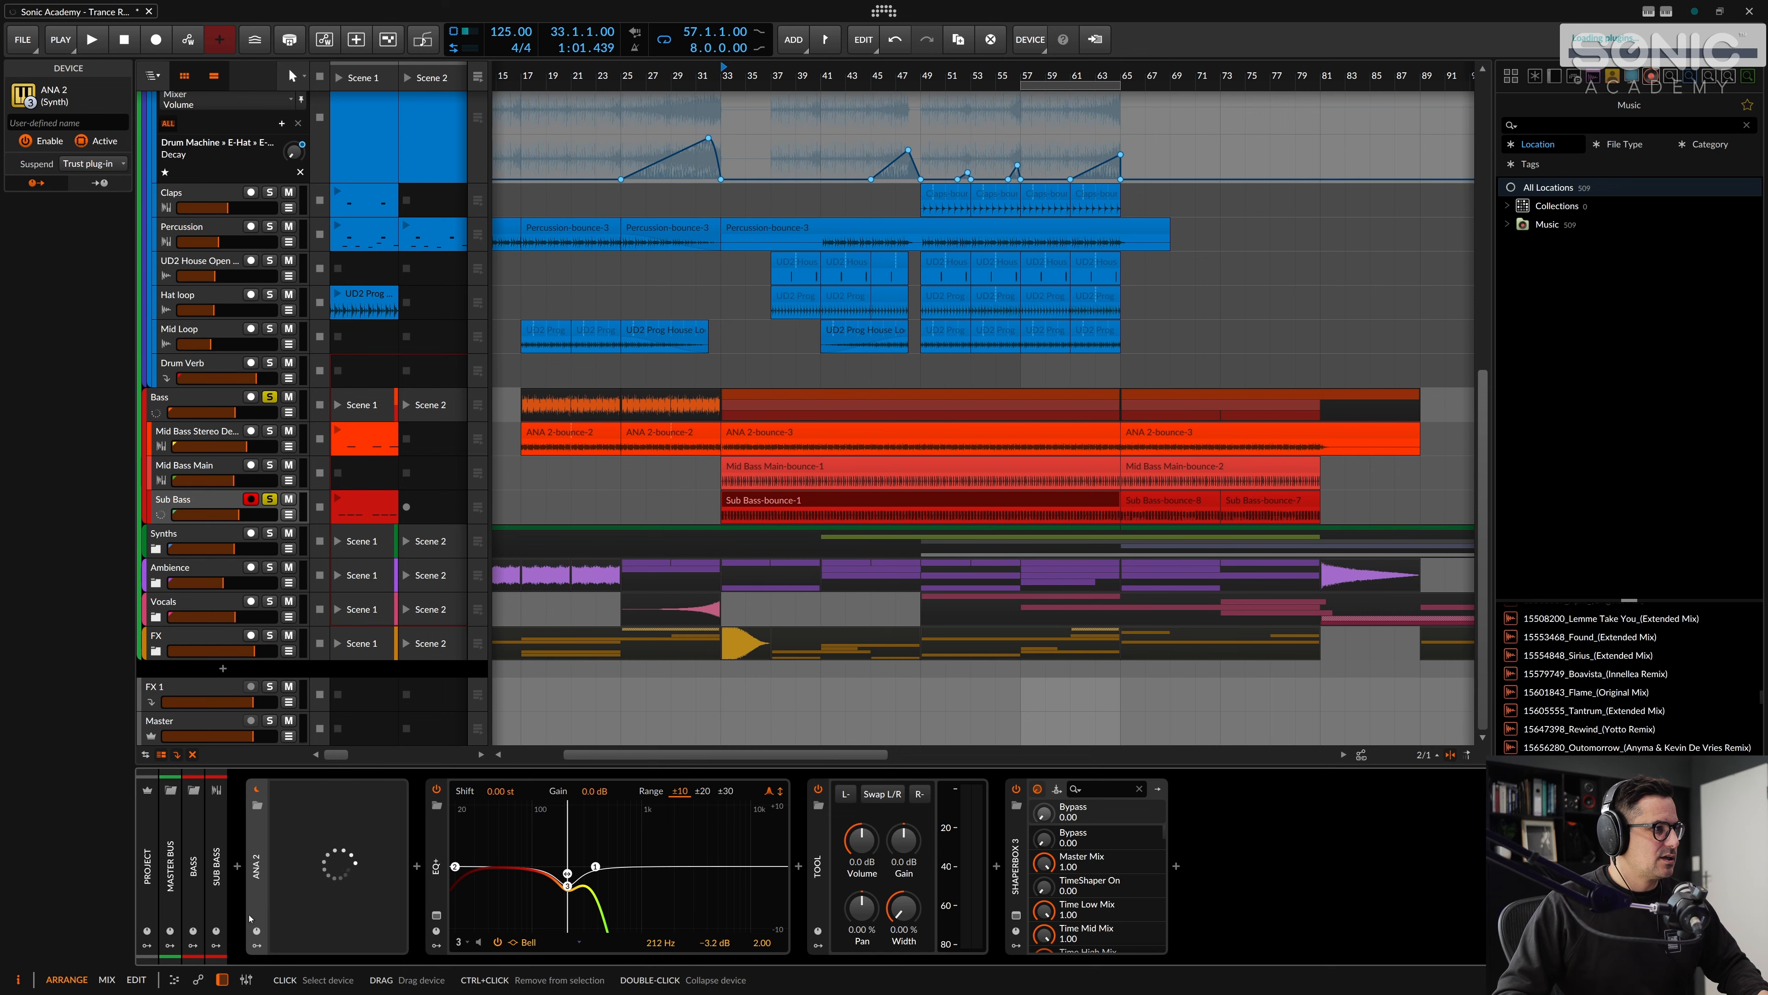
{"action": "left_click", "coordinate": [256, 914]}
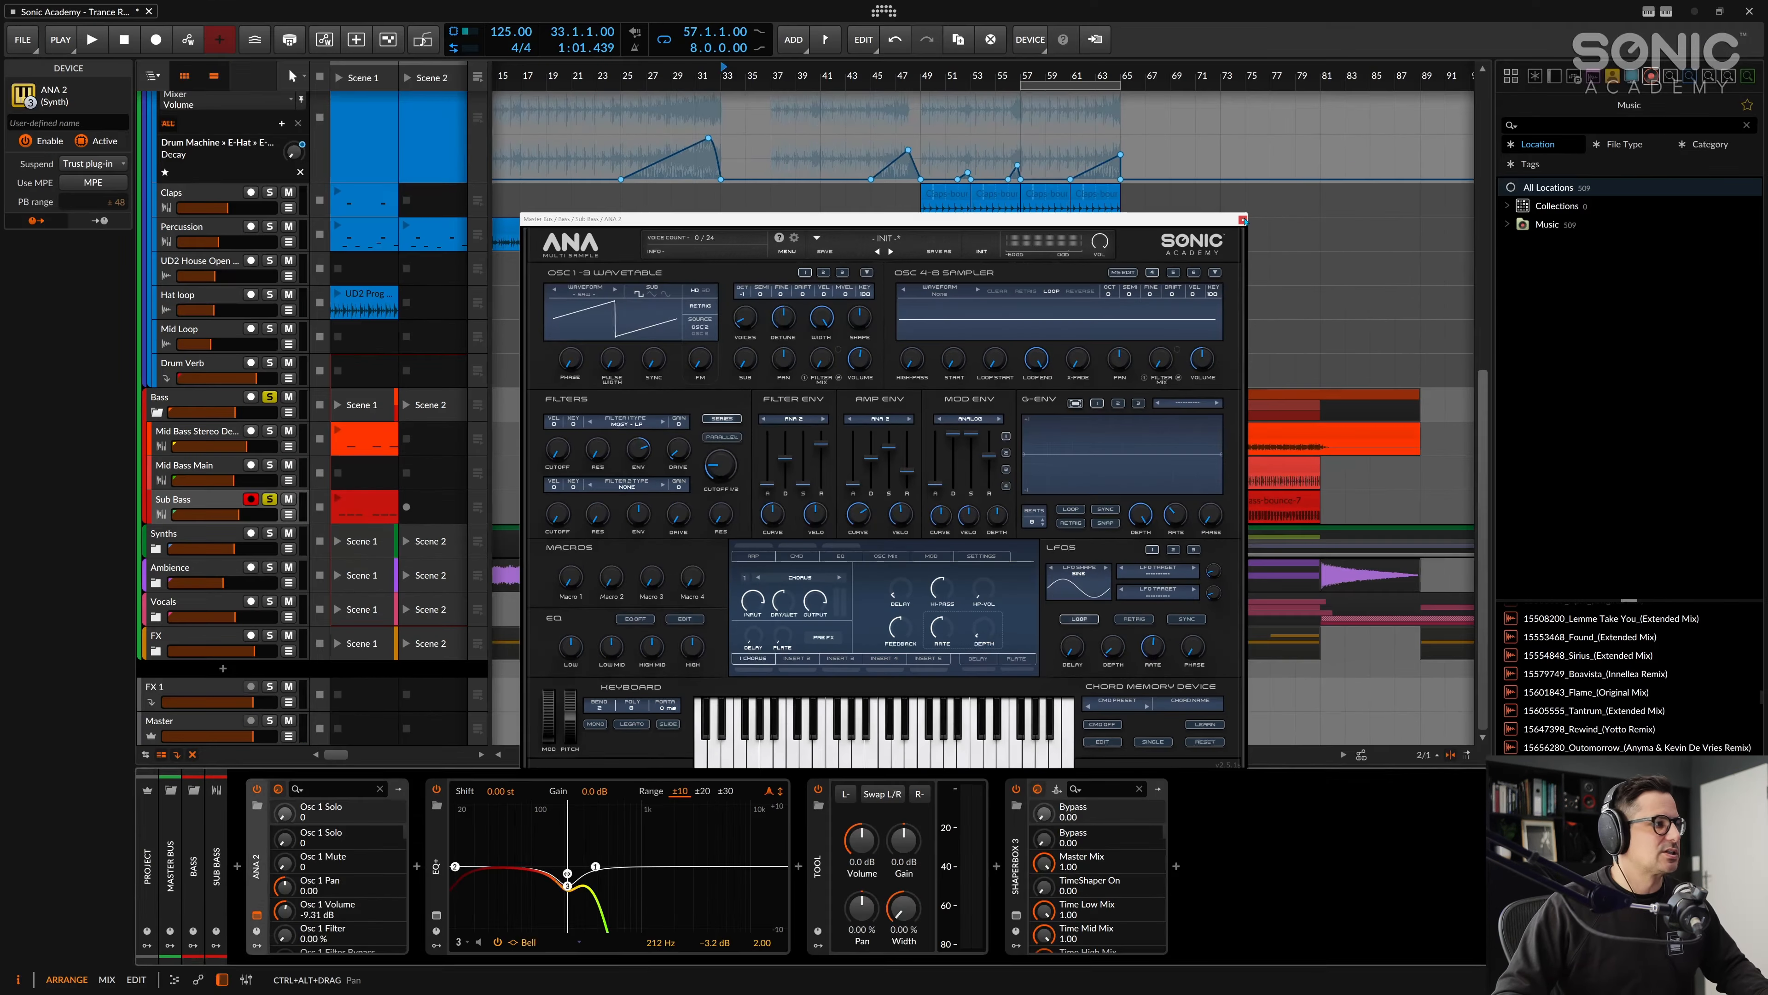
{"action": "left_click", "coordinate": [1422, 81]}
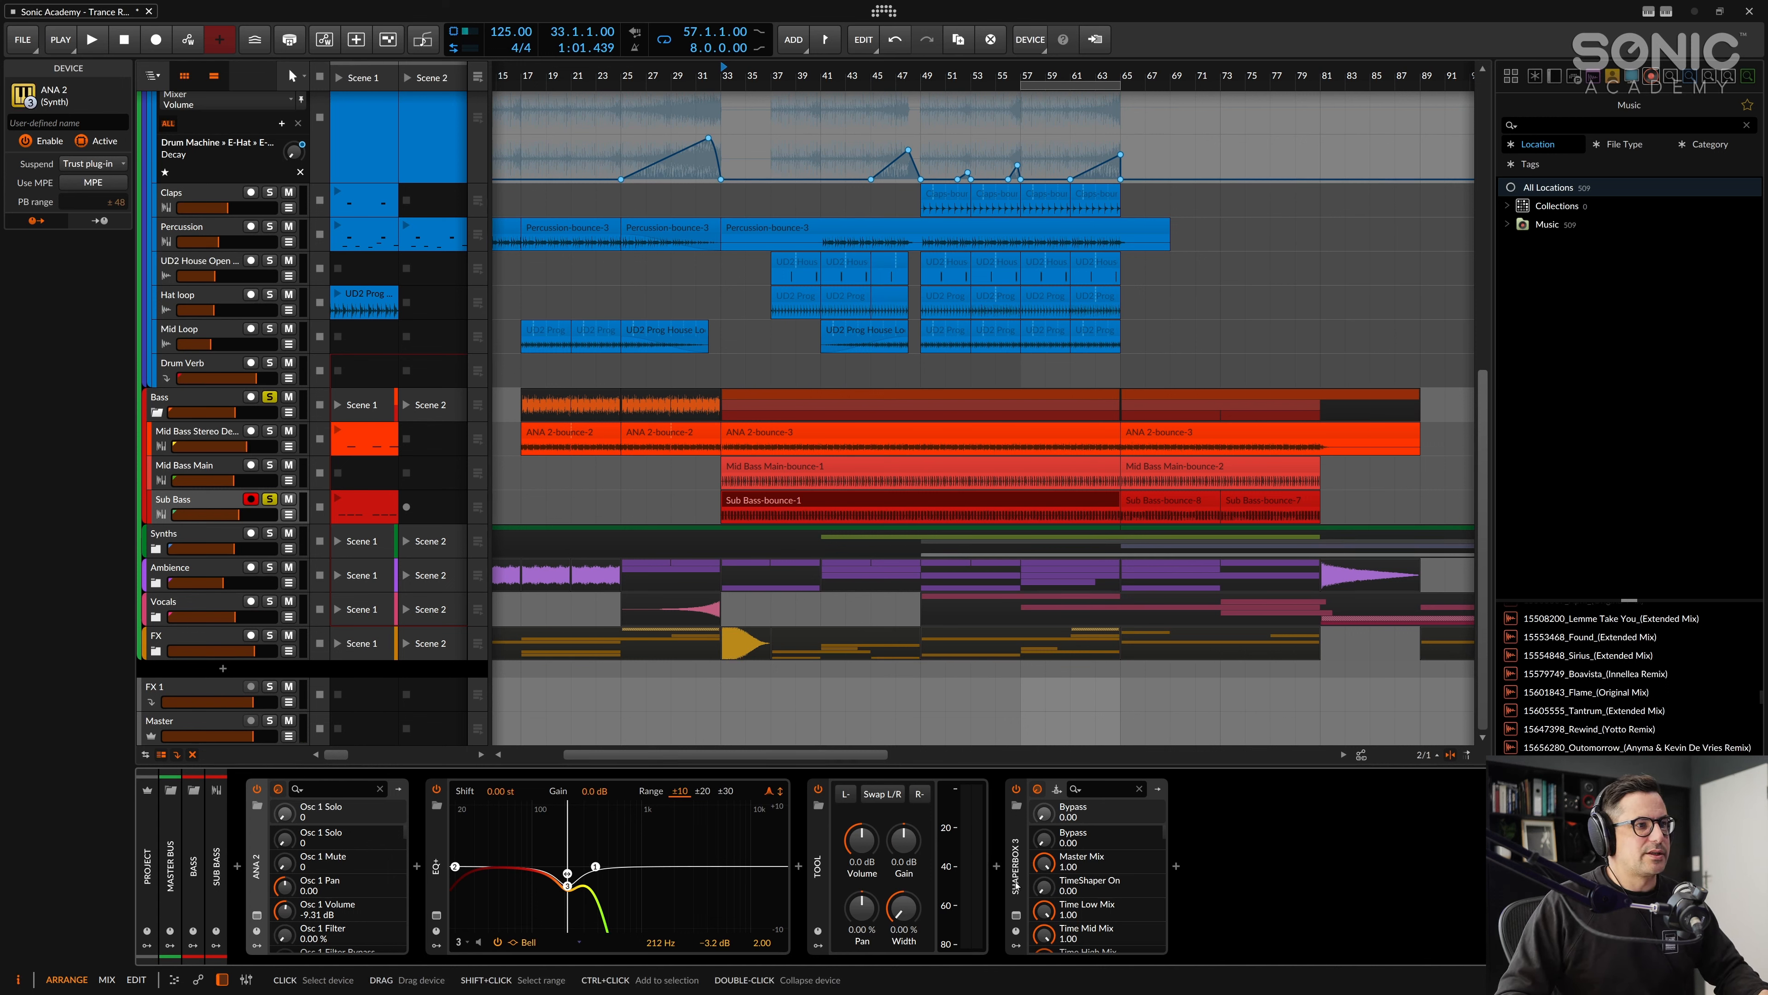
{"action": "left_click", "coordinate": [1016, 915]}
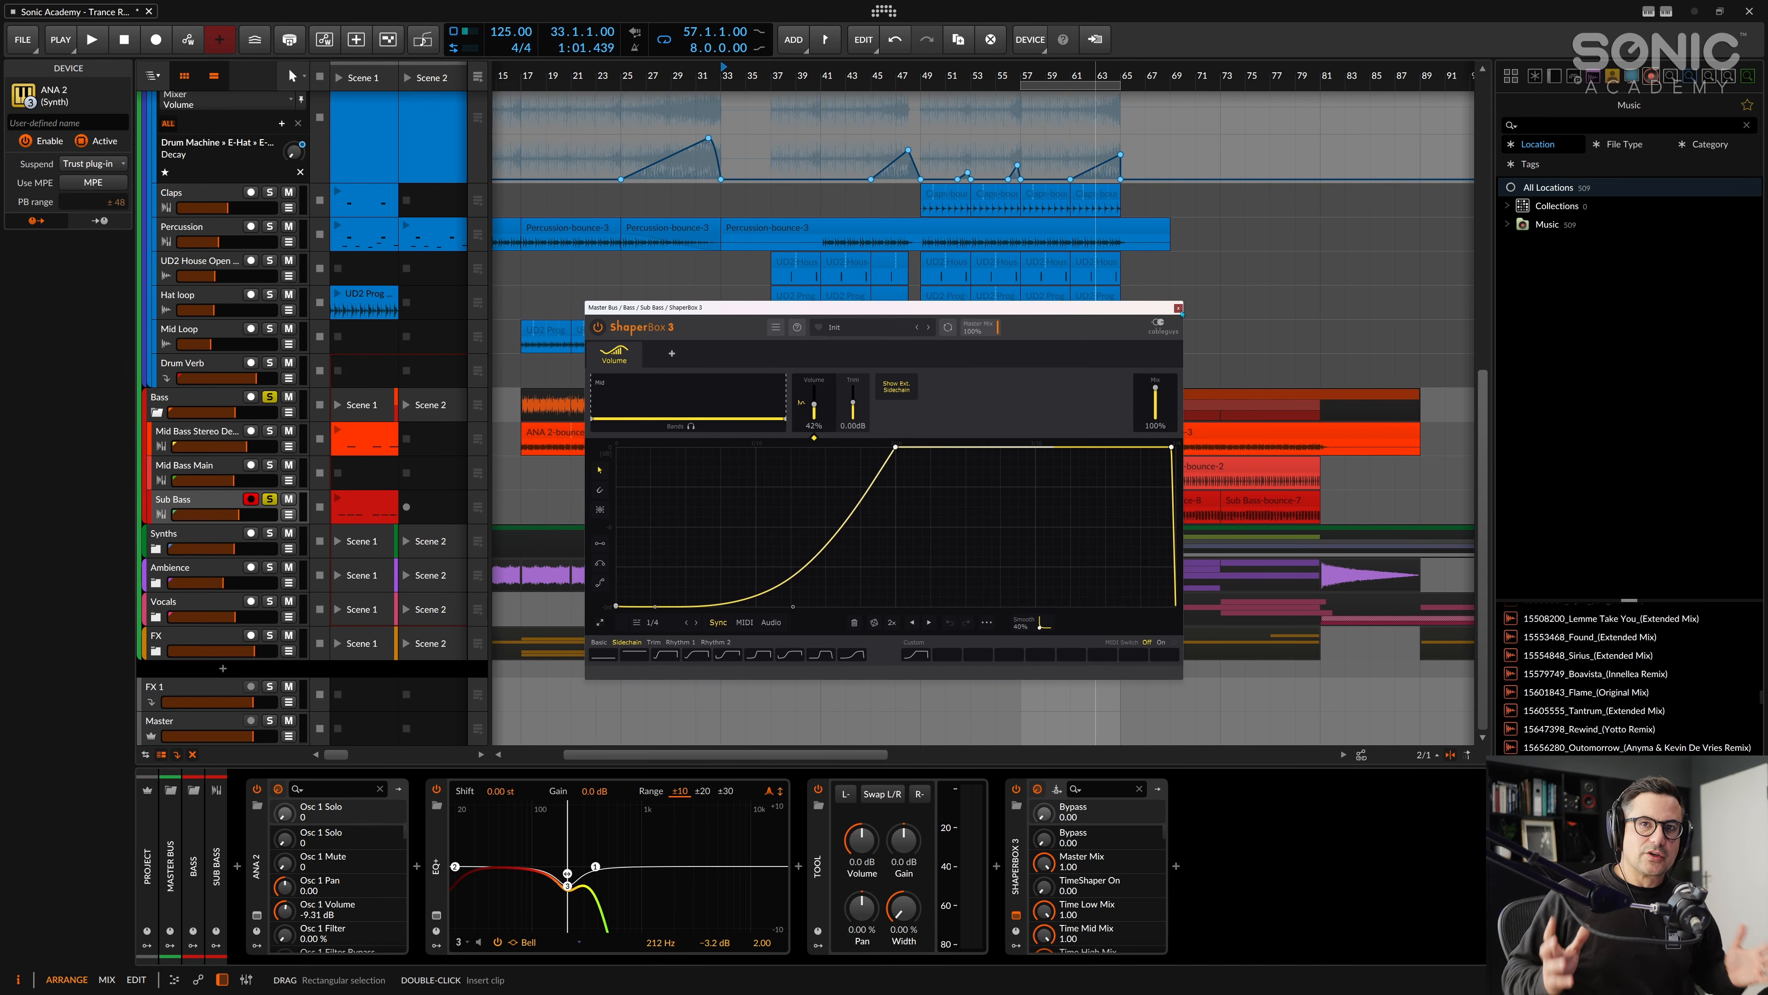
{"action": "left_click", "coordinate": [1178, 308]}
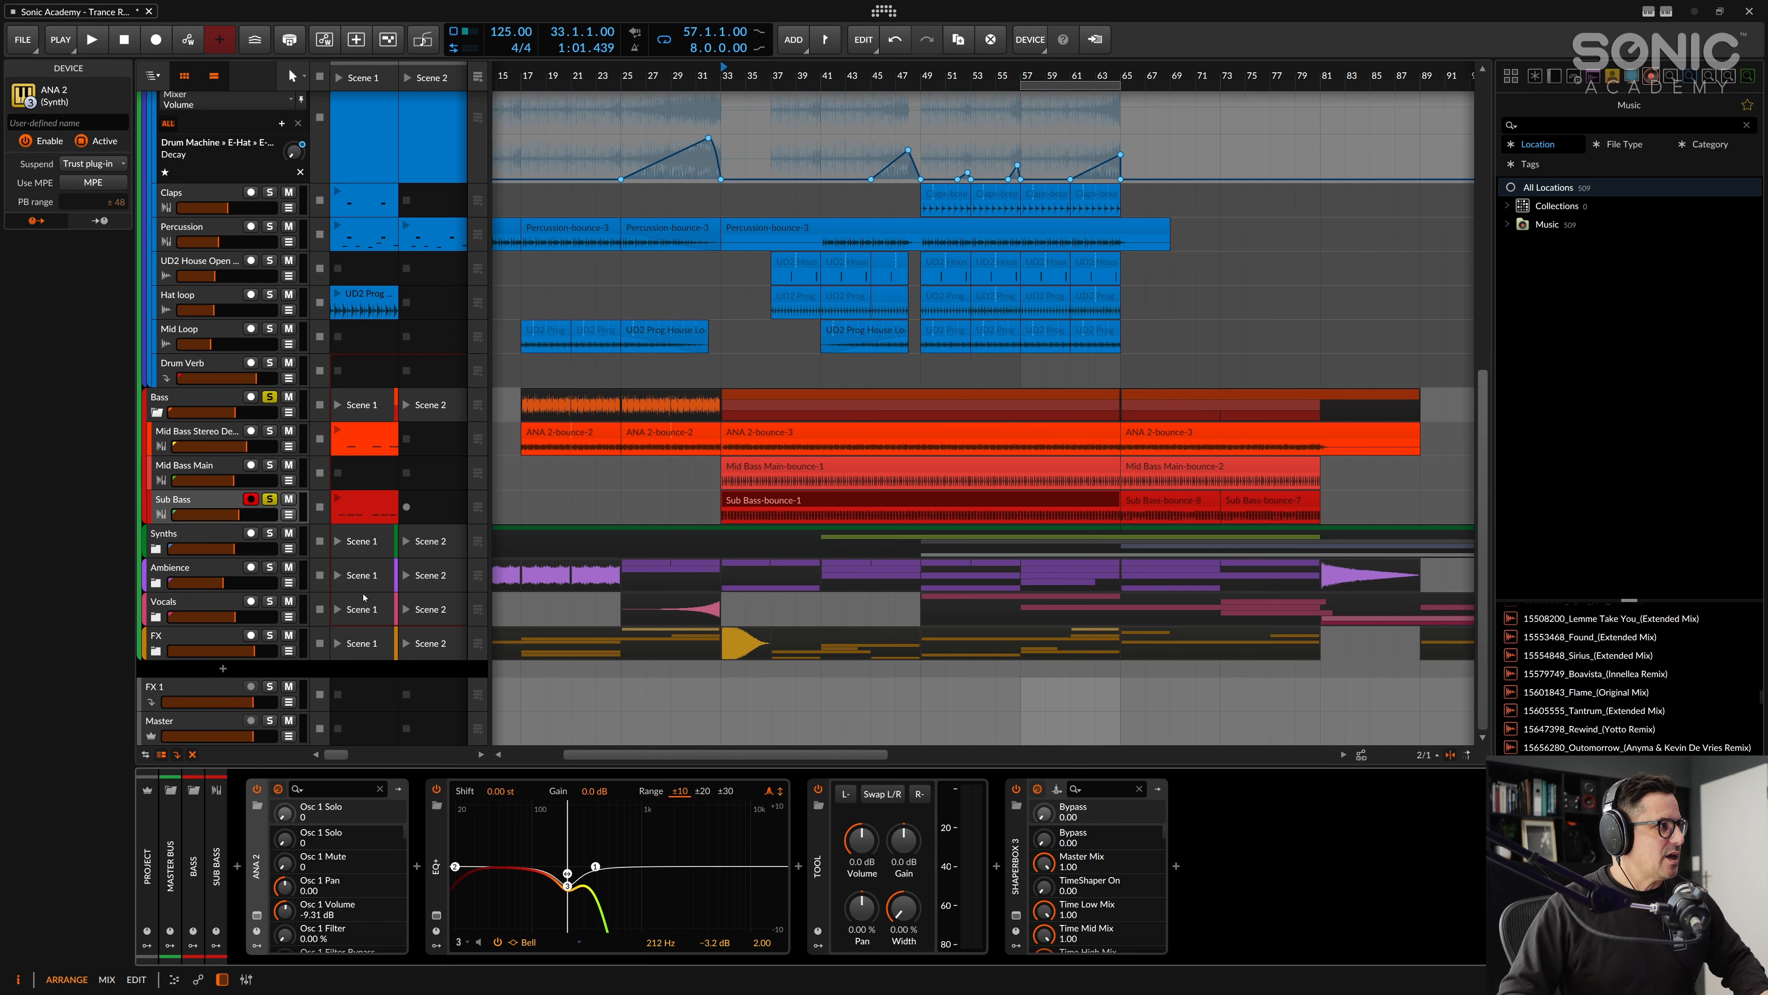
Step: Solo the Mid Bass Main track alongside Sub Bass and briefly audition the two together from bar 33
{"action": "left_click", "coordinate": [270, 465]}
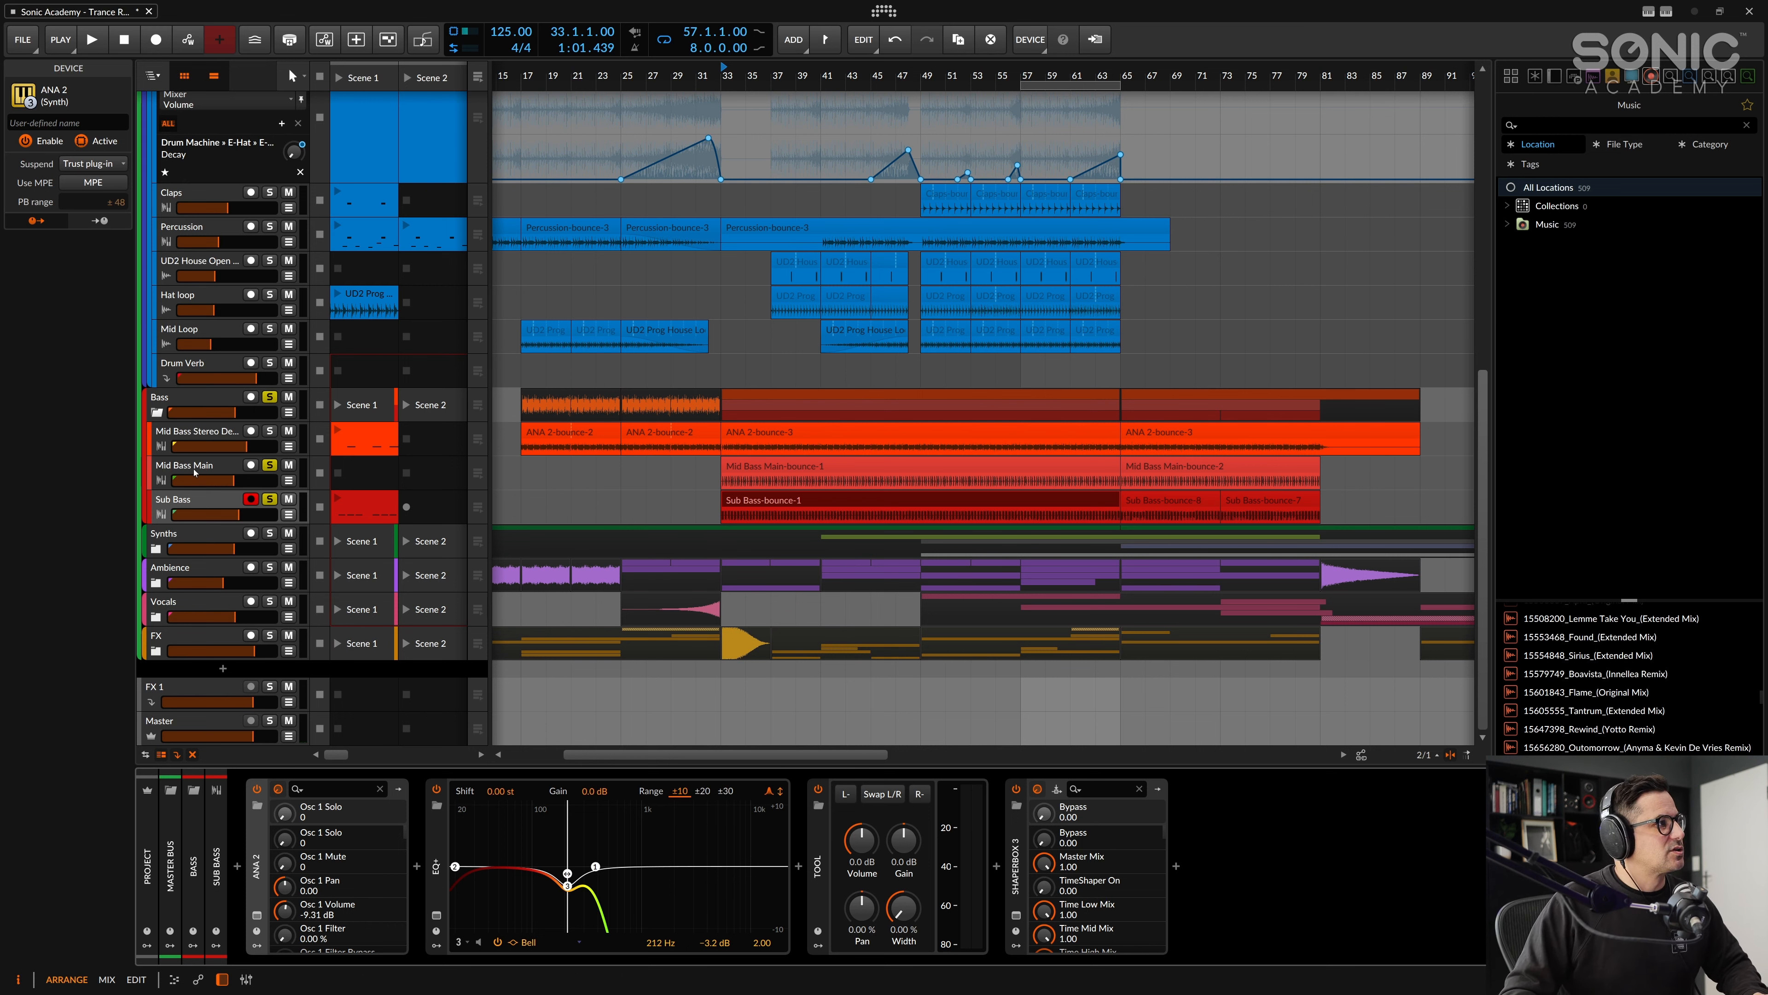
{"action": "left_click", "coordinate": [218, 470]}
{"action": "key", "text": "space"}
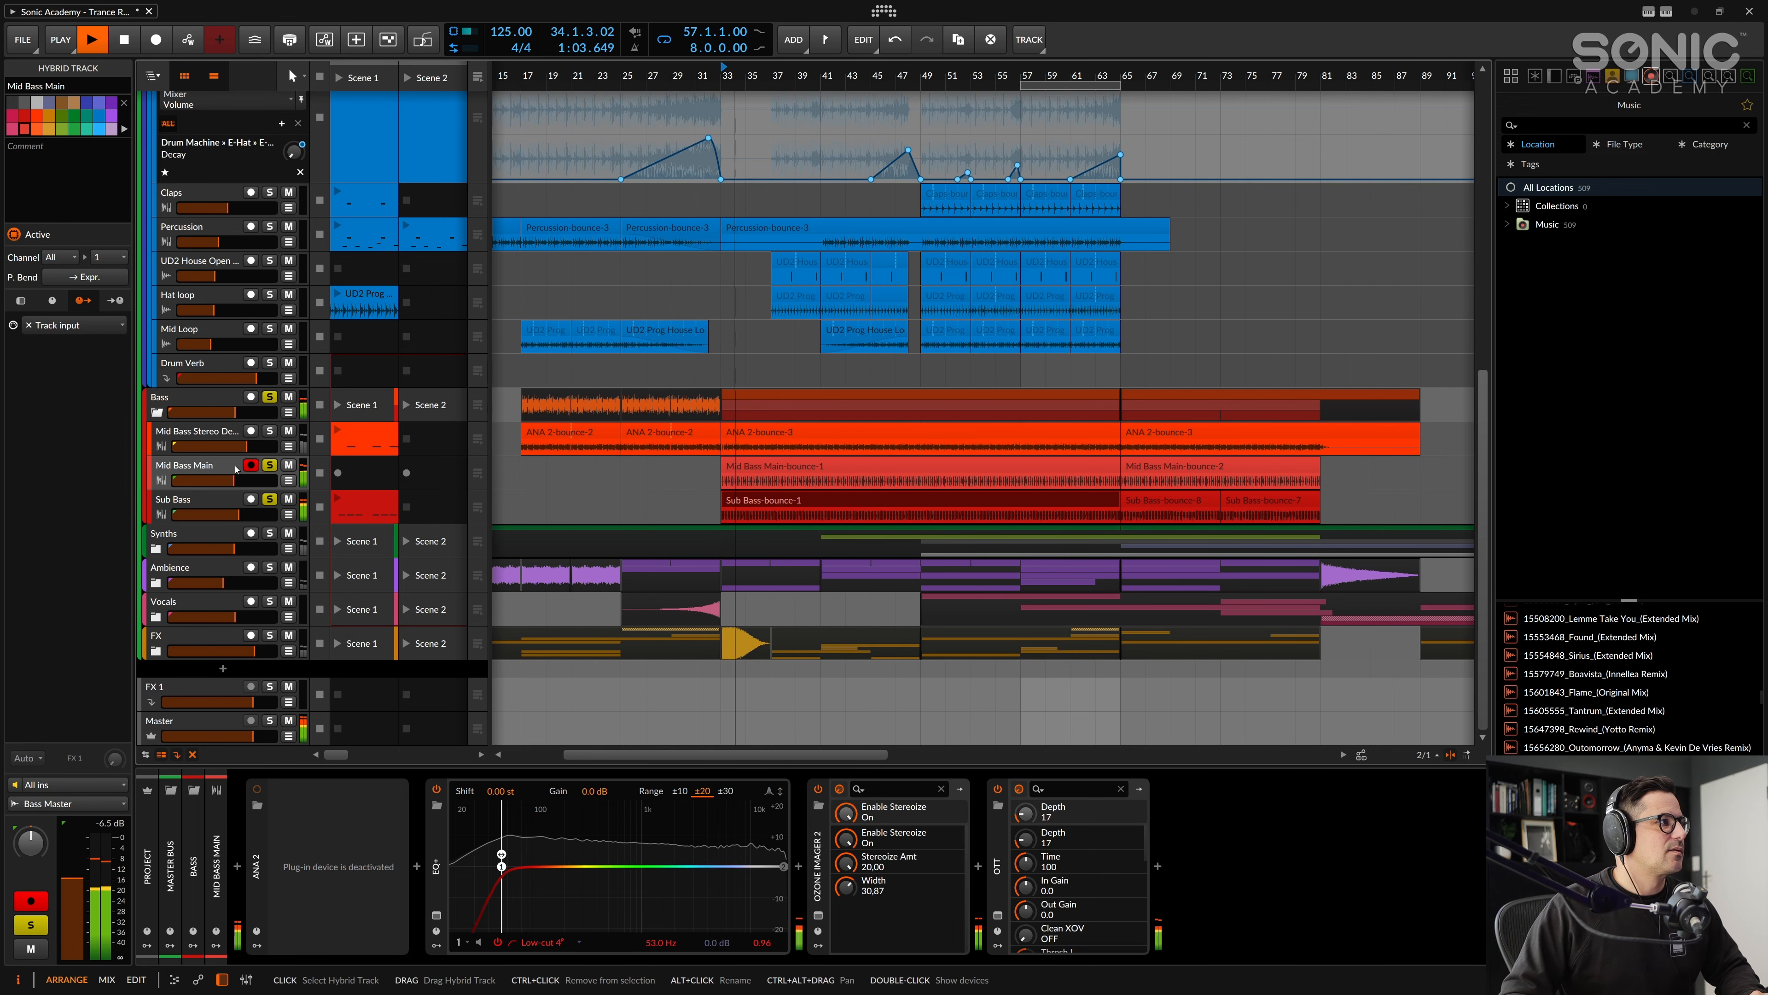
{"action": "key", "text": "space"}
Step: Compare the Sub Bass and Mid Bass Main device chains, checking the latter's ANA 2 and OTT devices
{"action": "left_click", "coordinate": [226, 516]}
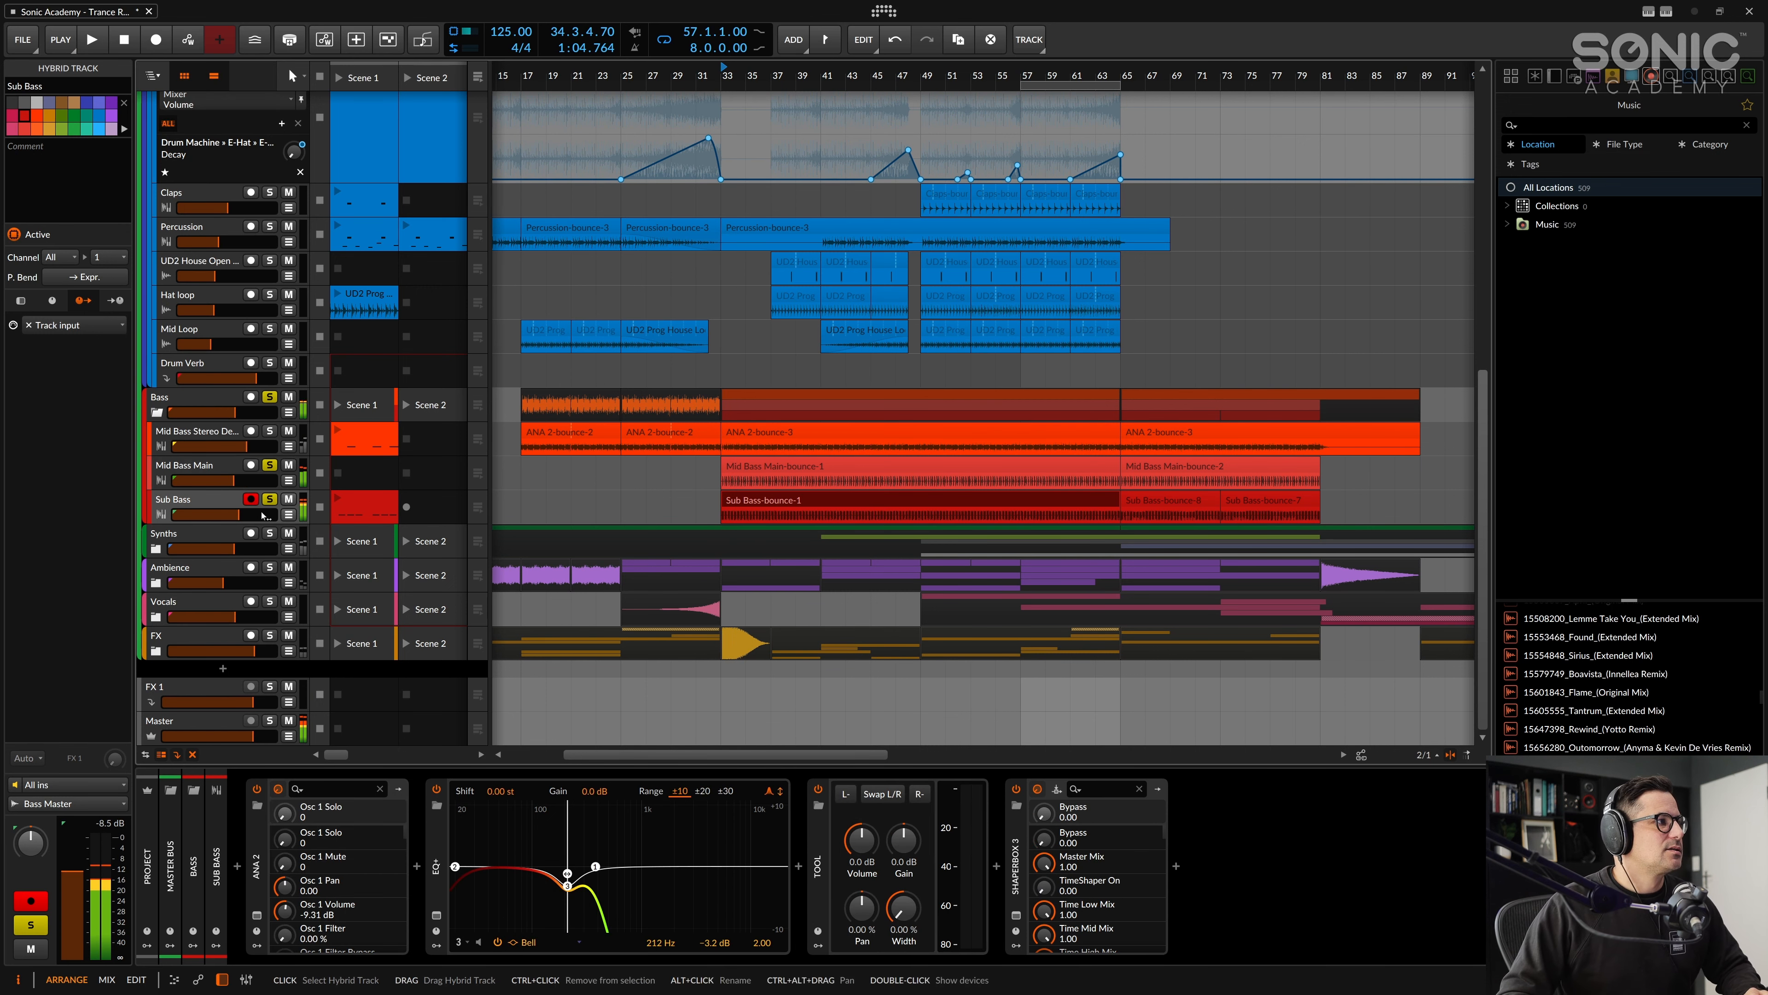
{"action": "left_click", "coordinate": [219, 470]}
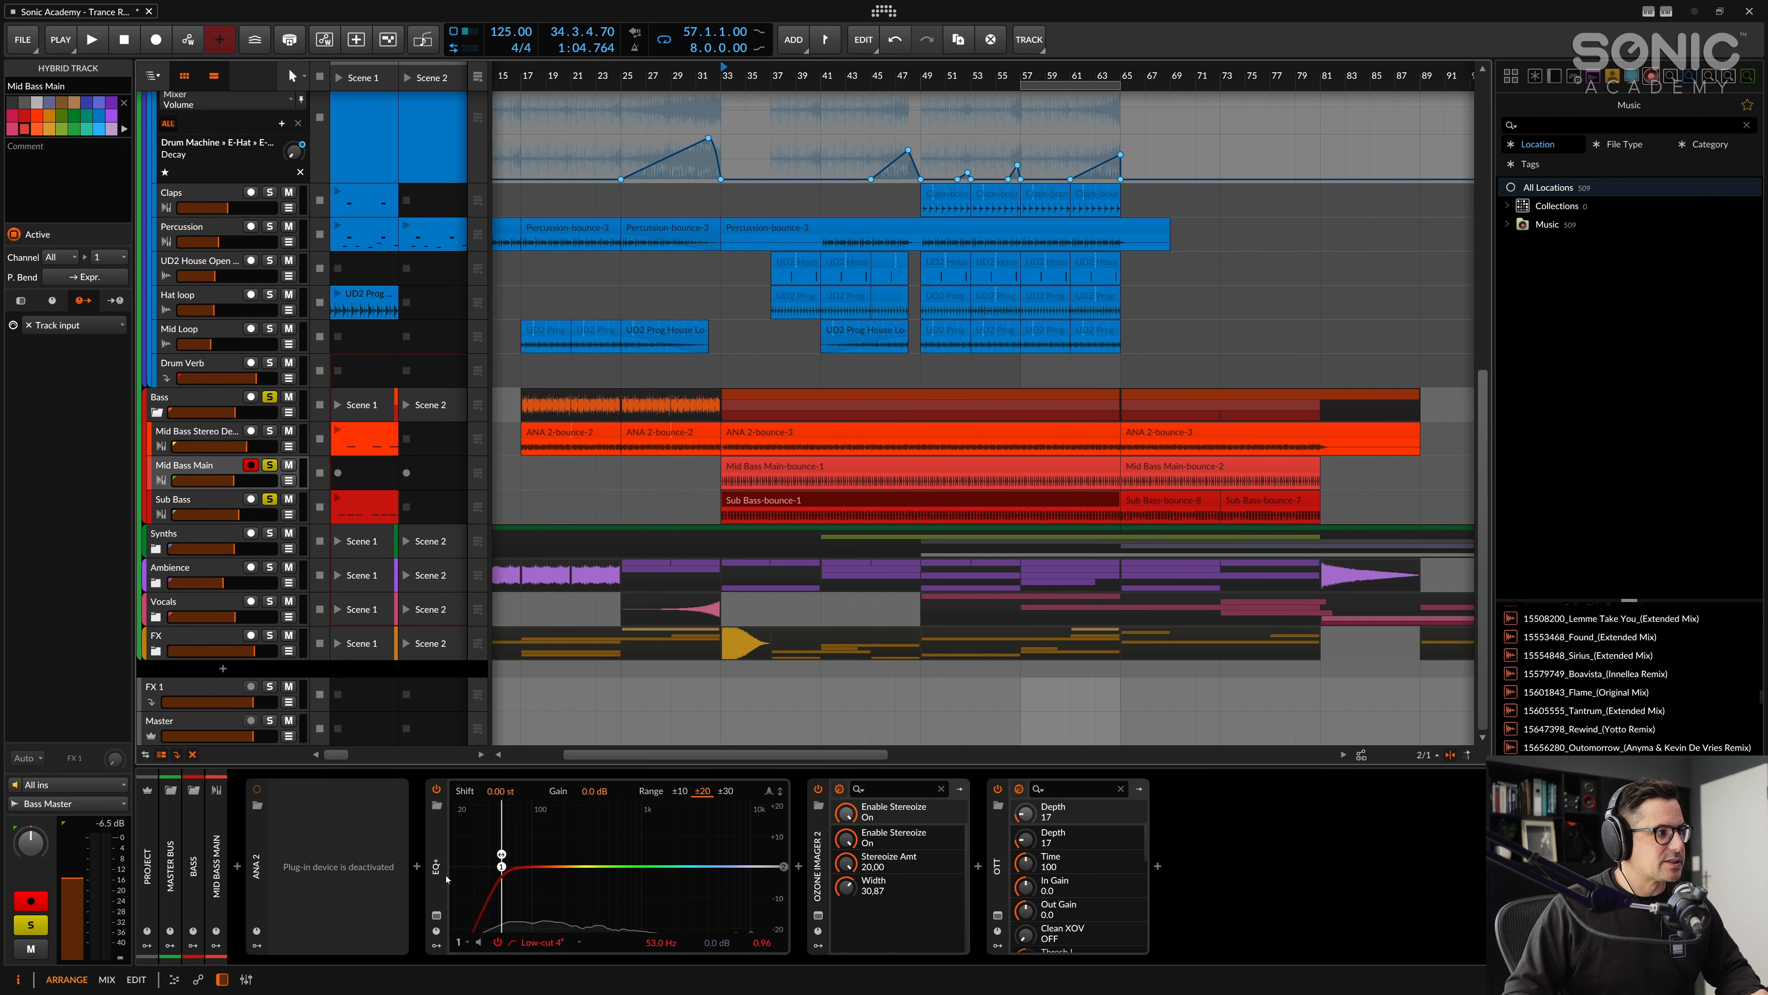
{"action": "left_click", "coordinate": [258, 879]}
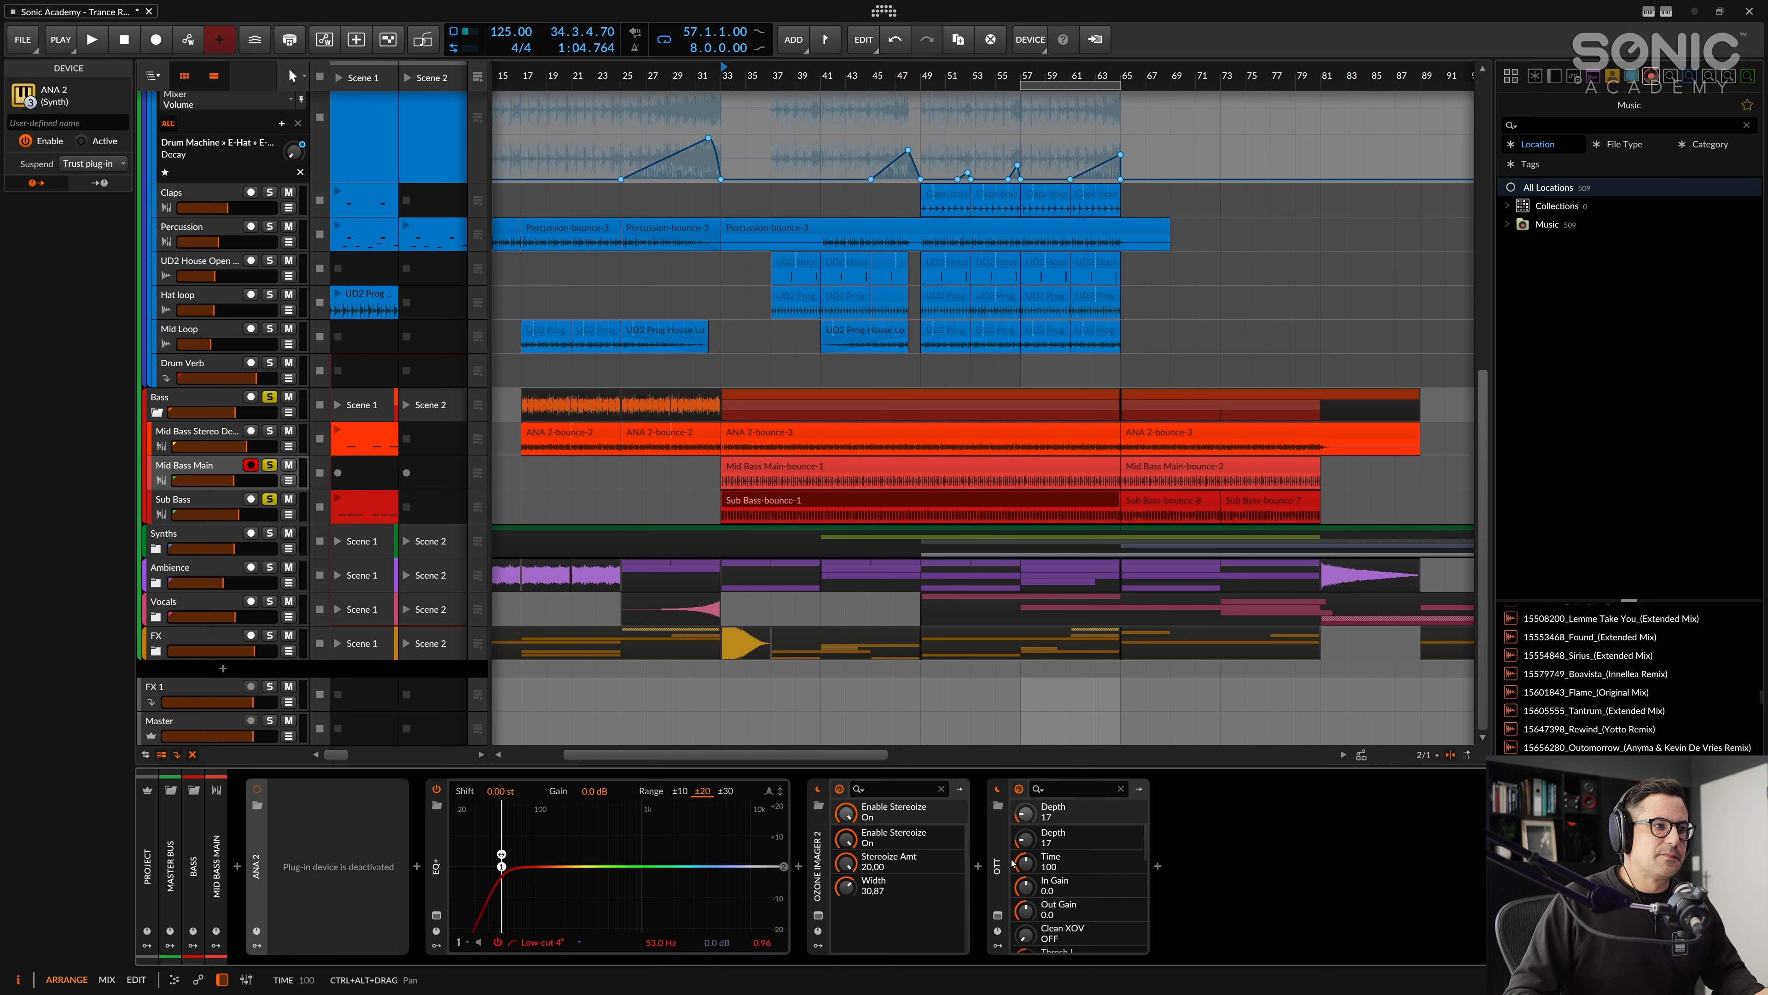
{"action": "left_click", "coordinate": [1000, 887]}
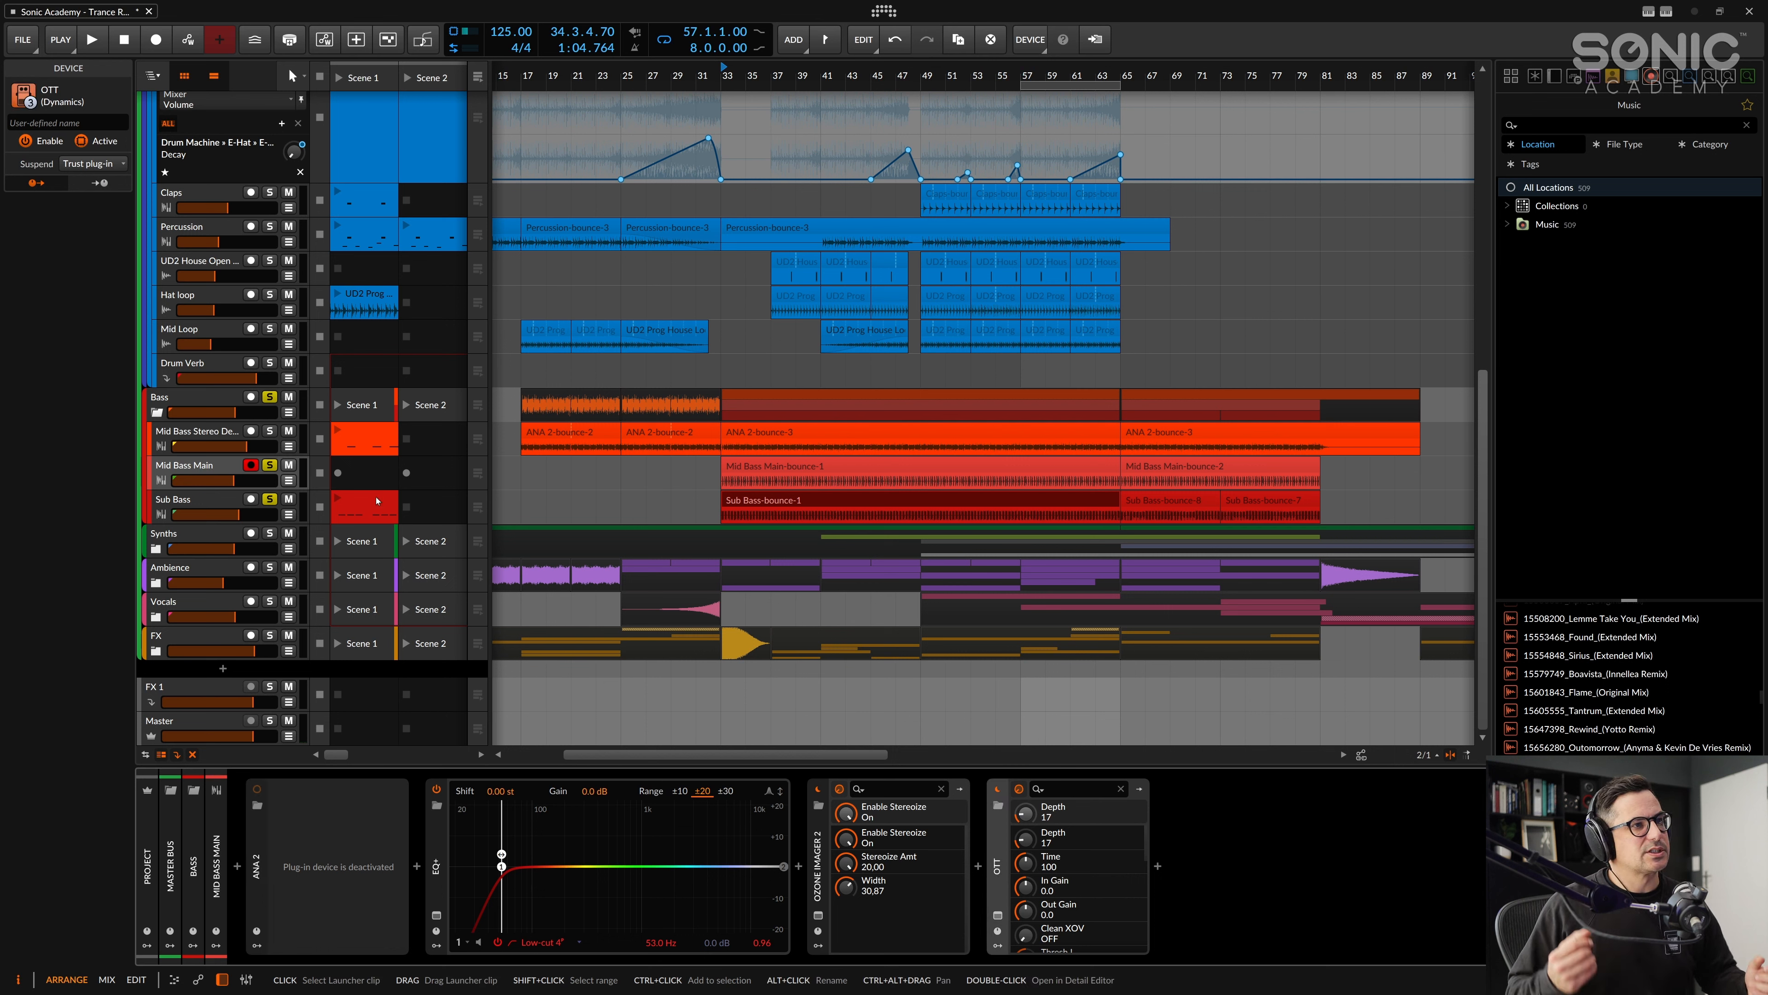
Step: Add Mid Bass Stereo Delay to the solos, audition all three basses from bar 33 and view its device chain and ANA 2-bounce-3 clip
{"action": "left_click", "coordinate": [269, 431]}
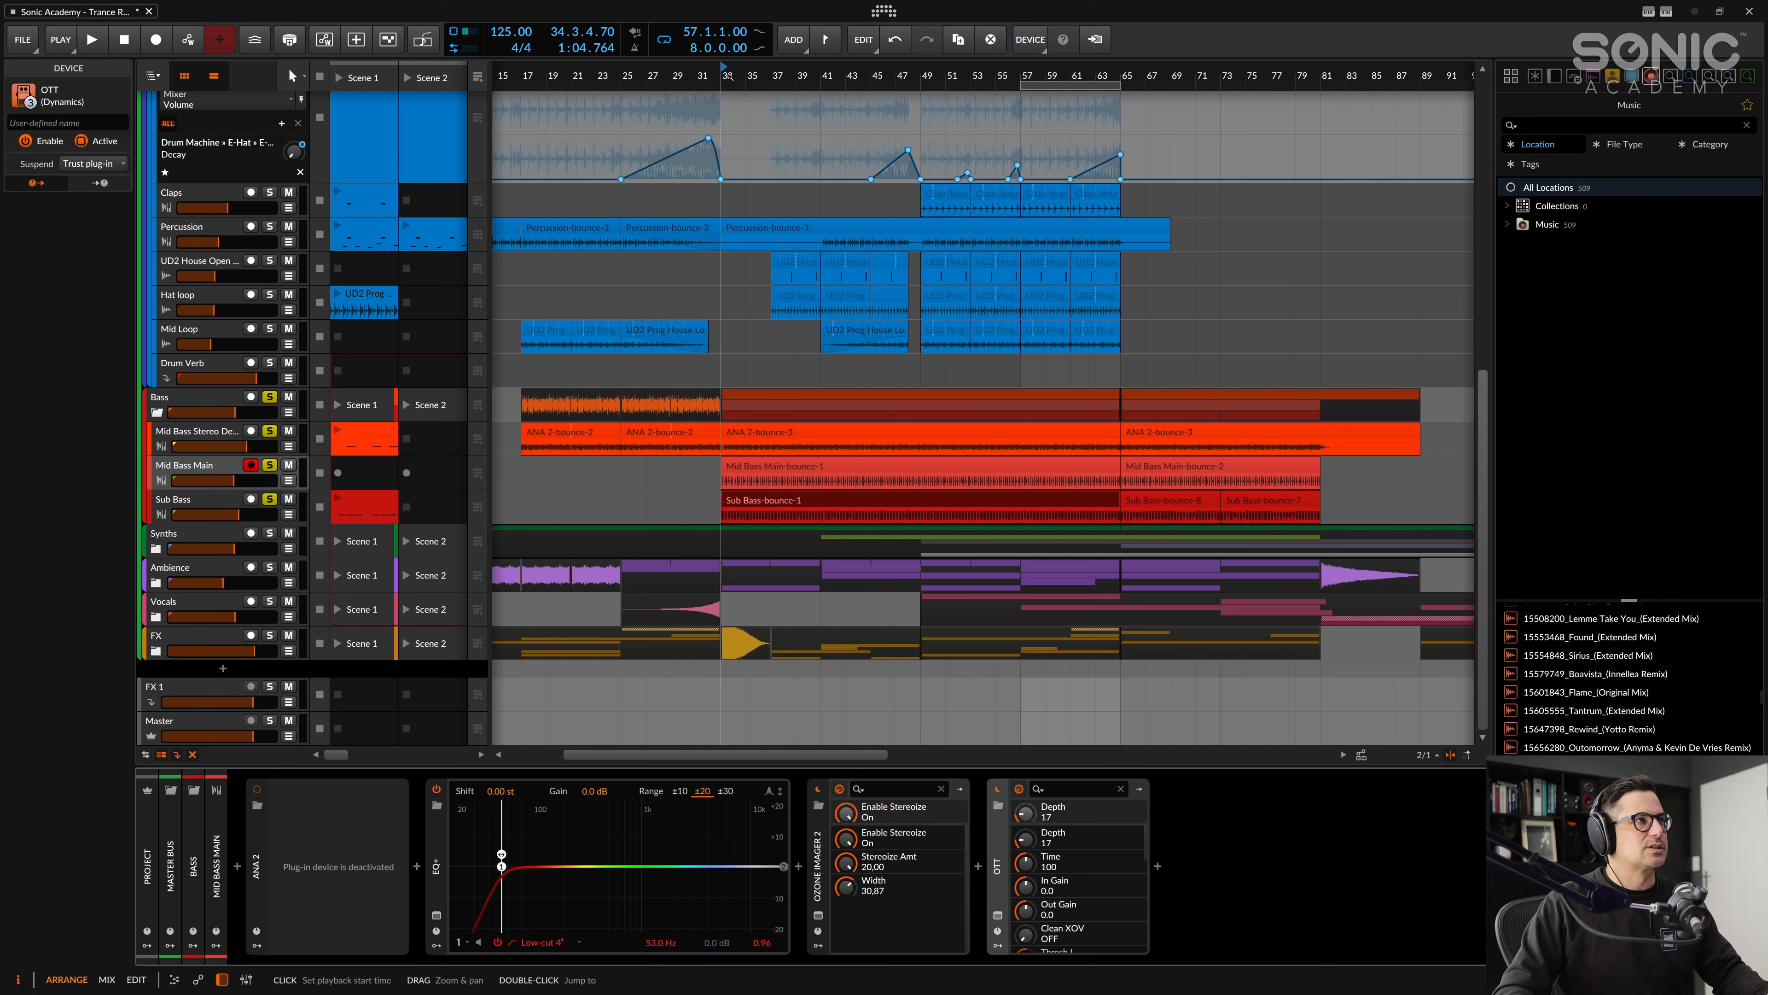
{"action": "left_click", "coordinate": [775, 468]}
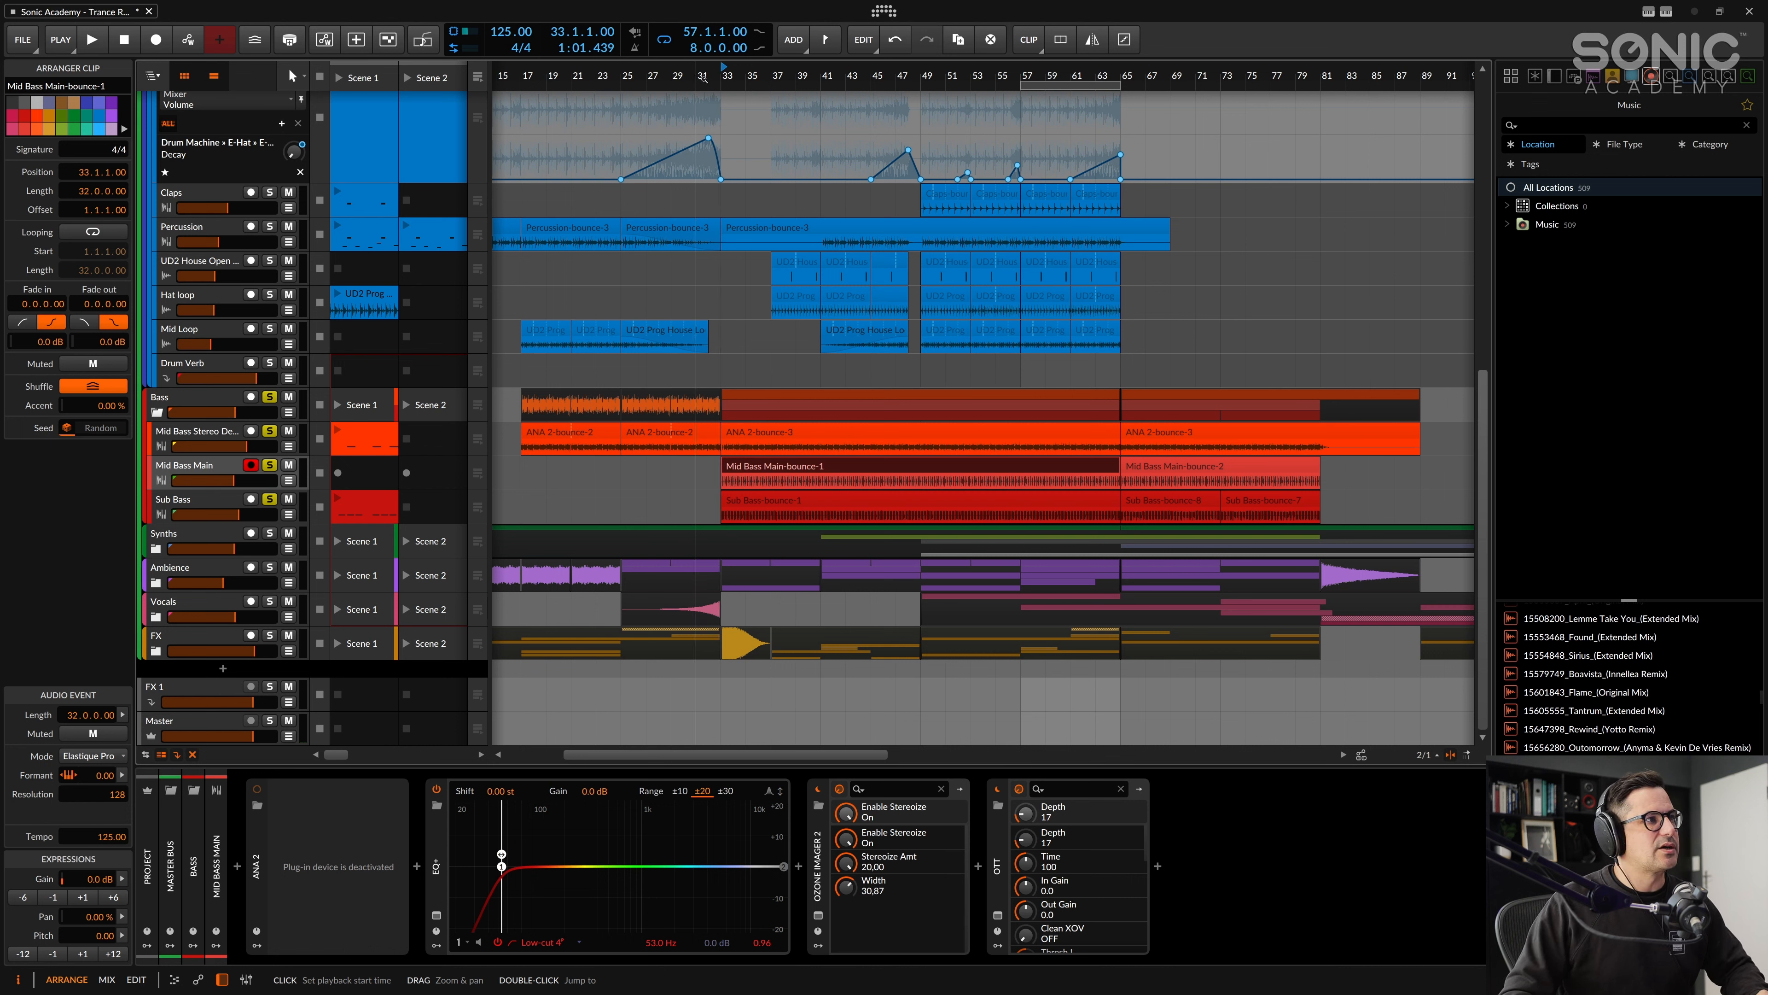
{"action": "key", "text": "space"}
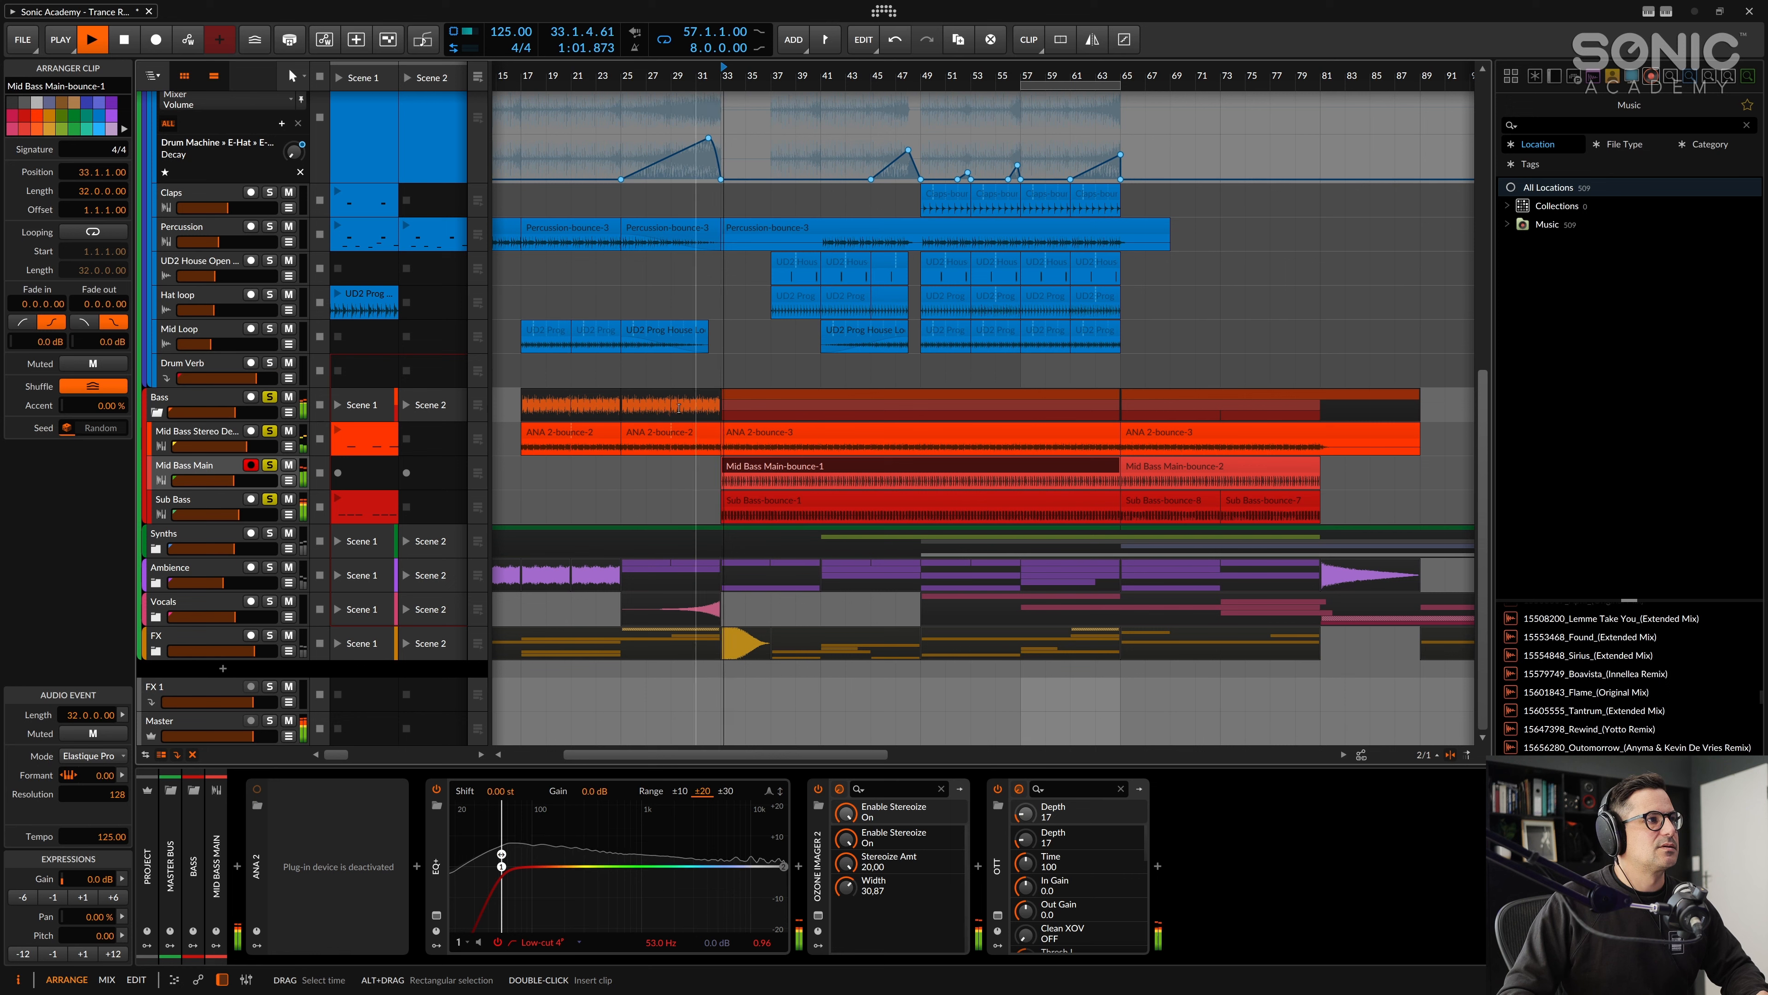
{"action": "left_click", "coordinate": [226, 438]}
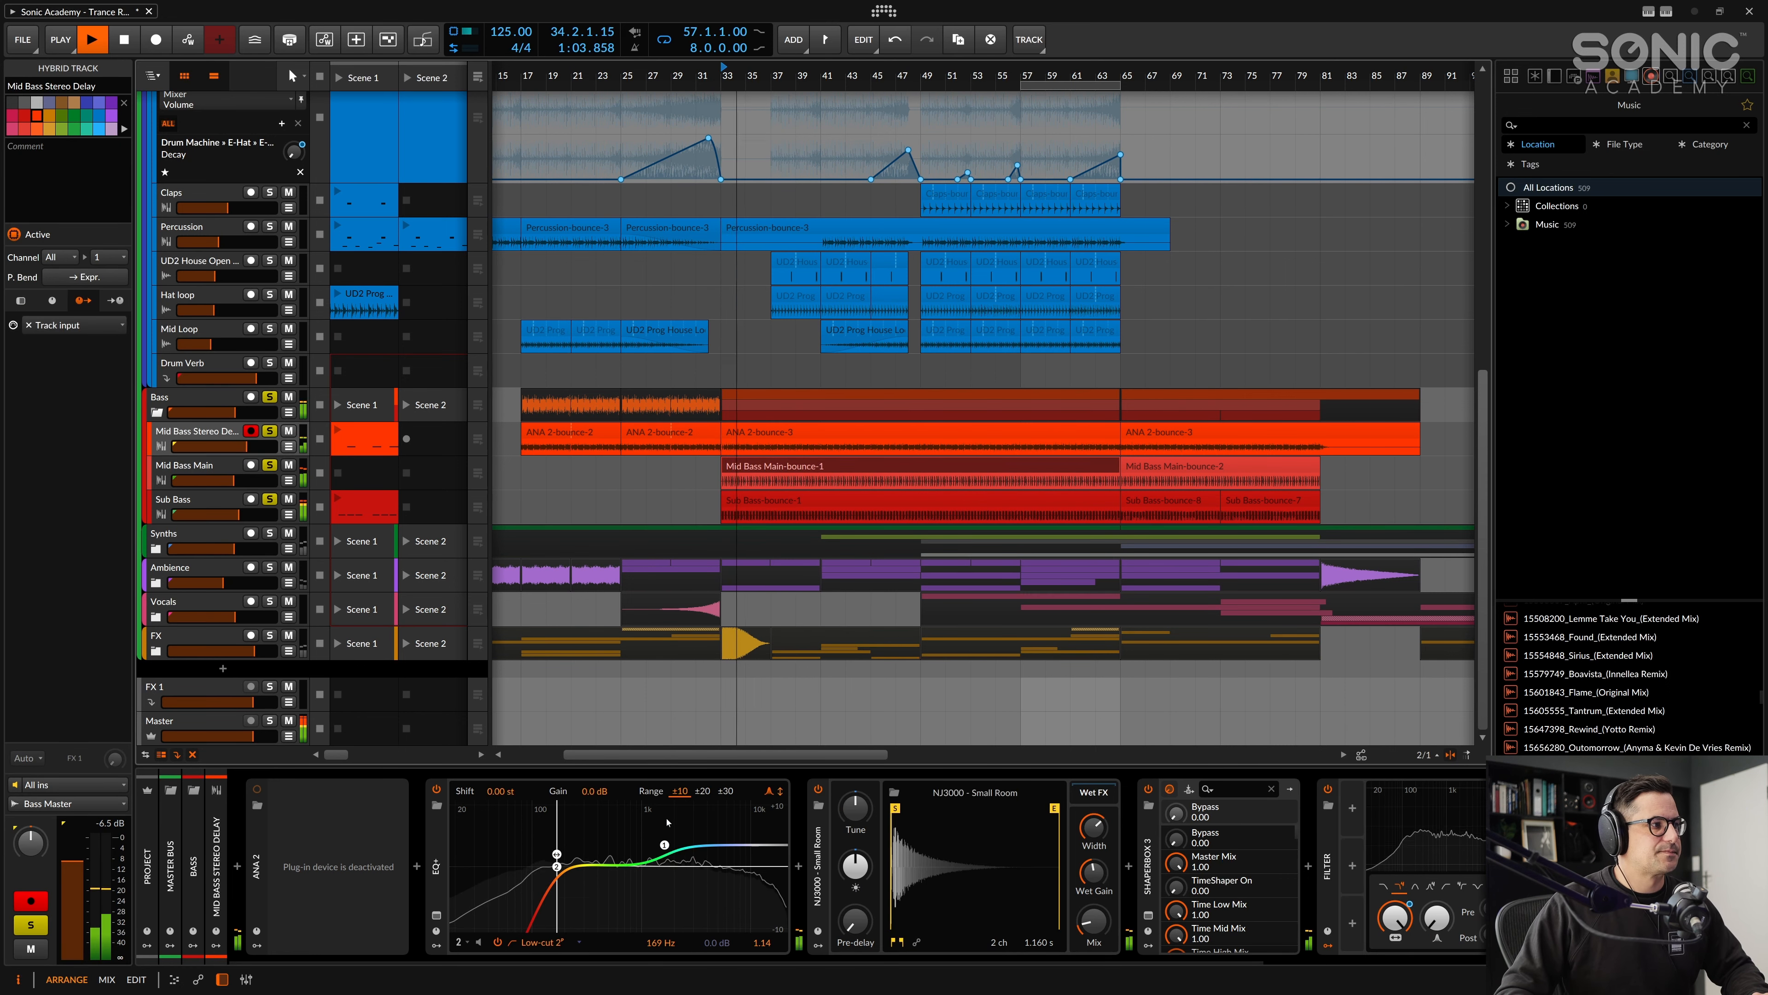
{"action": "mouse_move", "coordinate": [470, 961]}
{"action": "left_mouse_down"}
{"action": "mouse_move", "coordinate": [698, 989]}
{"action": "mouse_move", "coordinate": [691, 962]}
{"action": "mouse_move", "coordinate": [481, 960]}
{"action": "left_mouse_up"}
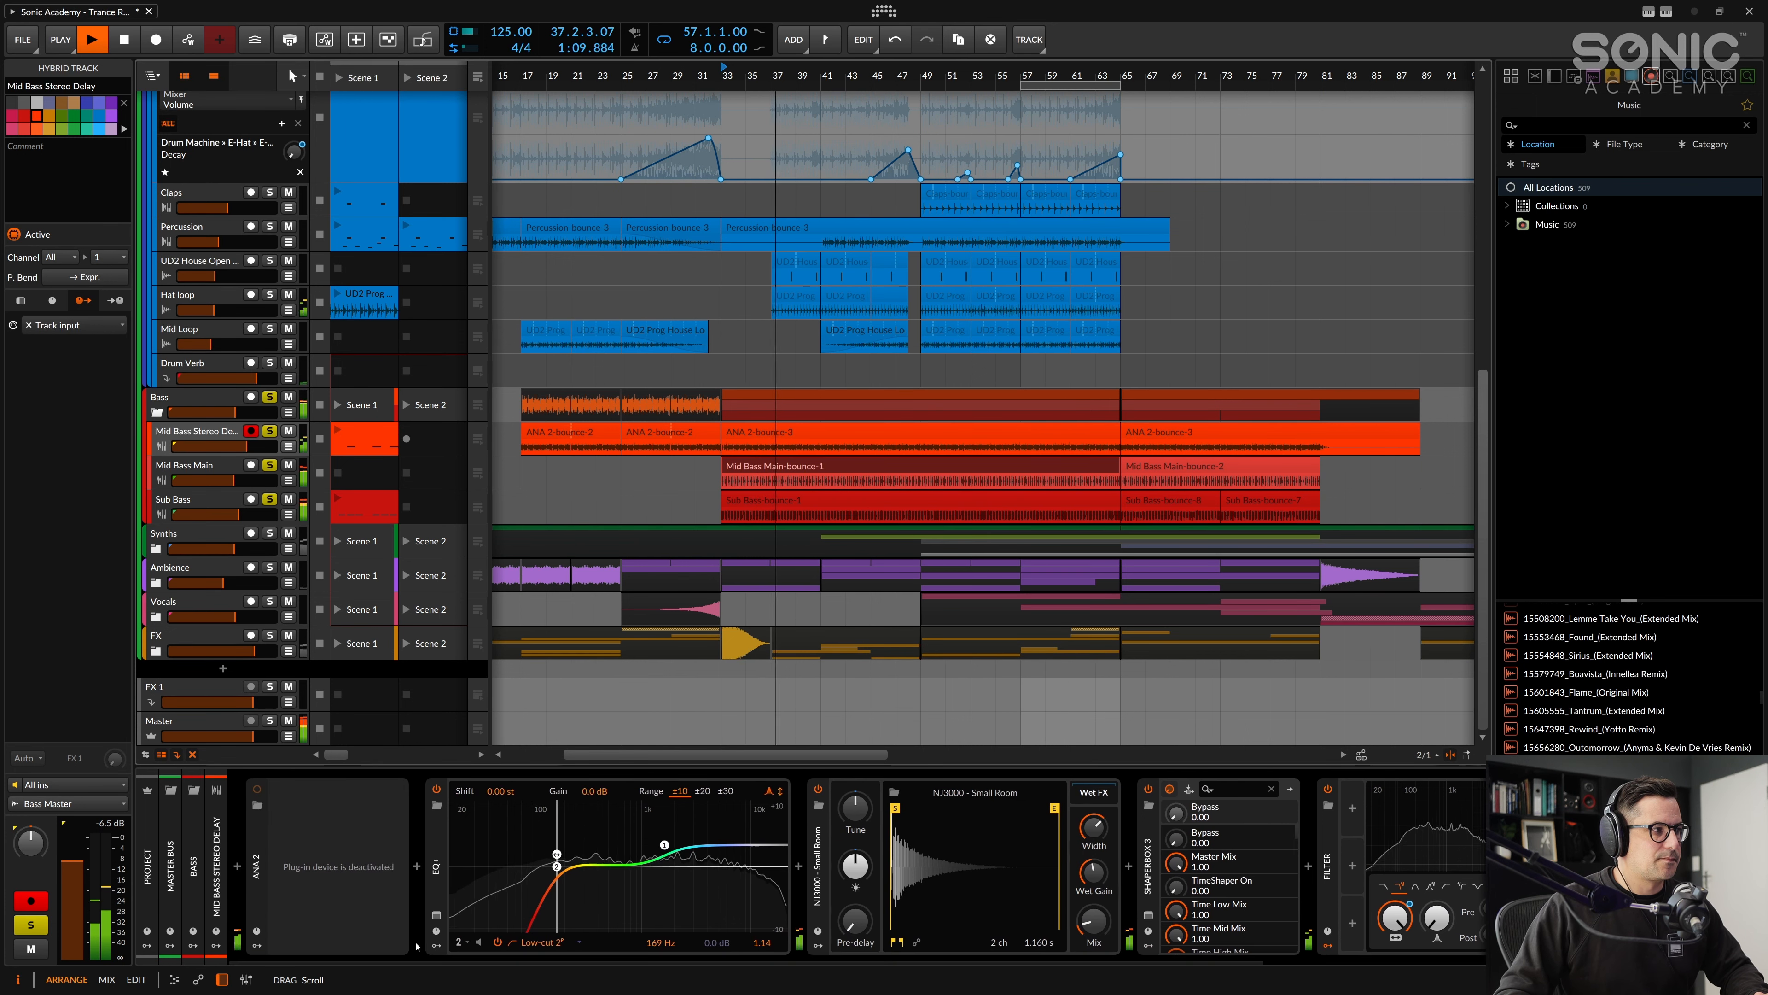
{"action": "key", "text": "space"}
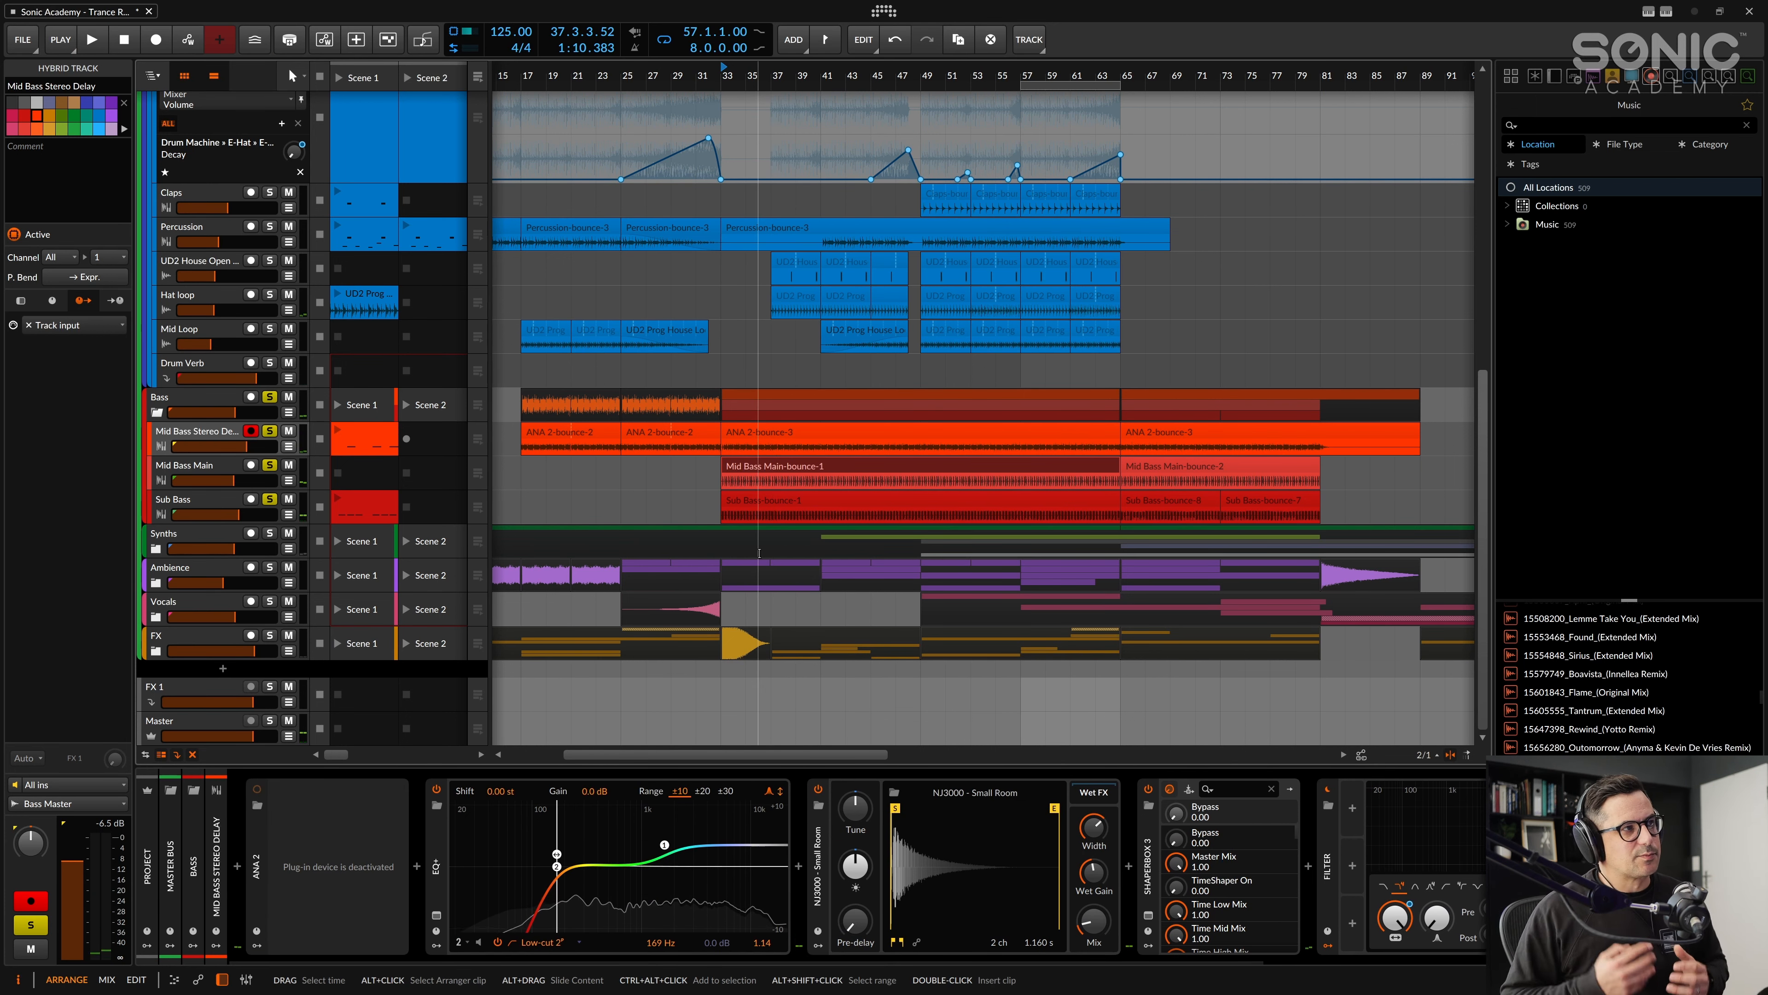
{"action": "left_click", "coordinate": [830, 433]}
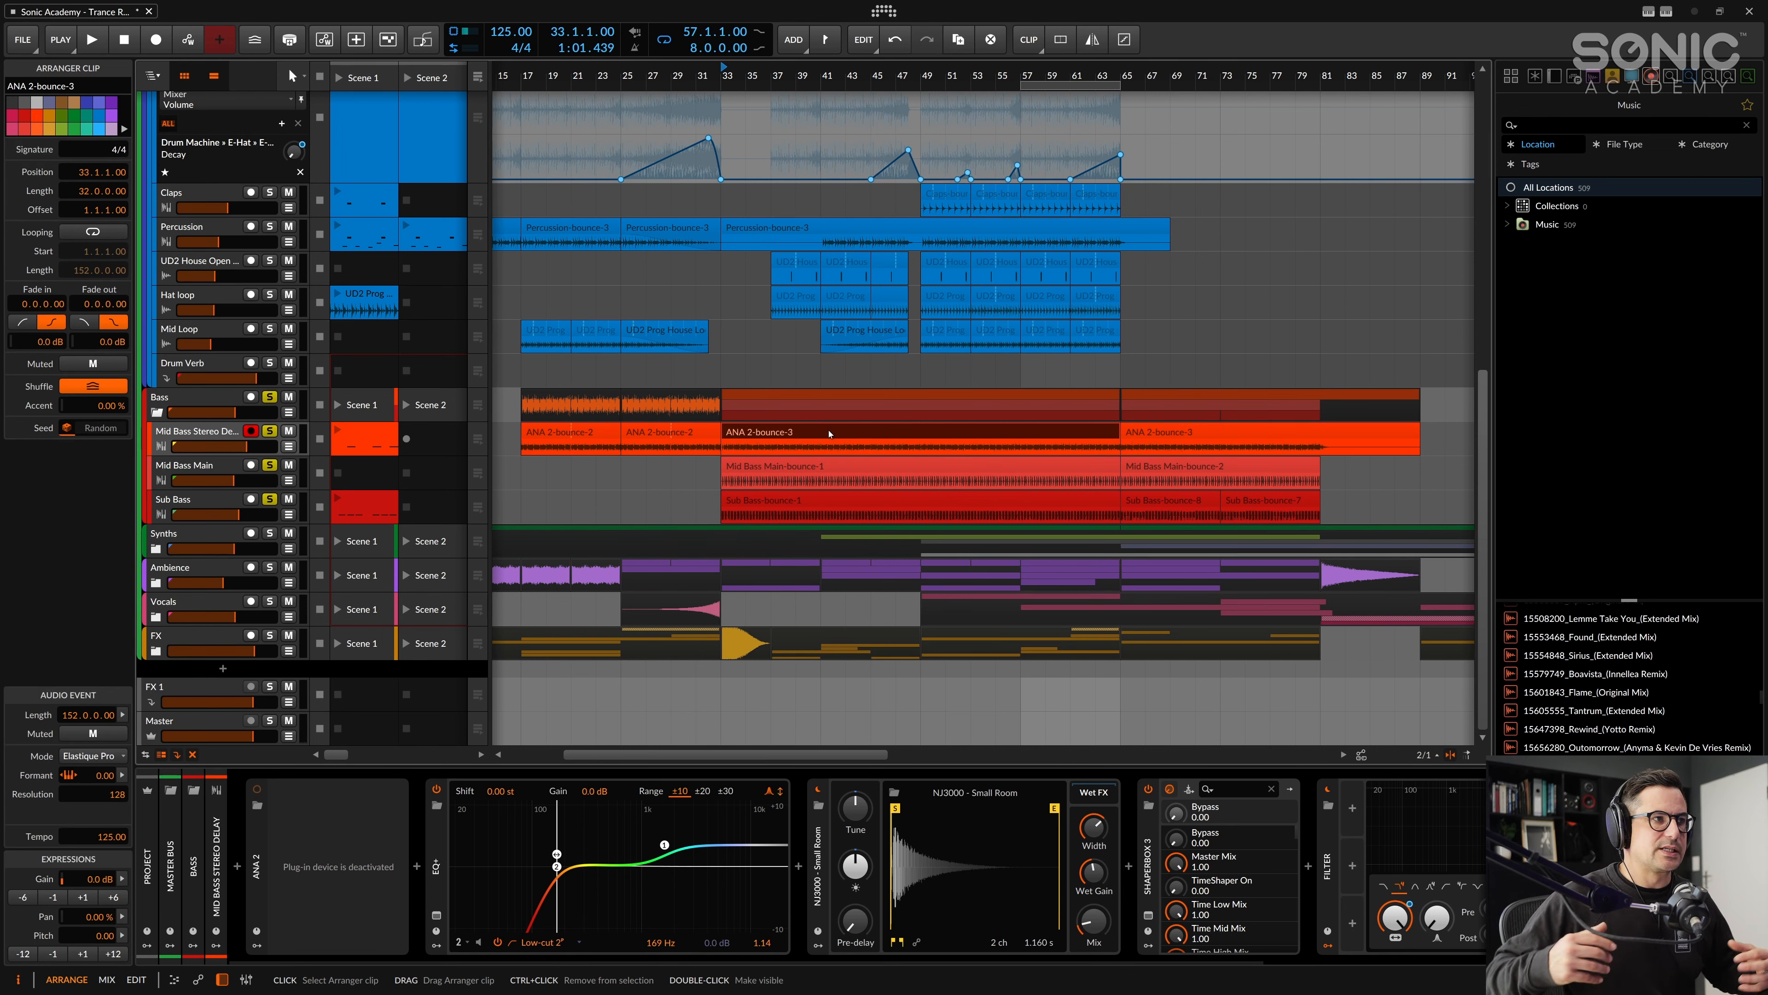
{"action": "key", "text": "space"}
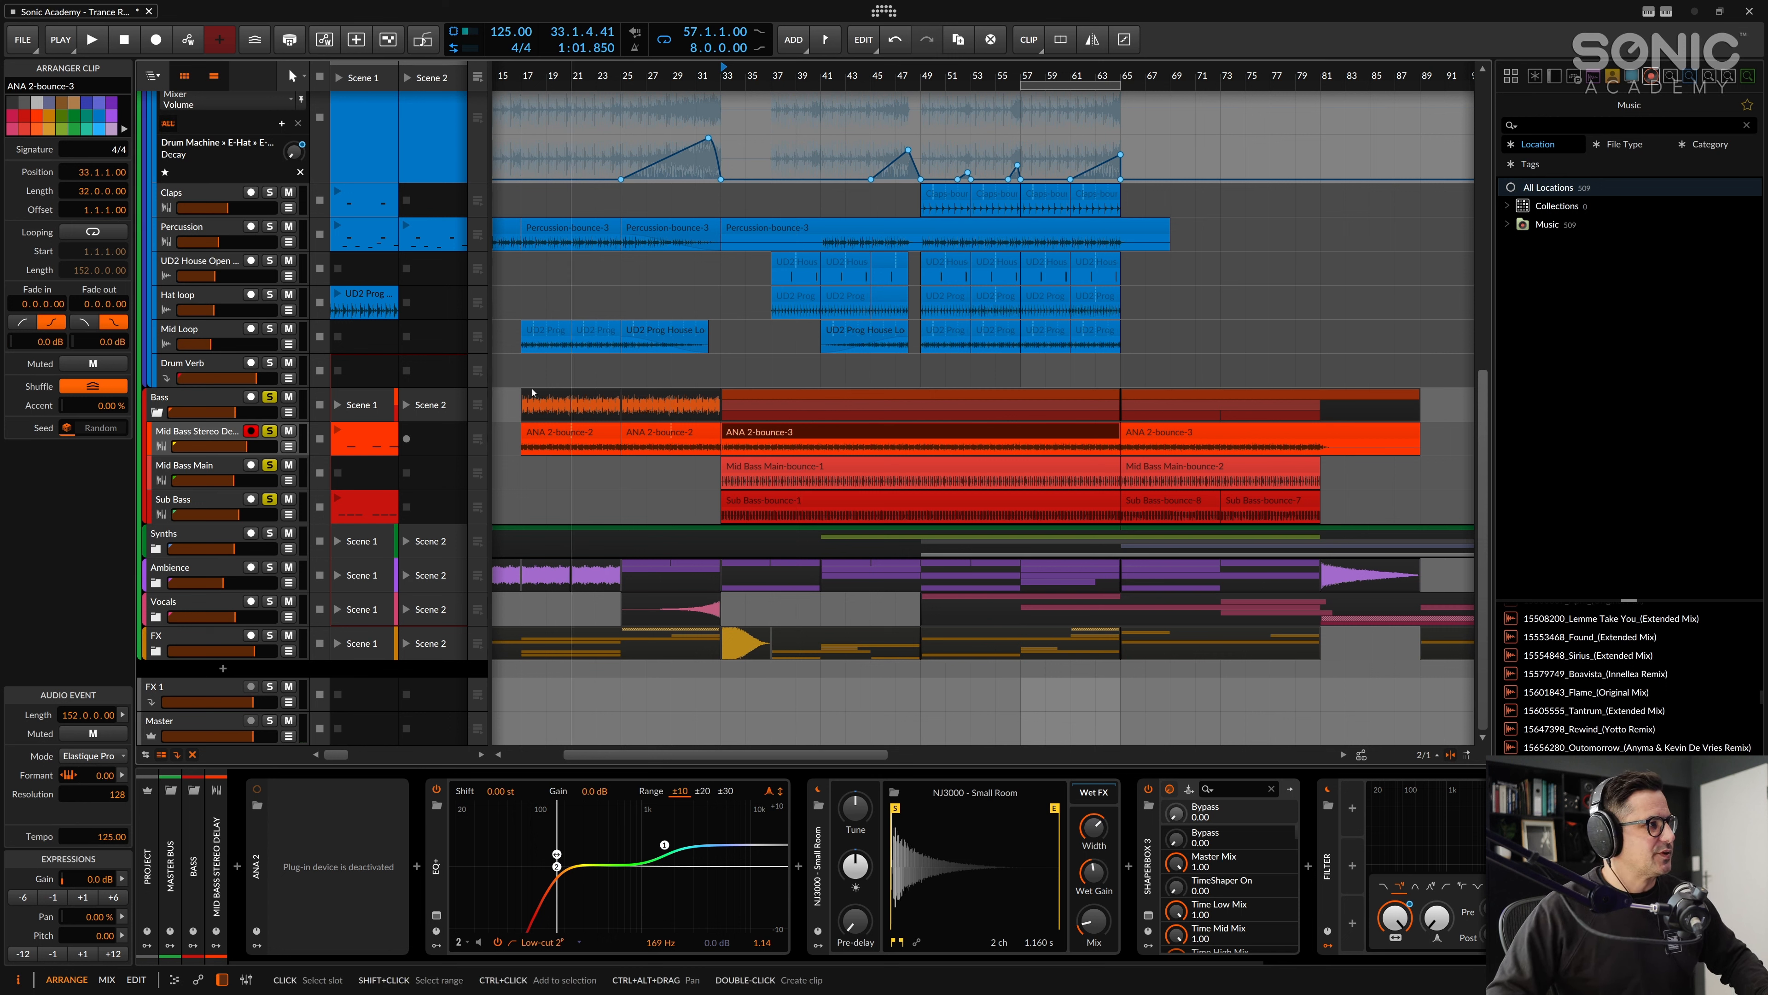
Step: Clear the solos on the Bass group and its Mid Bass Stereo Delay, Mid Bass Main and Sub Bass tracks
{"action": "left_click", "coordinate": [270, 397]}
{"action": "left_click", "coordinate": [270, 431]}
{"action": "left_click", "coordinate": [270, 465]}
{"action": "left_click", "coordinate": [276, 498]}
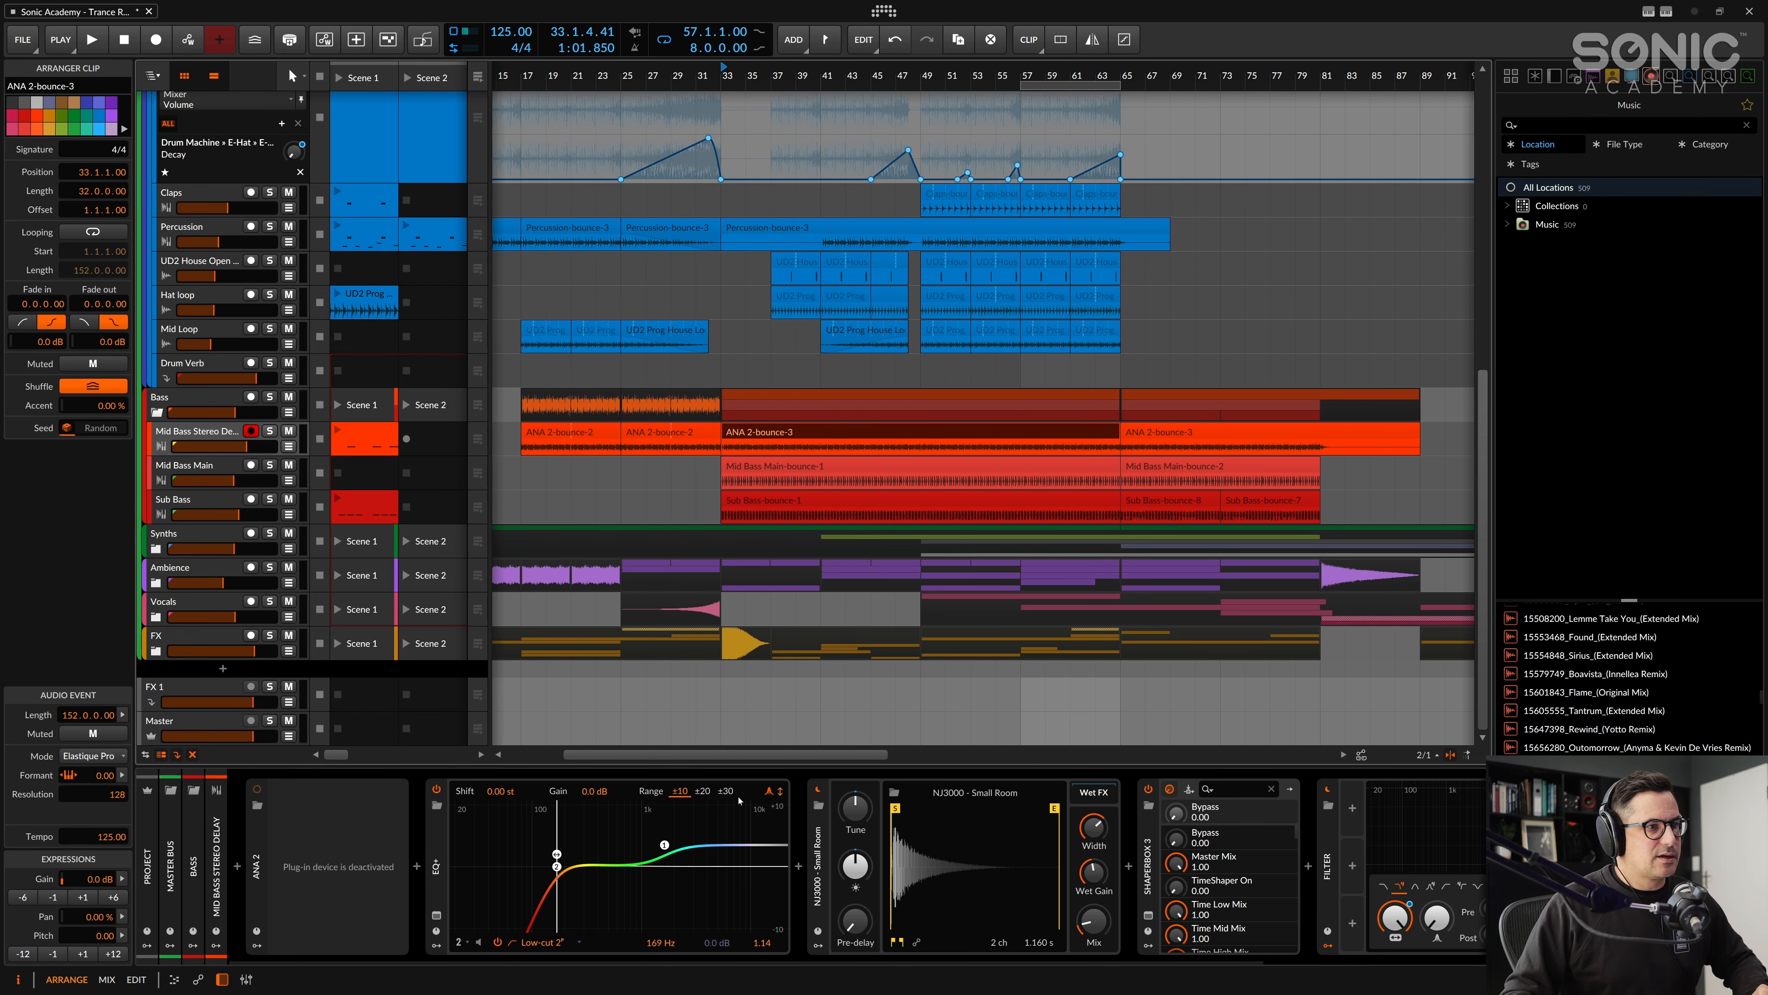
Step: Activate the ANA 2 synth on Mid Bass Stereo Delay, reveal its nested effects and review the Saturator, Compressor and Delay+ devices
{"action": "scroll", "coordinate": [1140, 961], "scroll_direction": "down", "scroll_amount": 3}
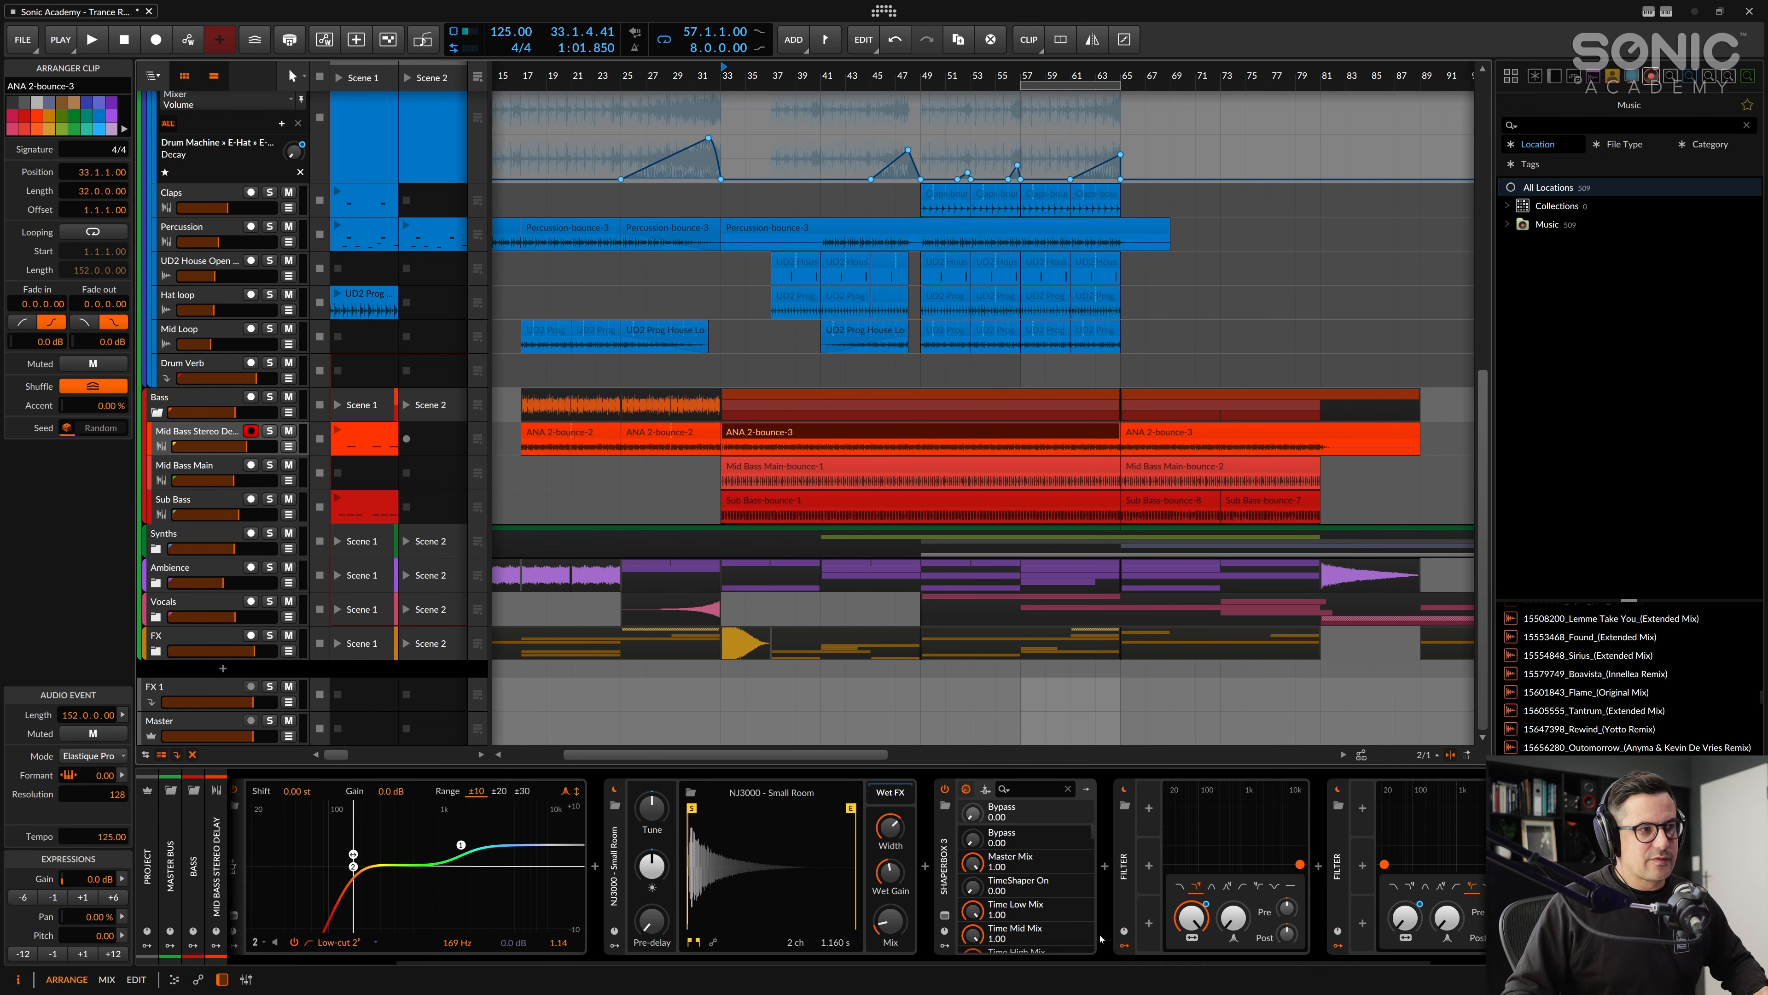
{"action": "scroll", "coordinate": [1141, 961], "scroll_direction": "up", "scroll_amount": 3}
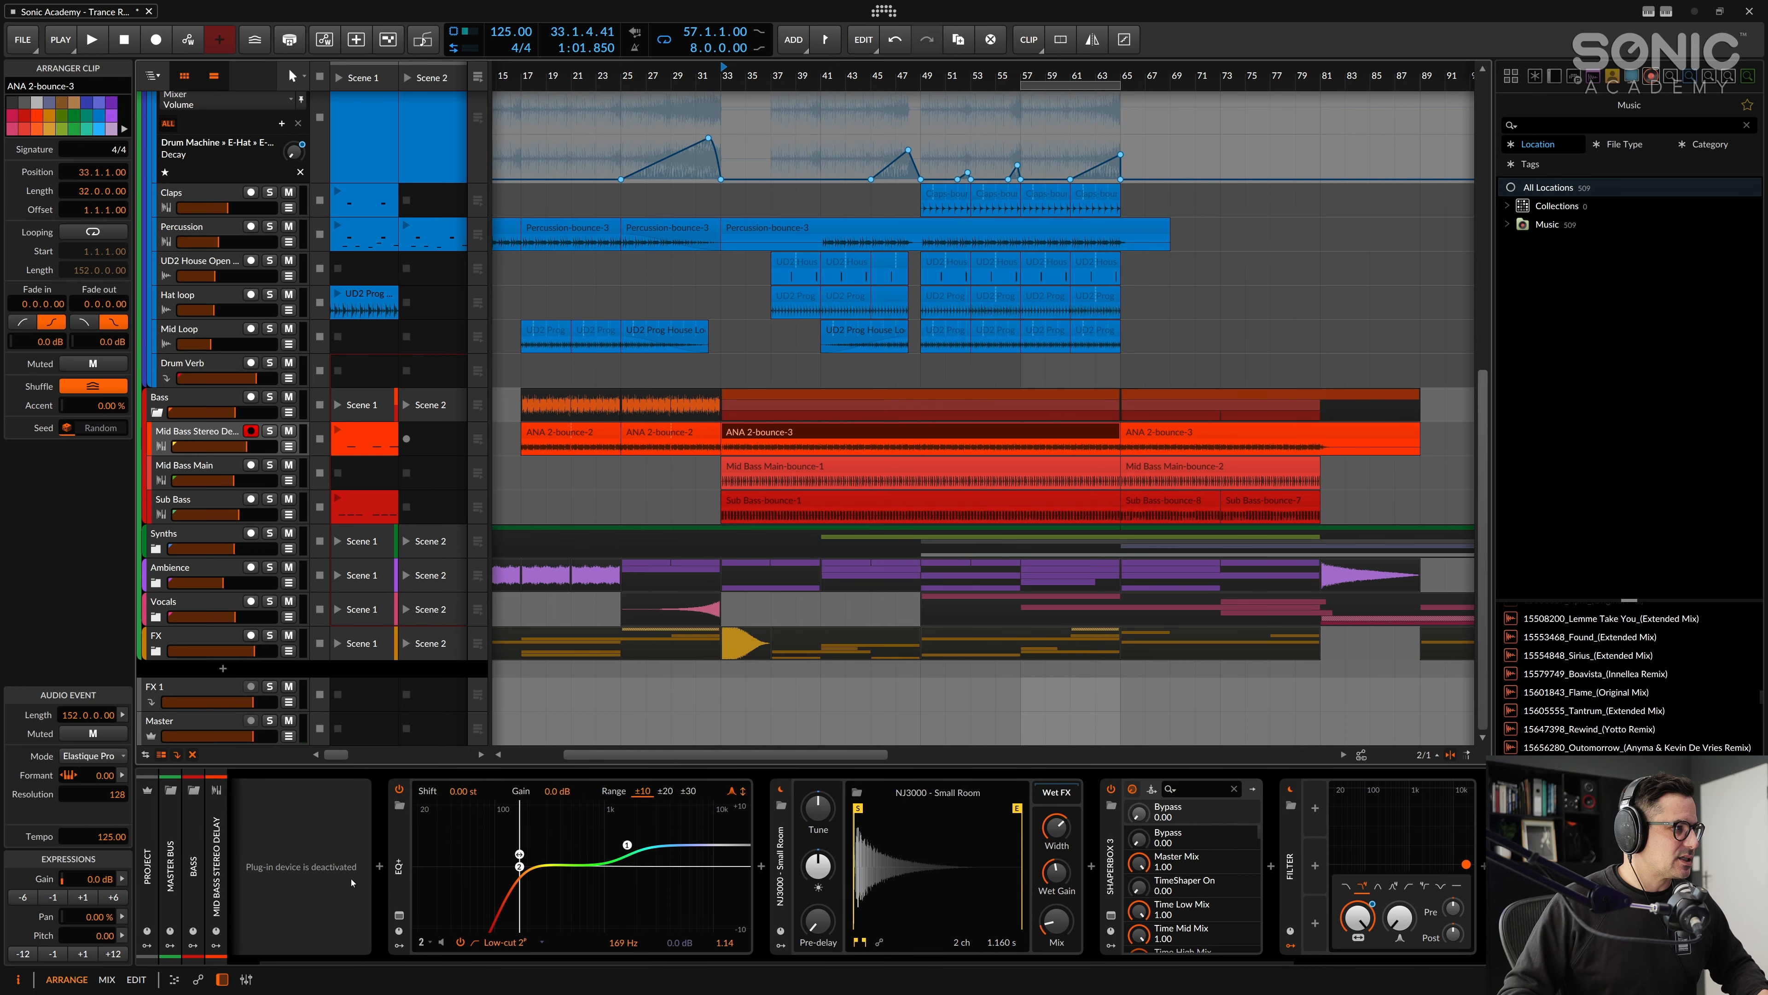
{"action": "scroll", "coordinate": [420, 958], "scroll_direction": "up", "scroll_amount": 1}
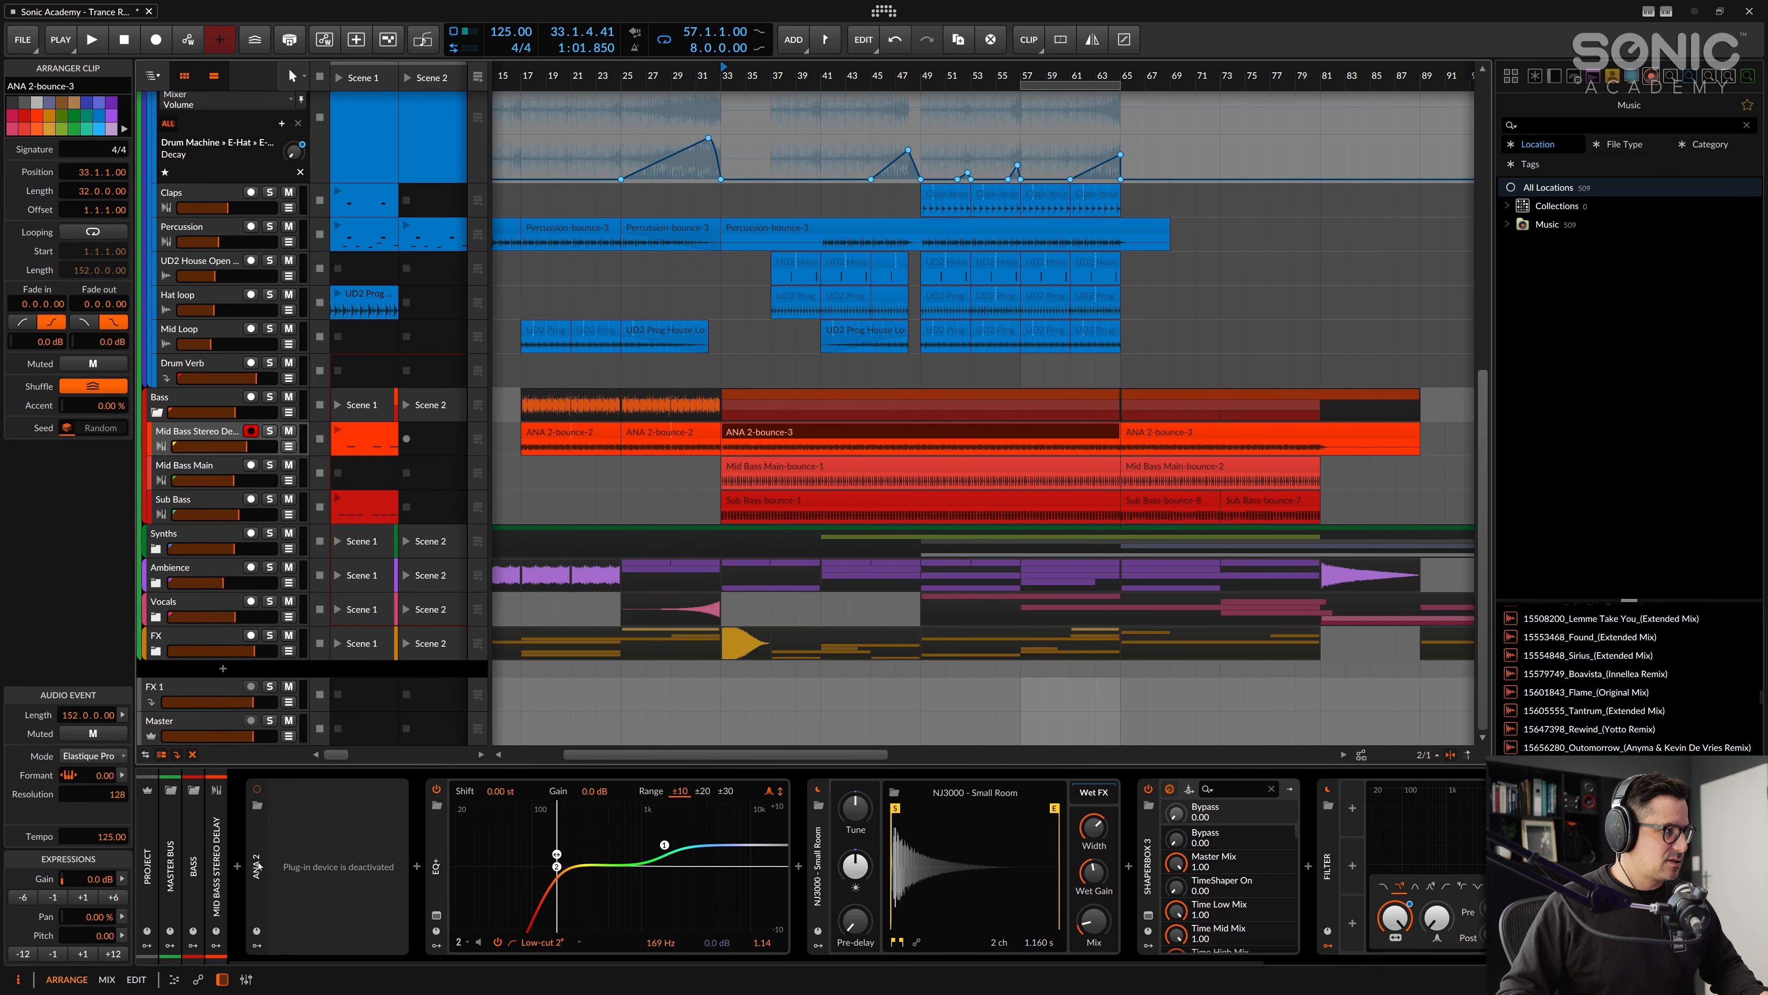
{"action": "left_click", "coordinate": [311, 924]}
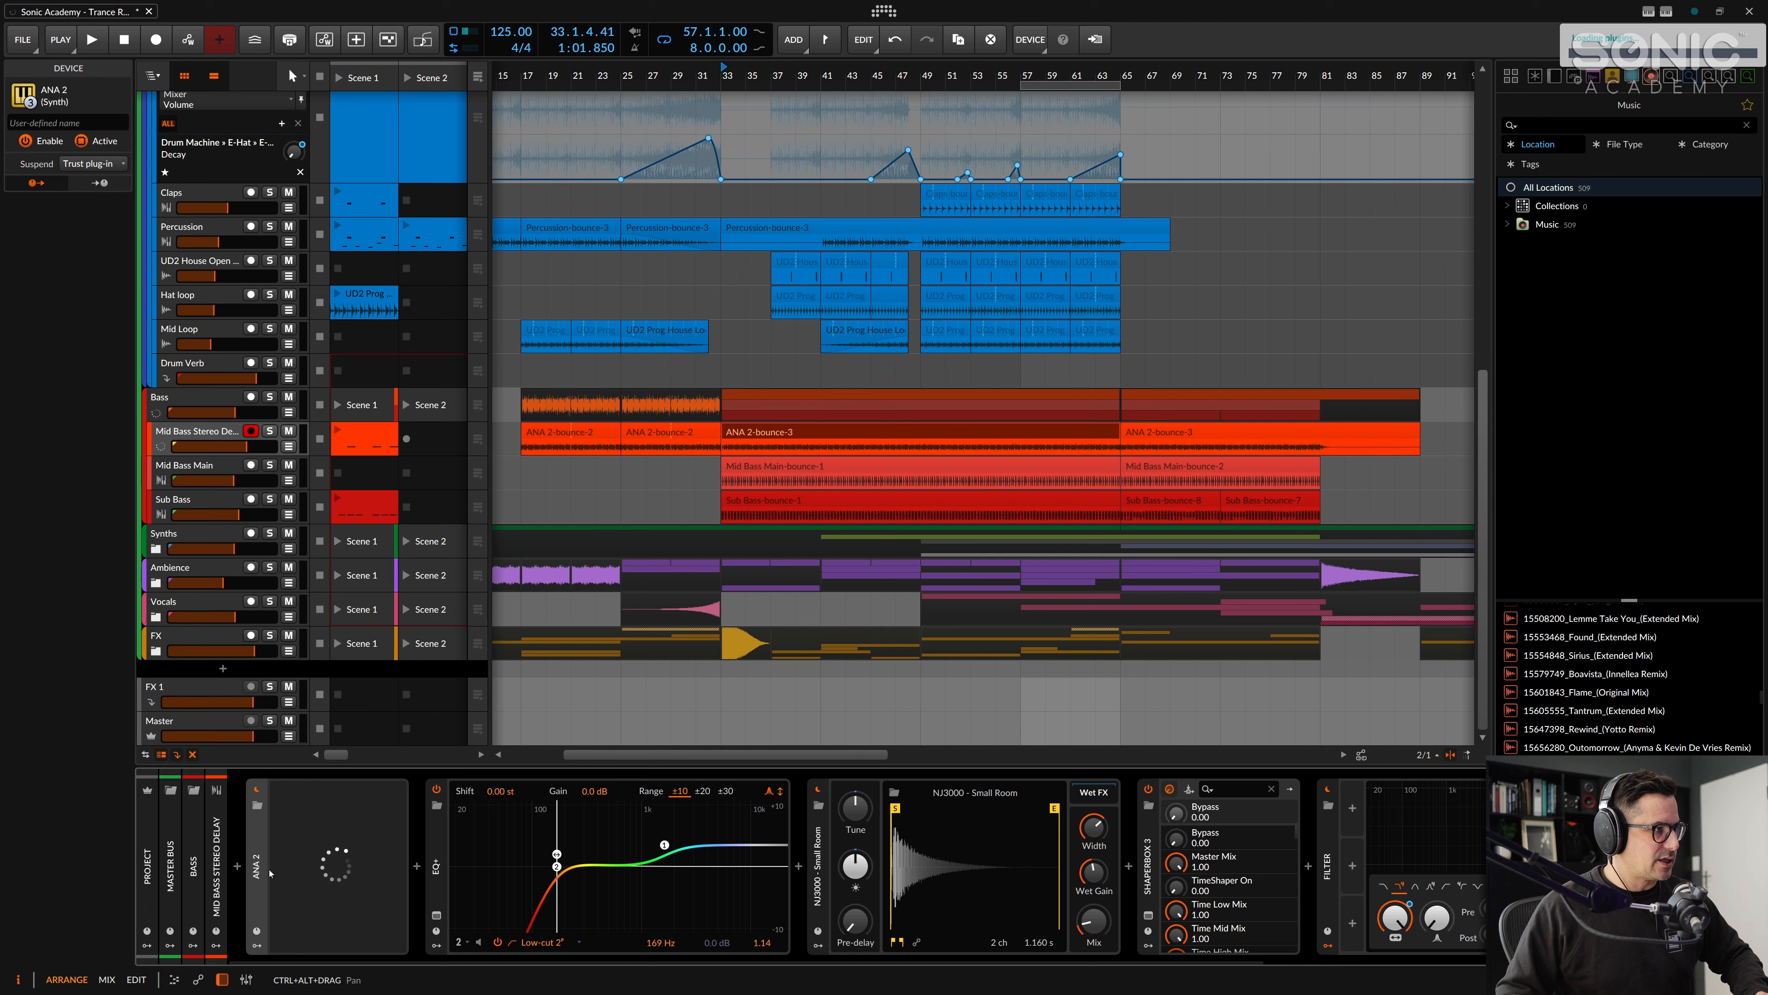
{"action": "left_click", "coordinate": [398, 790]}
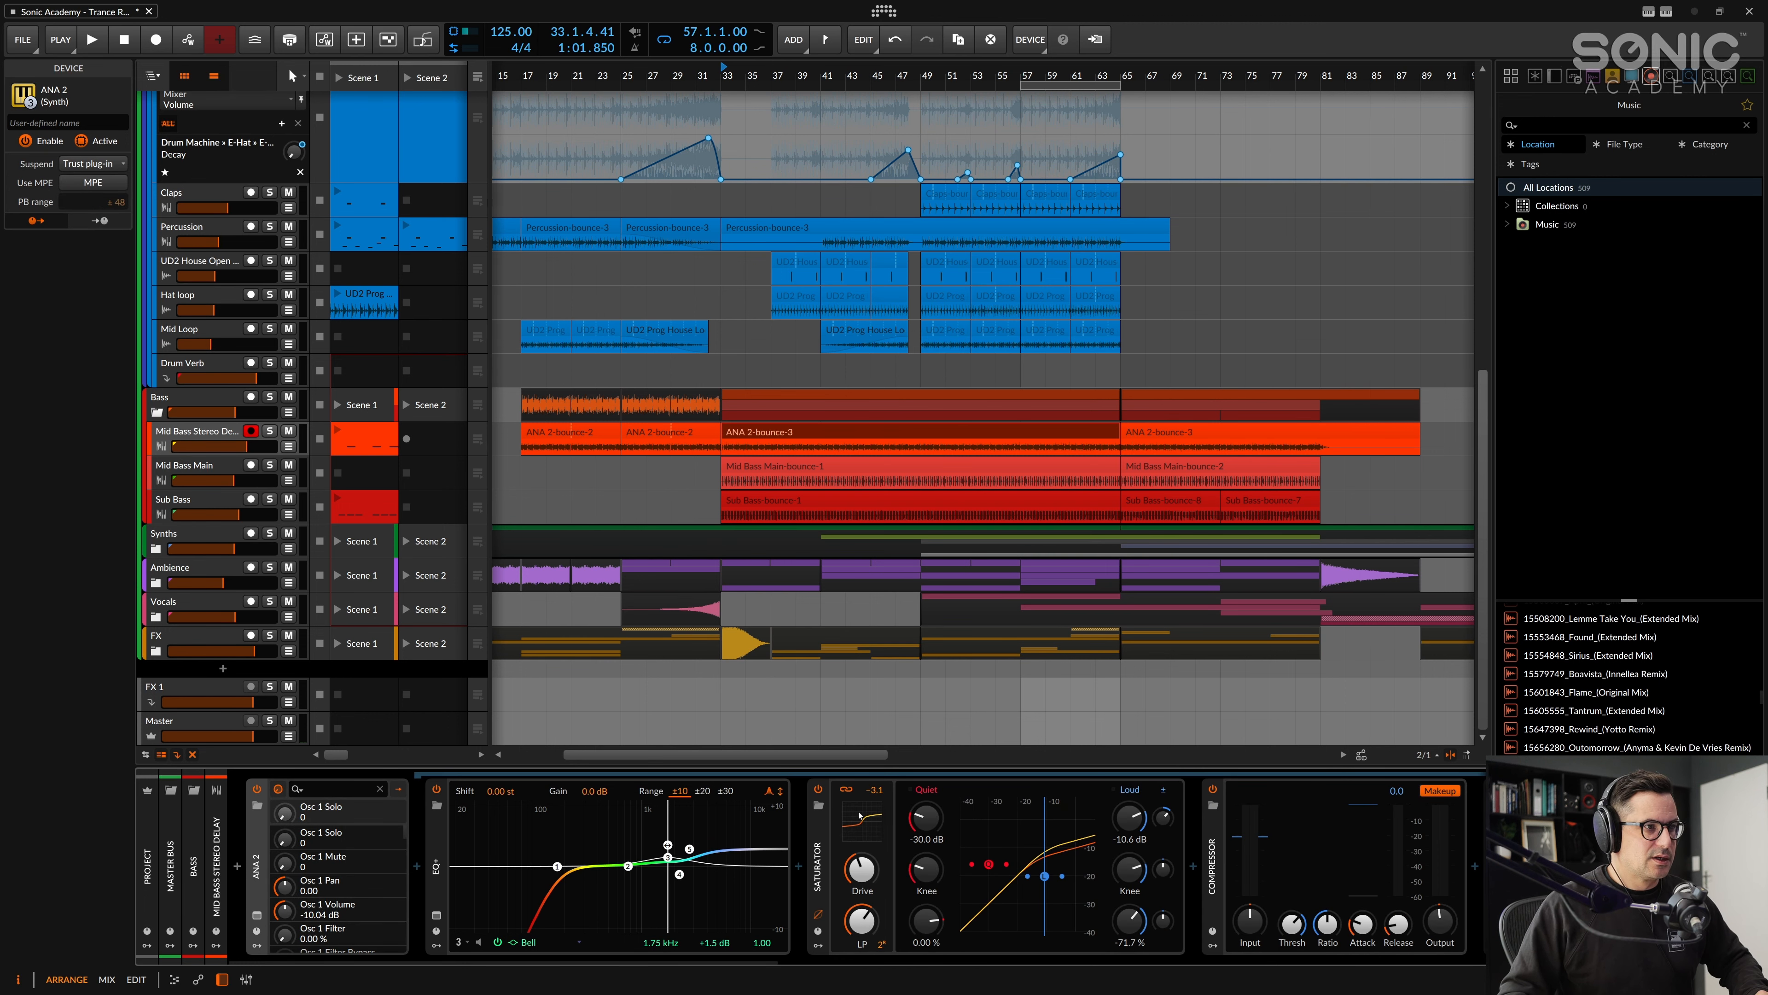
{"action": "scroll", "coordinate": [675, 919], "scroll_direction": "down", "scroll_amount": 5}
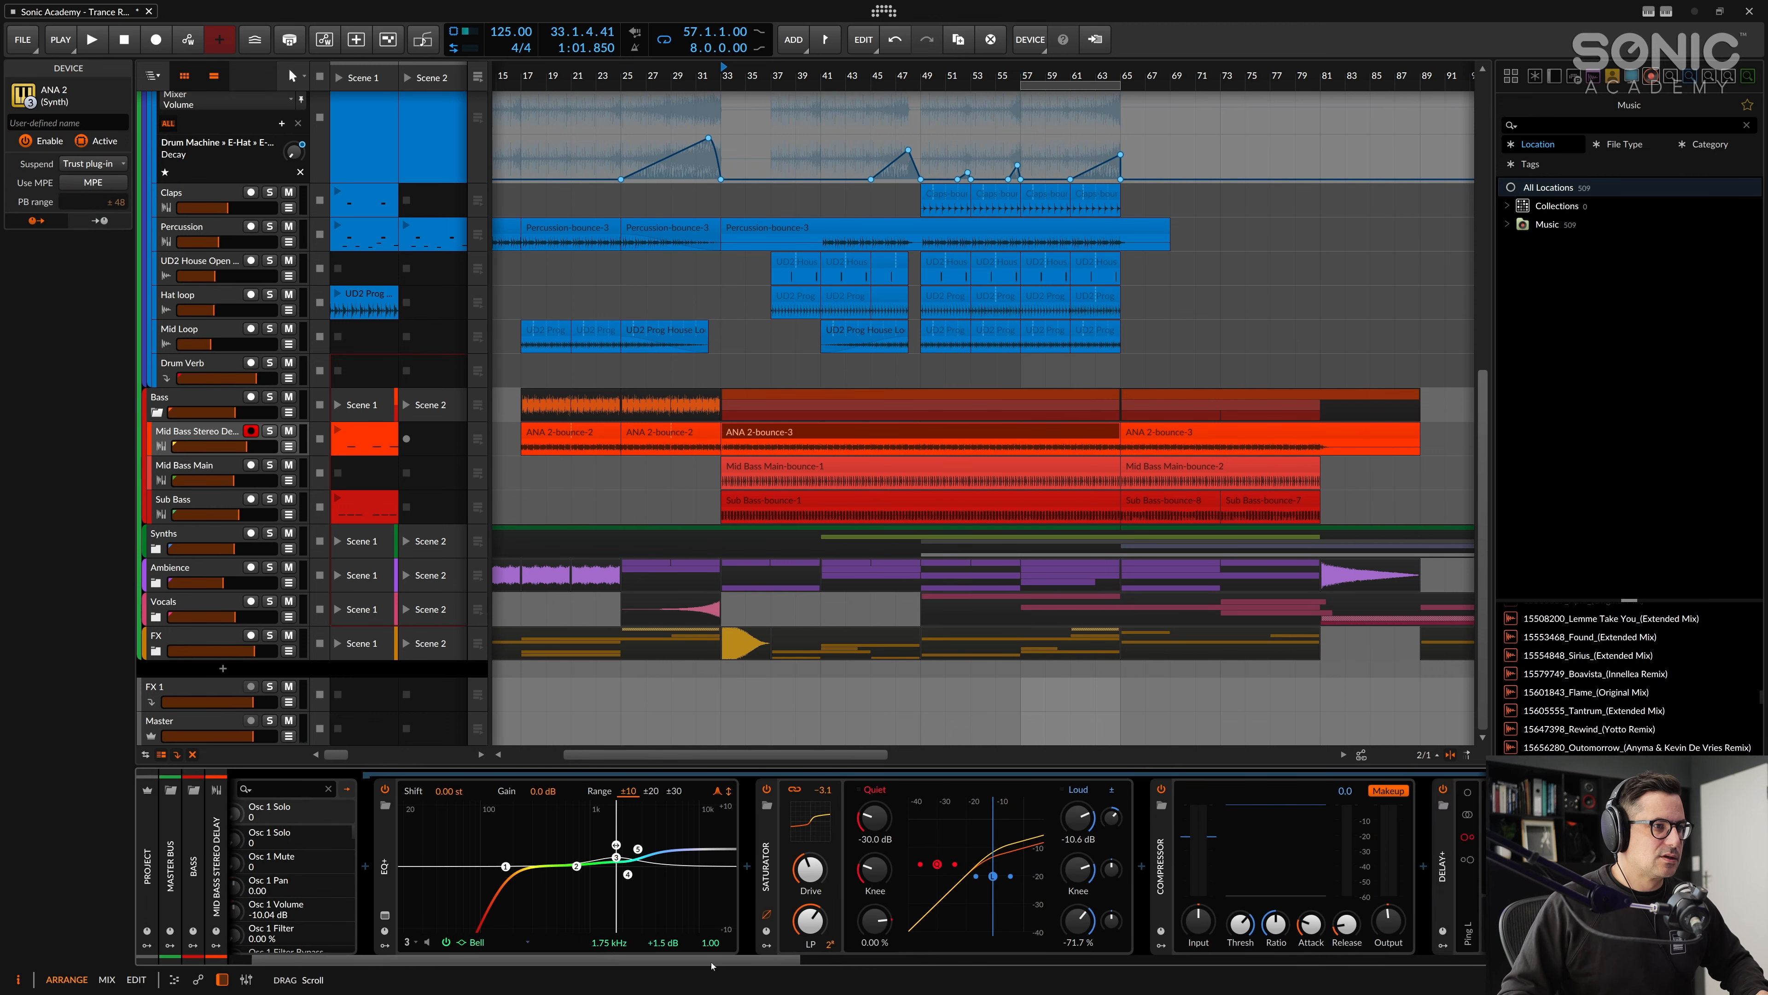
{"action": "scroll", "coordinate": [862, 964], "scroll_direction": "right", "scroll_amount": 5}
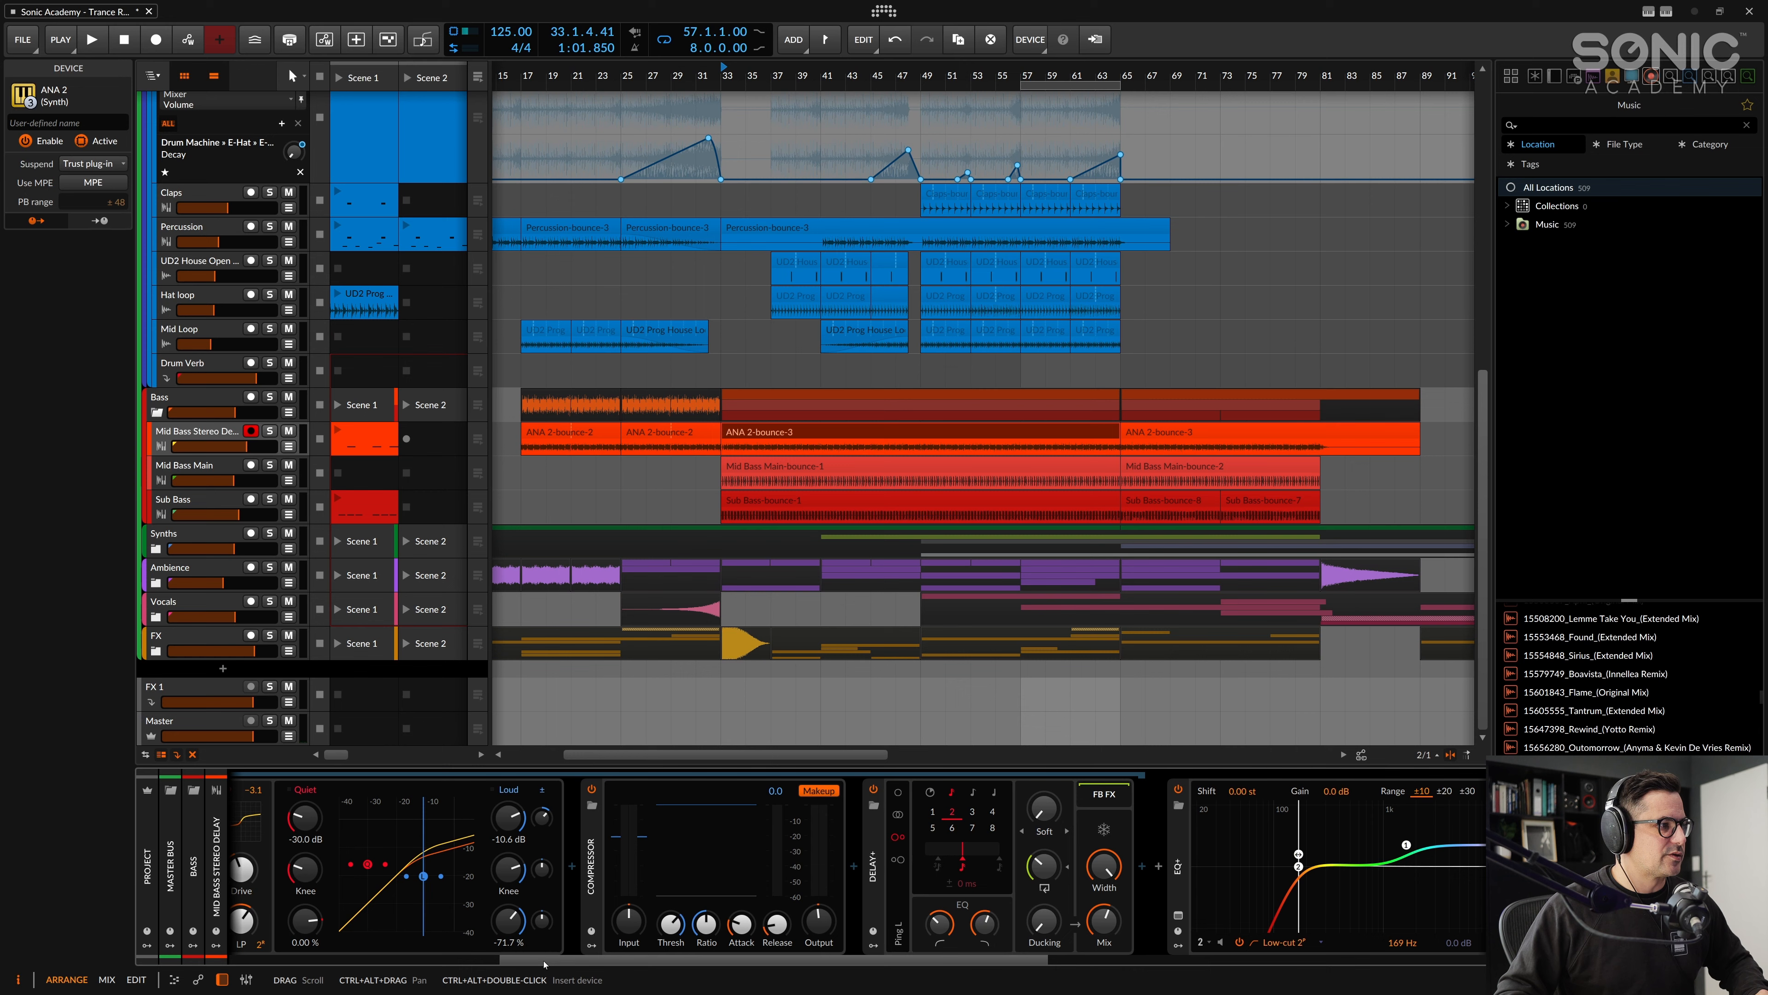
{"action": "scroll", "coordinate": [223, 939], "scroll_direction": "left", "scroll_amount": 5}
Step: Launch the Scene 1 clip of the Mid Bass Stereo Delay track, solo the track and audition it through its live devices
{"action": "left_click", "coordinate": [338, 434]}
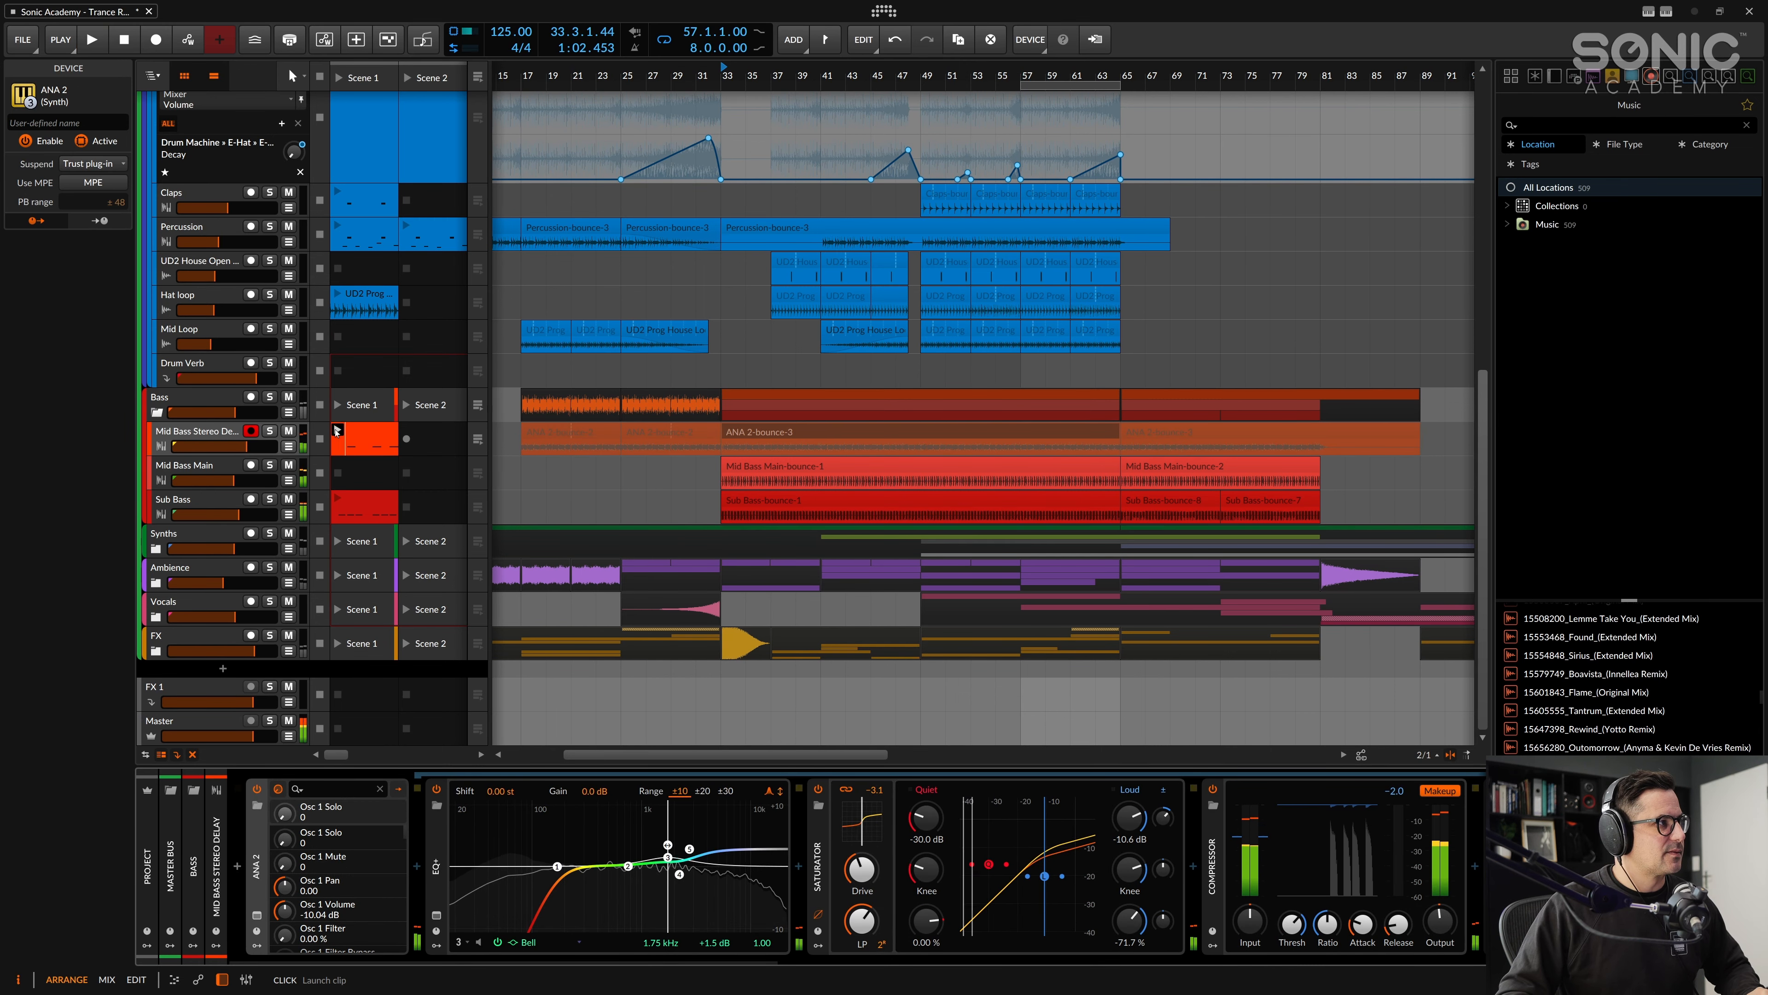
{"action": "key", "text": "s"}
{"action": "key", "text": "space"}
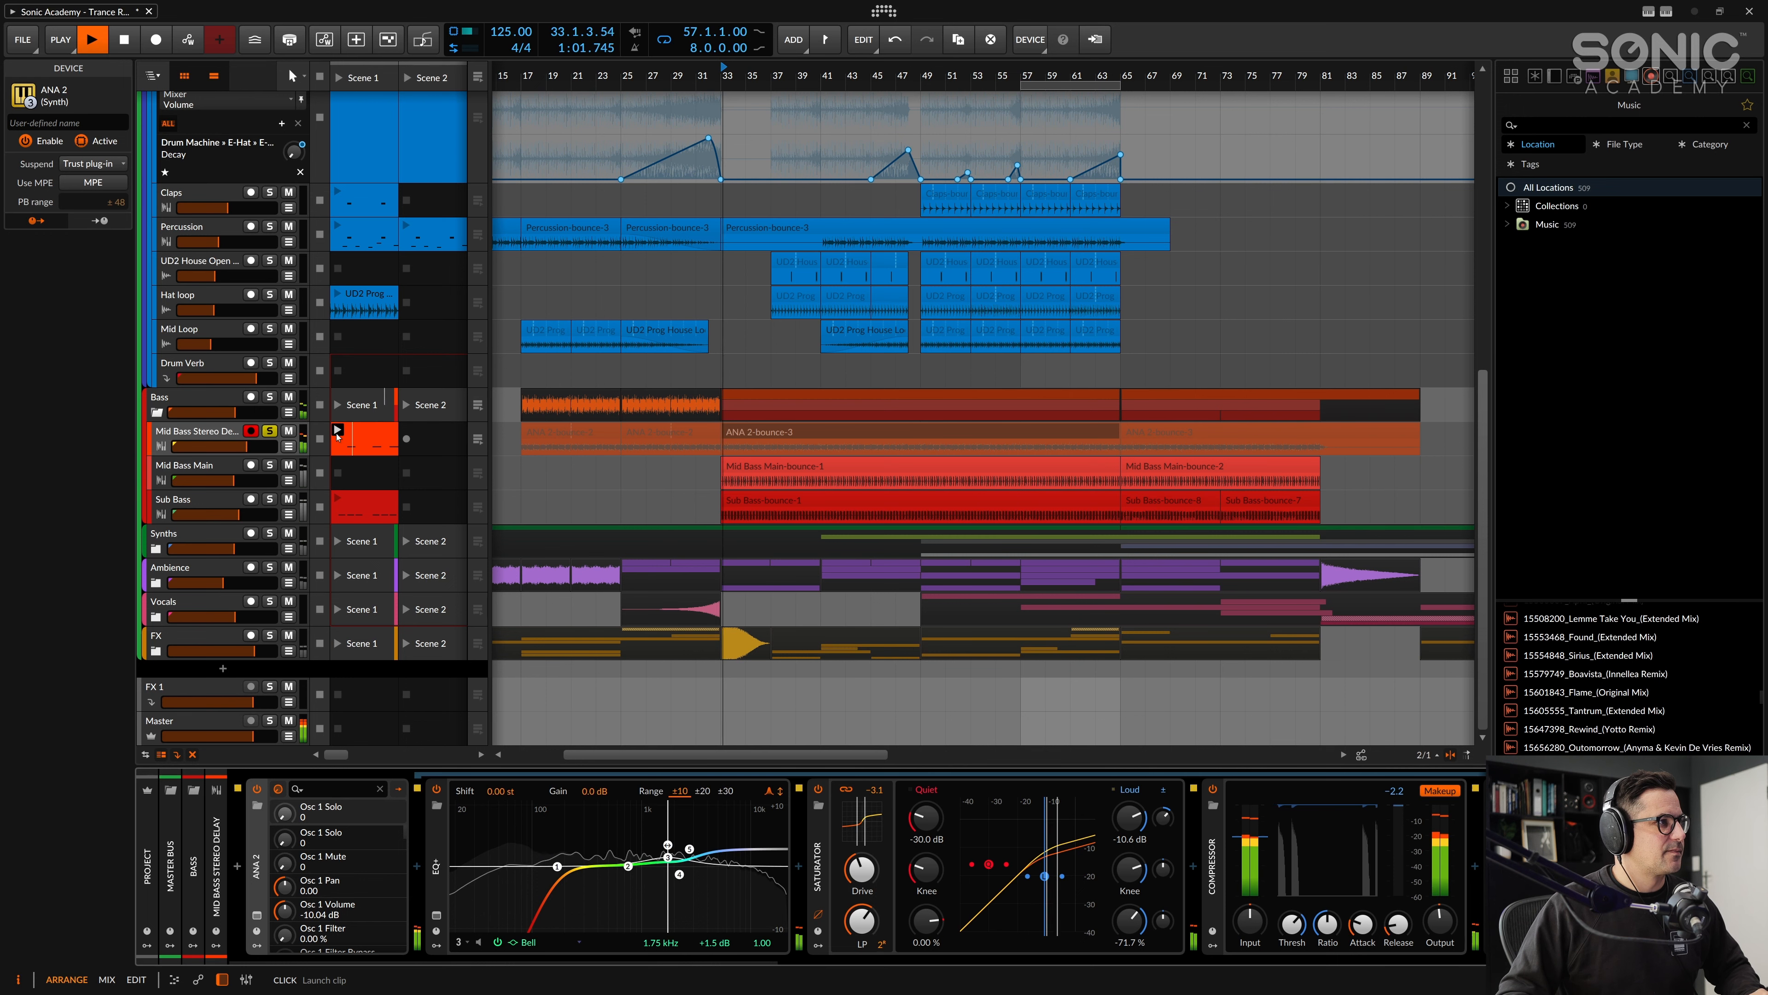
{"action": "key", "text": "space"}
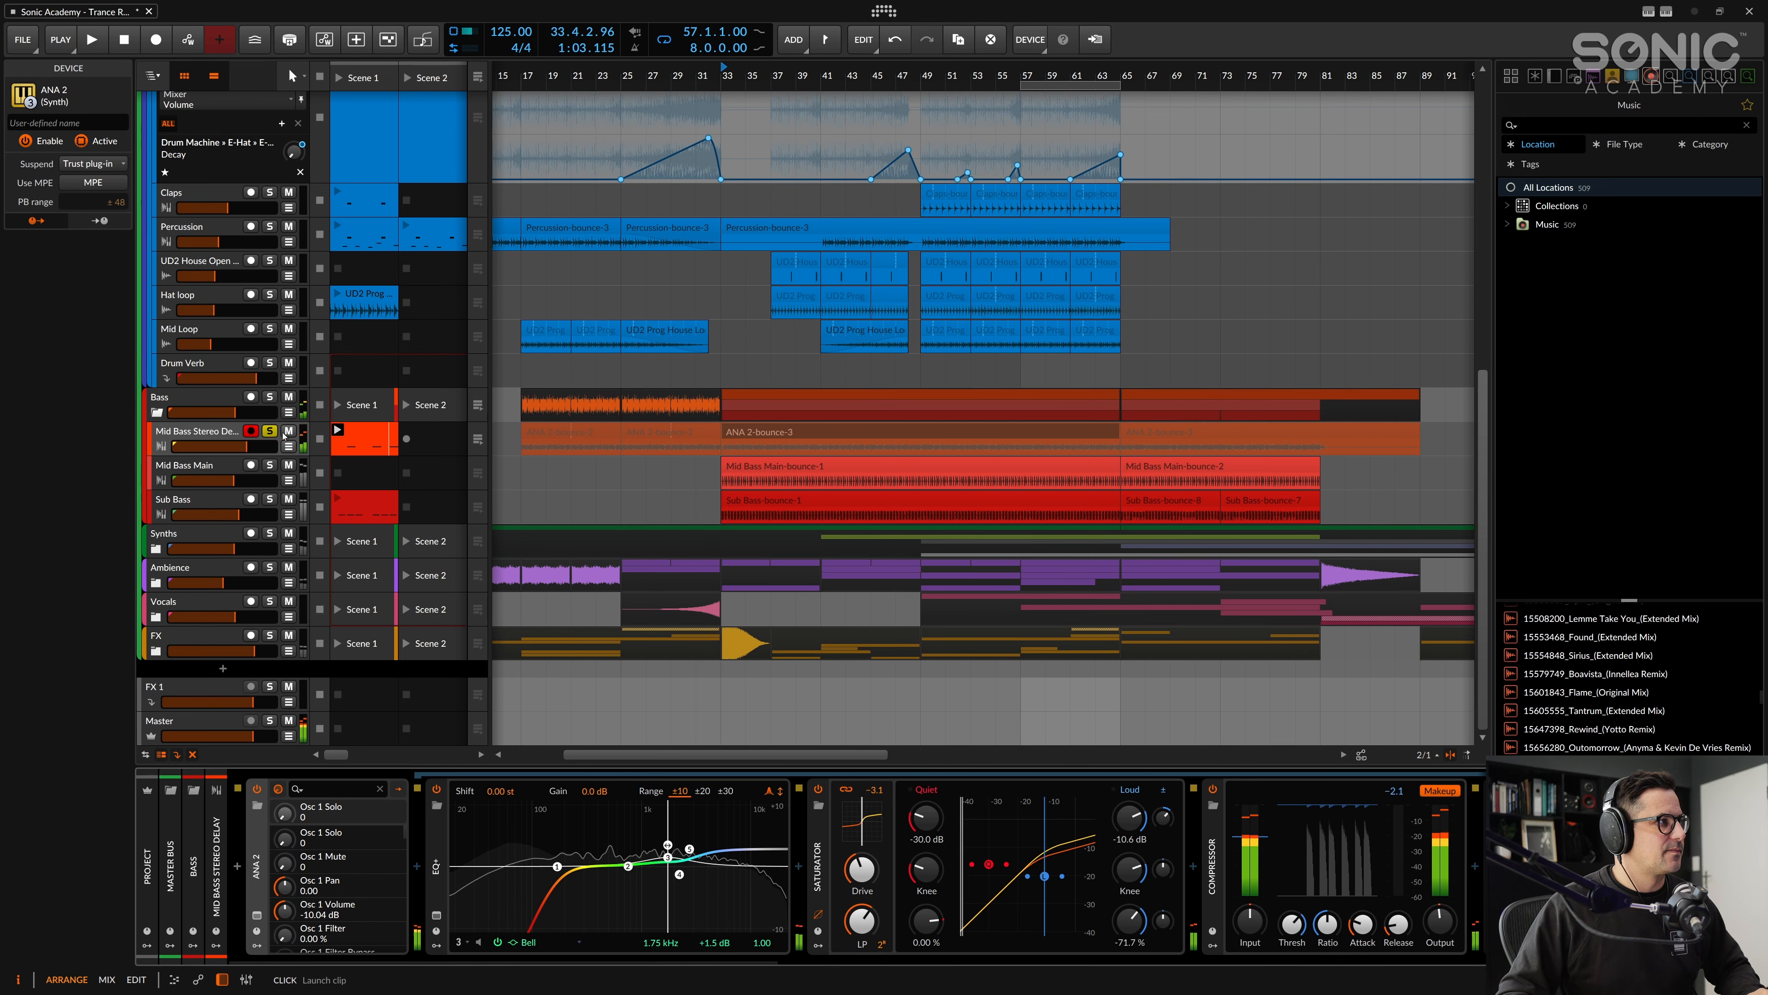
{"action": "left_click", "coordinate": [199, 432]}
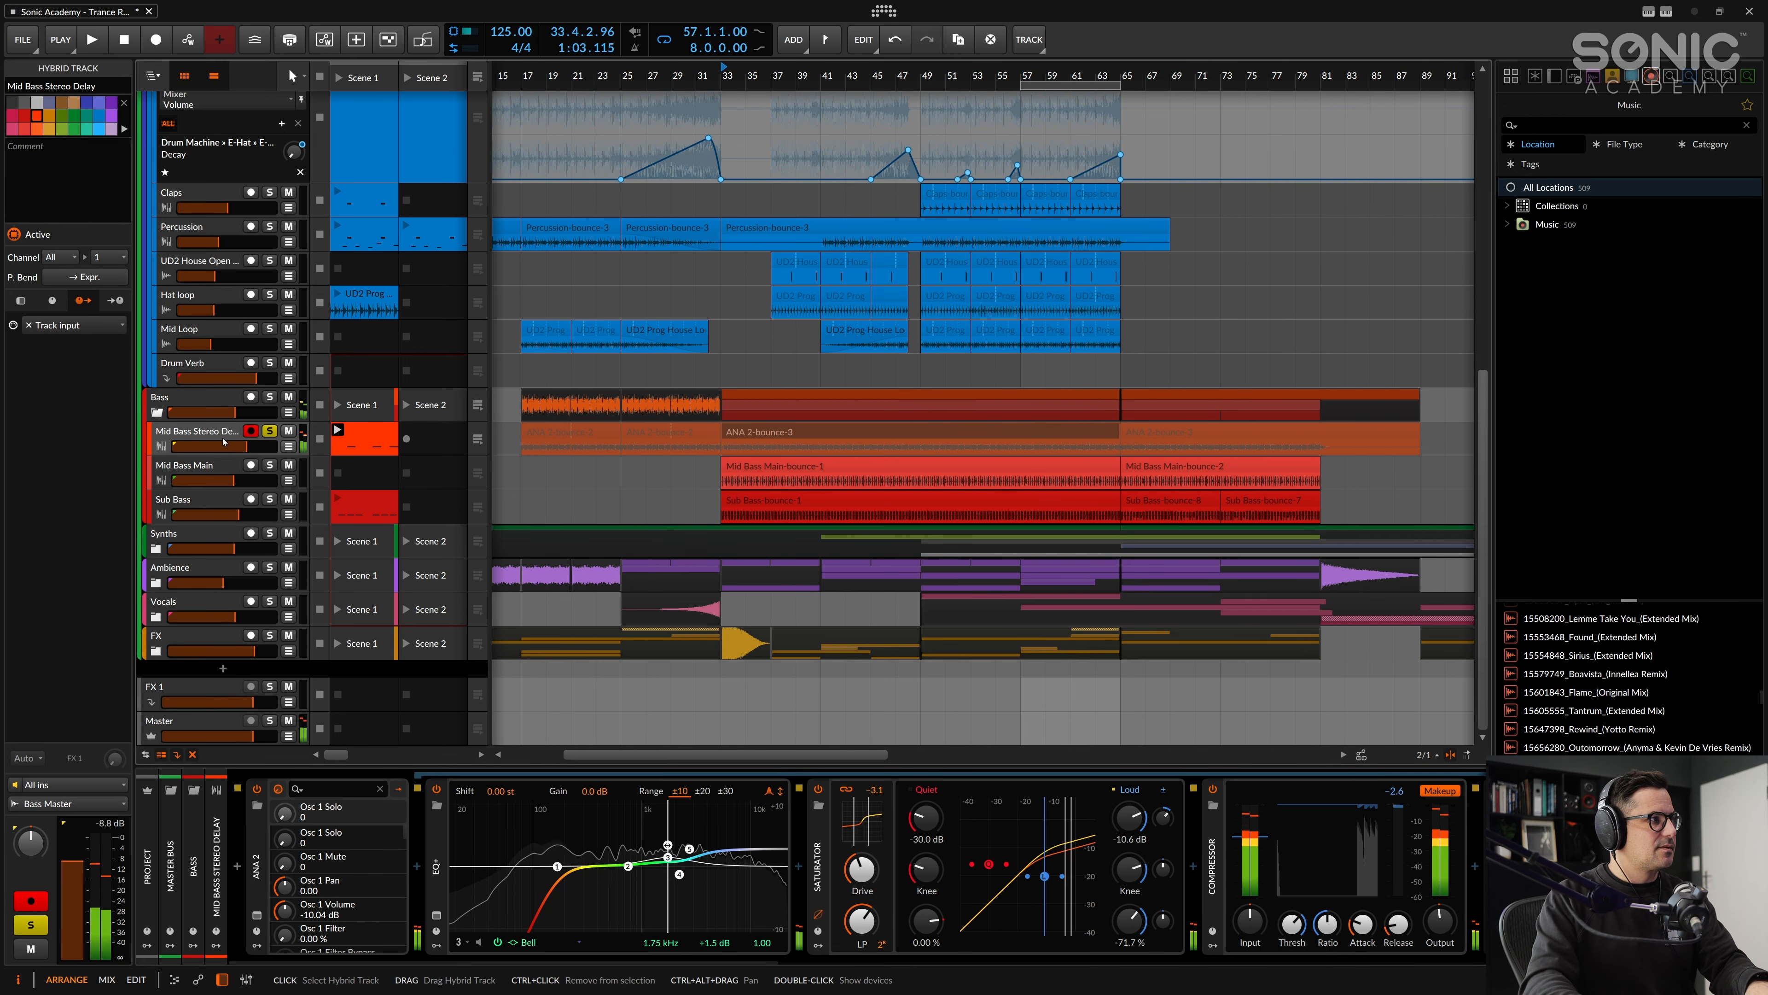
Step: Deactivate the ANA 2 synth on Mid Bass Stereo Delay, clear the track's solo and unfold the Synths group
{"action": "left_click", "coordinate": [254, 887]}
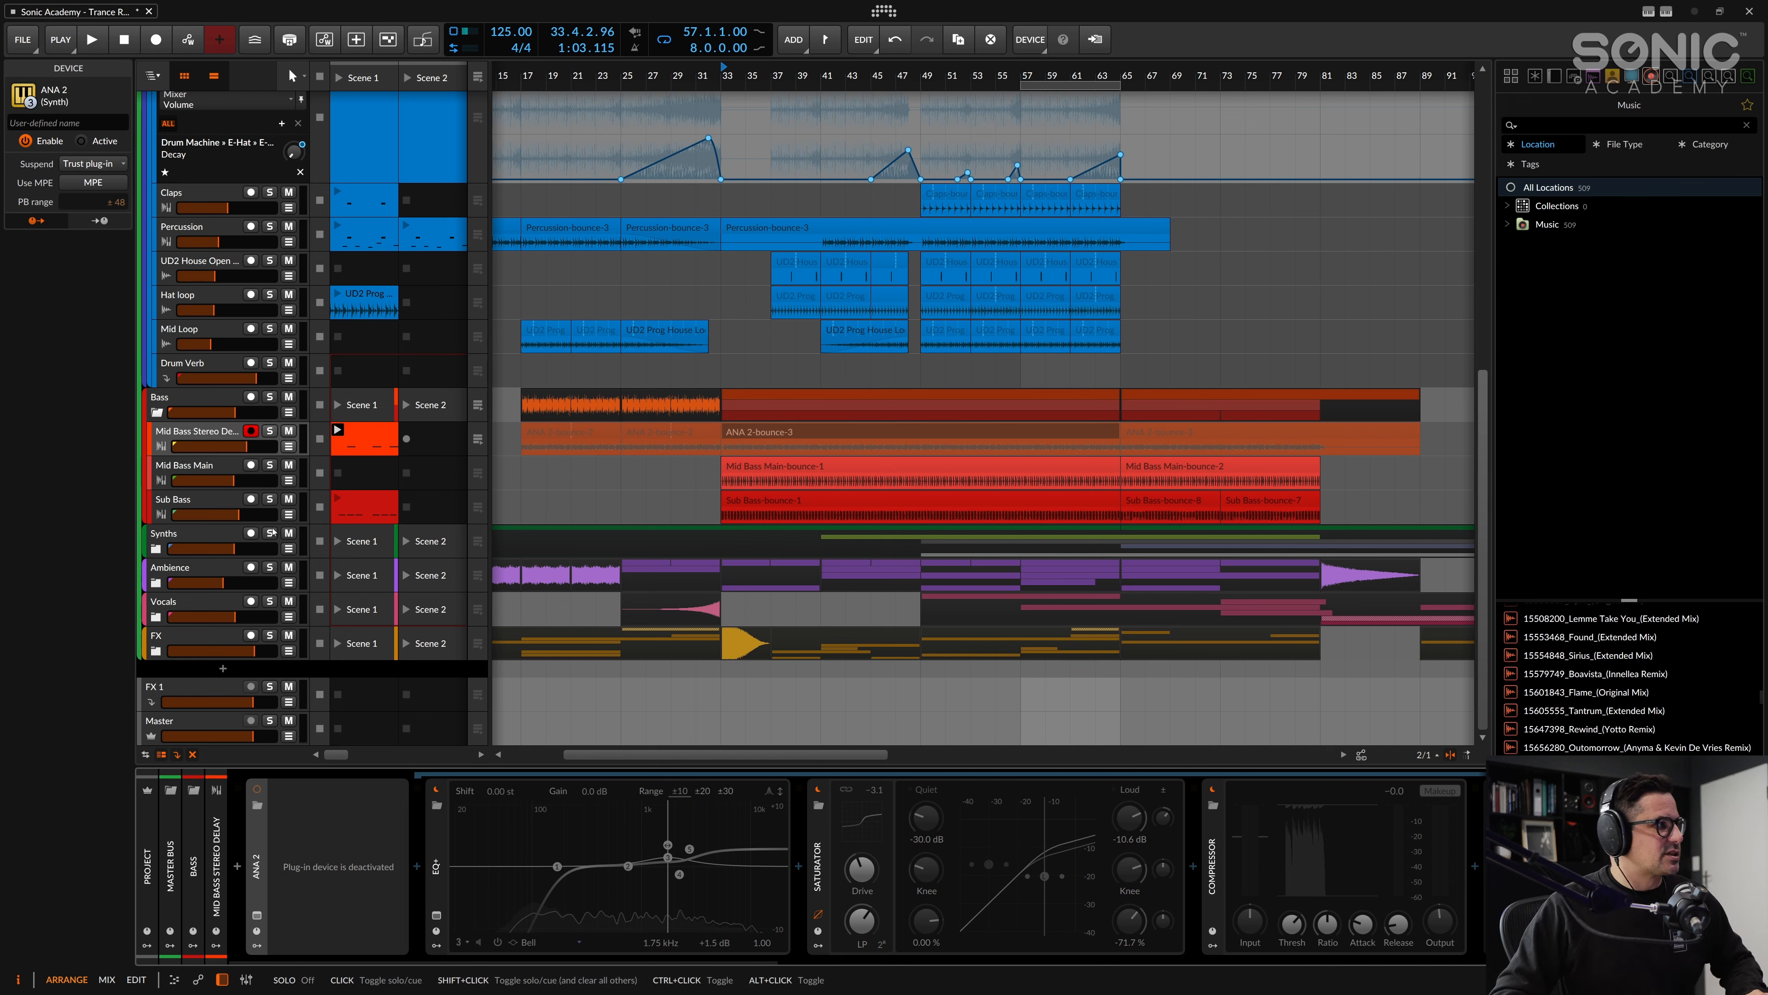
{"action": "left_click", "coordinate": [163, 549]}
{"action": "left_click", "coordinate": [160, 549]}
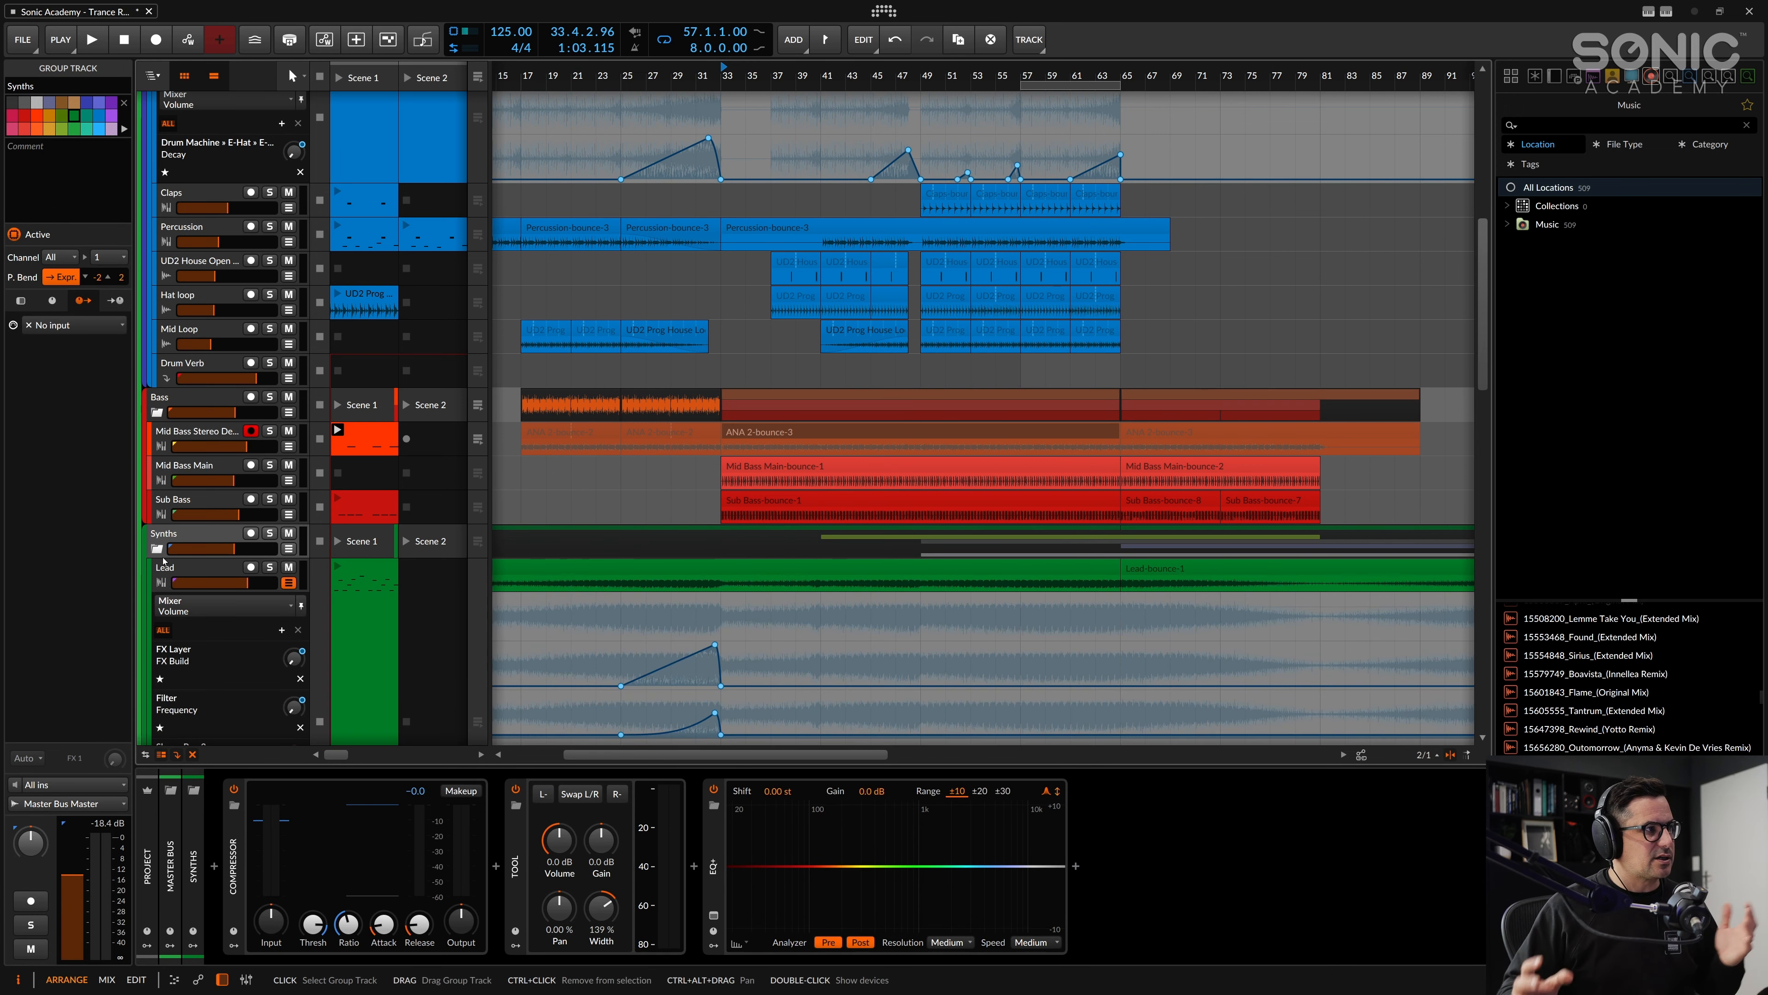
Step: Select the Lead track's Lead-bounce-2 clip in a wider timeline view and examine the track's automation lanes
{"action": "left_click_drag", "start_coordinate": [725, 78], "coordinate": [967, 79]}
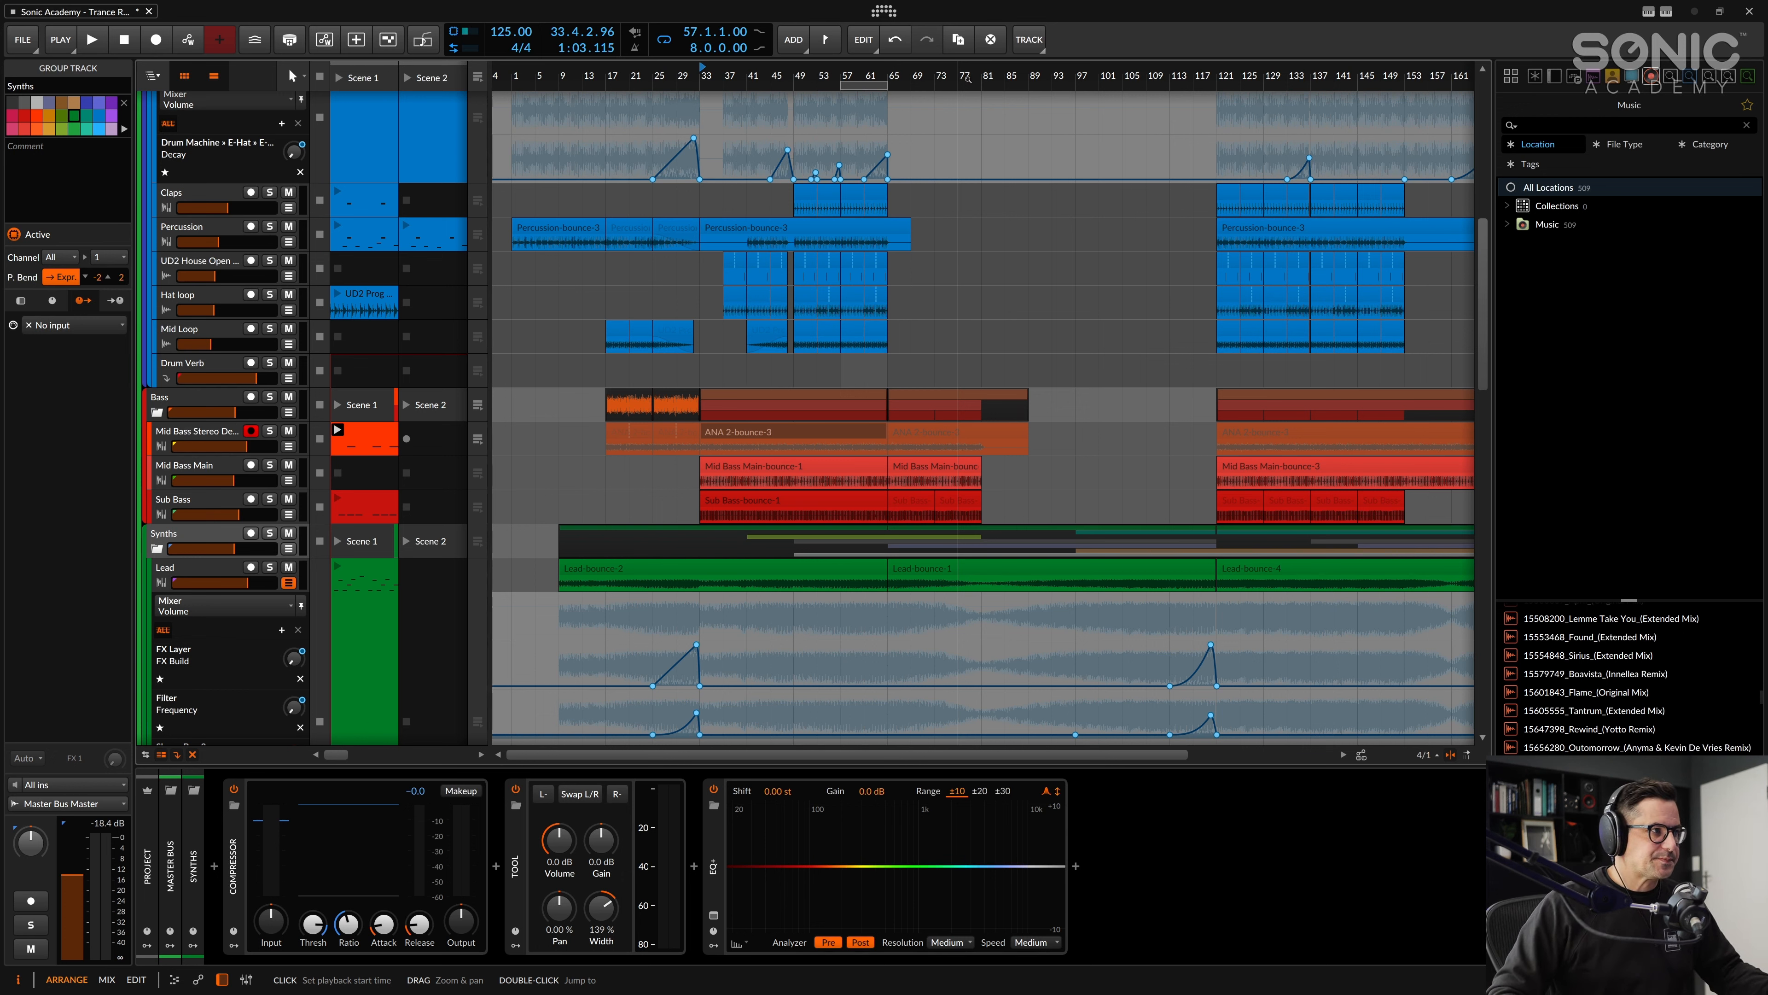
{"action": "left_click", "coordinate": [641, 571]}
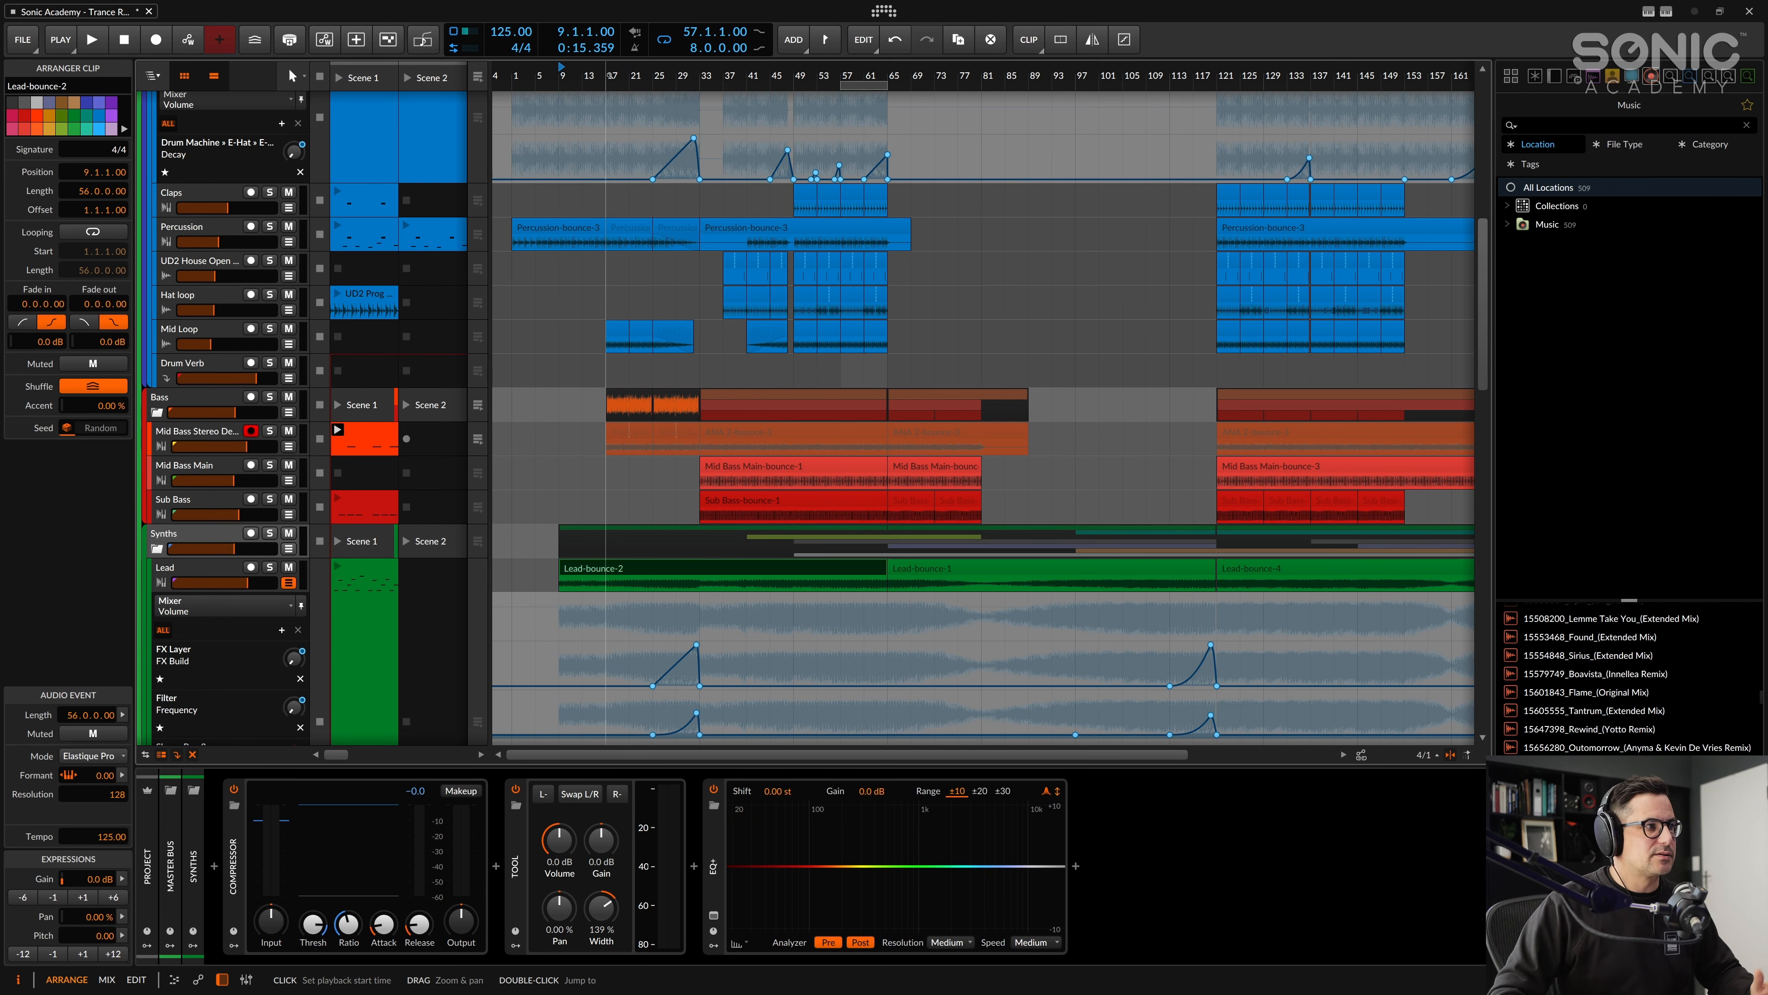
{"action": "scroll", "coordinate": [653, 418], "scroll_direction": "down", "scroll_amount": 5}
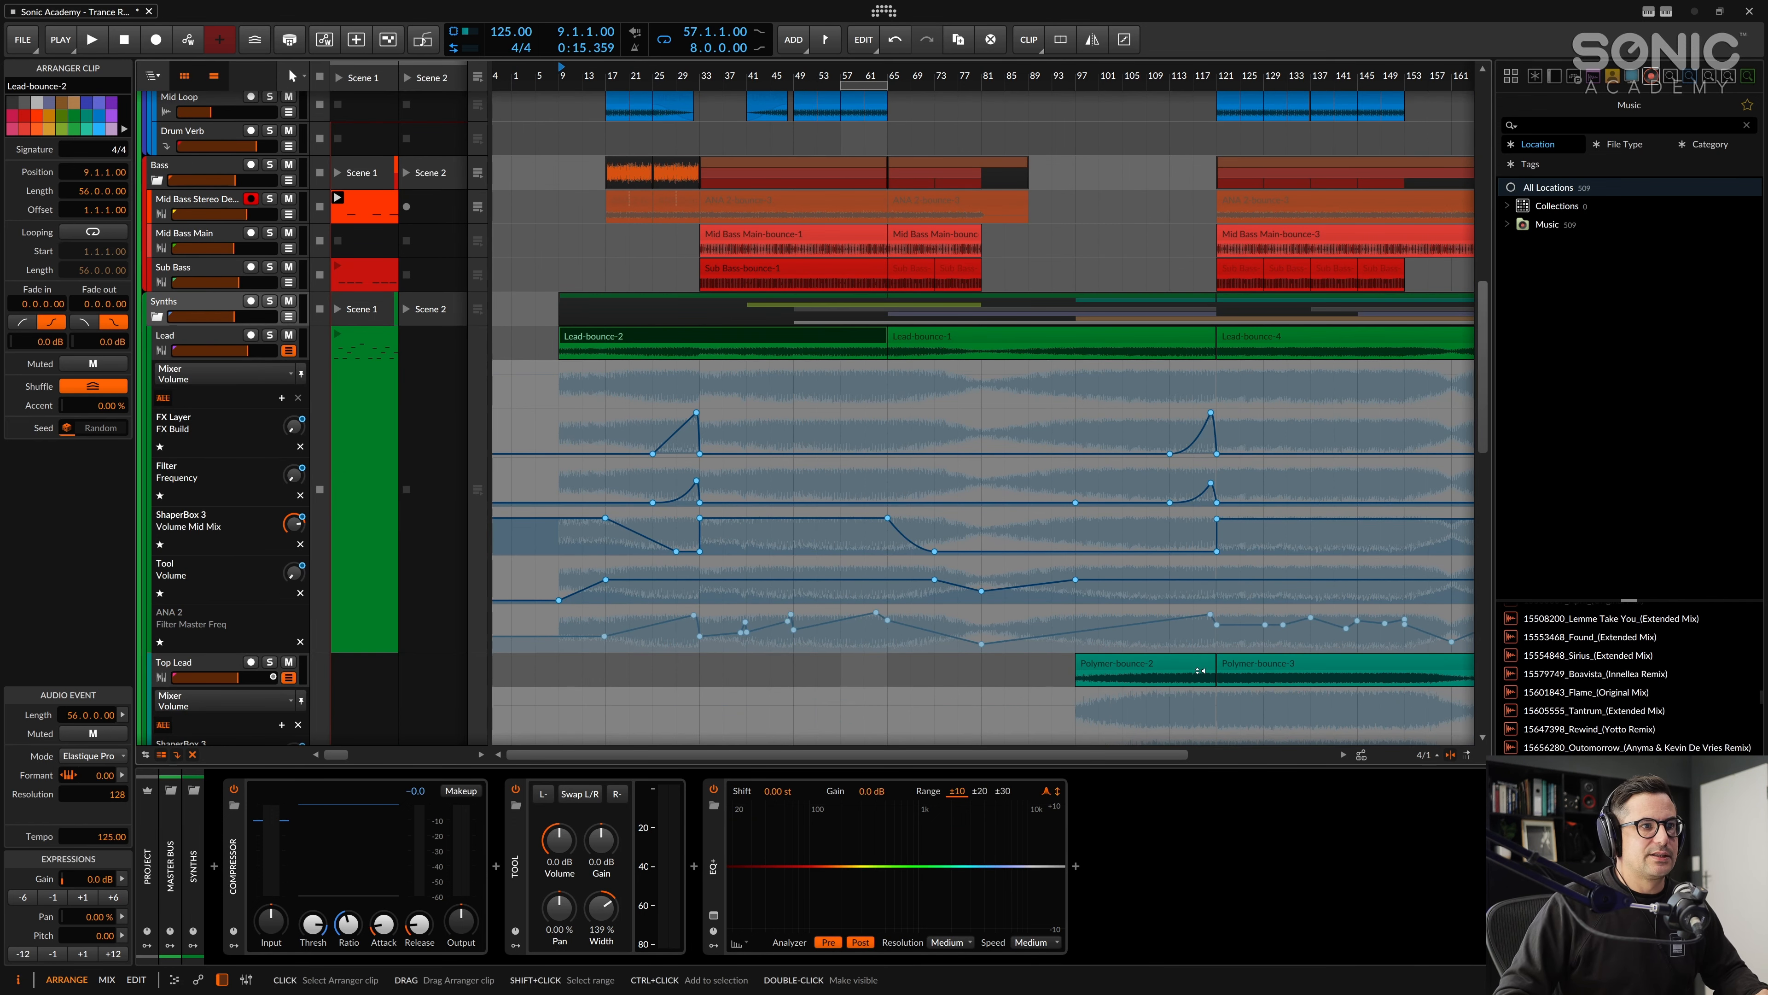
Step: Solo the Lead track and audition it from bars 17 and 9 and up to the drop, adding the Bass group to the solos
{"action": "left_click", "coordinate": [606, 75]}
{"action": "key", "text": "space"}
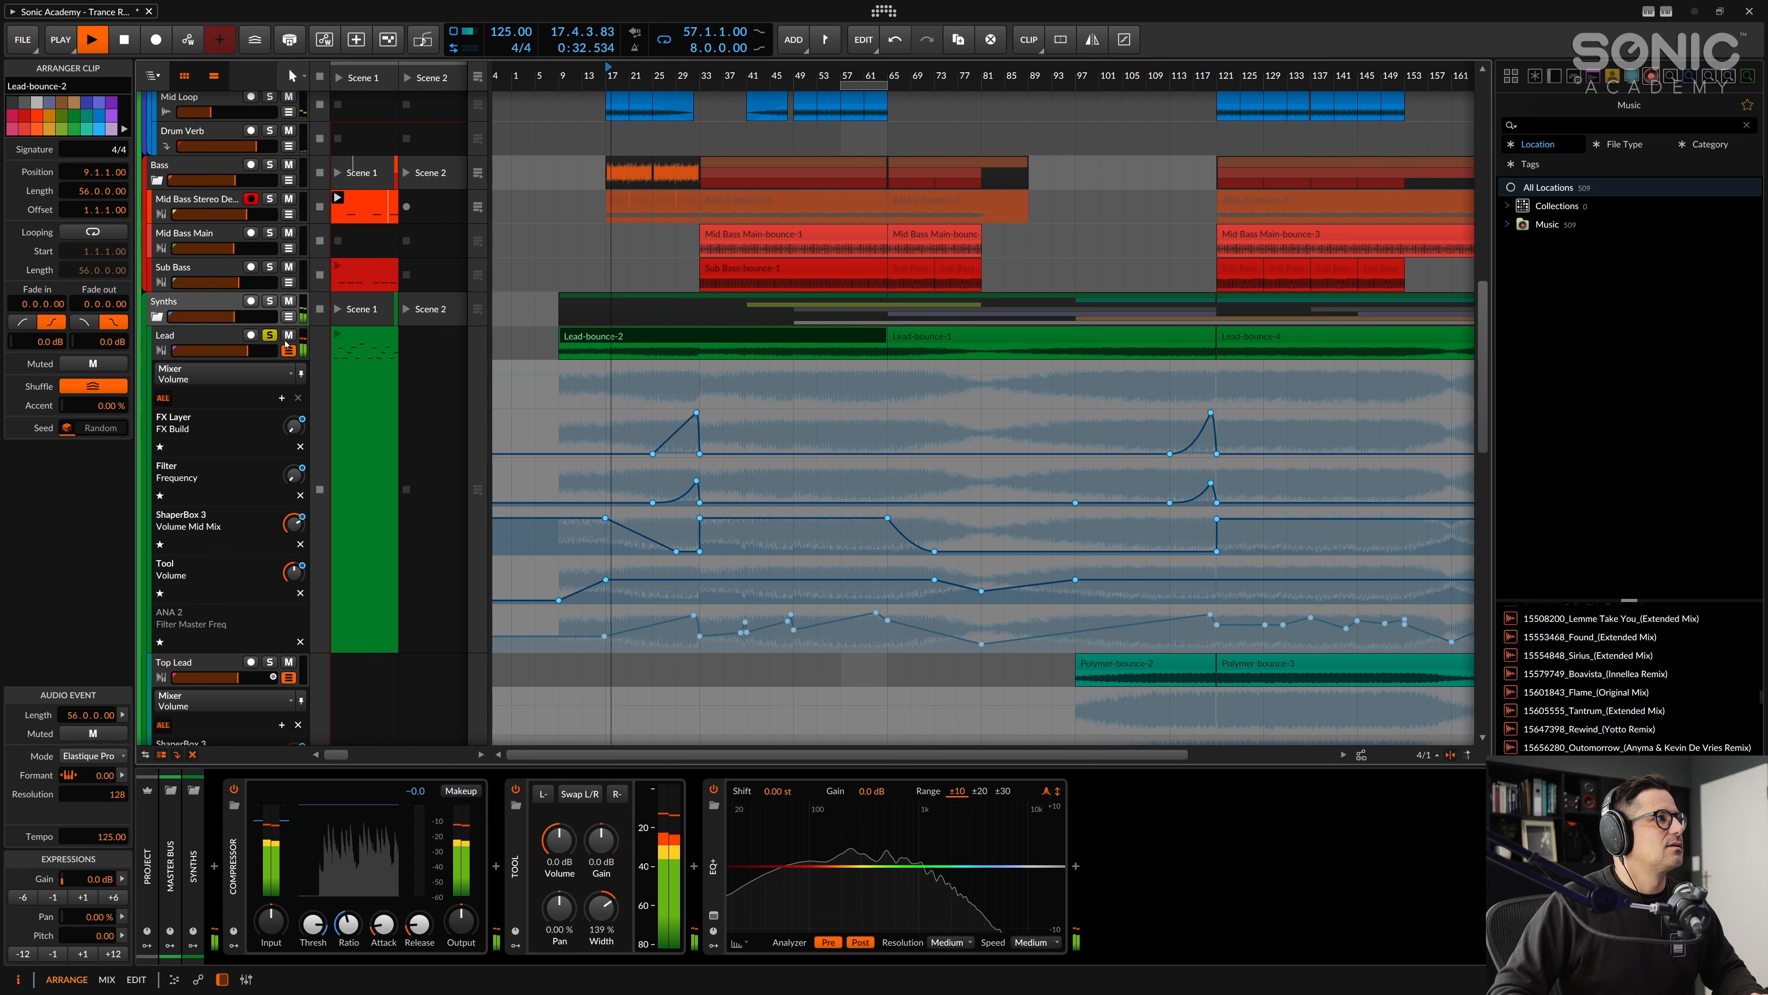
{"action": "scroll", "coordinate": [605, 365], "scroll_direction": "up", "scroll_amount": 1}
{"action": "left_click", "coordinate": [560, 75]}
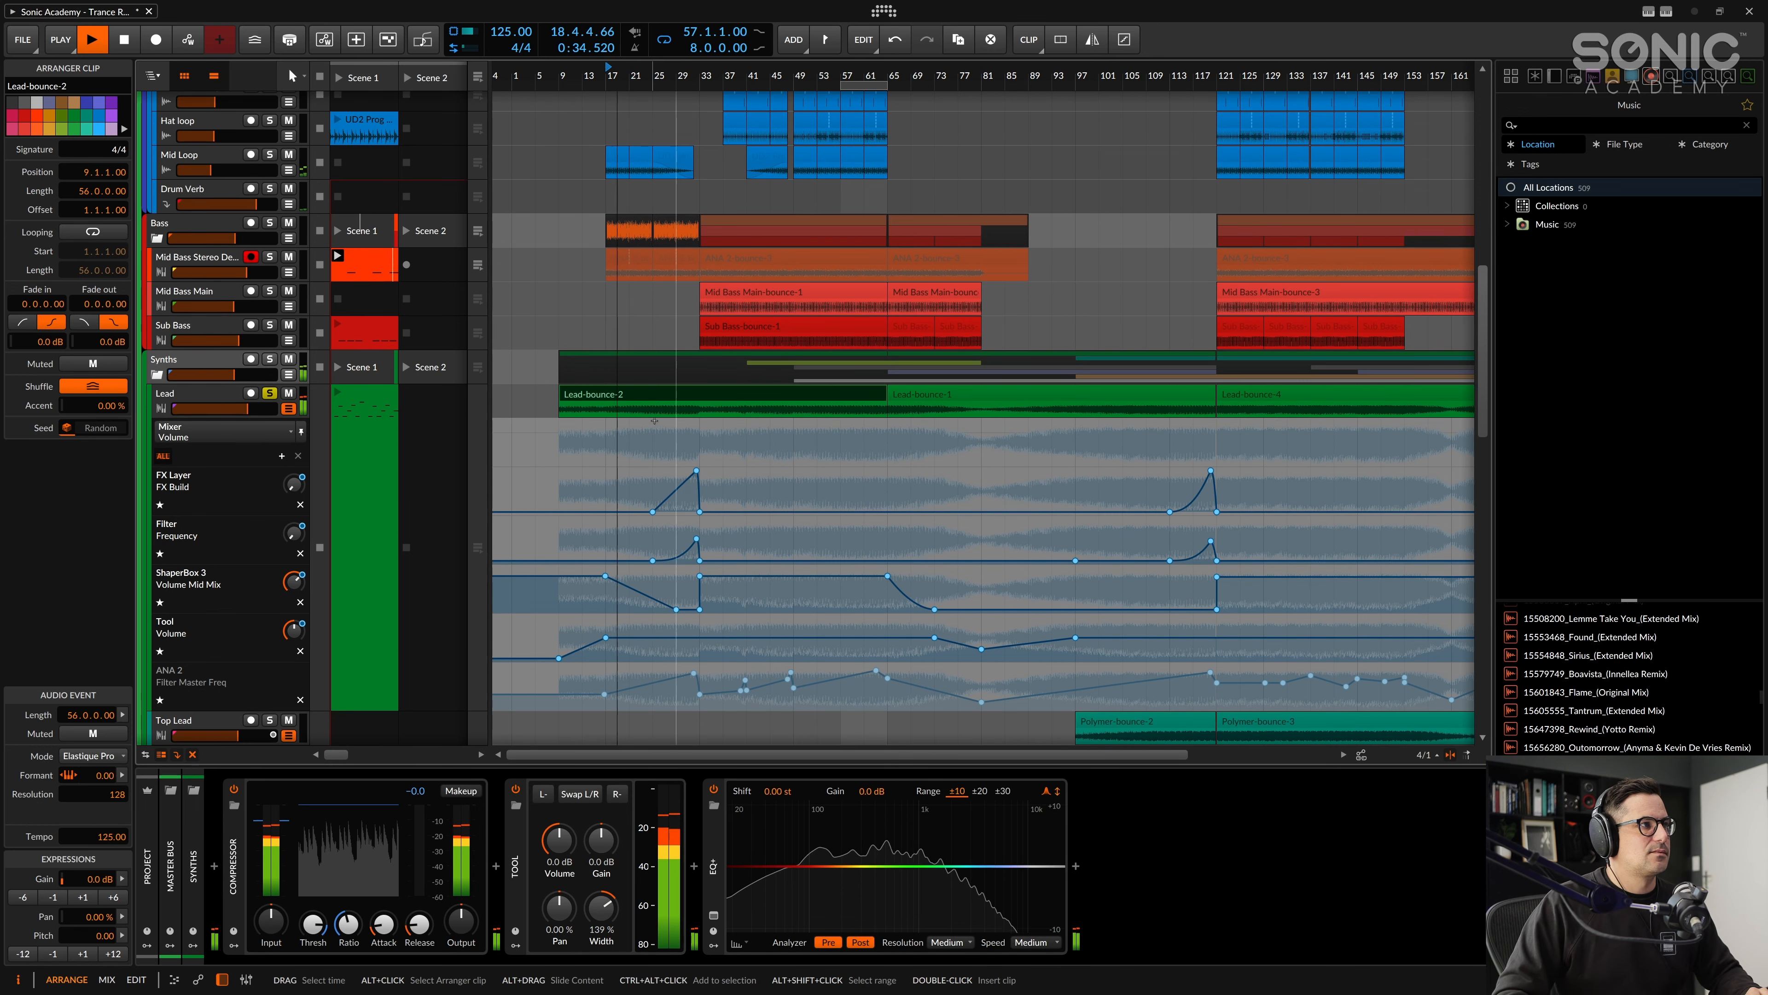
{"action": "left_click", "coordinate": [681, 75]}
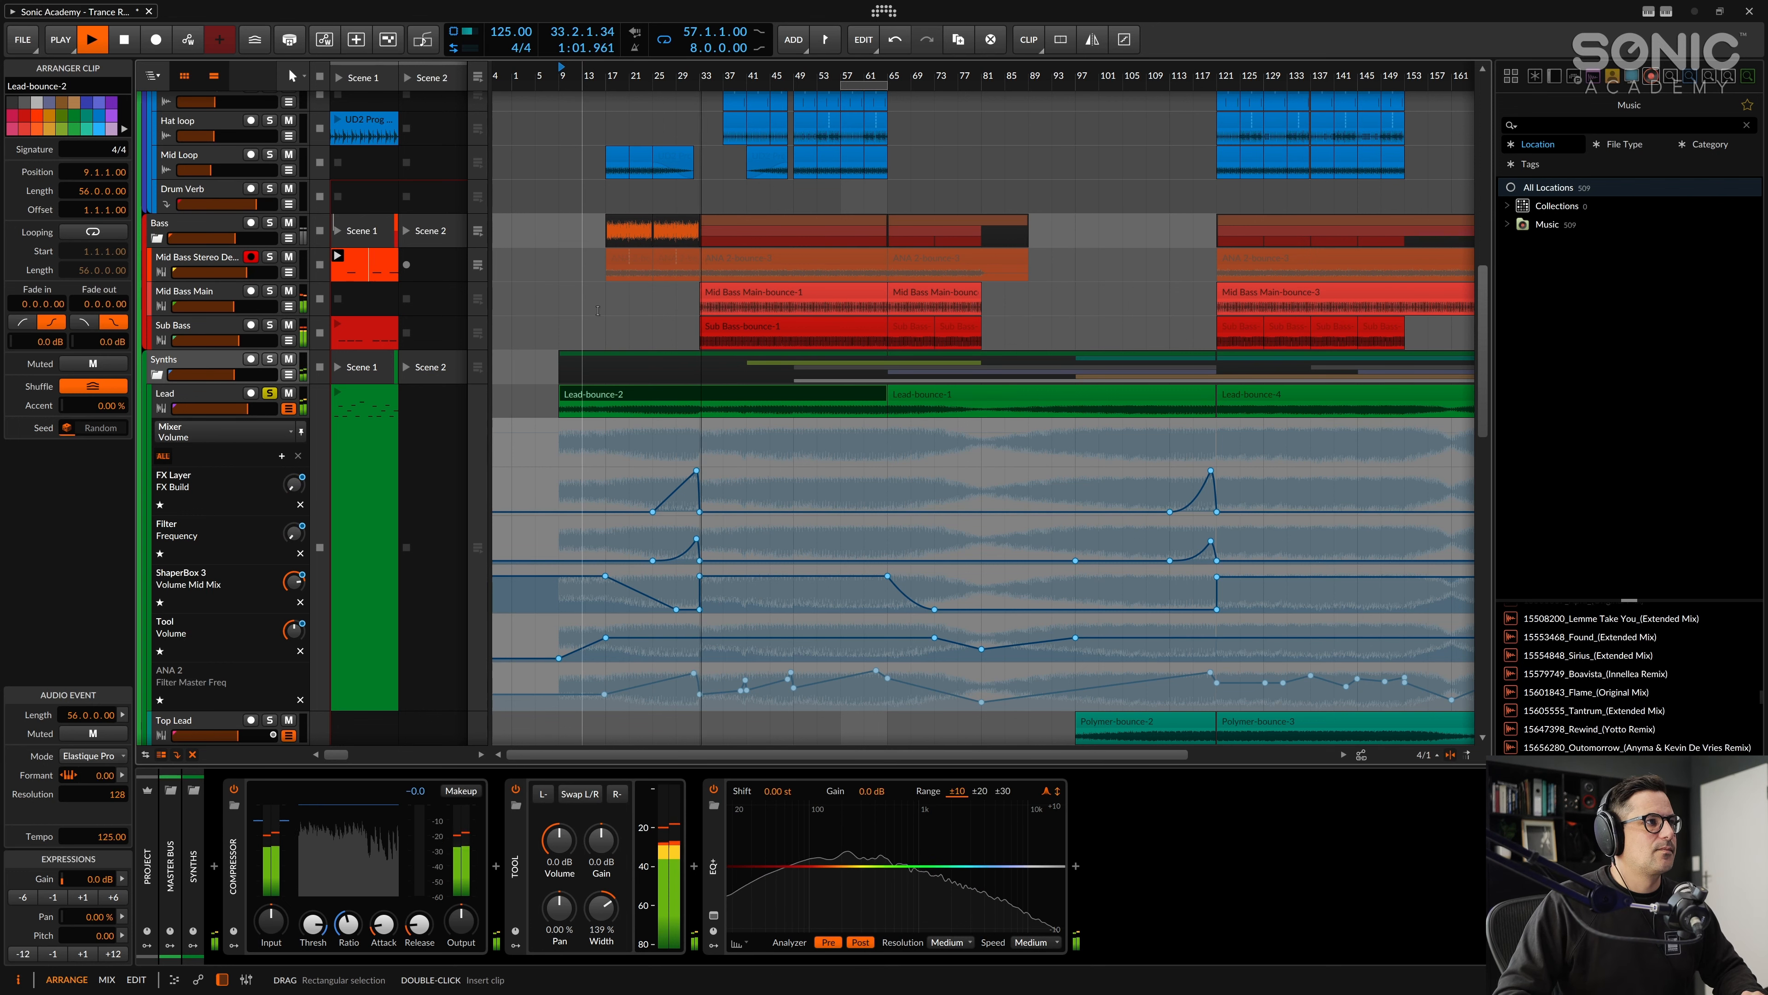
{"action": "left_click", "coordinate": [271, 222]}
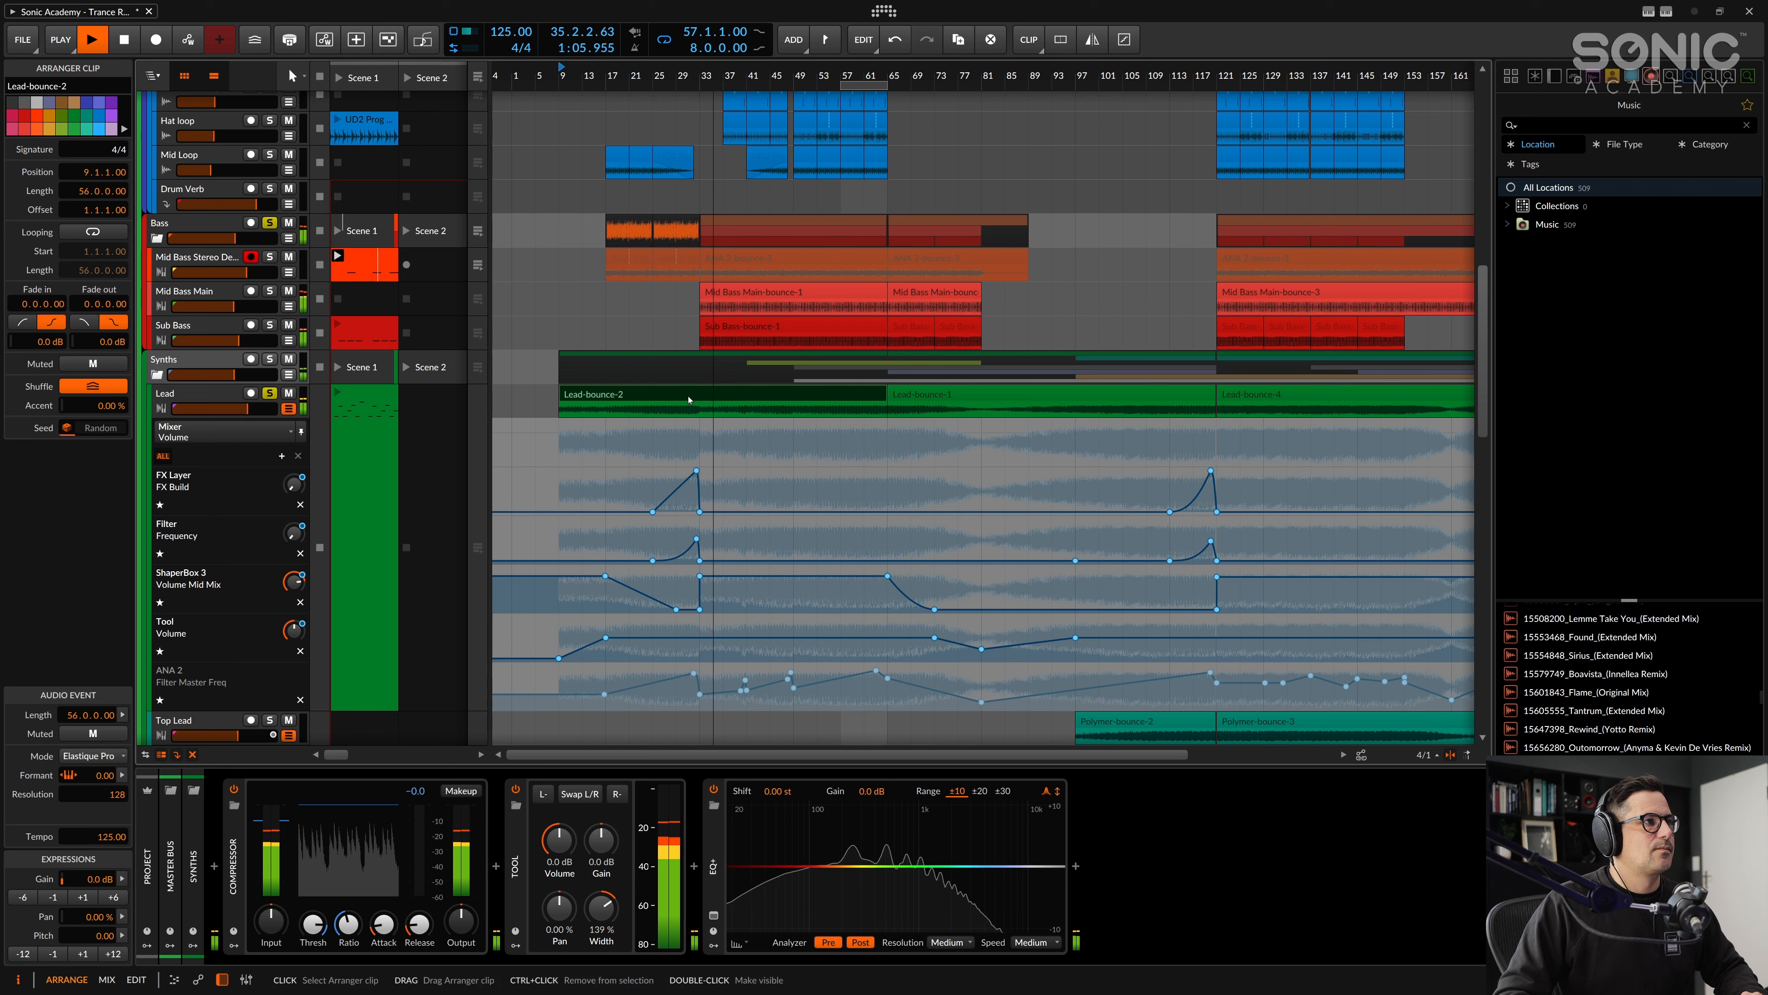
{"action": "key", "text": "space"}
Step: Activate the ANA 2 synth on the Lead track, reveal its nested effects and review the Delay+ and Reverb settings
{"action": "left_click", "coordinate": [503, 503]}
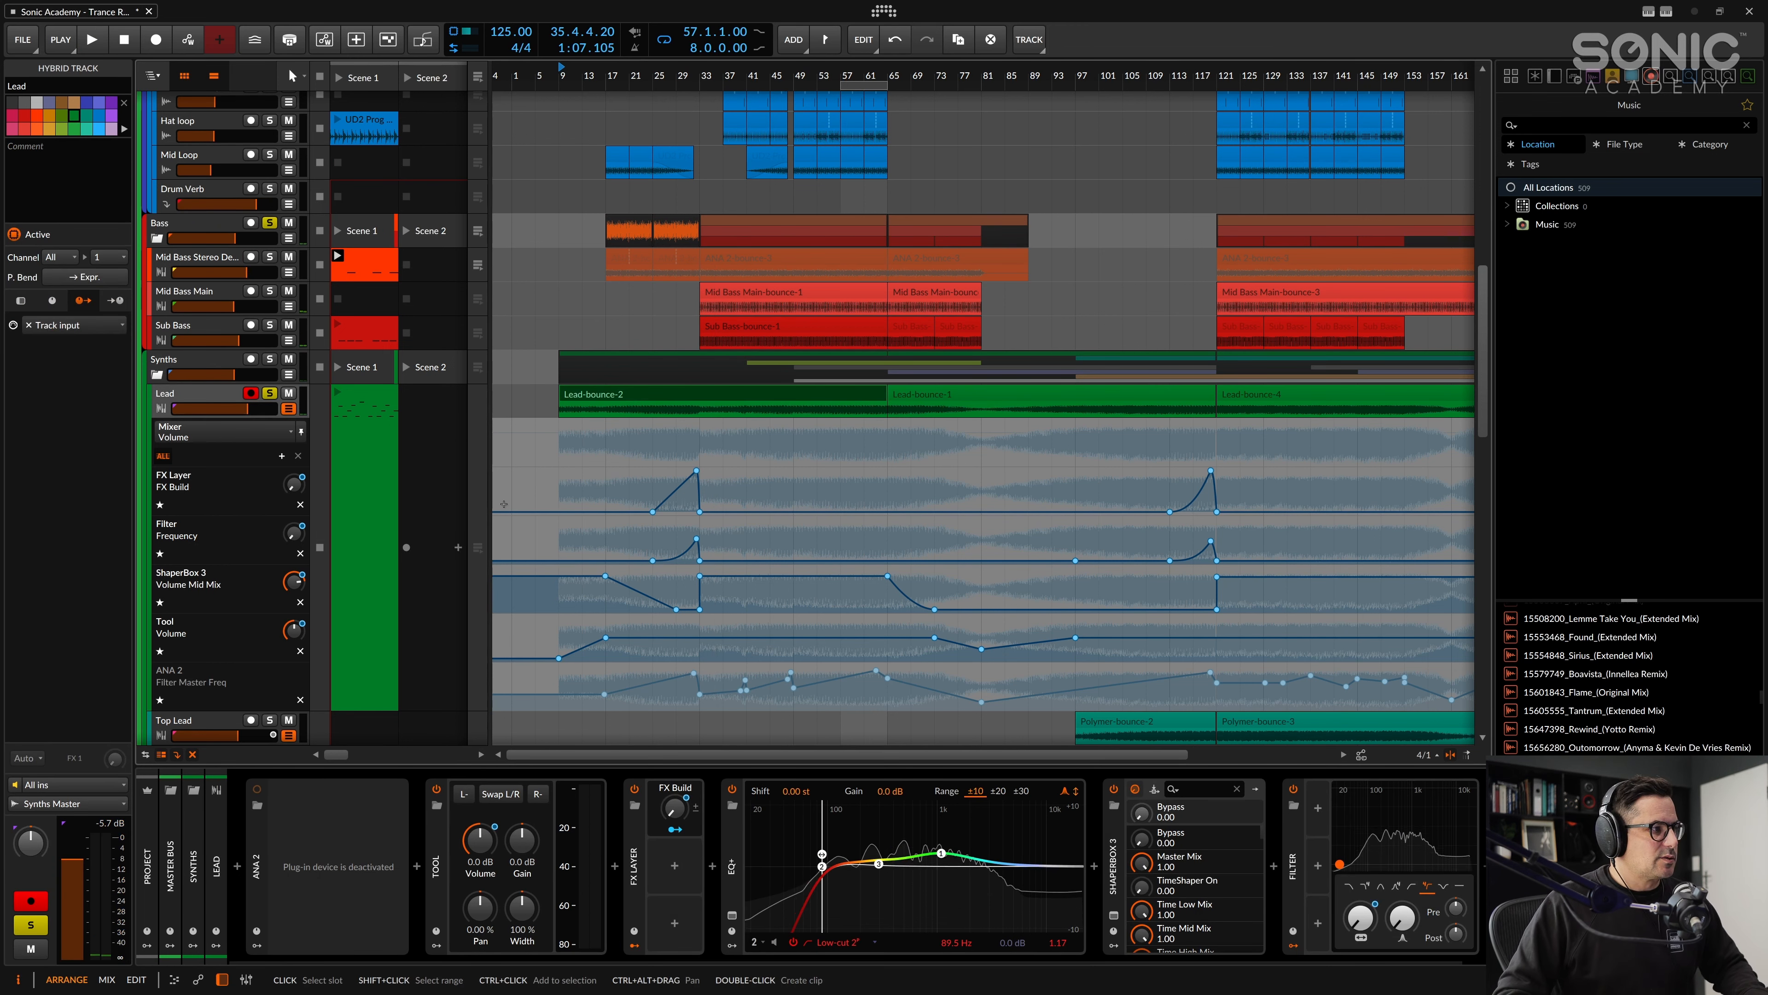
{"action": "left_click", "coordinate": [256, 864]}
{"action": "key", "text": "alt+a"}
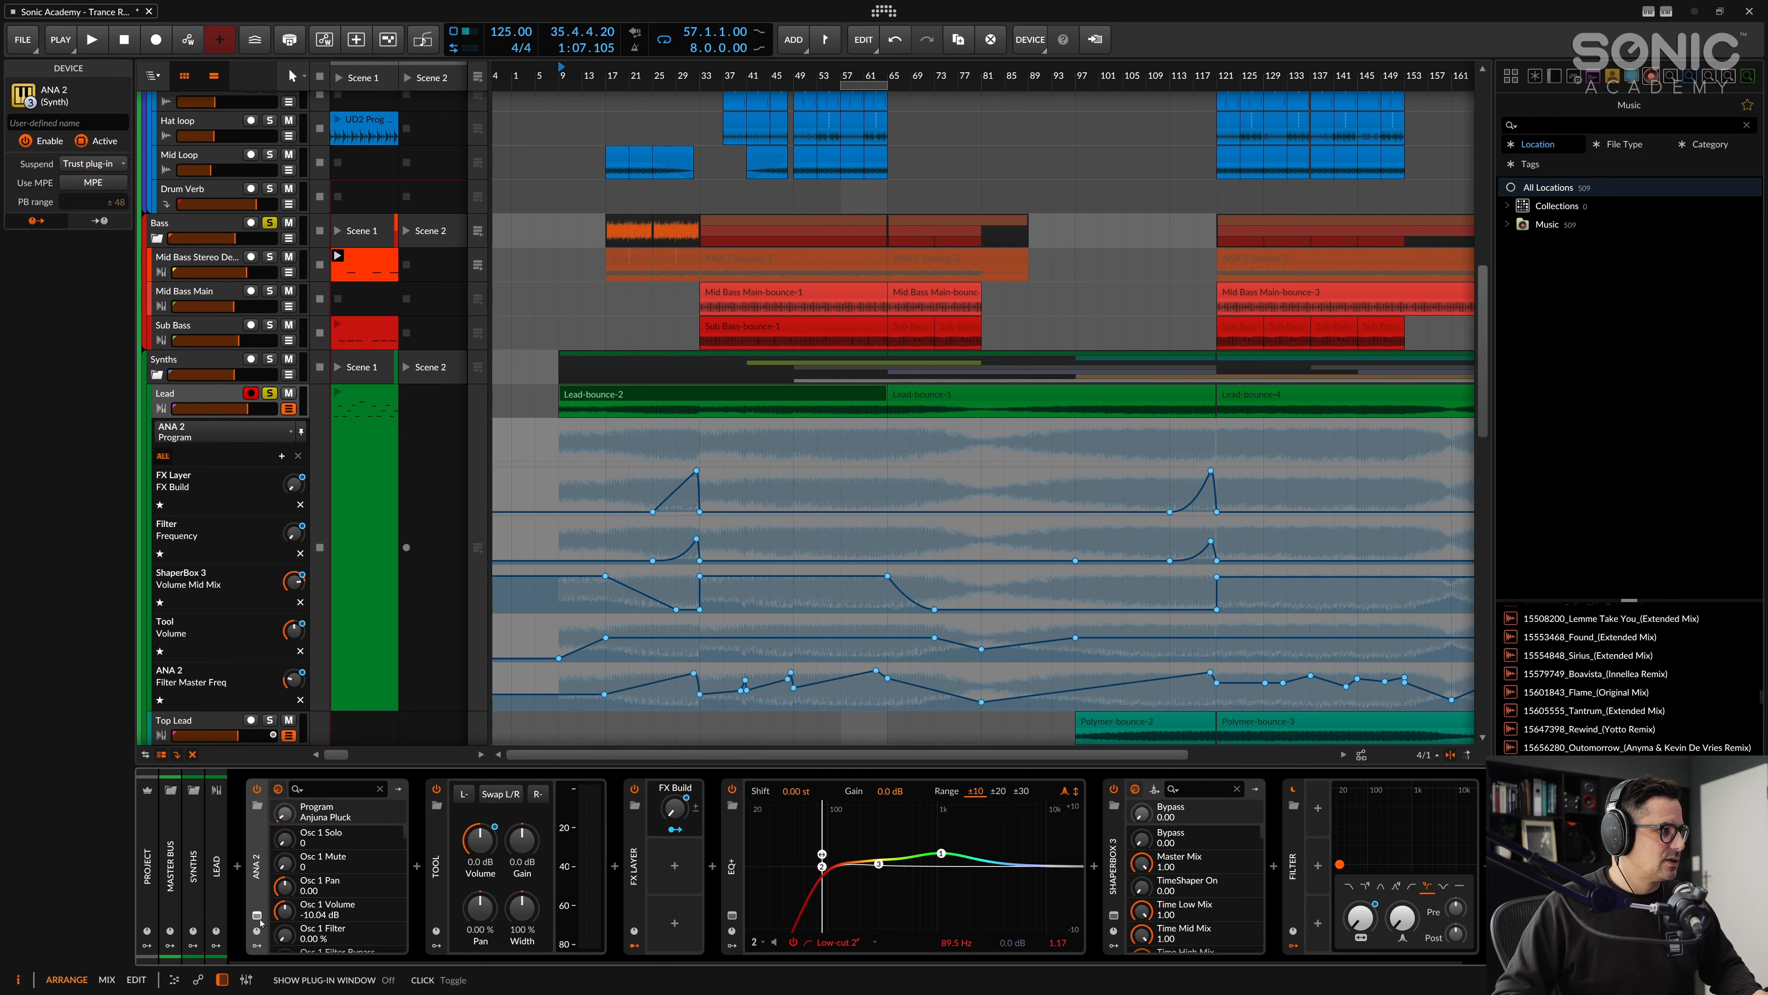
{"action": "left_click", "coordinate": [256, 916]}
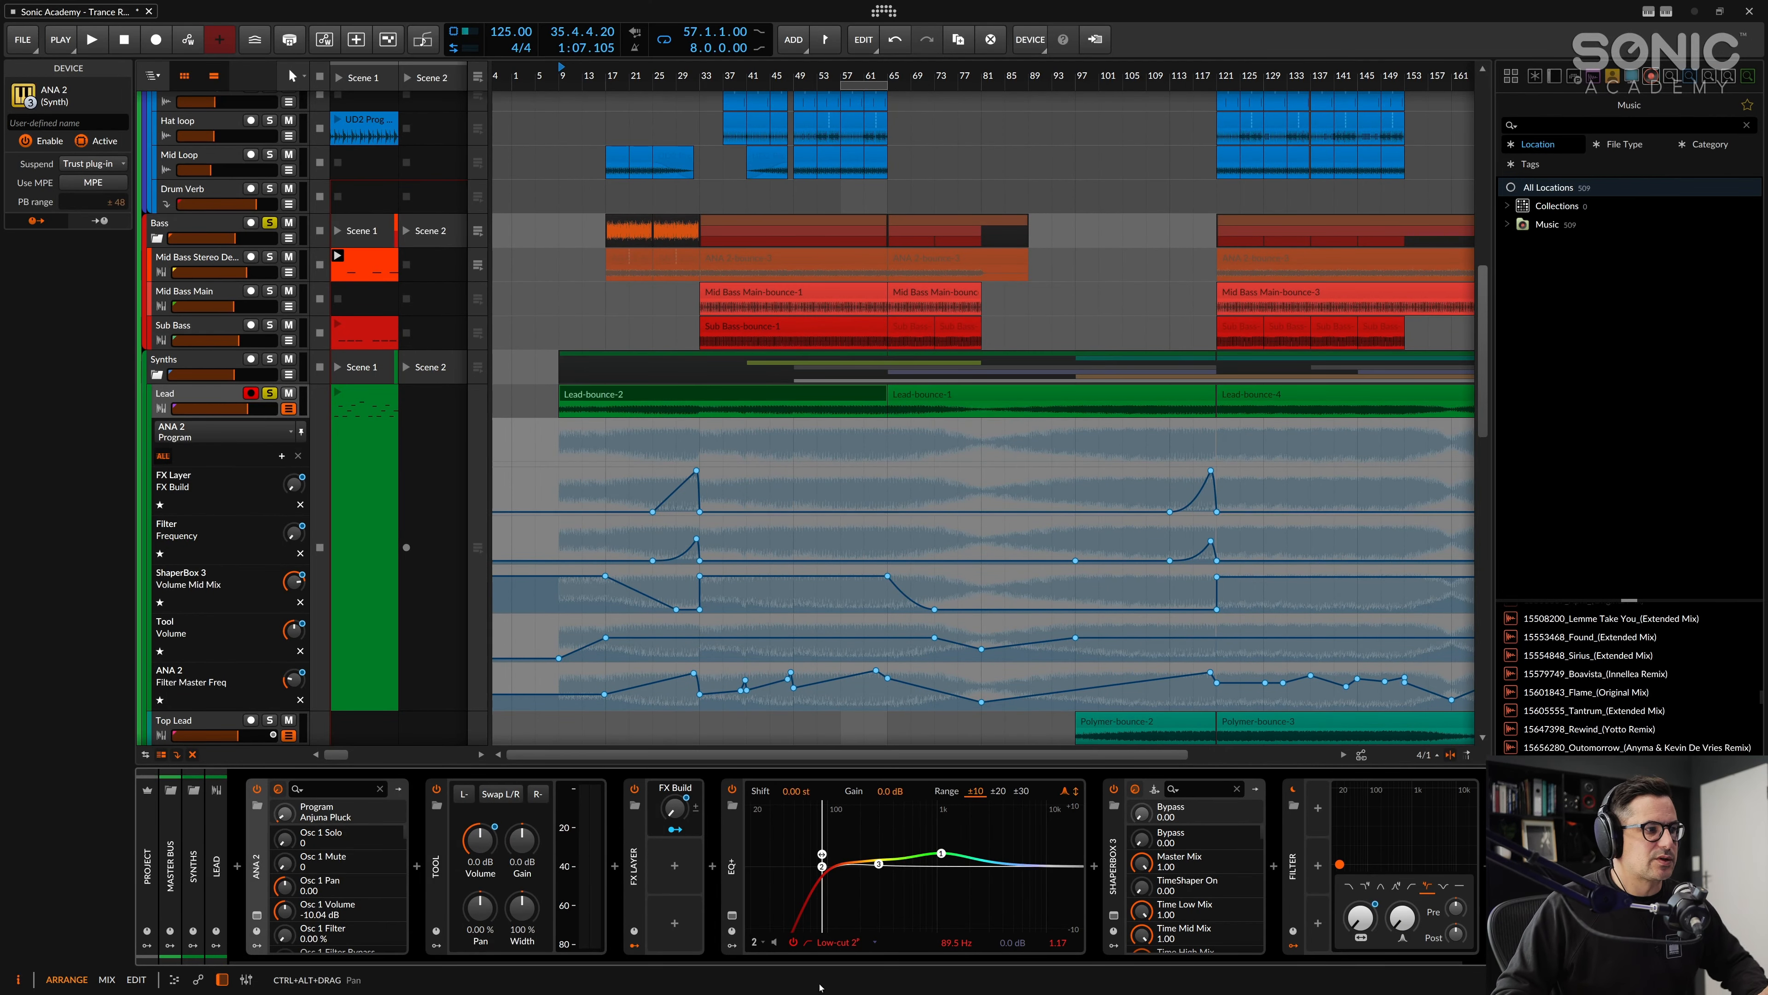
{"action": "left_click_drag", "start_coordinate": [810, 961], "coordinate": [1010, 983]}
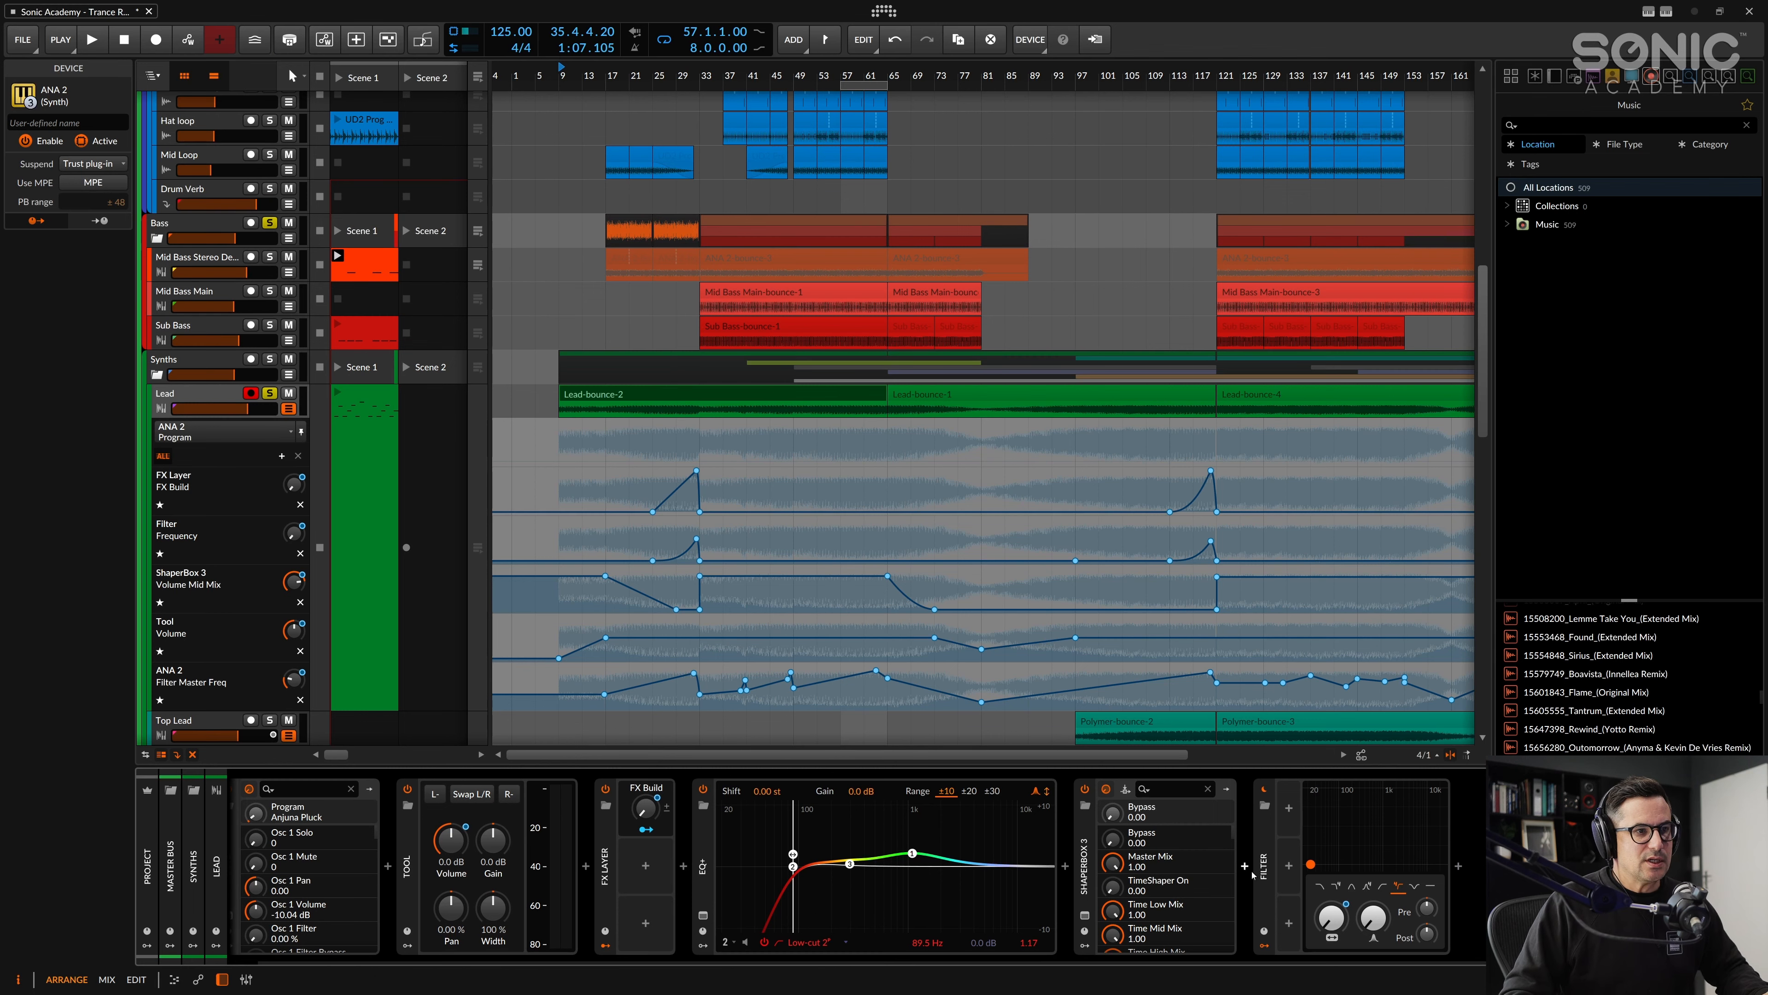
{"action": "scroll", "coordinate": [633, 943], "scroll_direction": "left", "scroll_amount": 5}
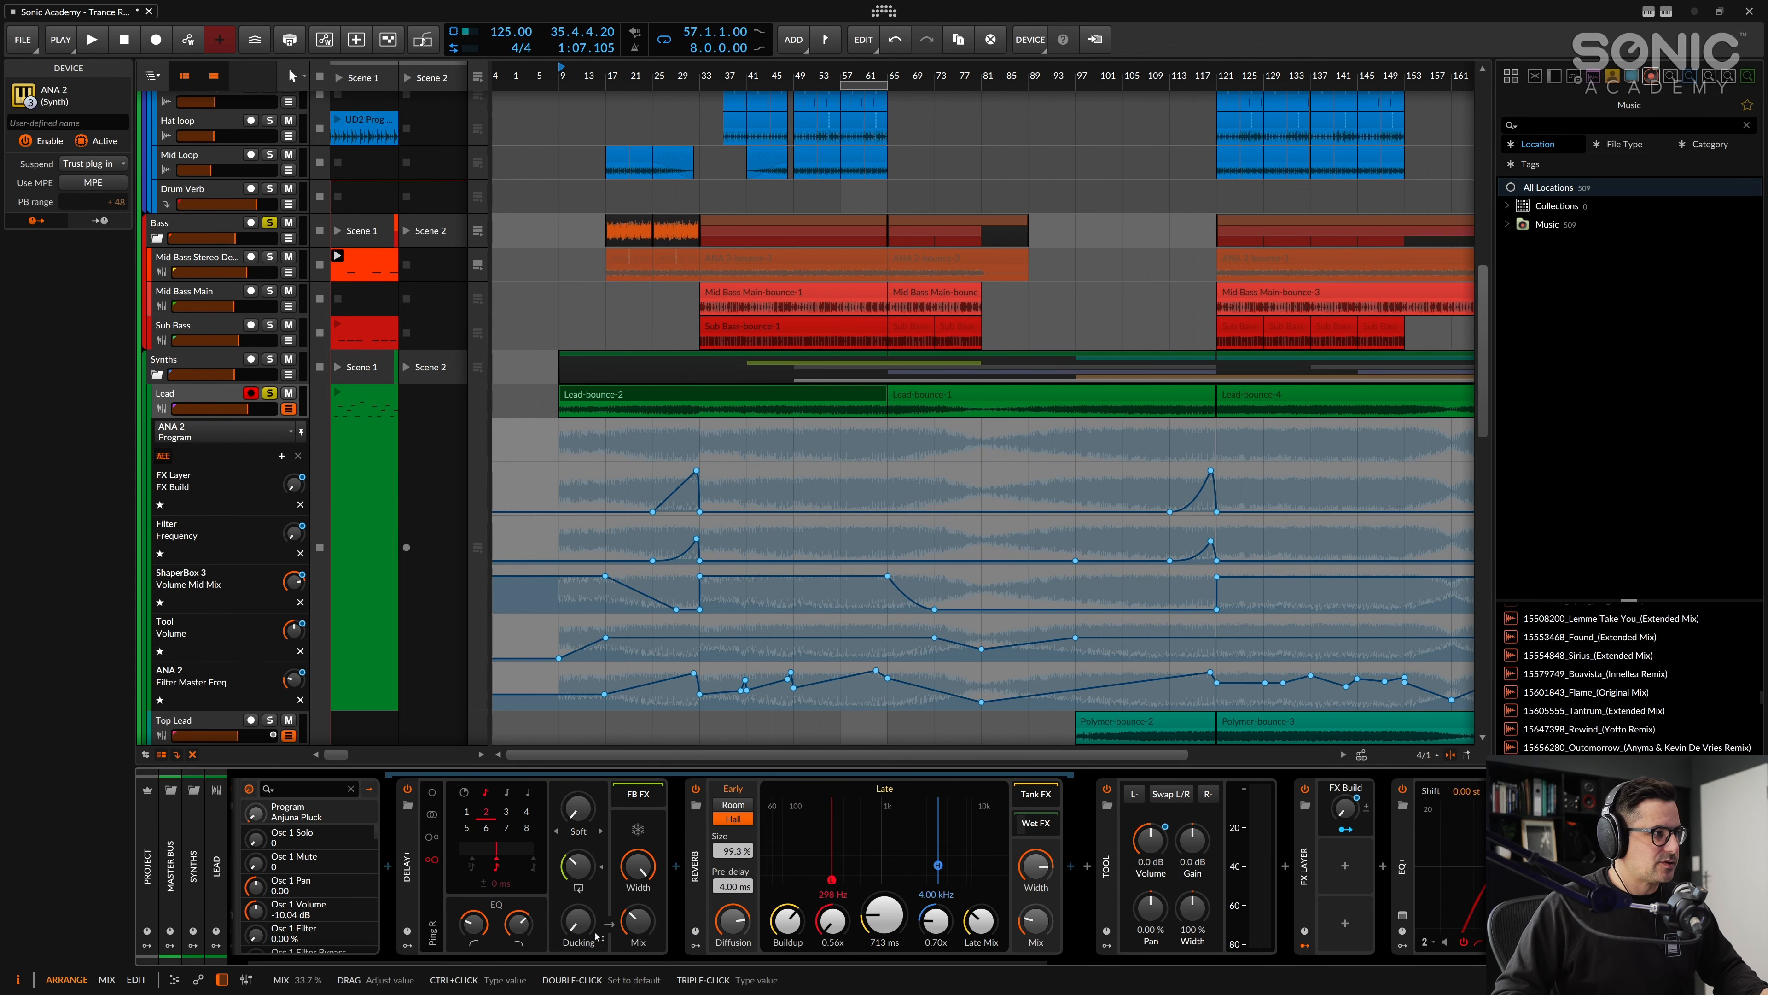
{"action": "scroll", "coordinate": [557, 878], "scroll_direction": "left", "scroll_amount": 1}
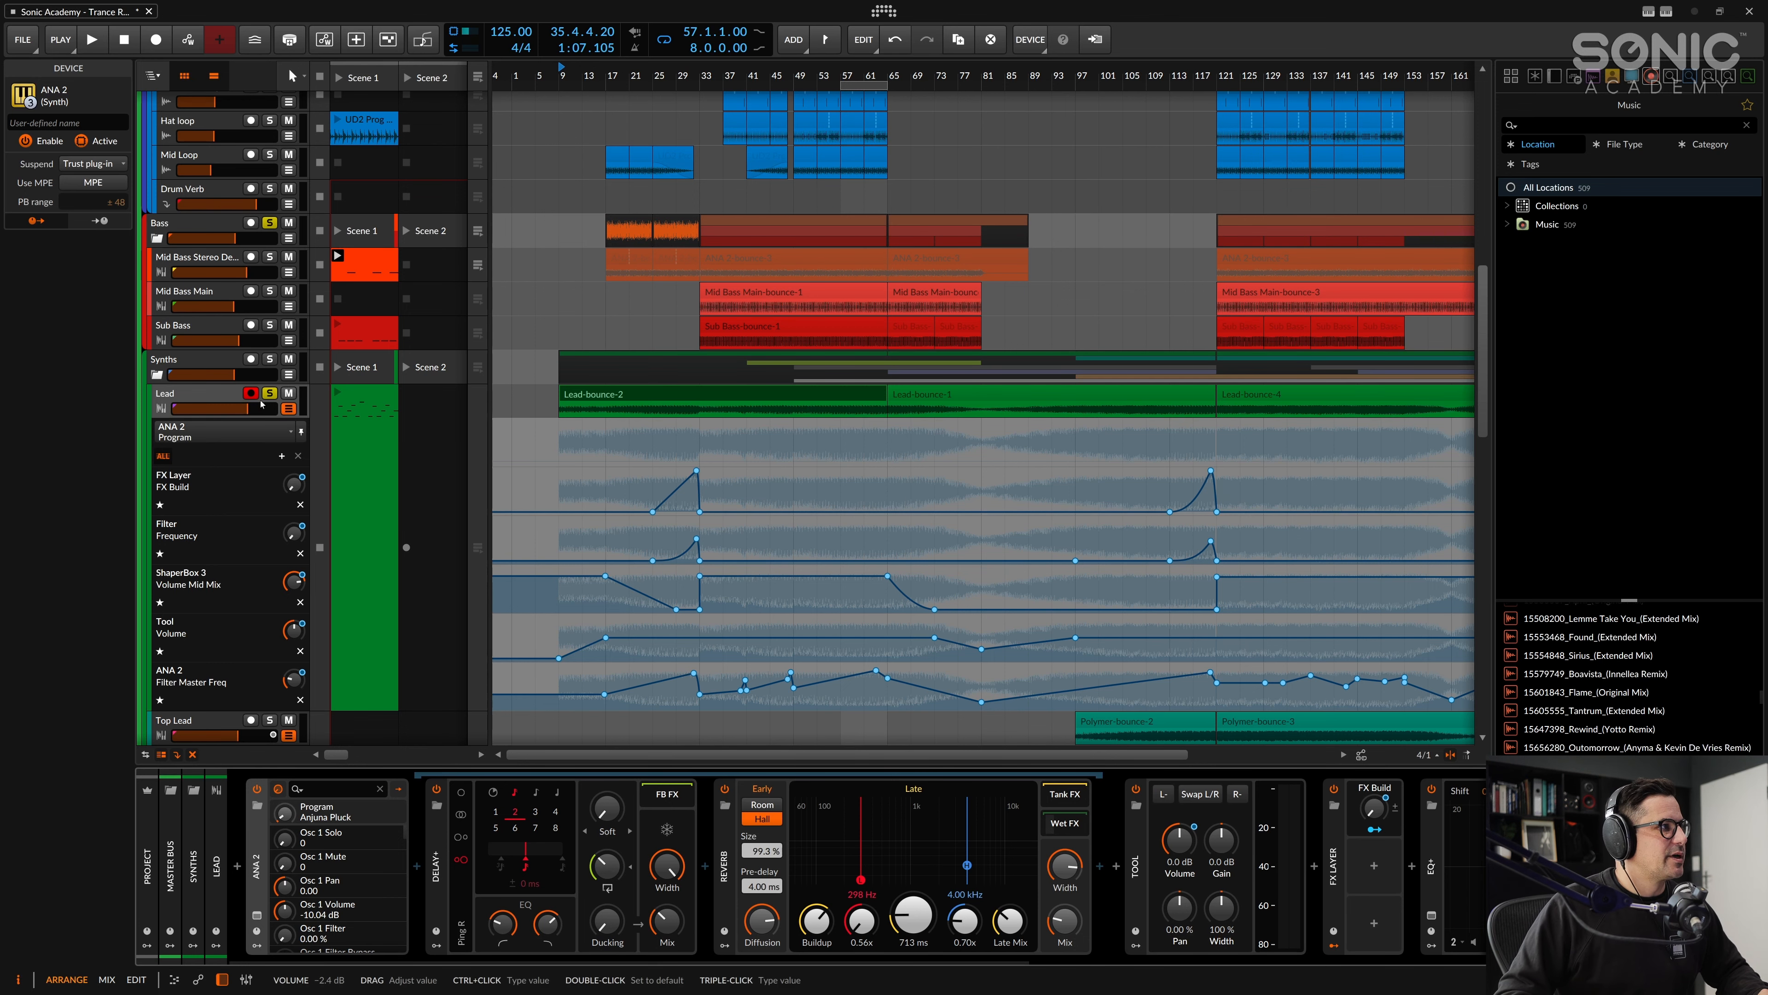
Step: Select the Top Lead track to view its Polymer device chain, then solo it and audition it from bar 109
{"action": "scroll", "coordinate": [758, 511], "scroll_direction": "down", "scroll_amount": 3}
{"action": "left_click", "coordinate": [758, 511]}
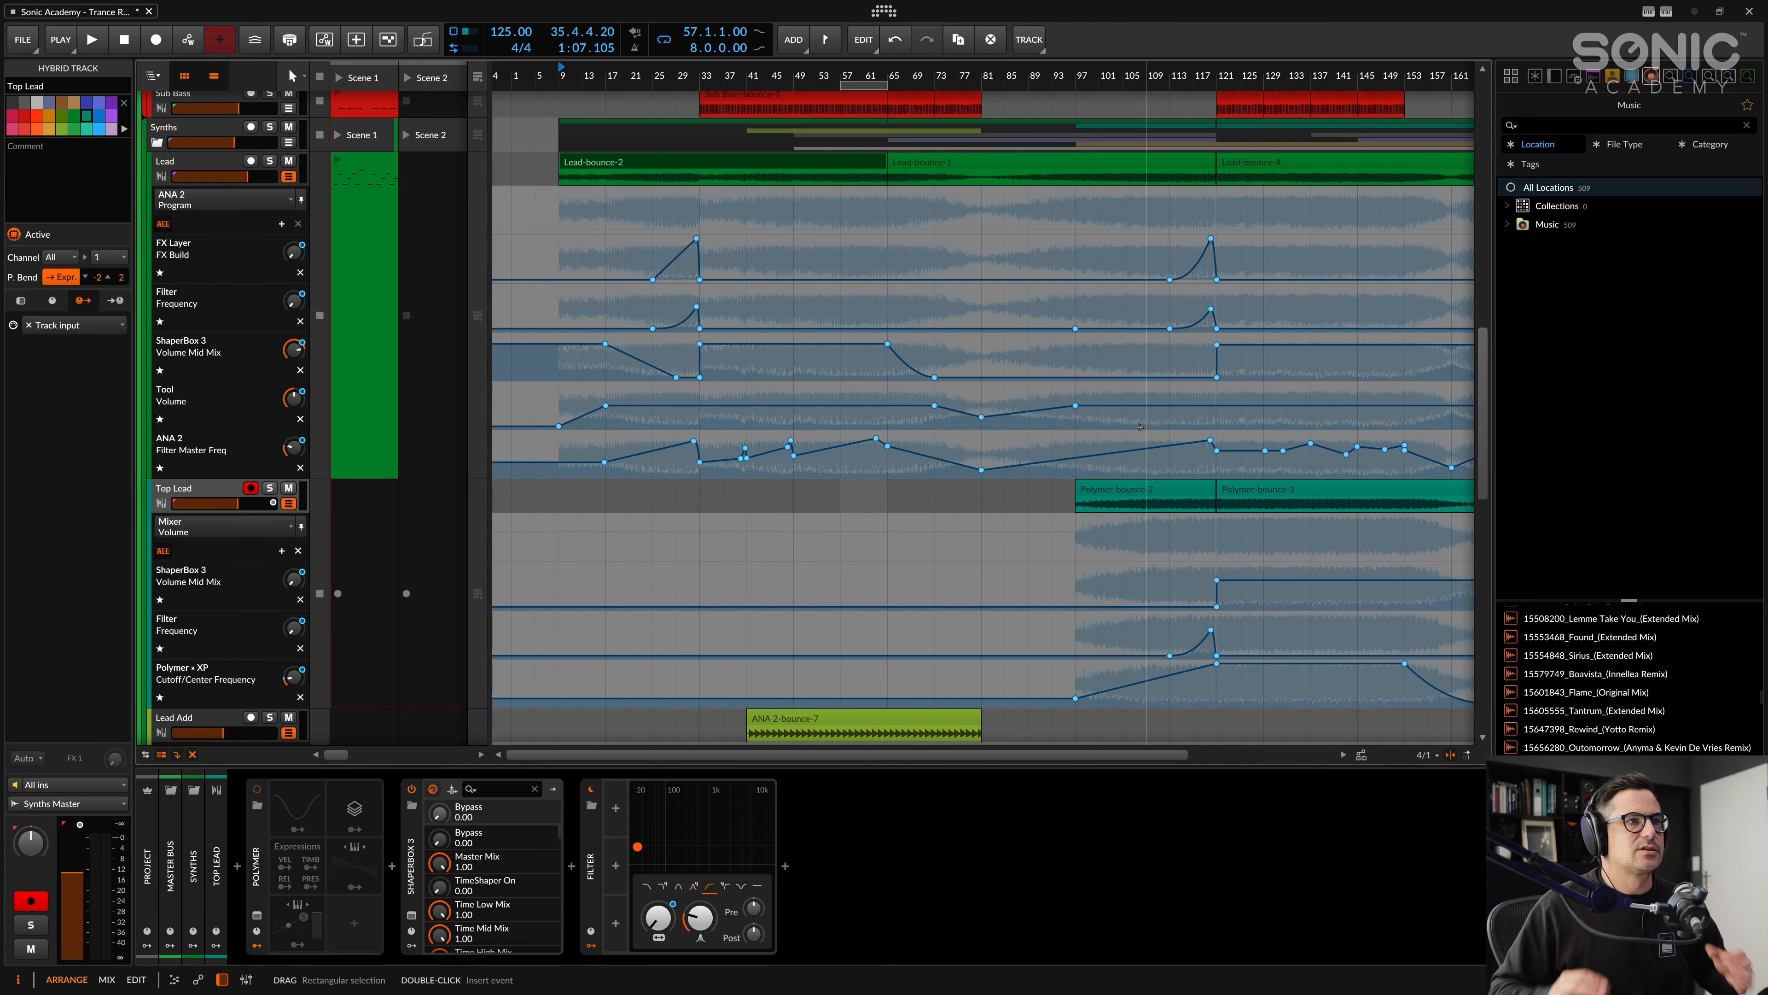
{"action": "left_click", "coordinate": [1148, 78]}
{"action": "key", "text": "space"}
{"action": "left_click", "coordinate": [270, 489]}
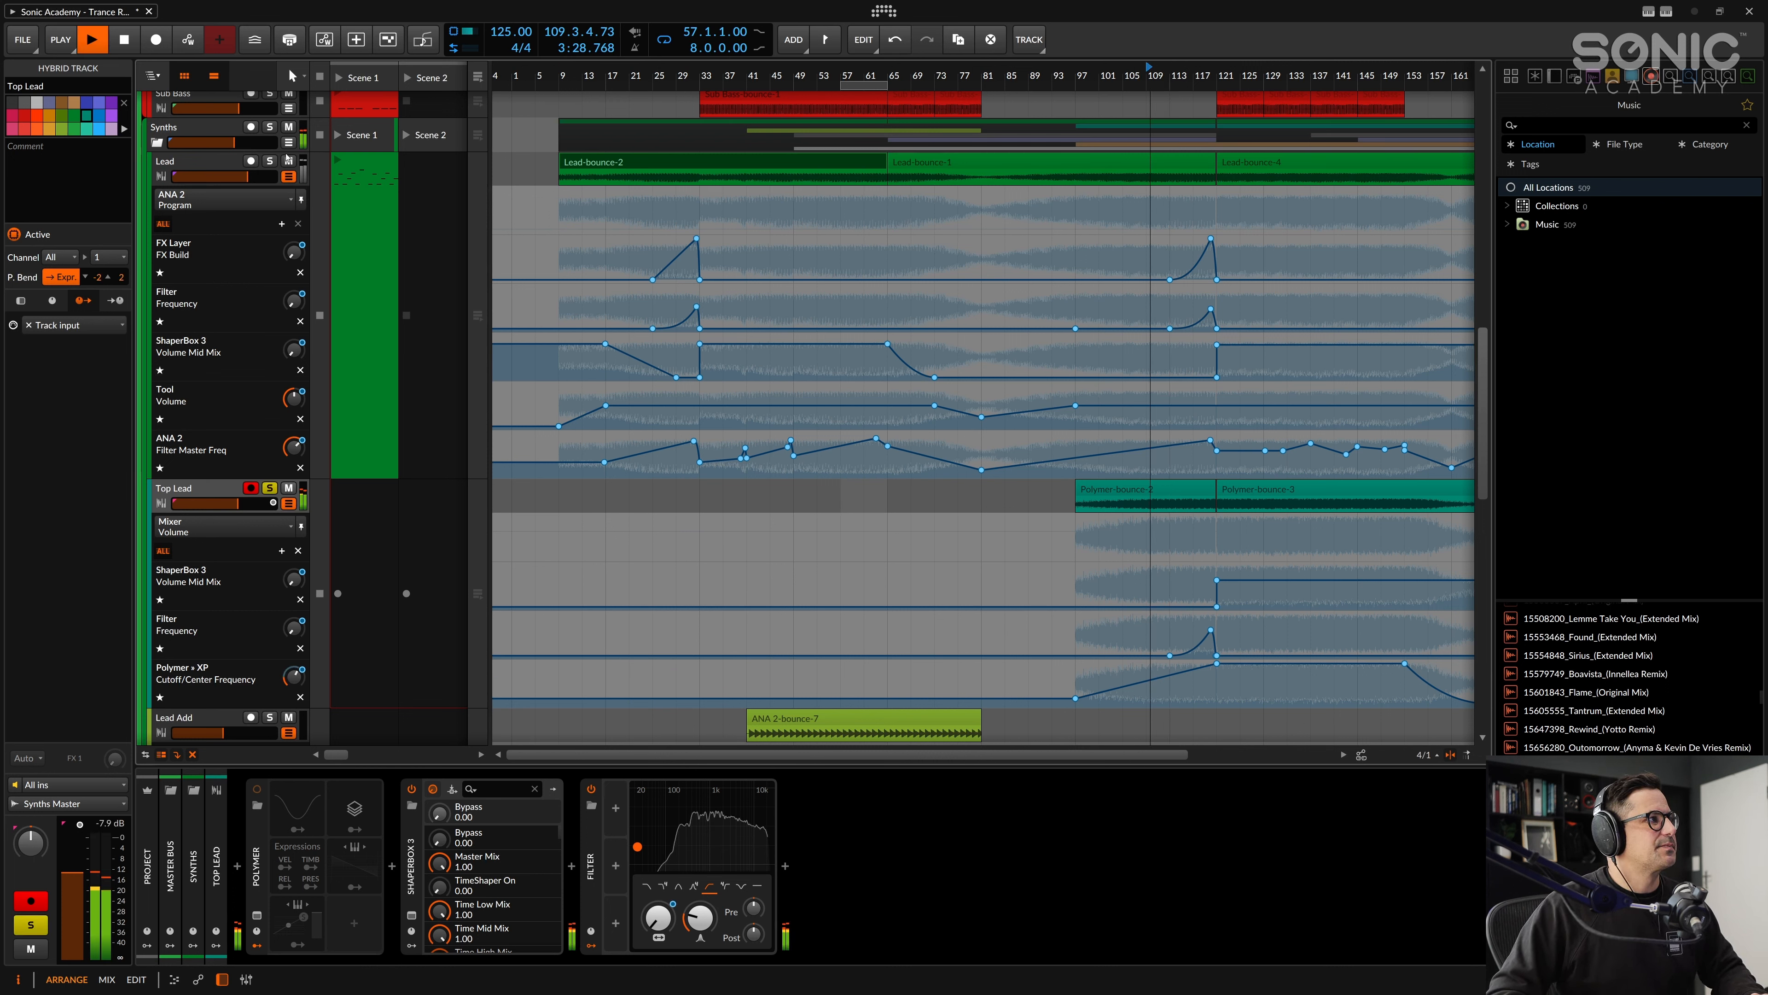
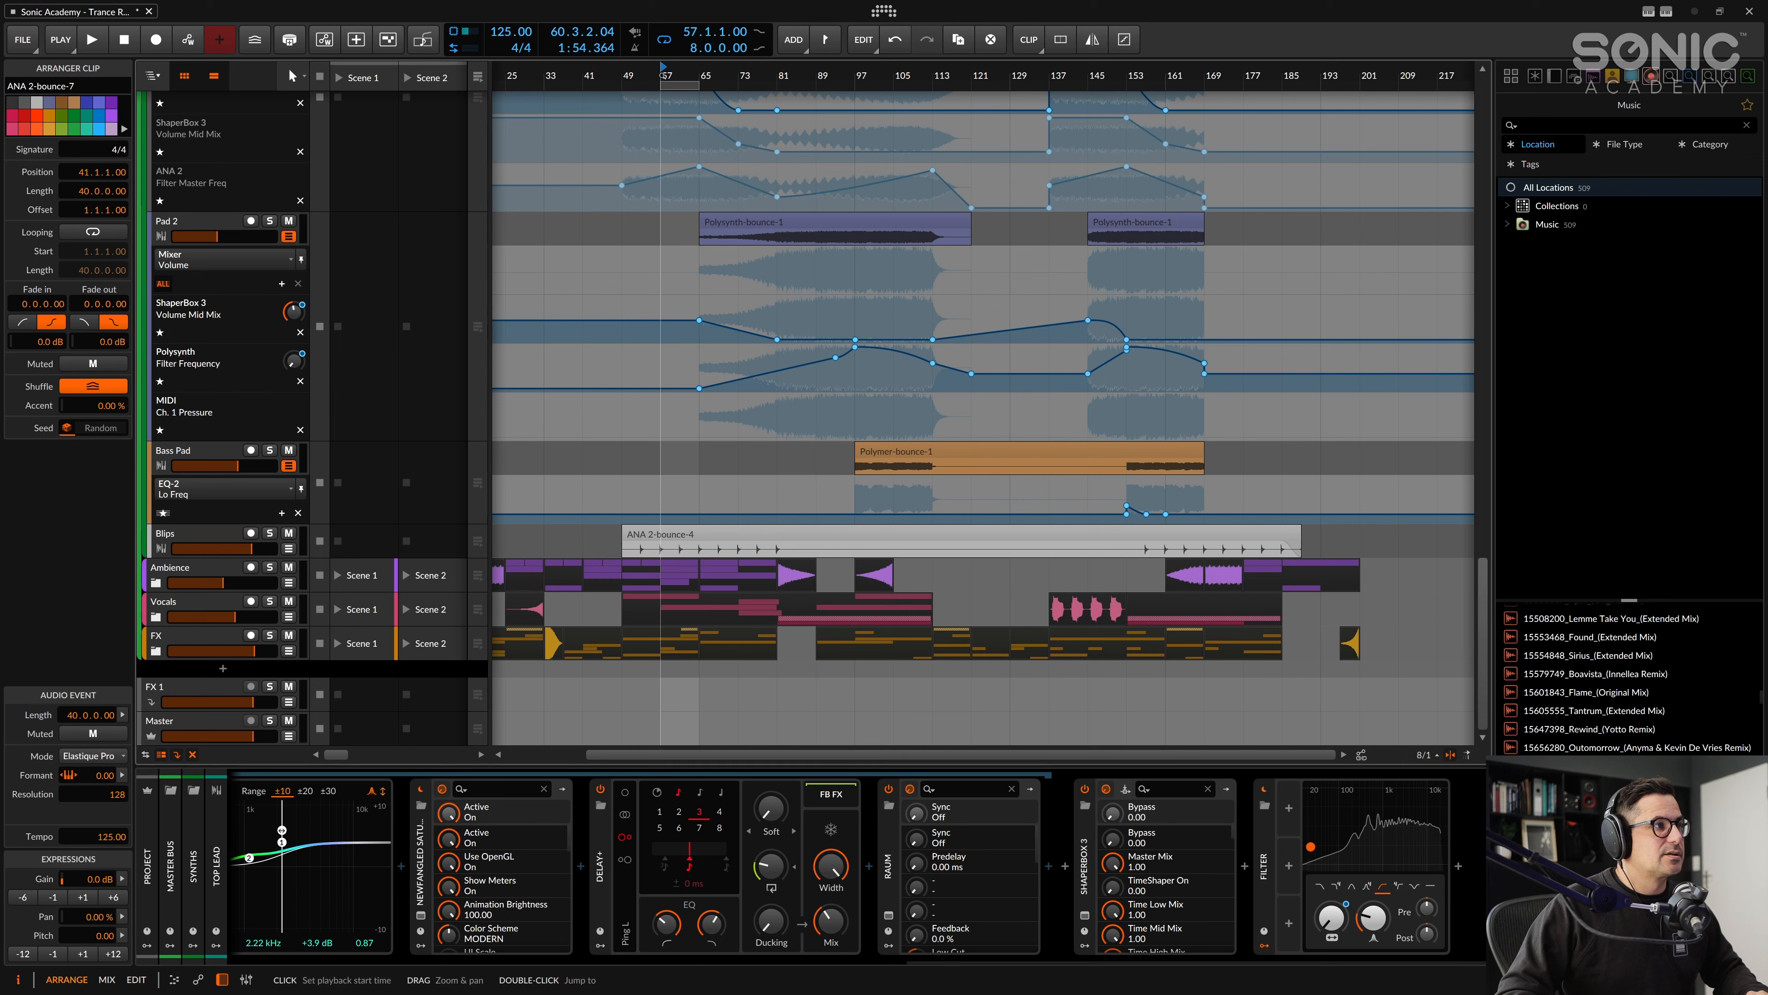
Step: Solo the Blips track and audition it from bar 57 while looking over the pad tracks' automation
{"action": "left_click", "coordinate": [270, 534]}
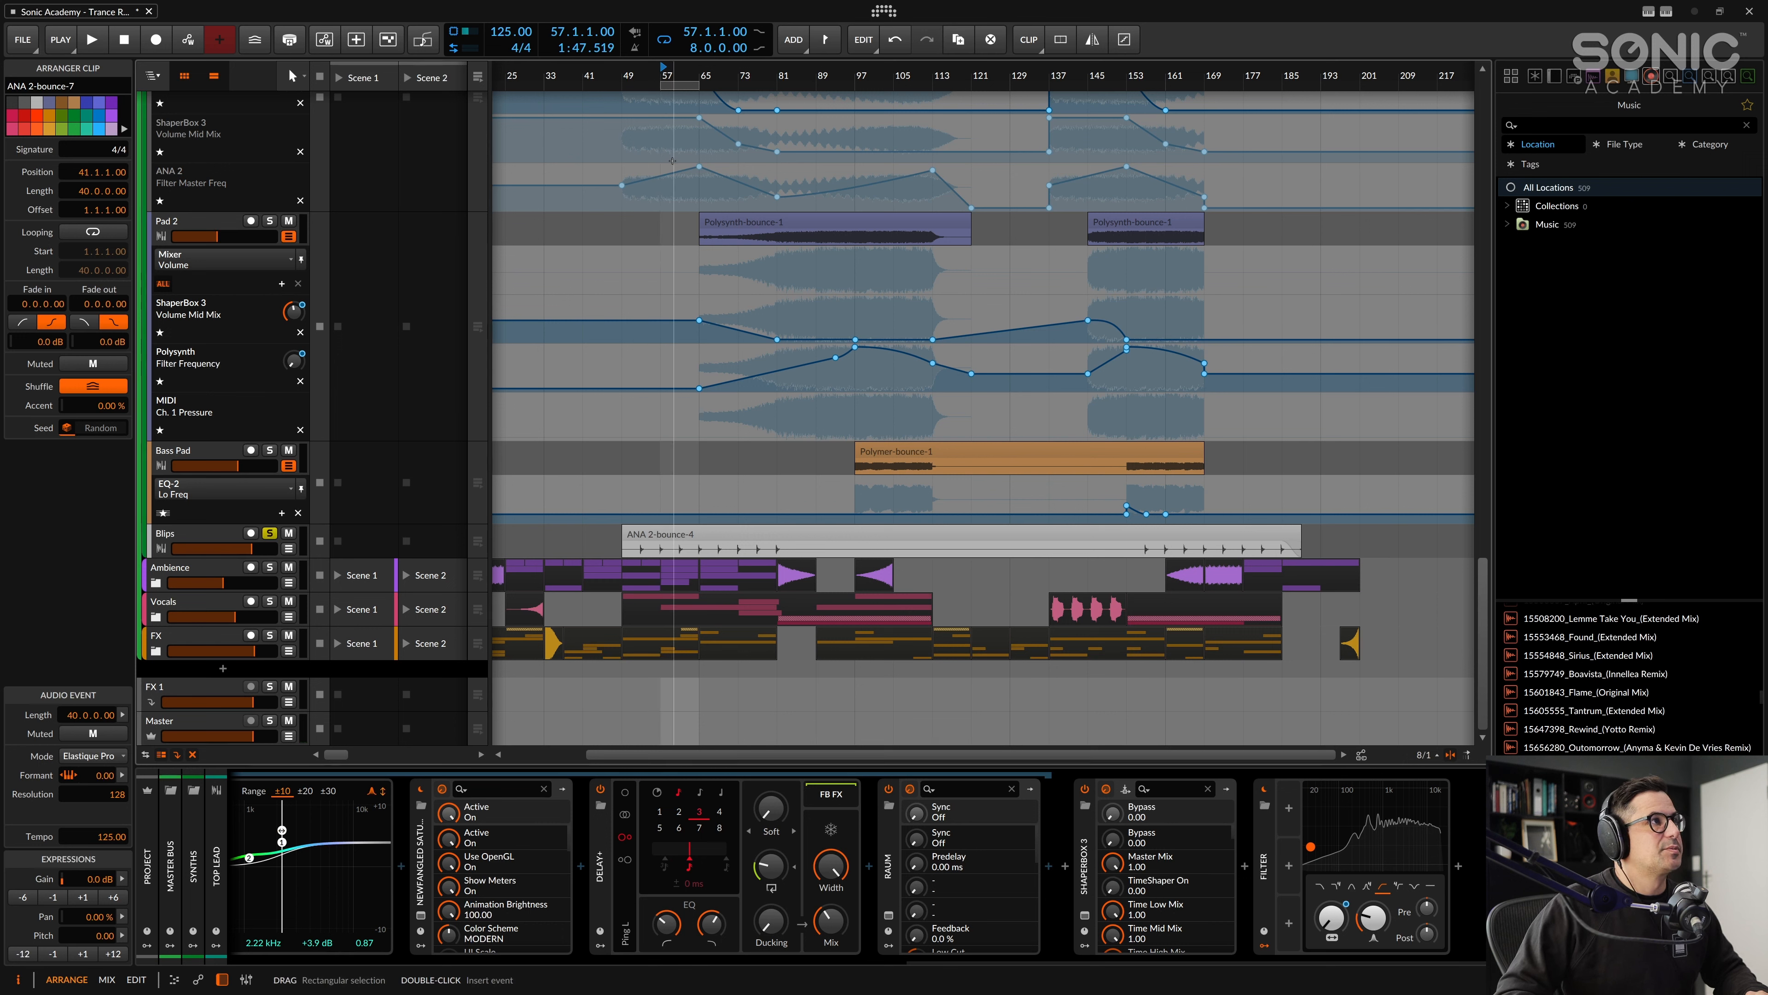
{"action": "key", "text": "space"}
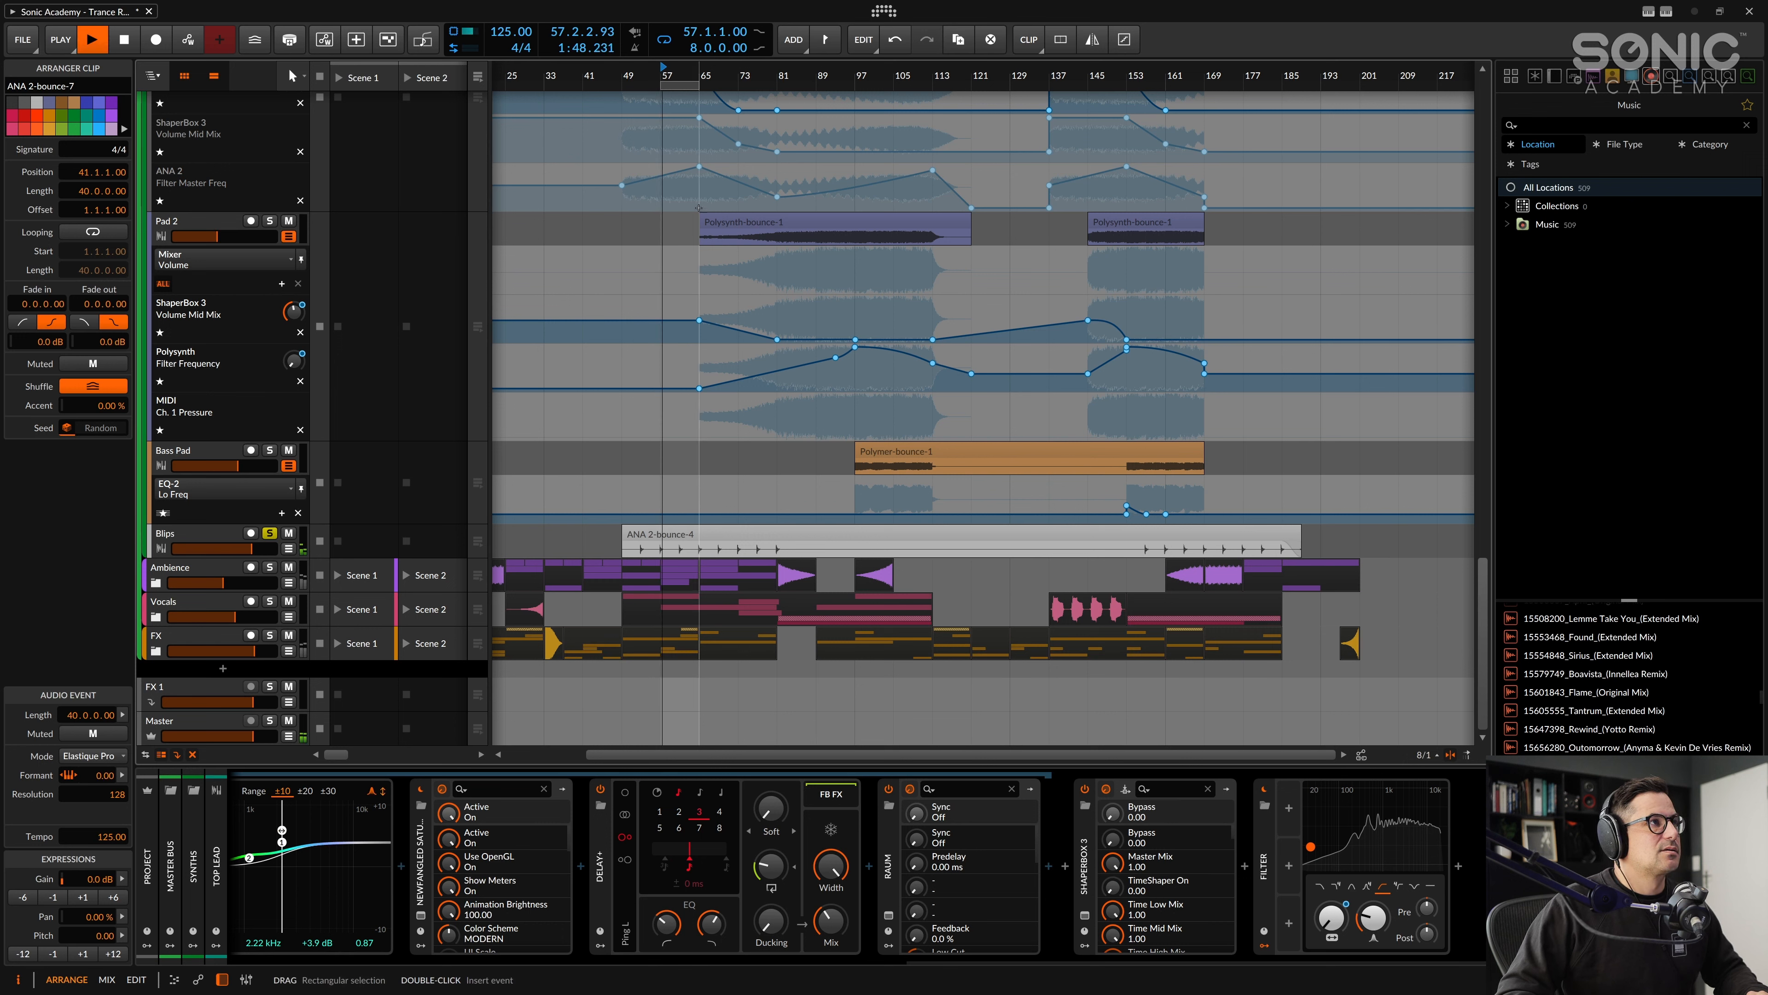
{"action": "scroll", "coordinate": [619, 464], "scroll_direction": "up", "scroll_amount": 1}
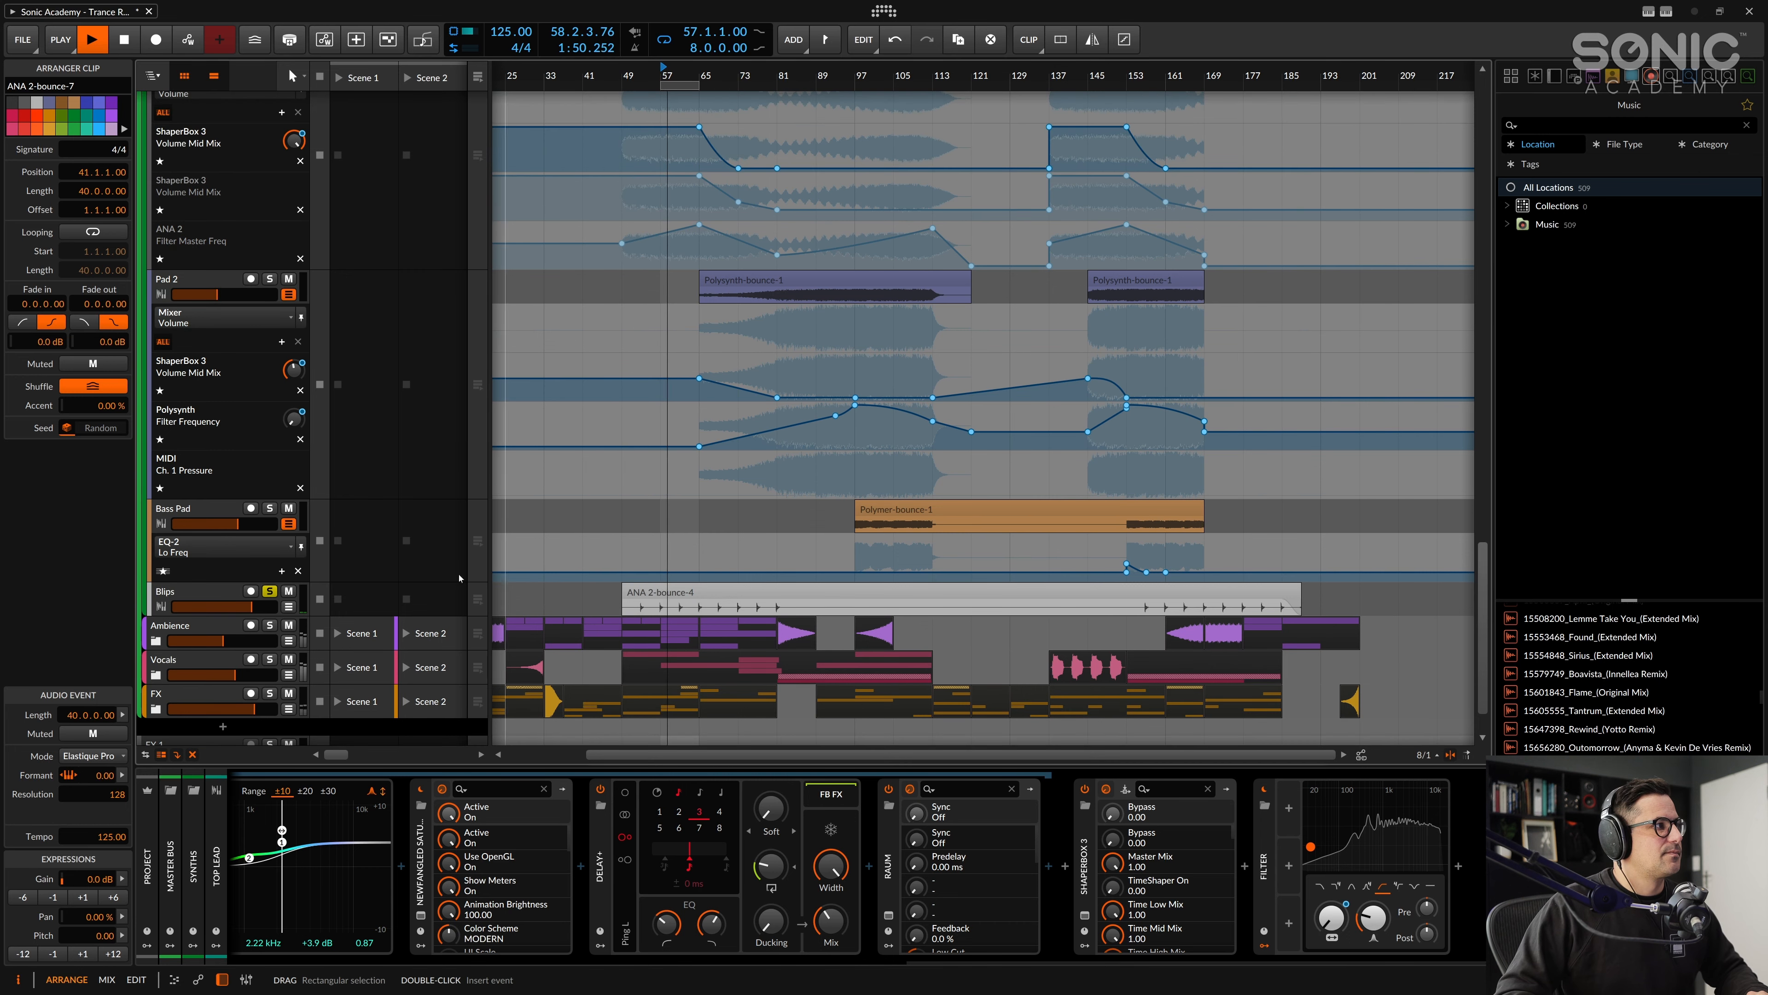
{"action": "scroll", "coordinate": [623, 348], "scroll_direction": "up", "scroll_amount": 1}
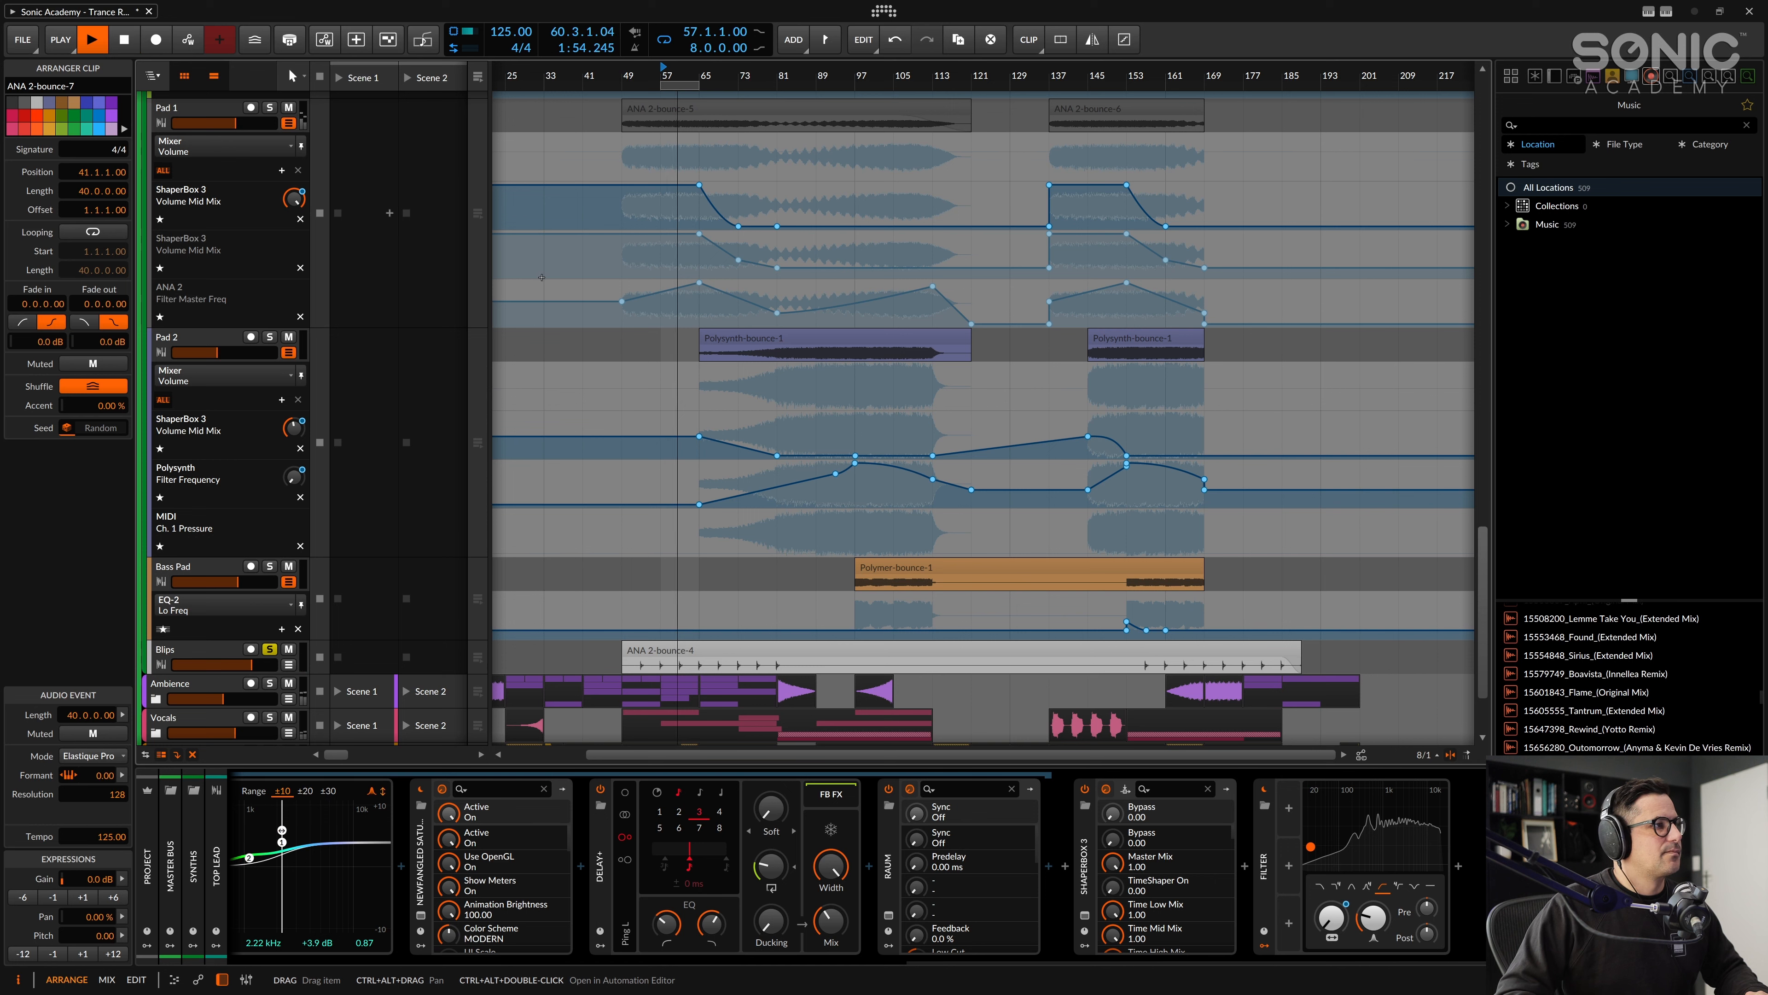
{"action": "scroll", "coordinate": [696, 340], "scroll_direction": "up", "scroll_amount": 1}
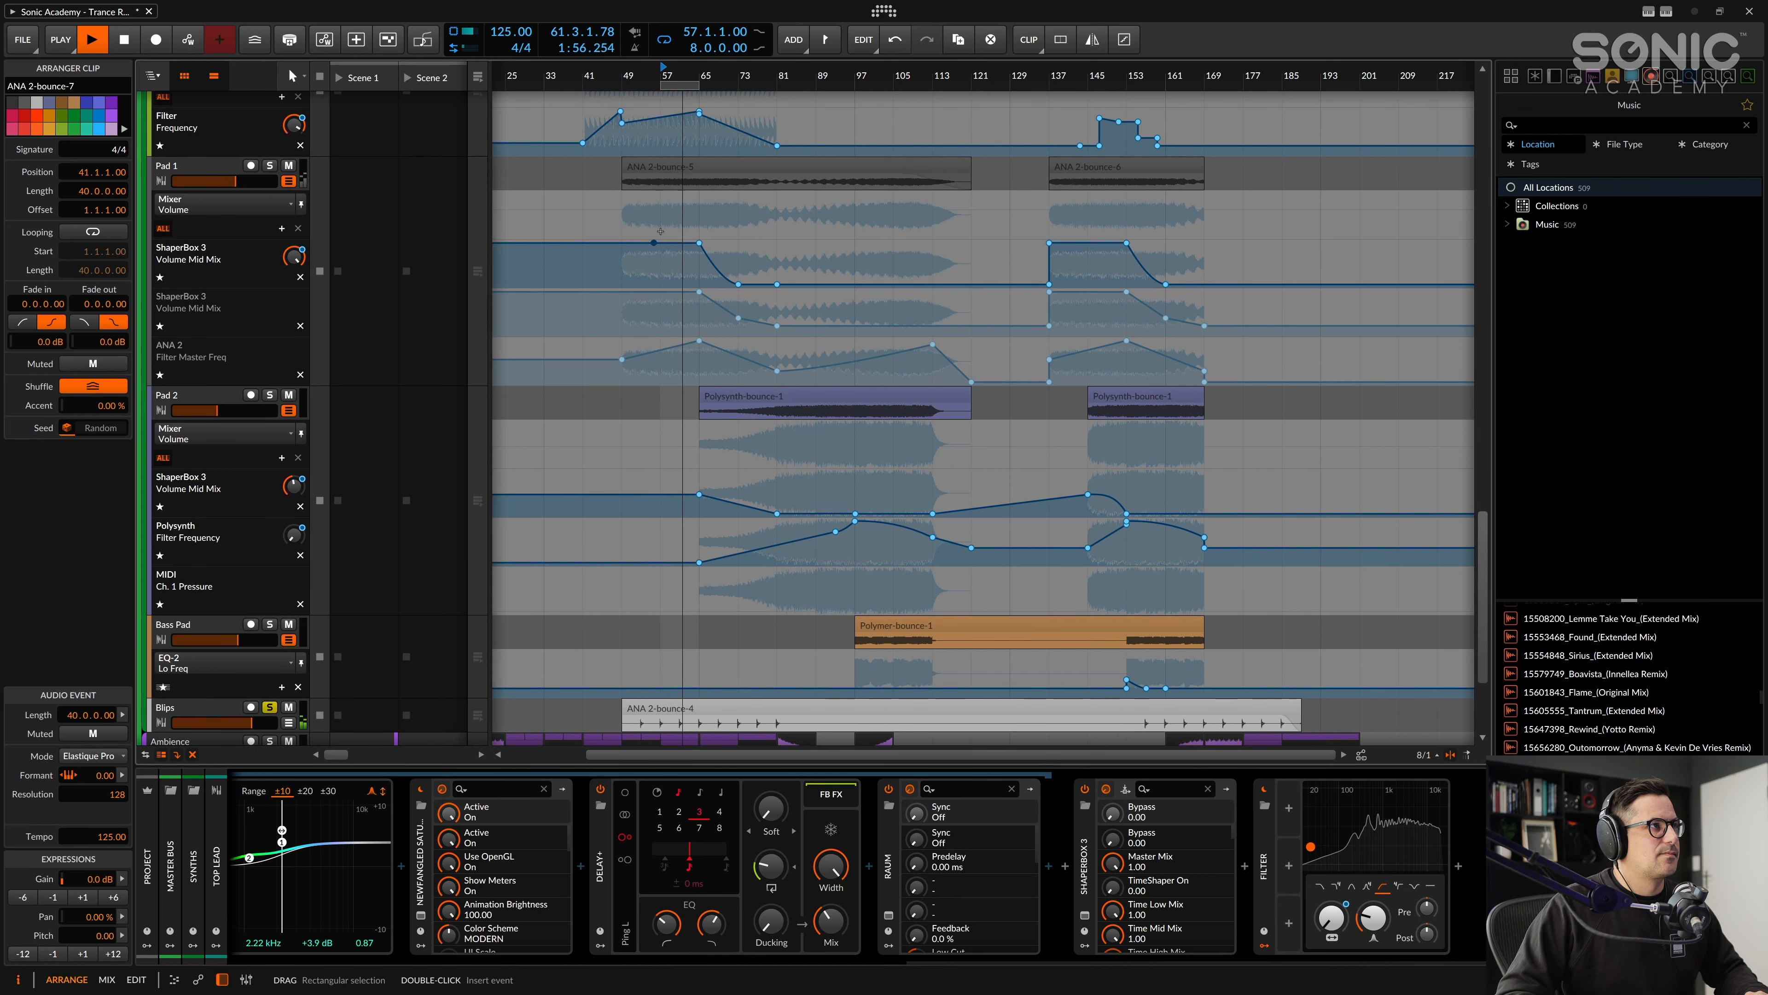
{"action": "key", "text": "space"}
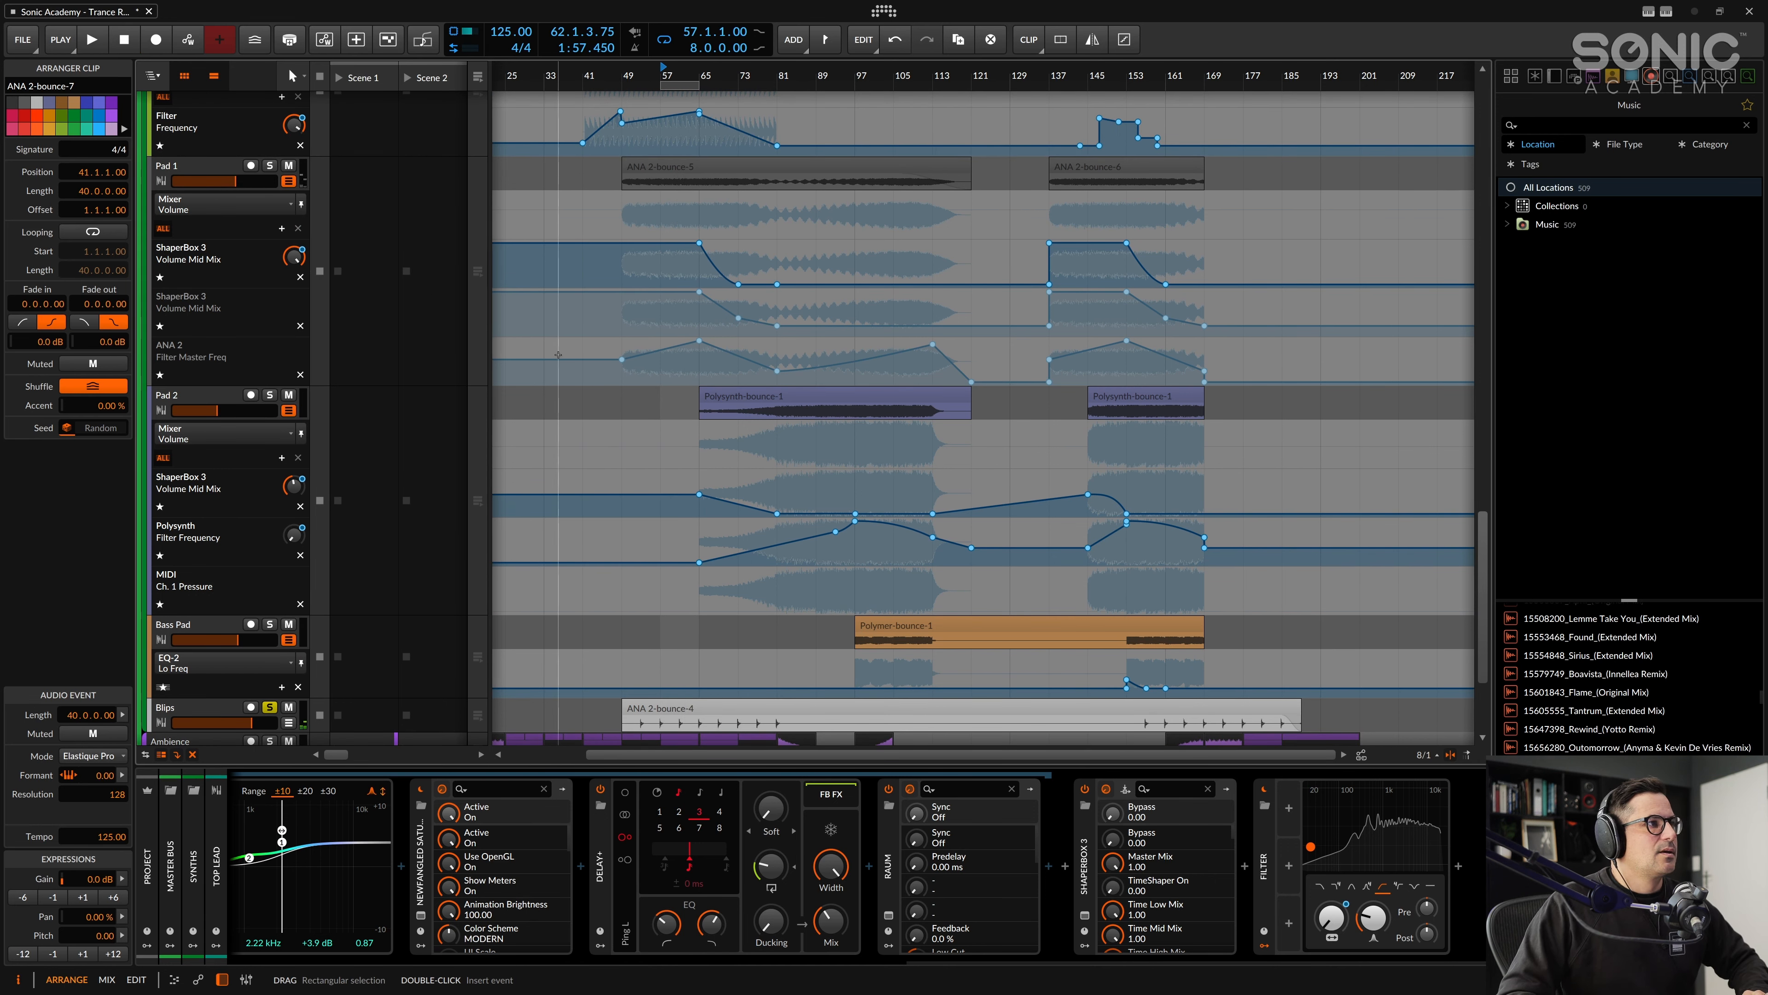
Step: Select the ANA 2-bounce-5 clip on Pad 1, unfold the Ambience group and return to the pad and Lead Add lanes
{"action": "left_click", "coordinate": [721, 171]}
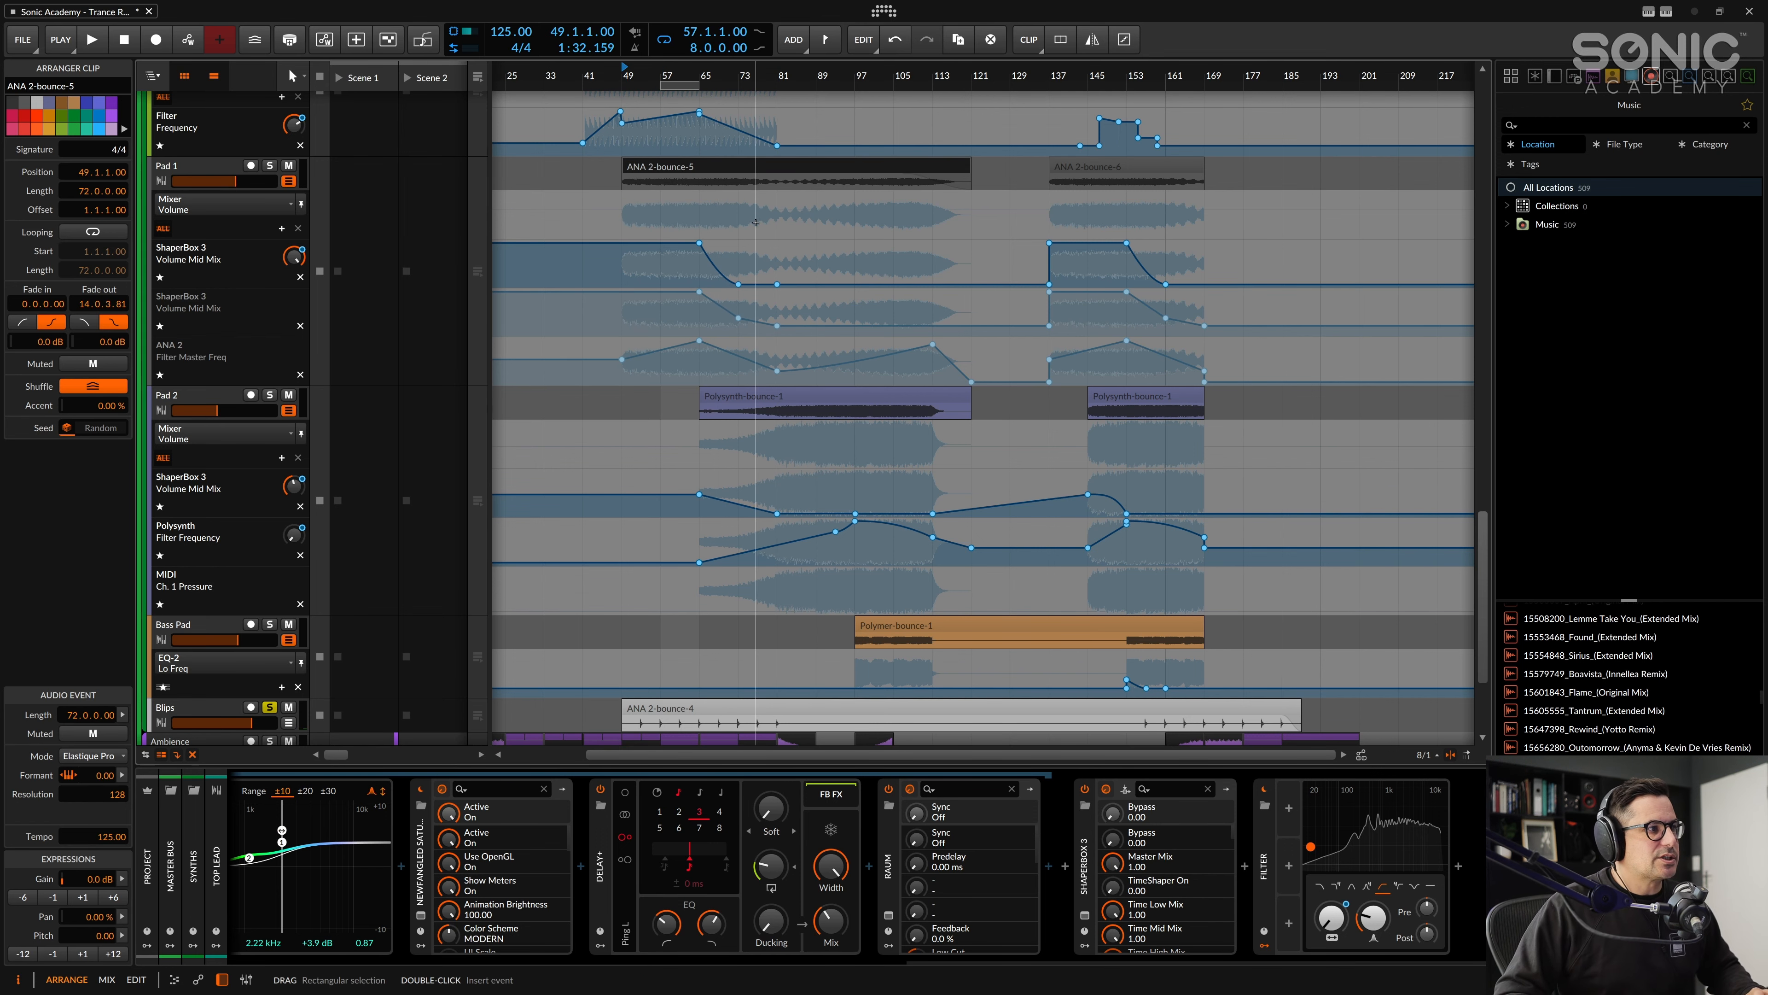
{"action": "scroll", "coordinate": [300, 649], "scroll_direction": "down", "scroll_amount": 3}
{"action": "left_click", "coordinate": [157, 641]}
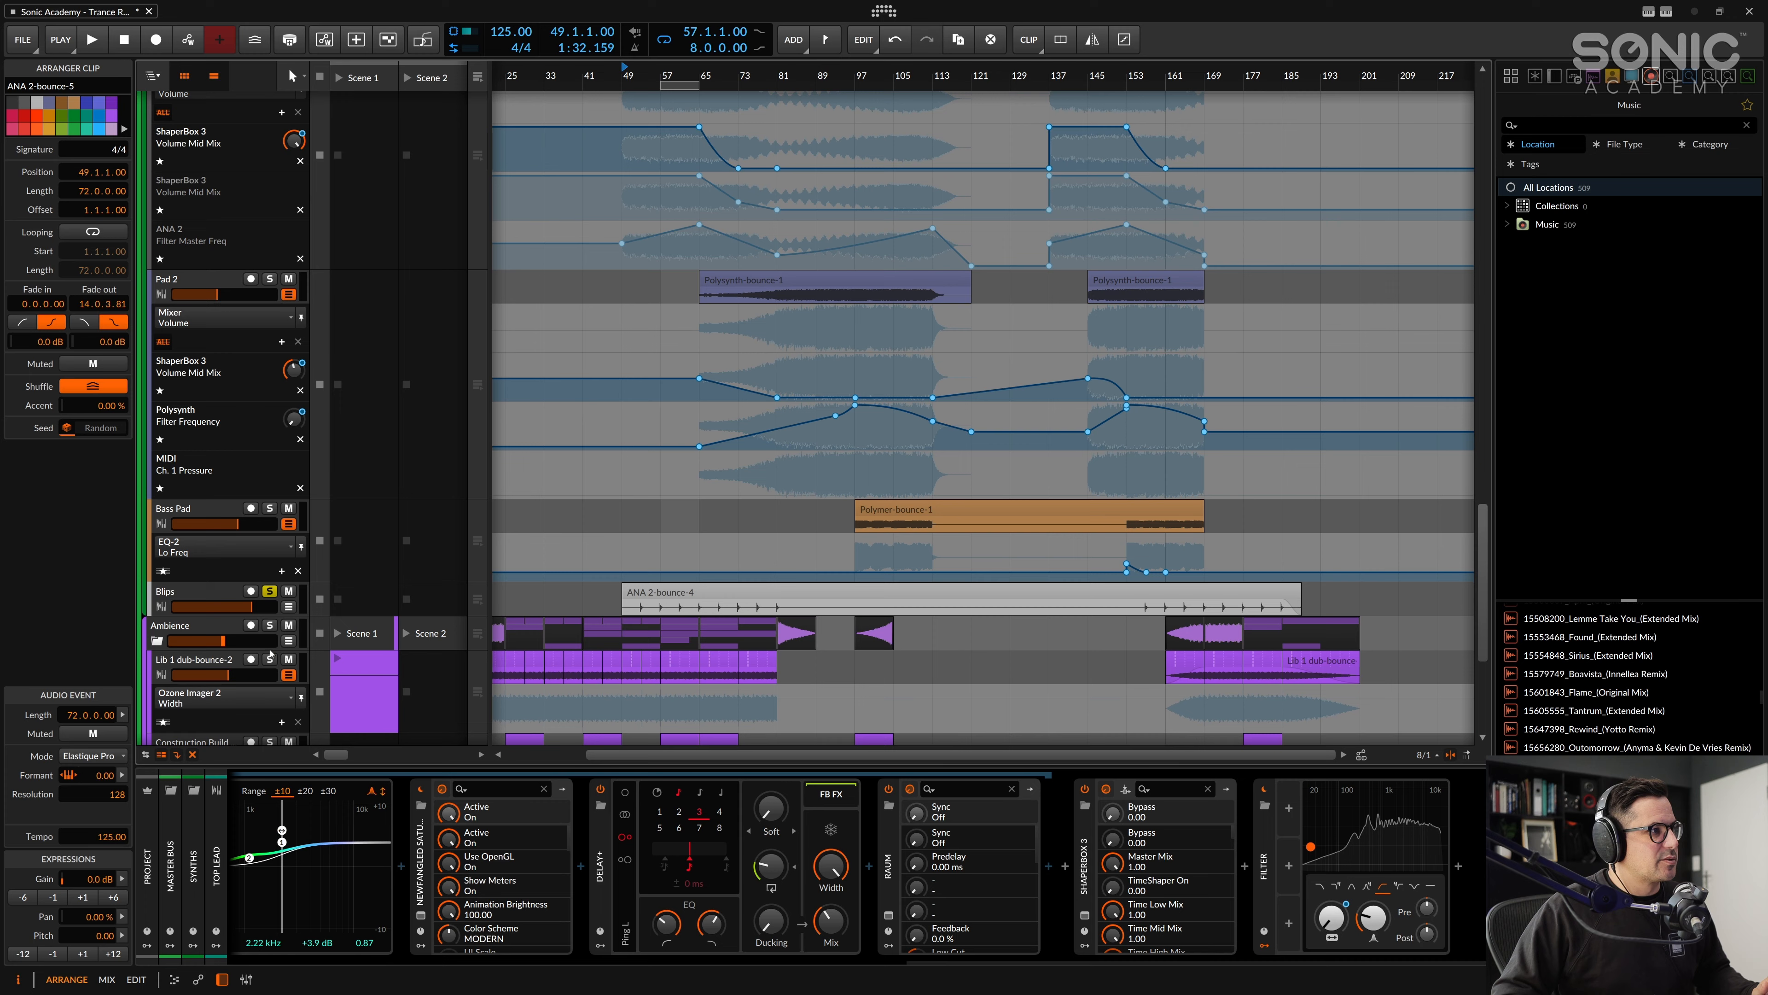
{"action": "scroll", "coordinate": [651, 386], "scroll_direction": "up", "scroll_amount": 3}
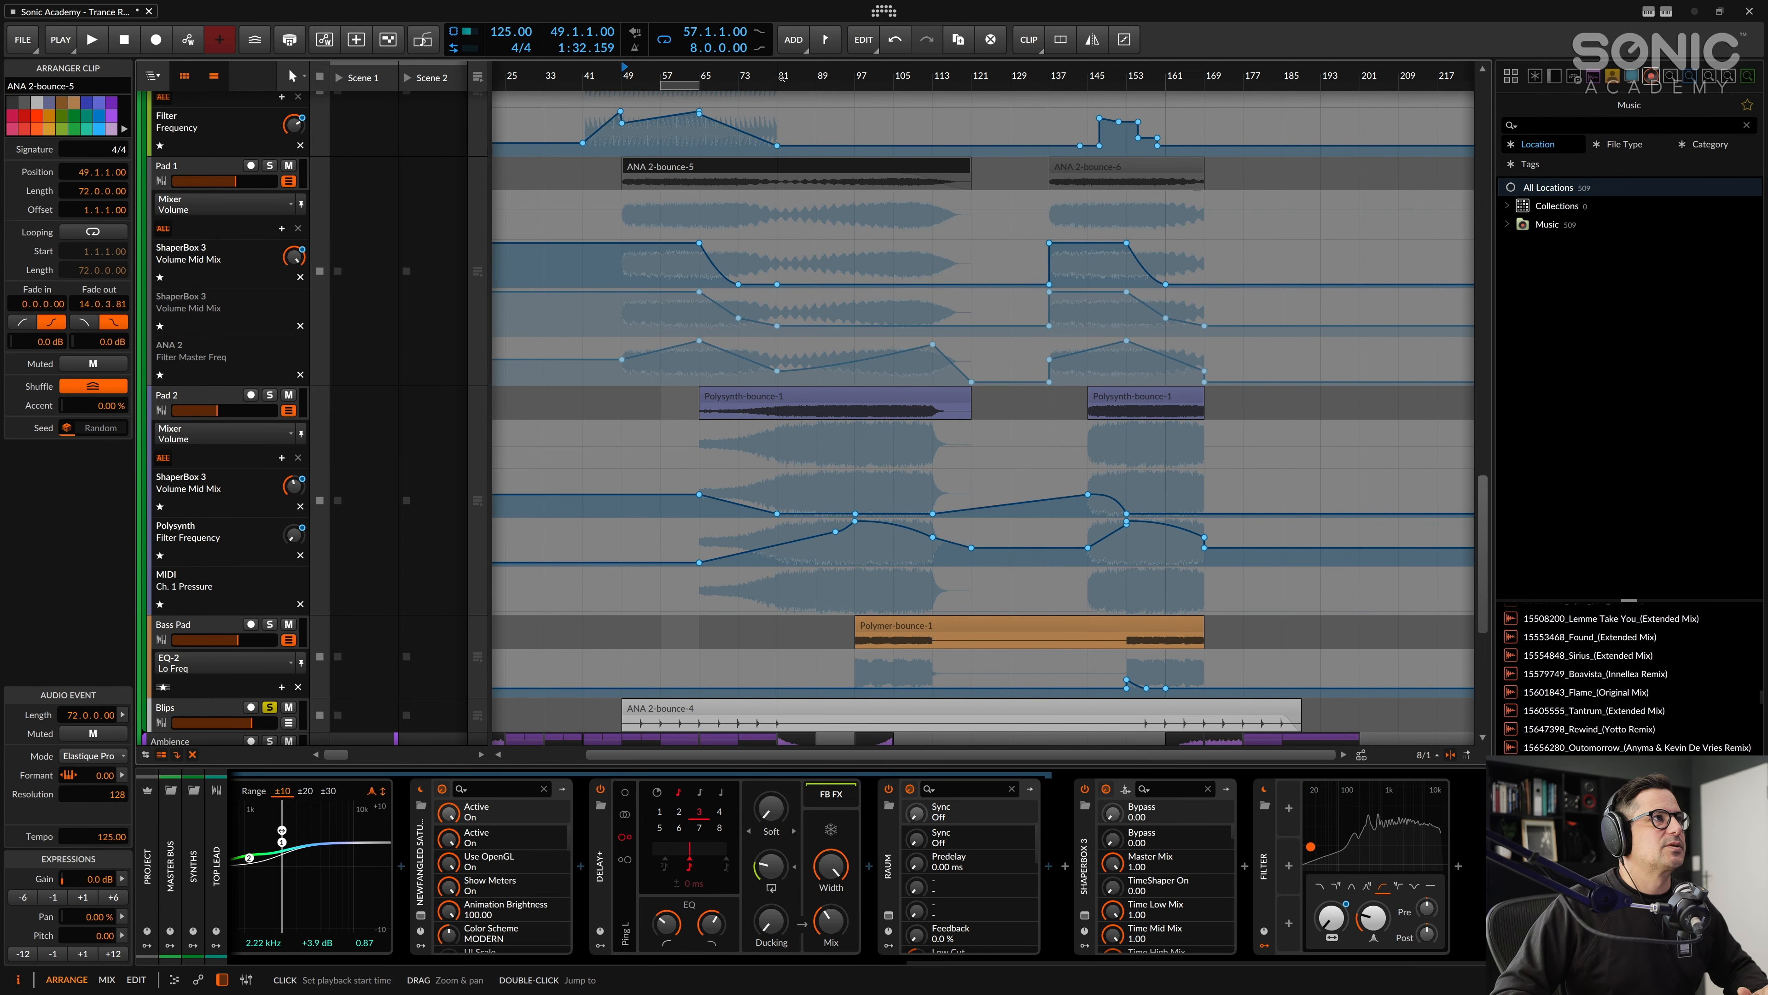
{"action": "scroll", "coordinate": [789, 75], "scroll_direction": "up", "scroll_amount": 2}
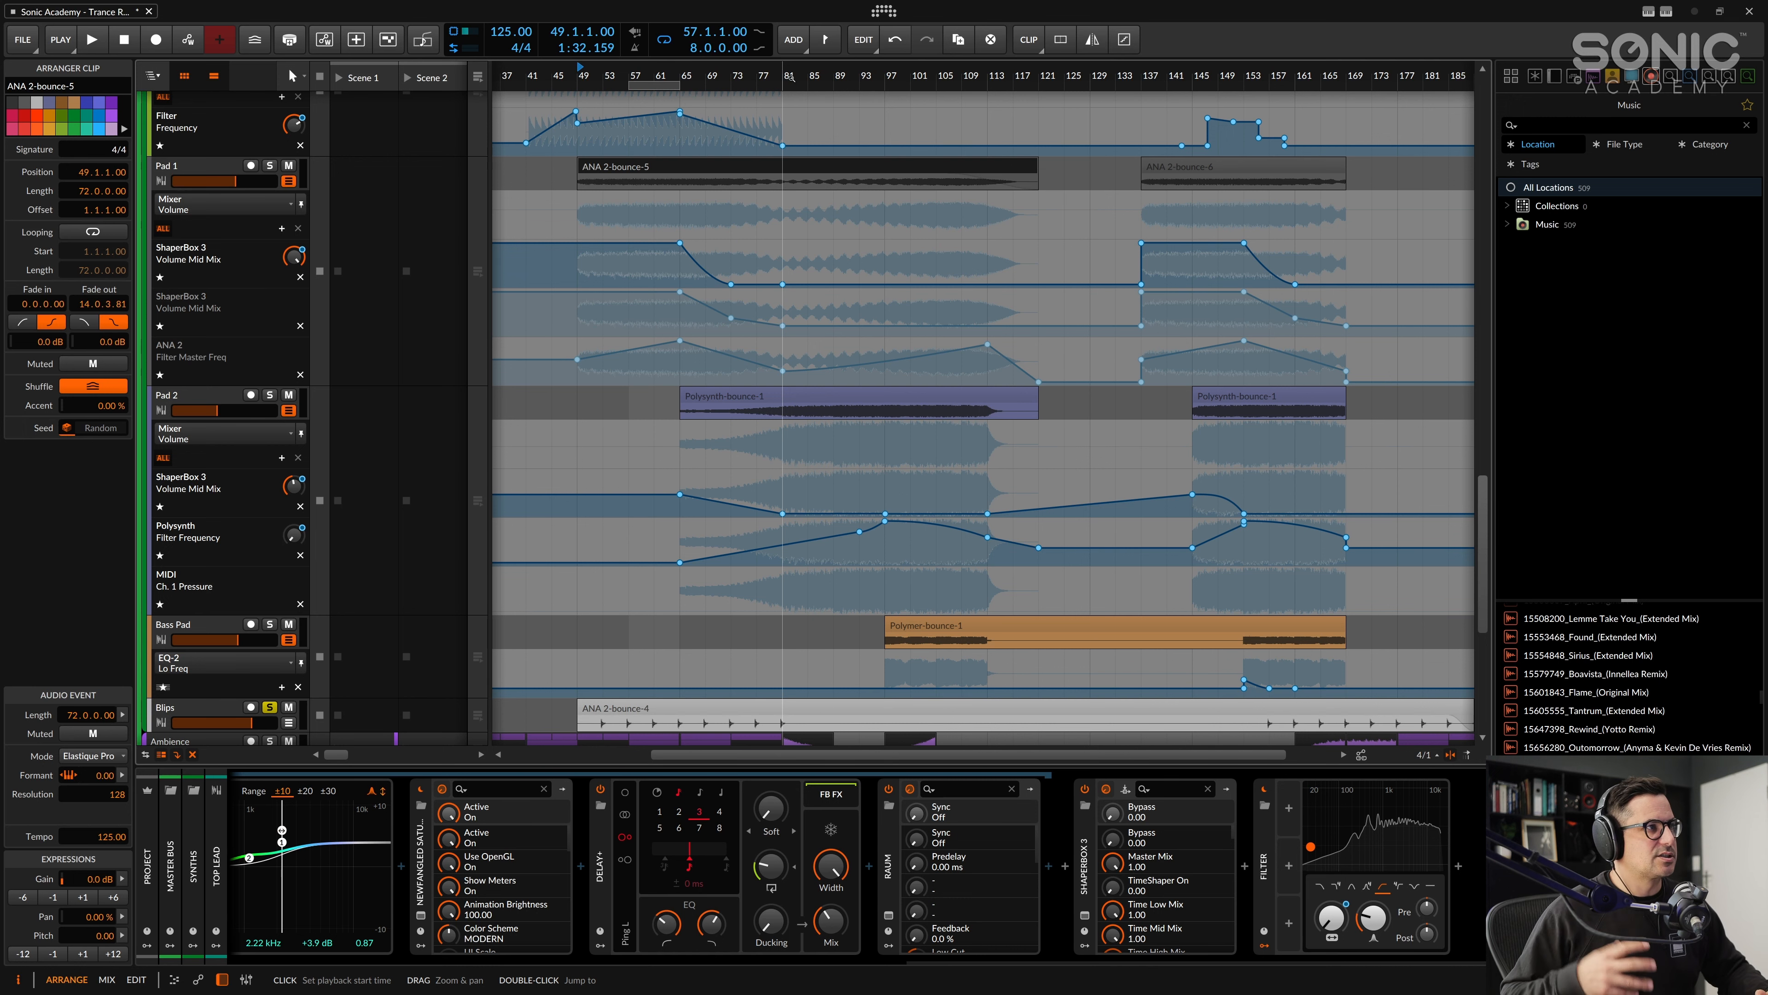
{"action": "scroll", "coordinate": [822, 419], "scroll_direction": "up", "scroll_amount": 3}
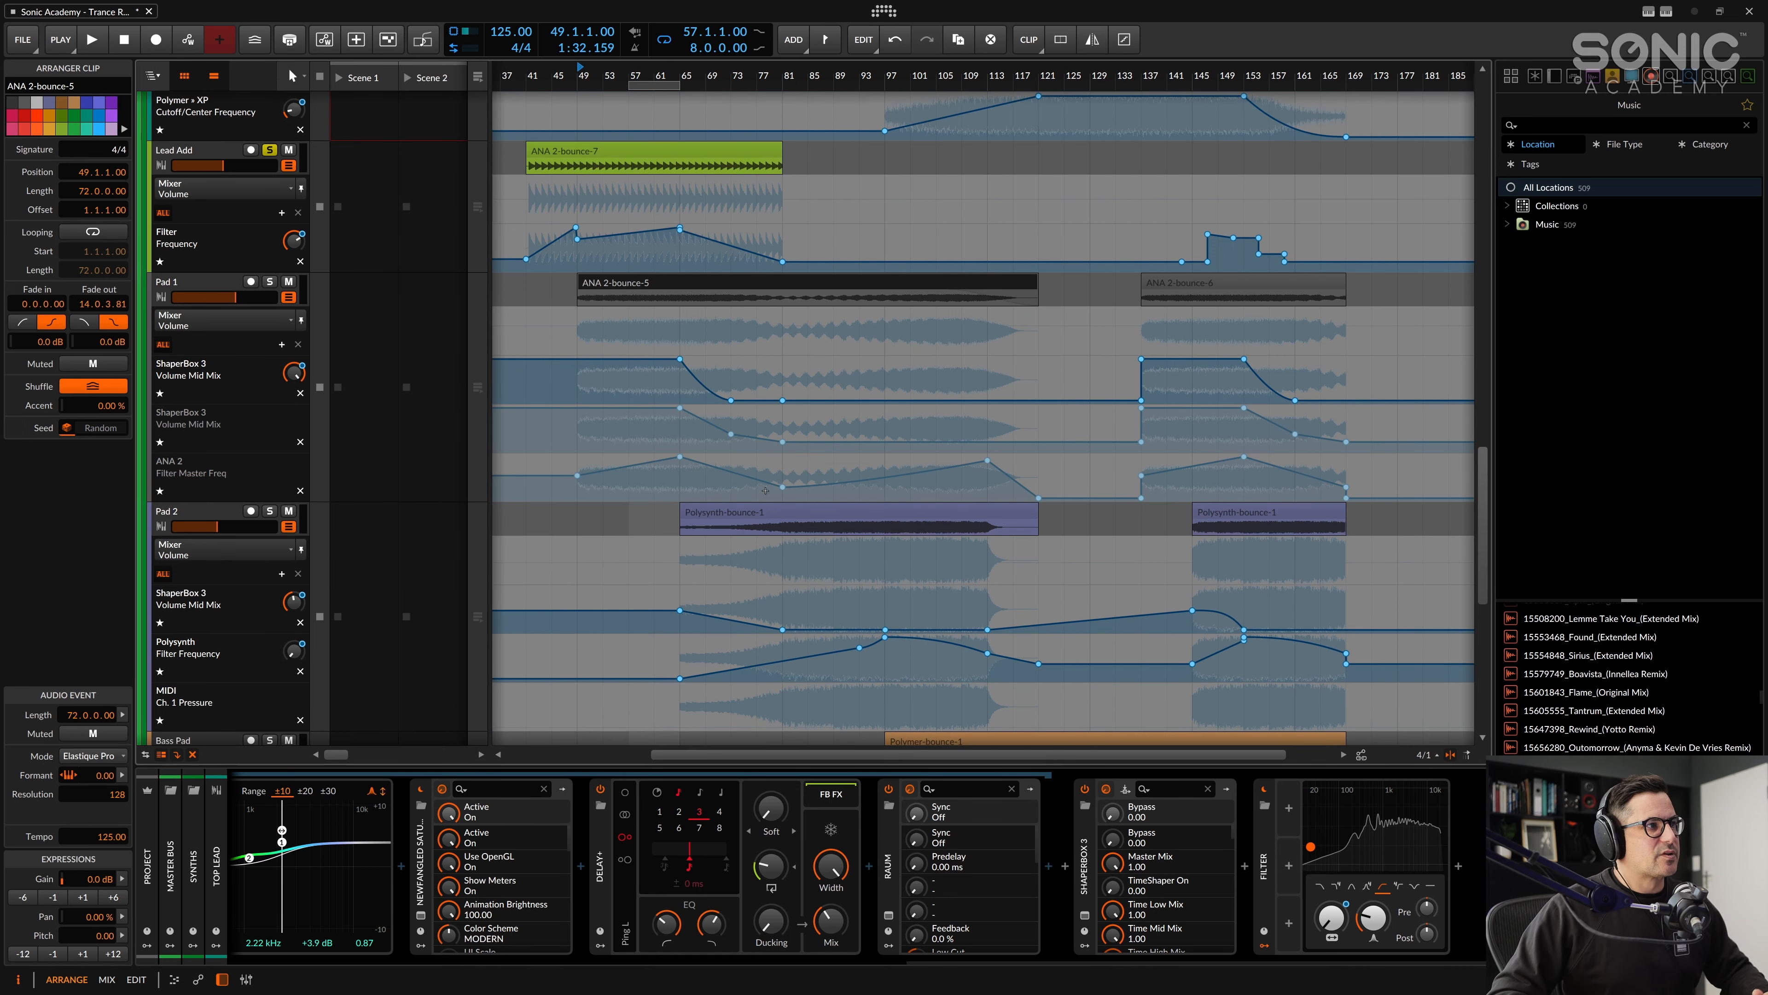
Step: Solo the Pad 1 track and audition its ANA 2-bounce-5 clip while comparing the Lead Add and pad automation
{"action": "left_click", "coordinate": [805, 514]}
{"action": "left_click", "coordinate": [629, 283]}
{"action": "left_click", "coordinate": [269, 281]}
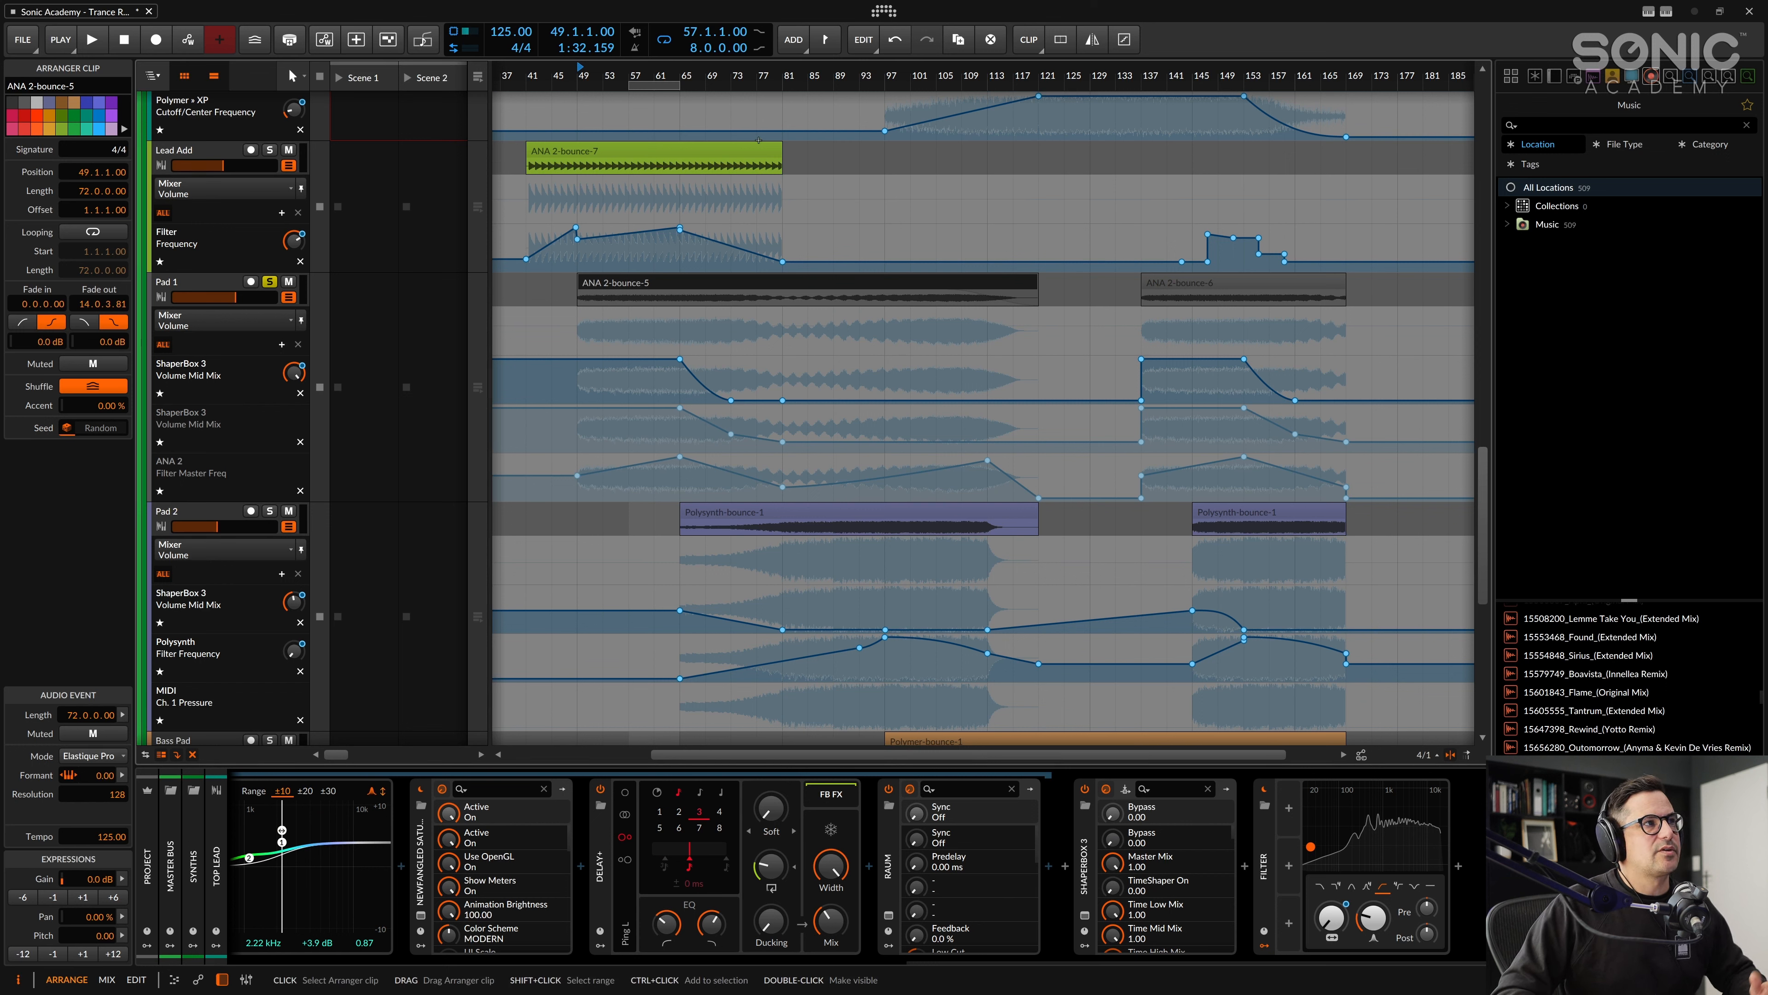
{"action": "key", "text": "space"}
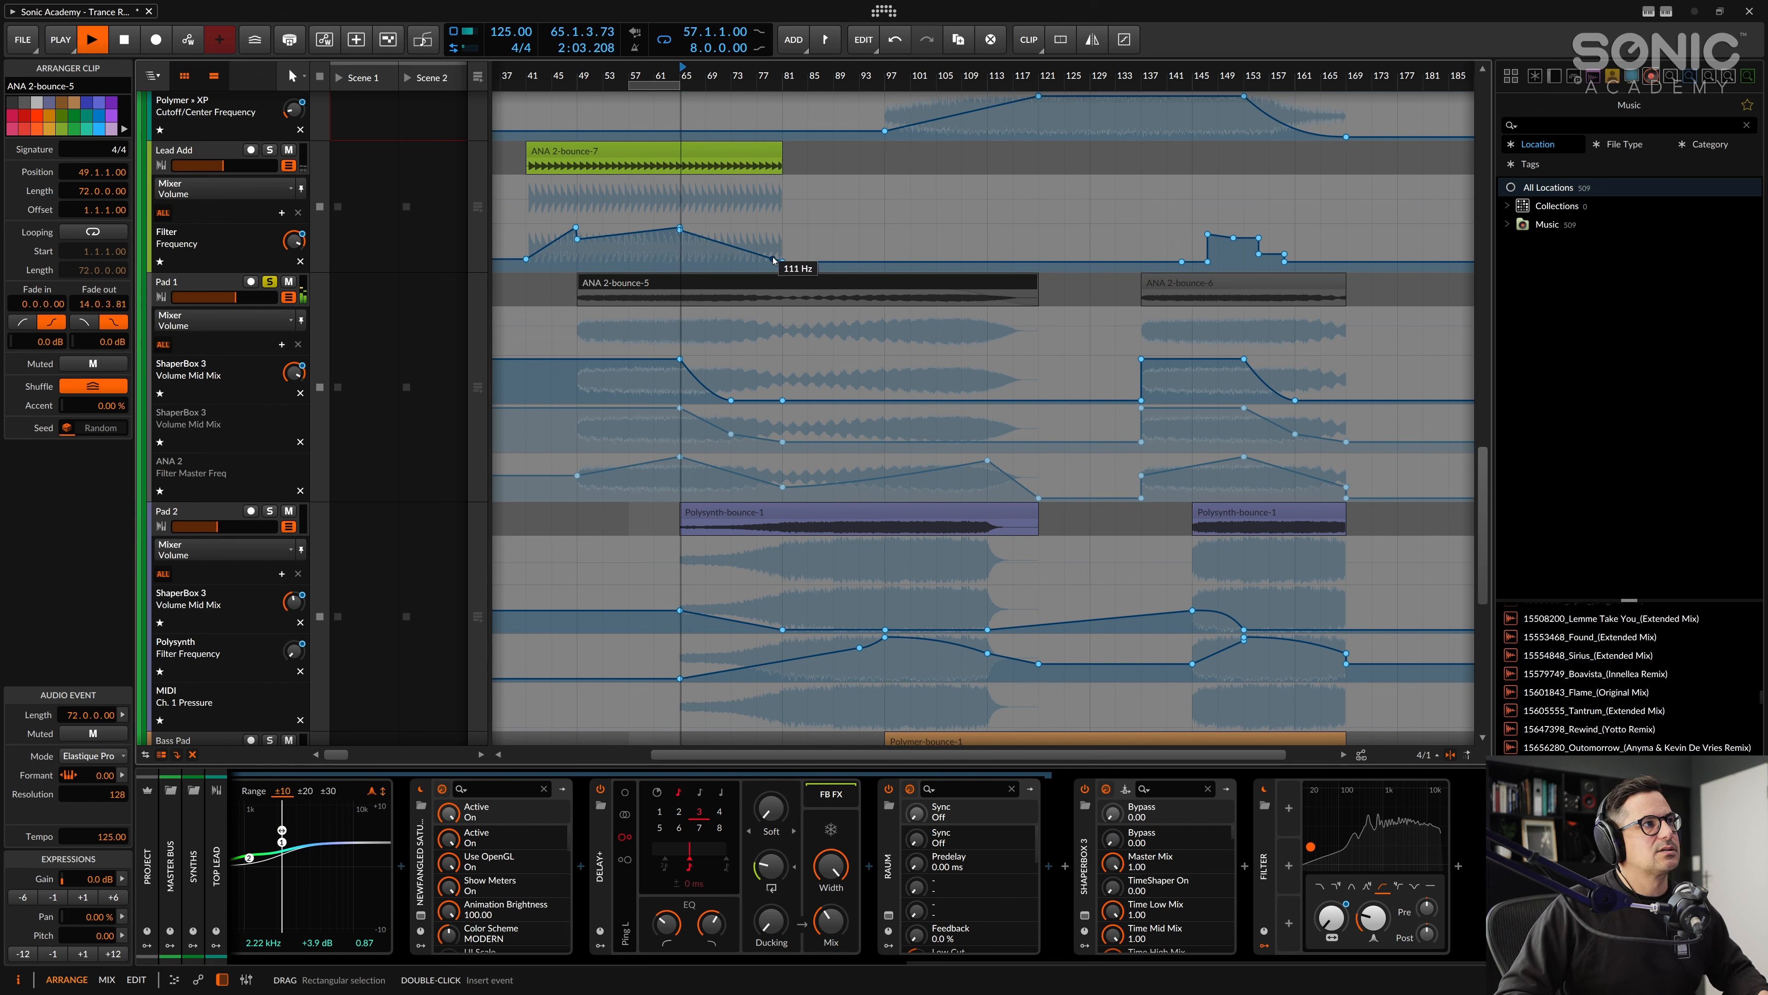
{"action": "left_click", "coordinate": [756, 283]}
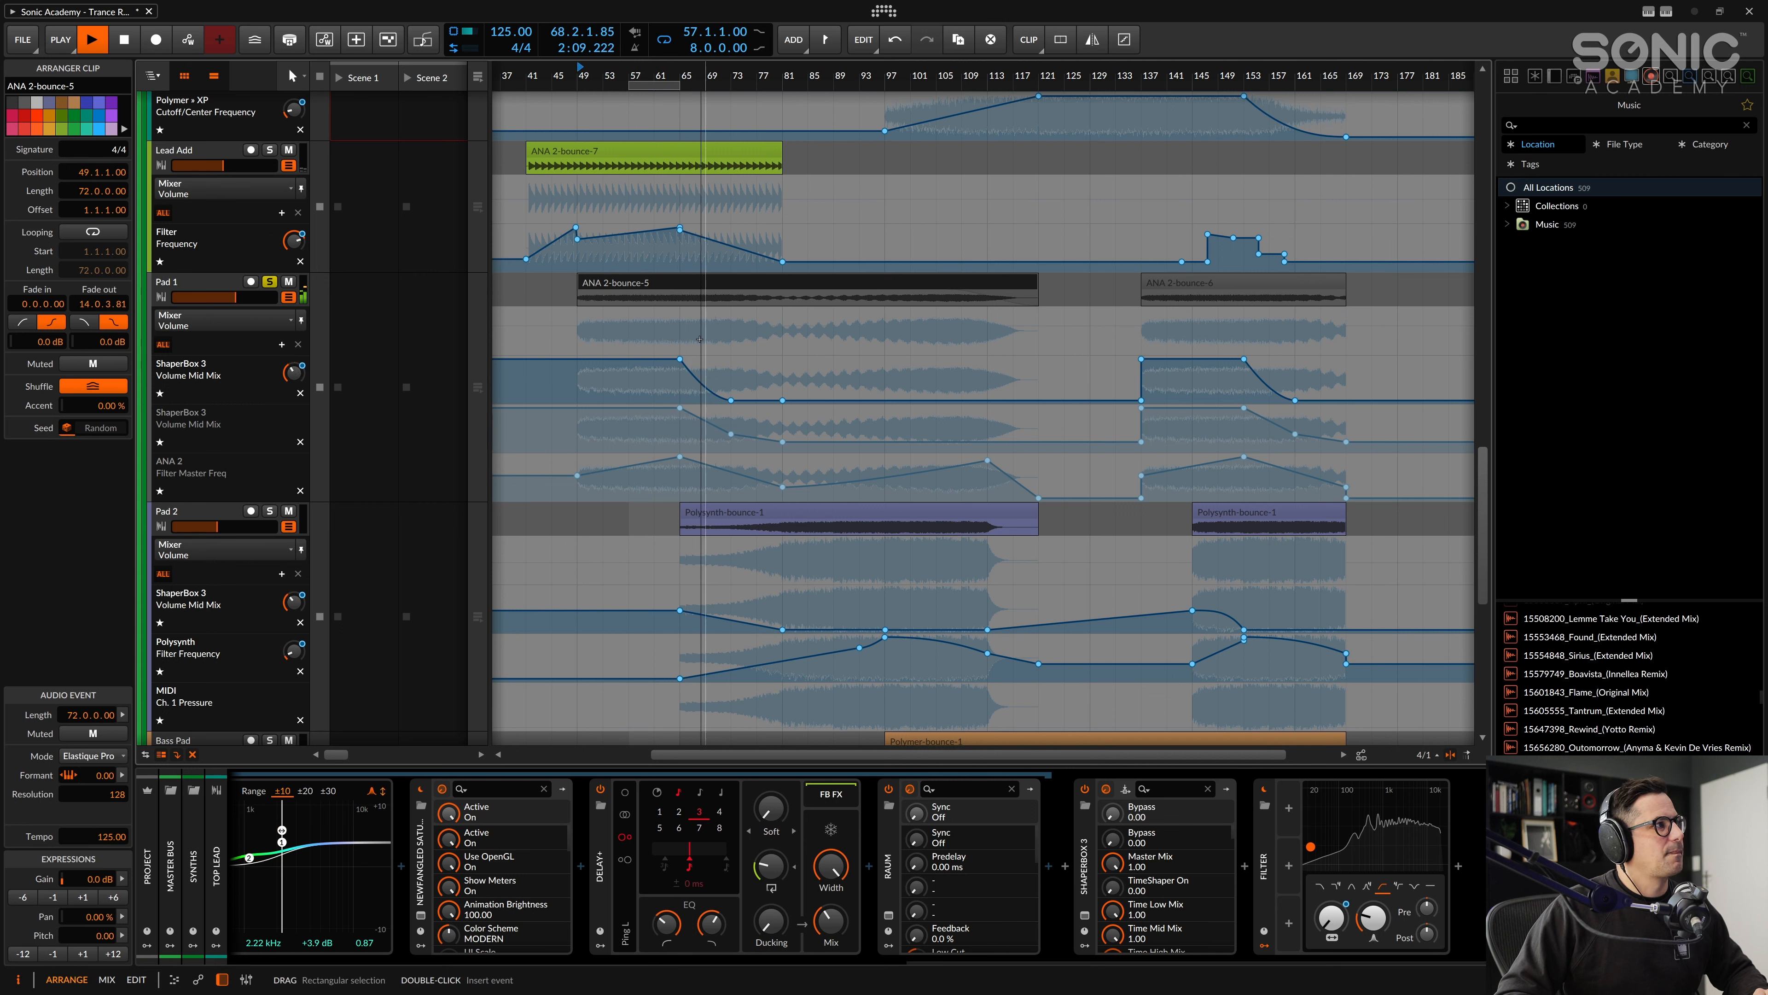
{"action": "key", "text": "space"}
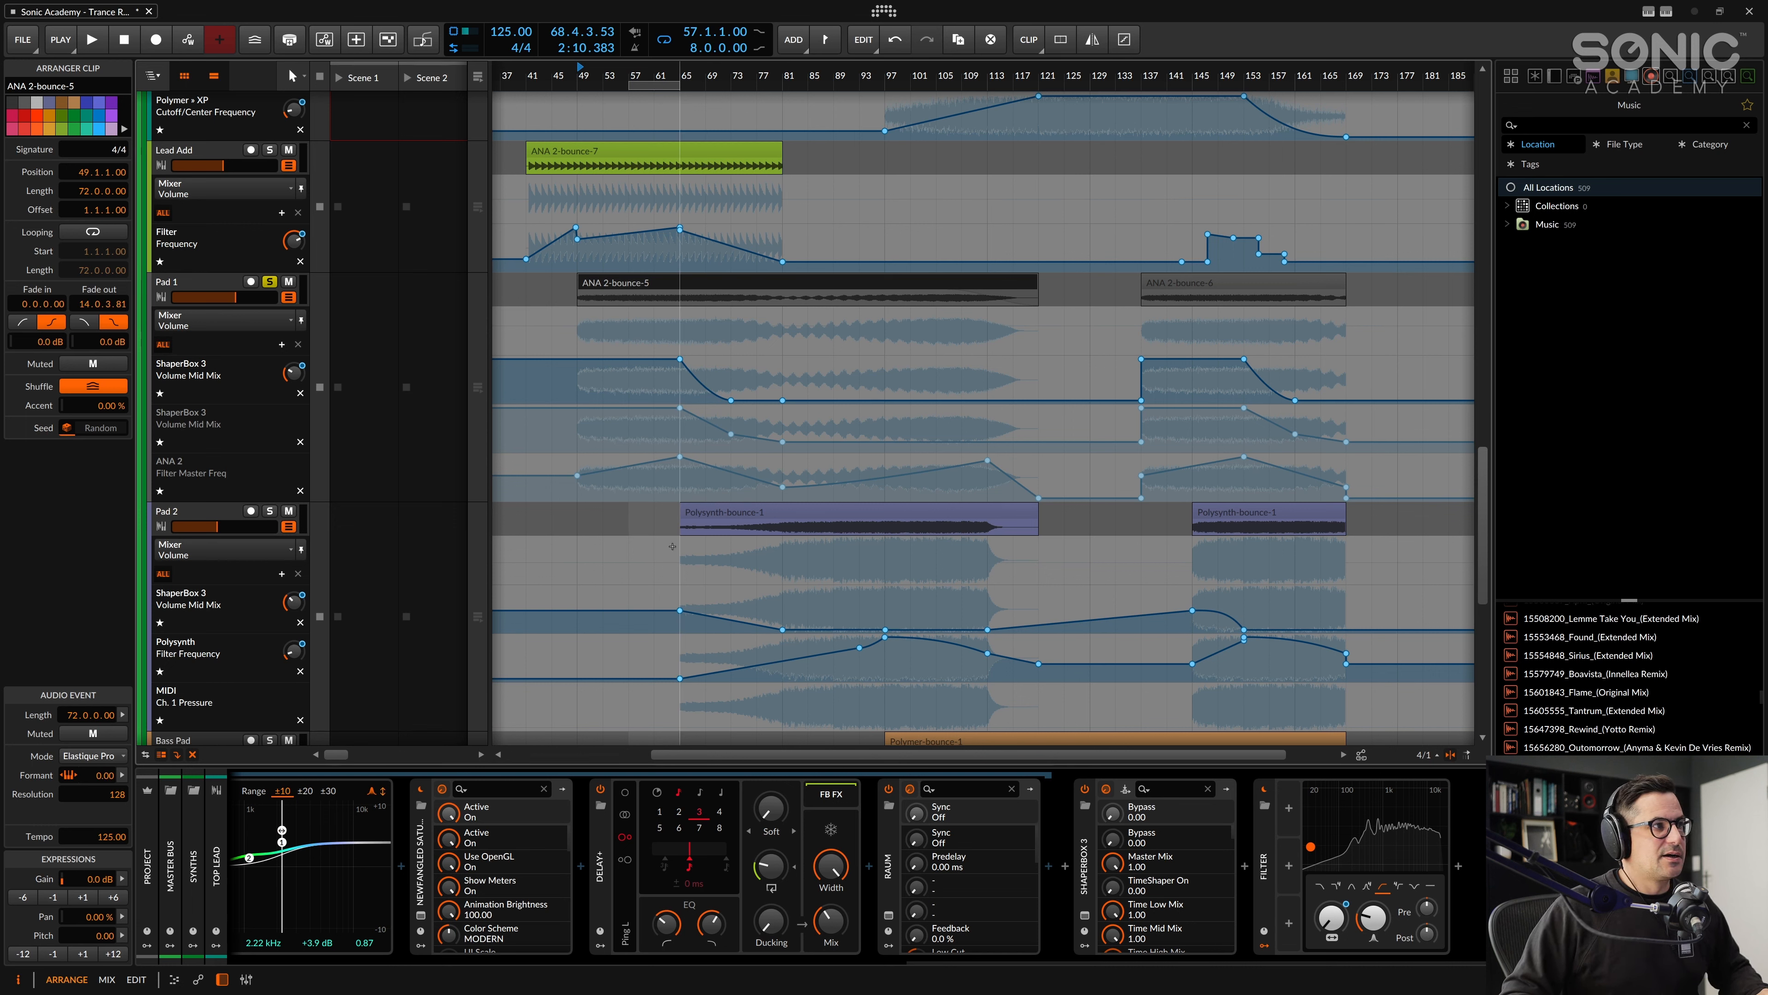
Step: Select the first Polysynth-bounce-1 clip and the Pad 2 track to view its devices, and play briefly from bar 81
{"action": "left_click", "coordinate": [710, 515]}
{"action": "left_click", "coordinate": [186, 514]}
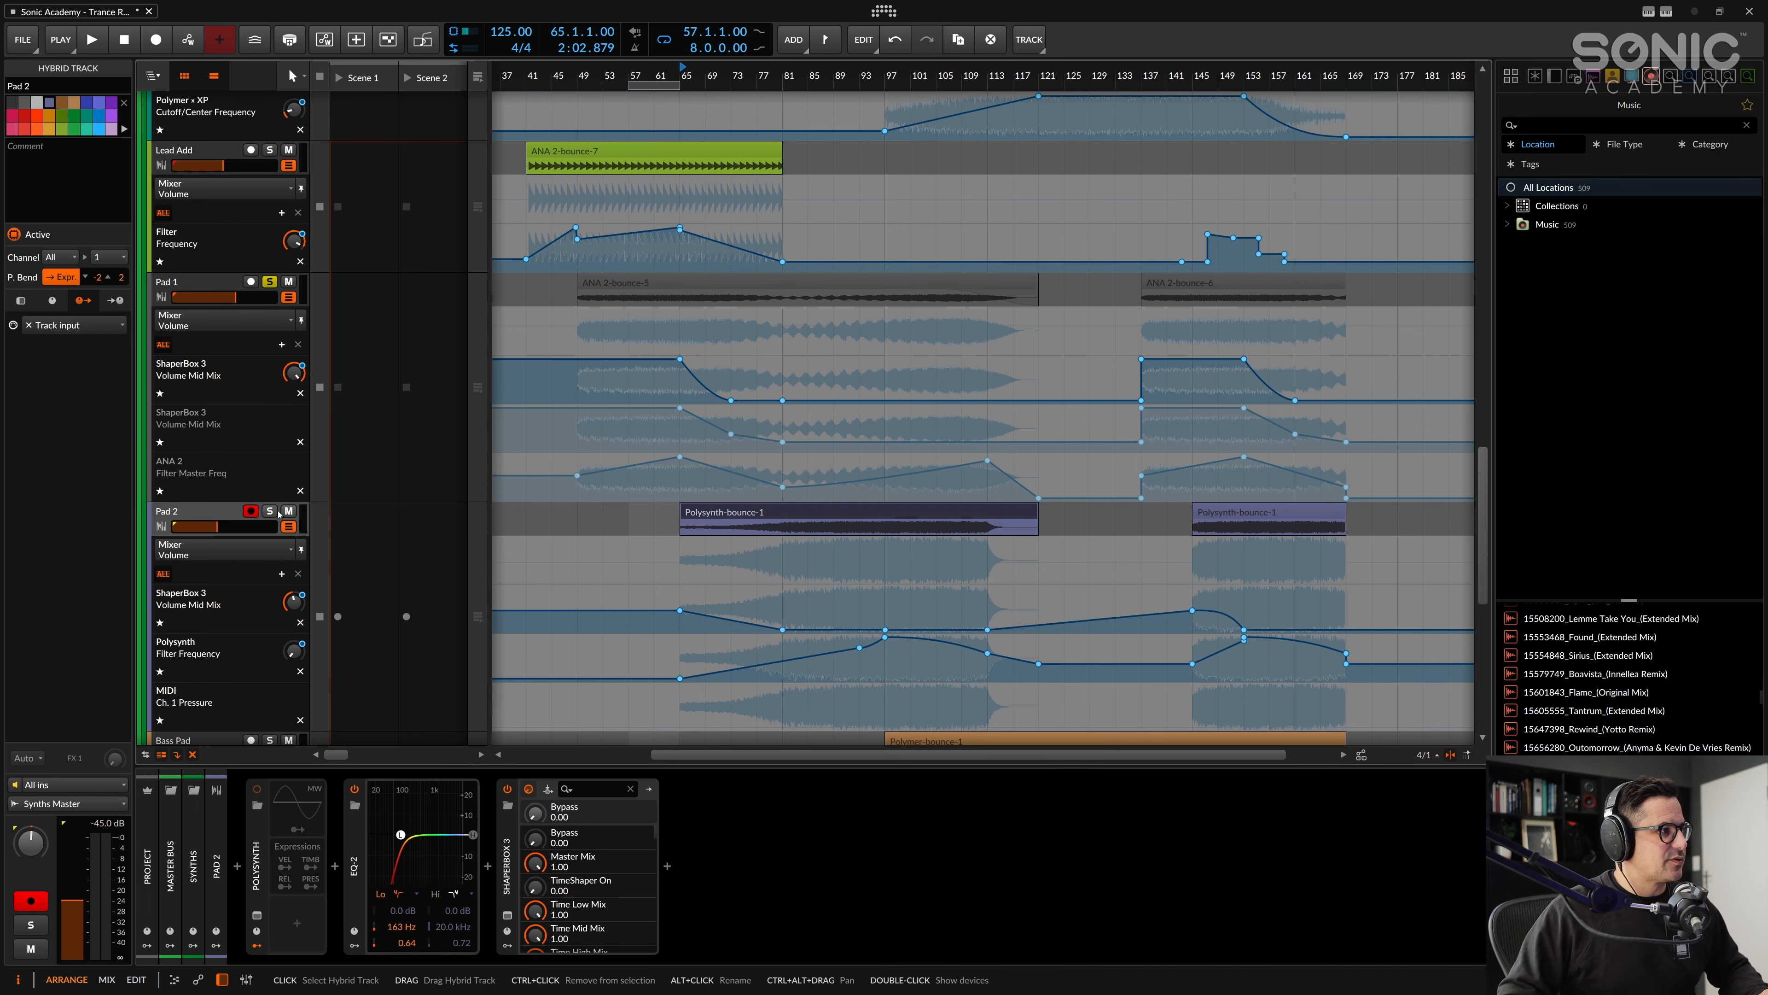
{"action": "left_click", "coordinate": [785, 70]}
{"action": "key", "text": "space"}
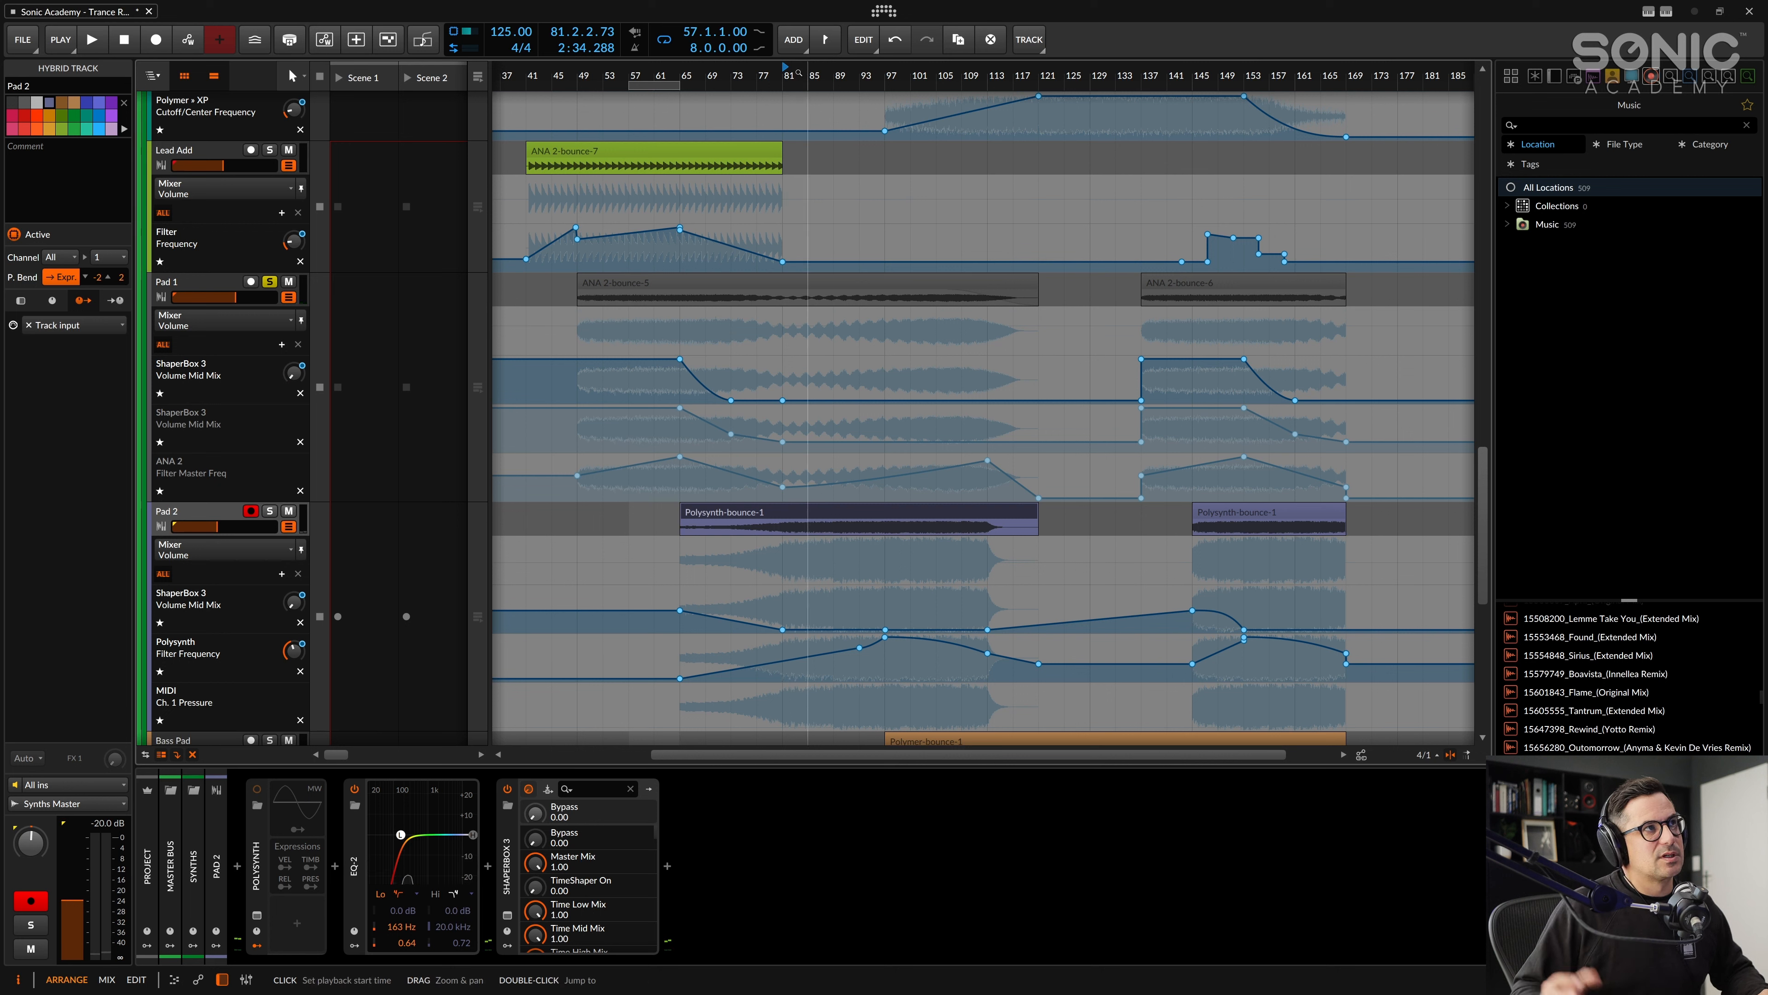
Step: Solo the Pad 2 track and audition its Polysynth-bounce-1 clip from bar 89
{"action": "left_click", "coordinate": [834, 69]}
{"action": "key", "text": "space"}
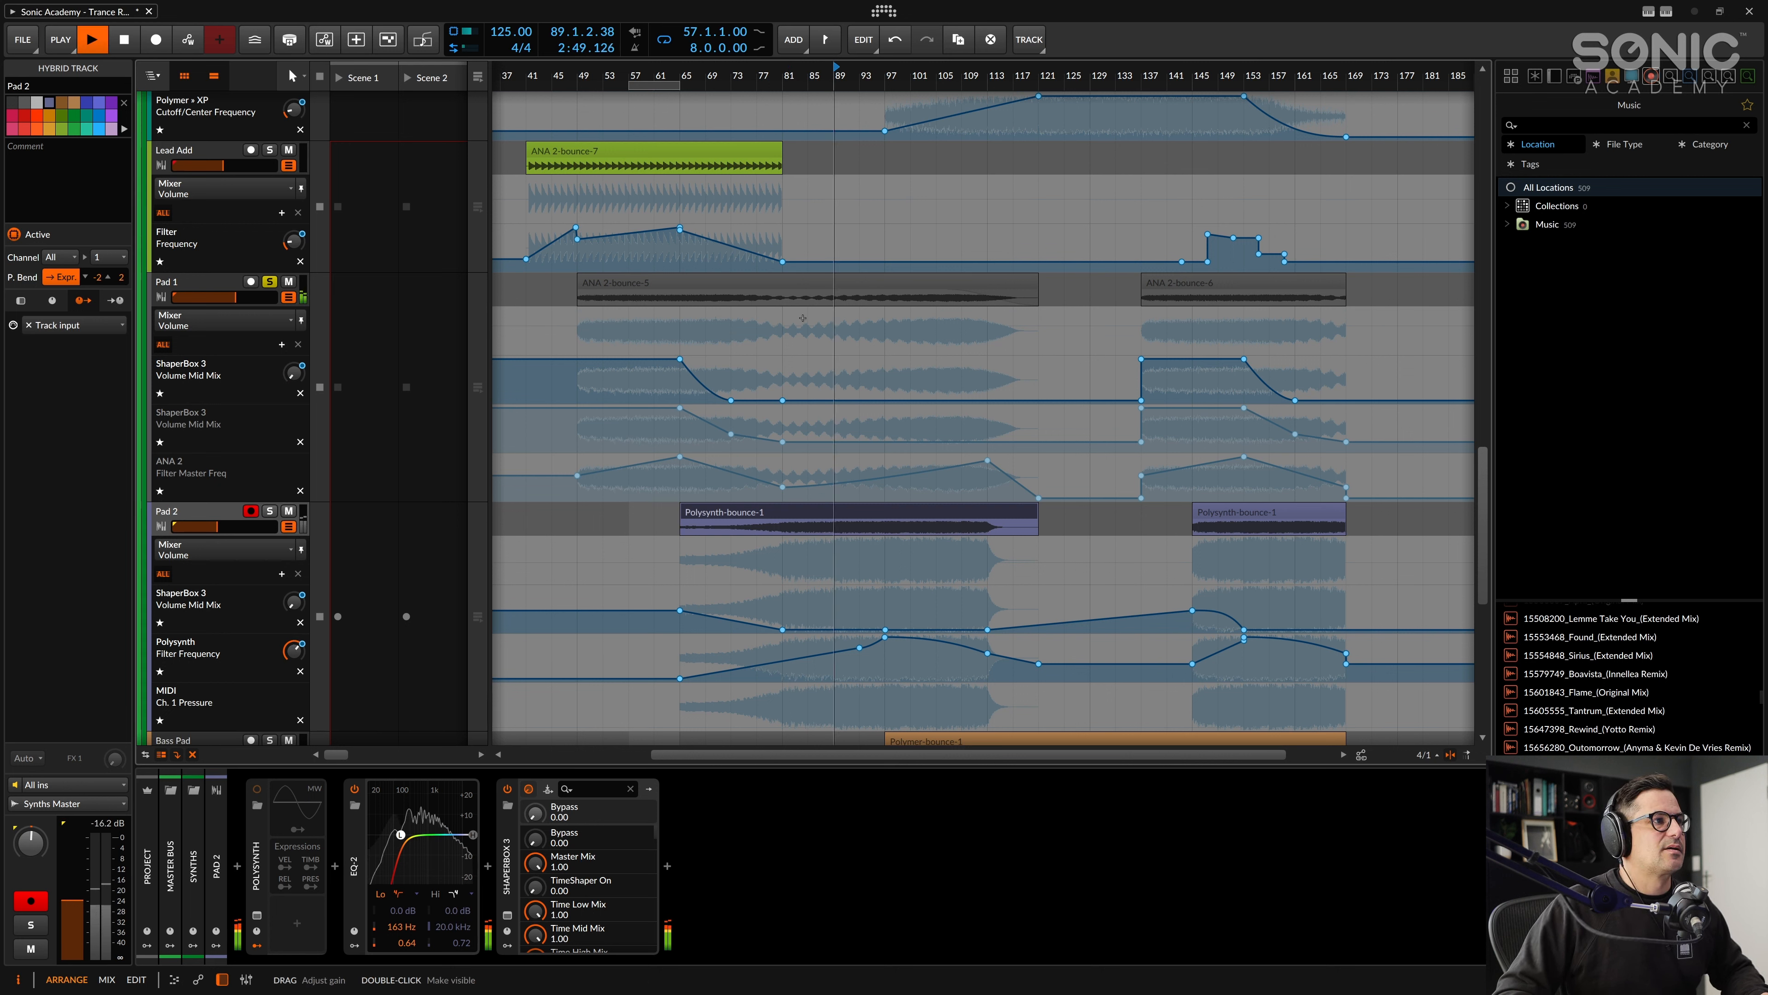
{"action": "left_click", "coordinate": [270, 510]}
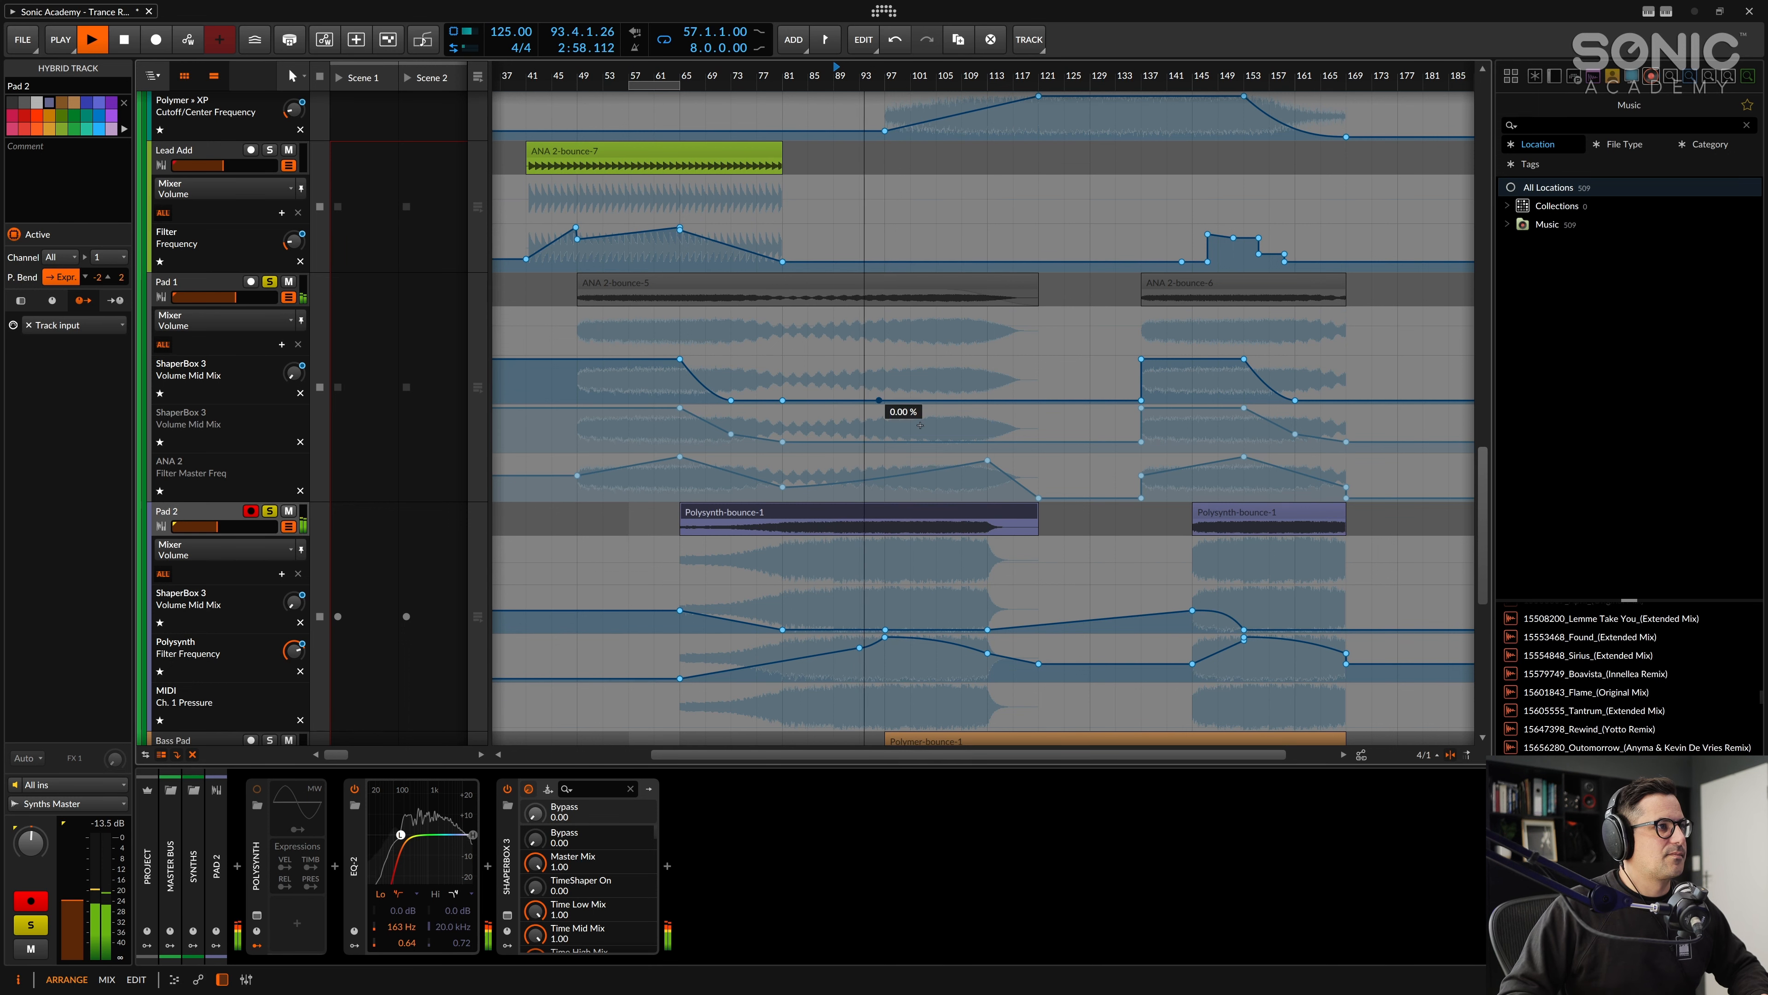
{"action": "scroll", "coordinate": [816, 506], "scroll_direction": "down", "scroll_amount": 1}
{"action": "scroll", "coordinate": [816, 505], "scroll_direction": "down", "scroll_amount": 3}
{"action": "key", "text": "space"}
Step: Solo and select the Bass Pad track, playing its Polymer-bounce-1 clip from bar 97
{"action": "left_click", "coordinate": [267, 511]}
{"action": "left_click", "coordinate": [886, 77]}
{"action": "key", "text": "space"}
{"action": "left_click", "coordinate": [188, 508]}
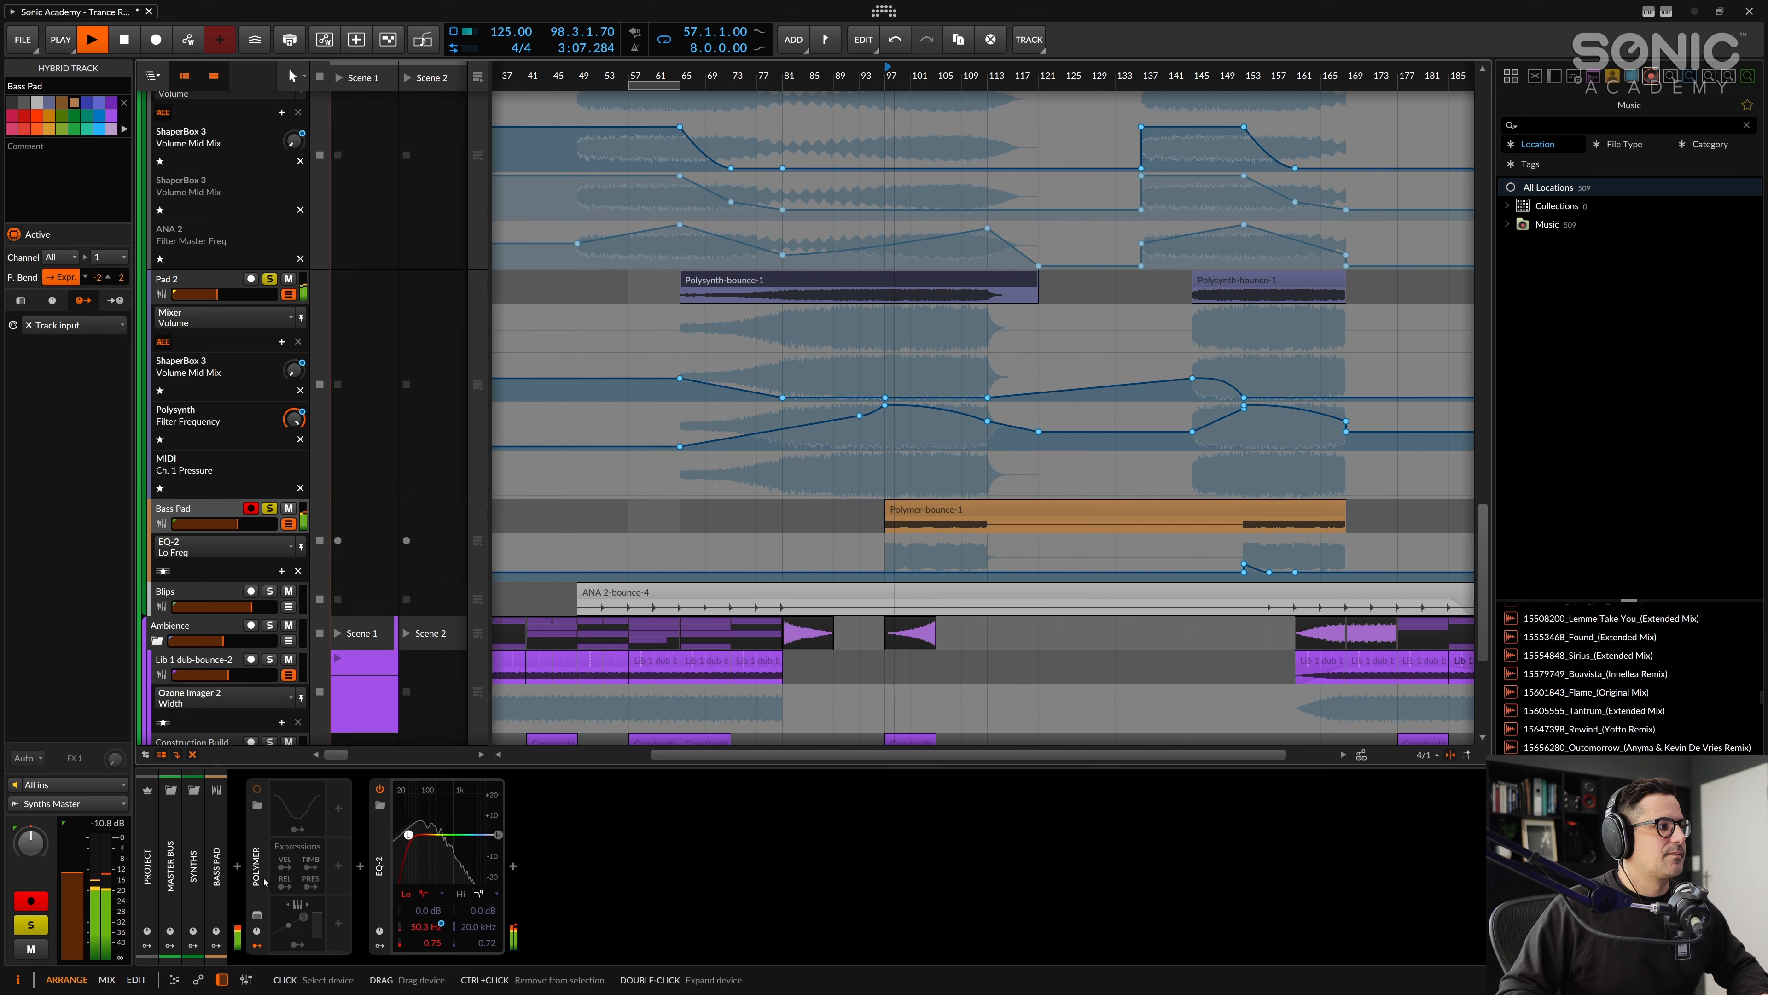
Step: Expand the Bass Pad's Polymer synth with its FX chain, and select the ANA 2-bounce-4 clip on Blips
{"action": "double_click", "coordinate": [258, 872]}
{"action": "key", "text": "alt+a"}
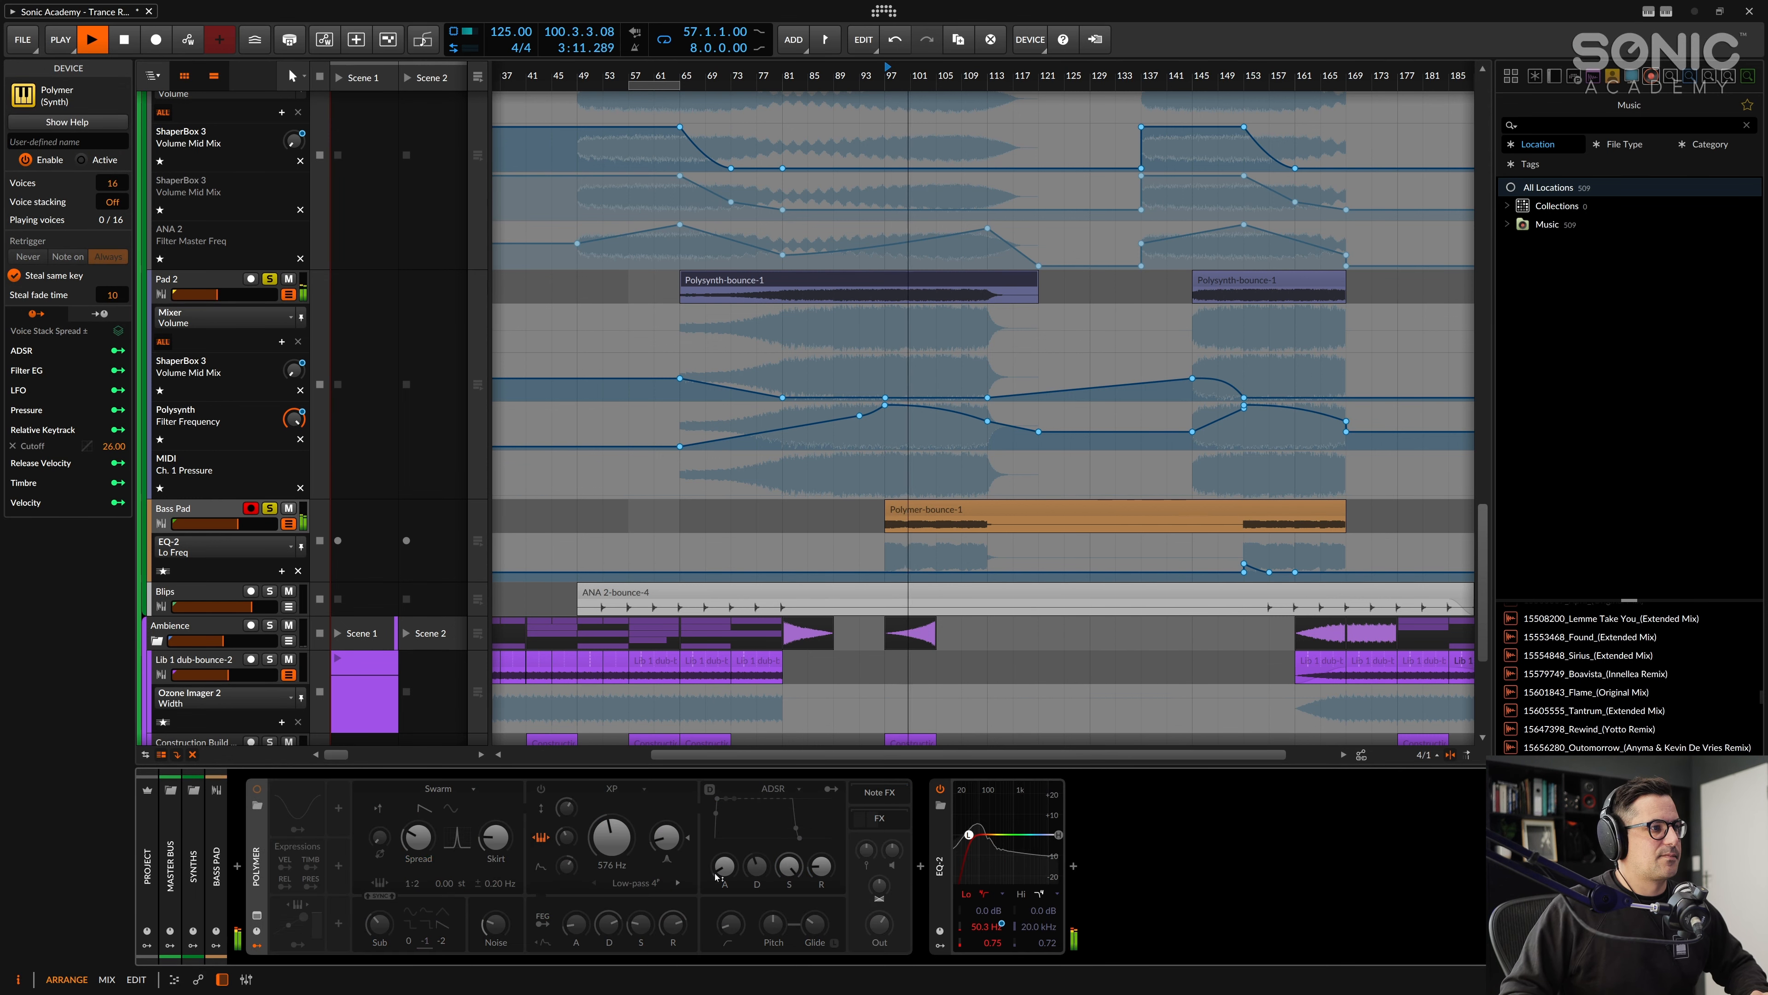
{"action": "left_click", "coordinate": [886, 824]}
{"action": "key", "text": "alt+a"}
{"action": "left_click", "coordinate": [920, 593]}
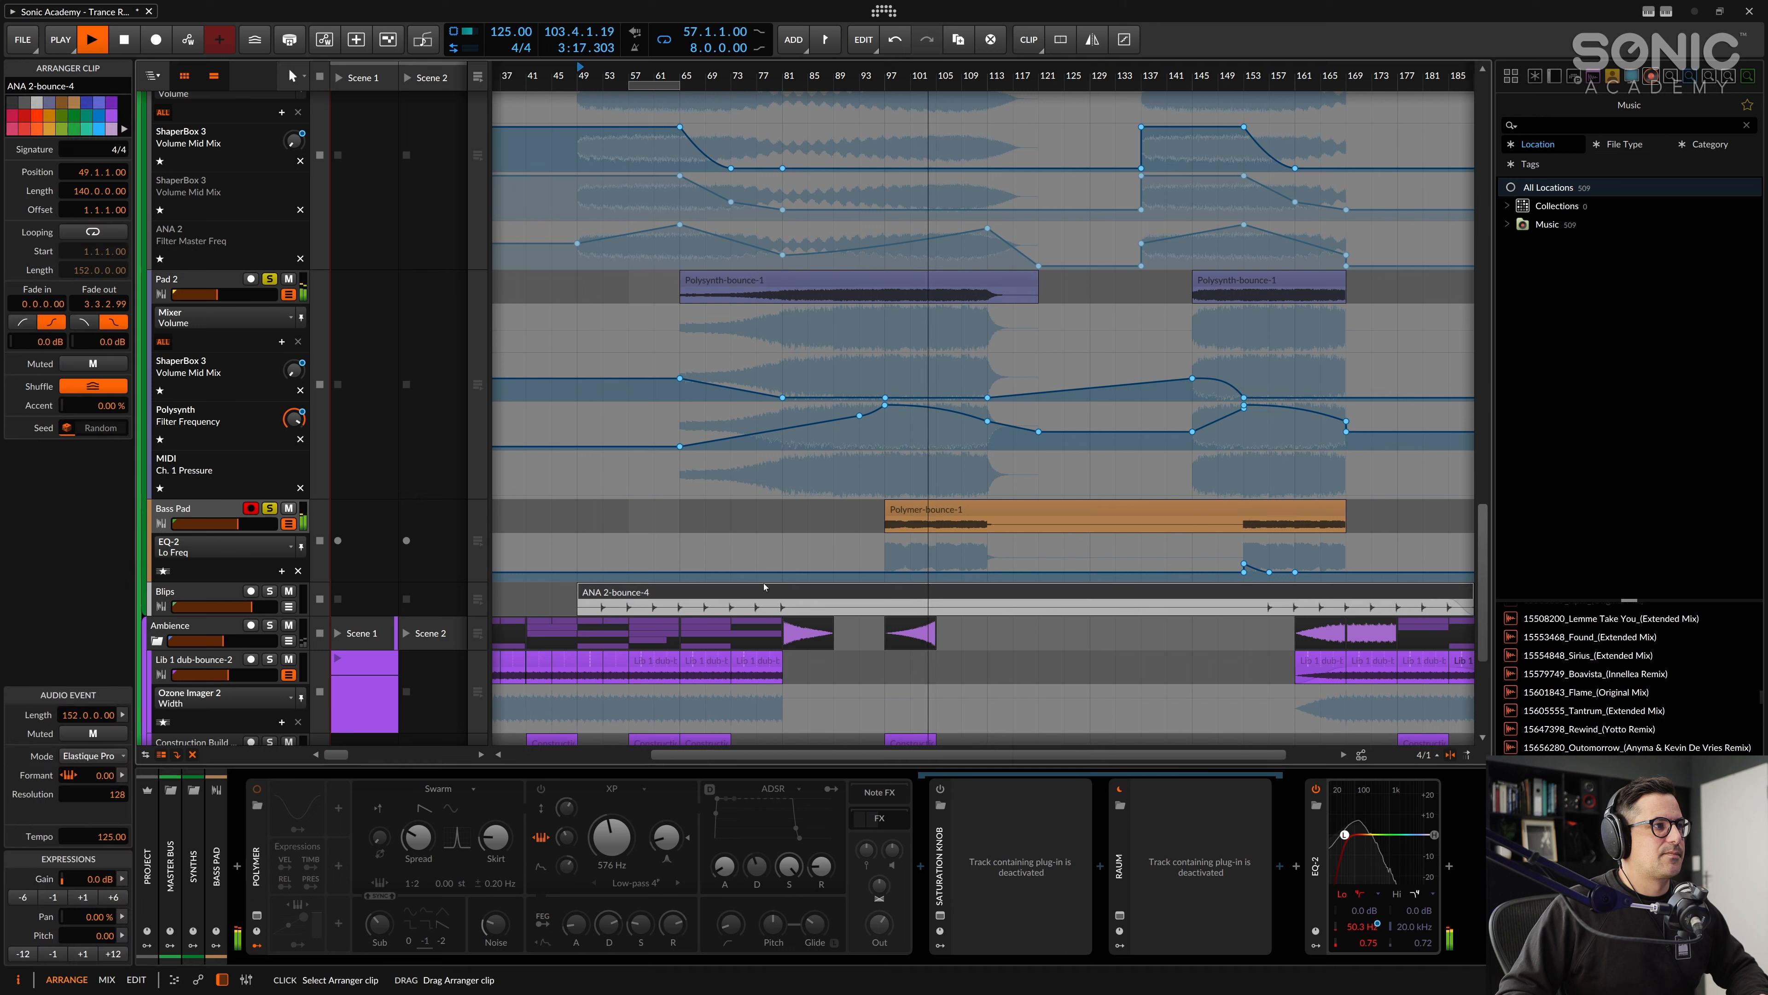
{"action": "key", "text": "space"}
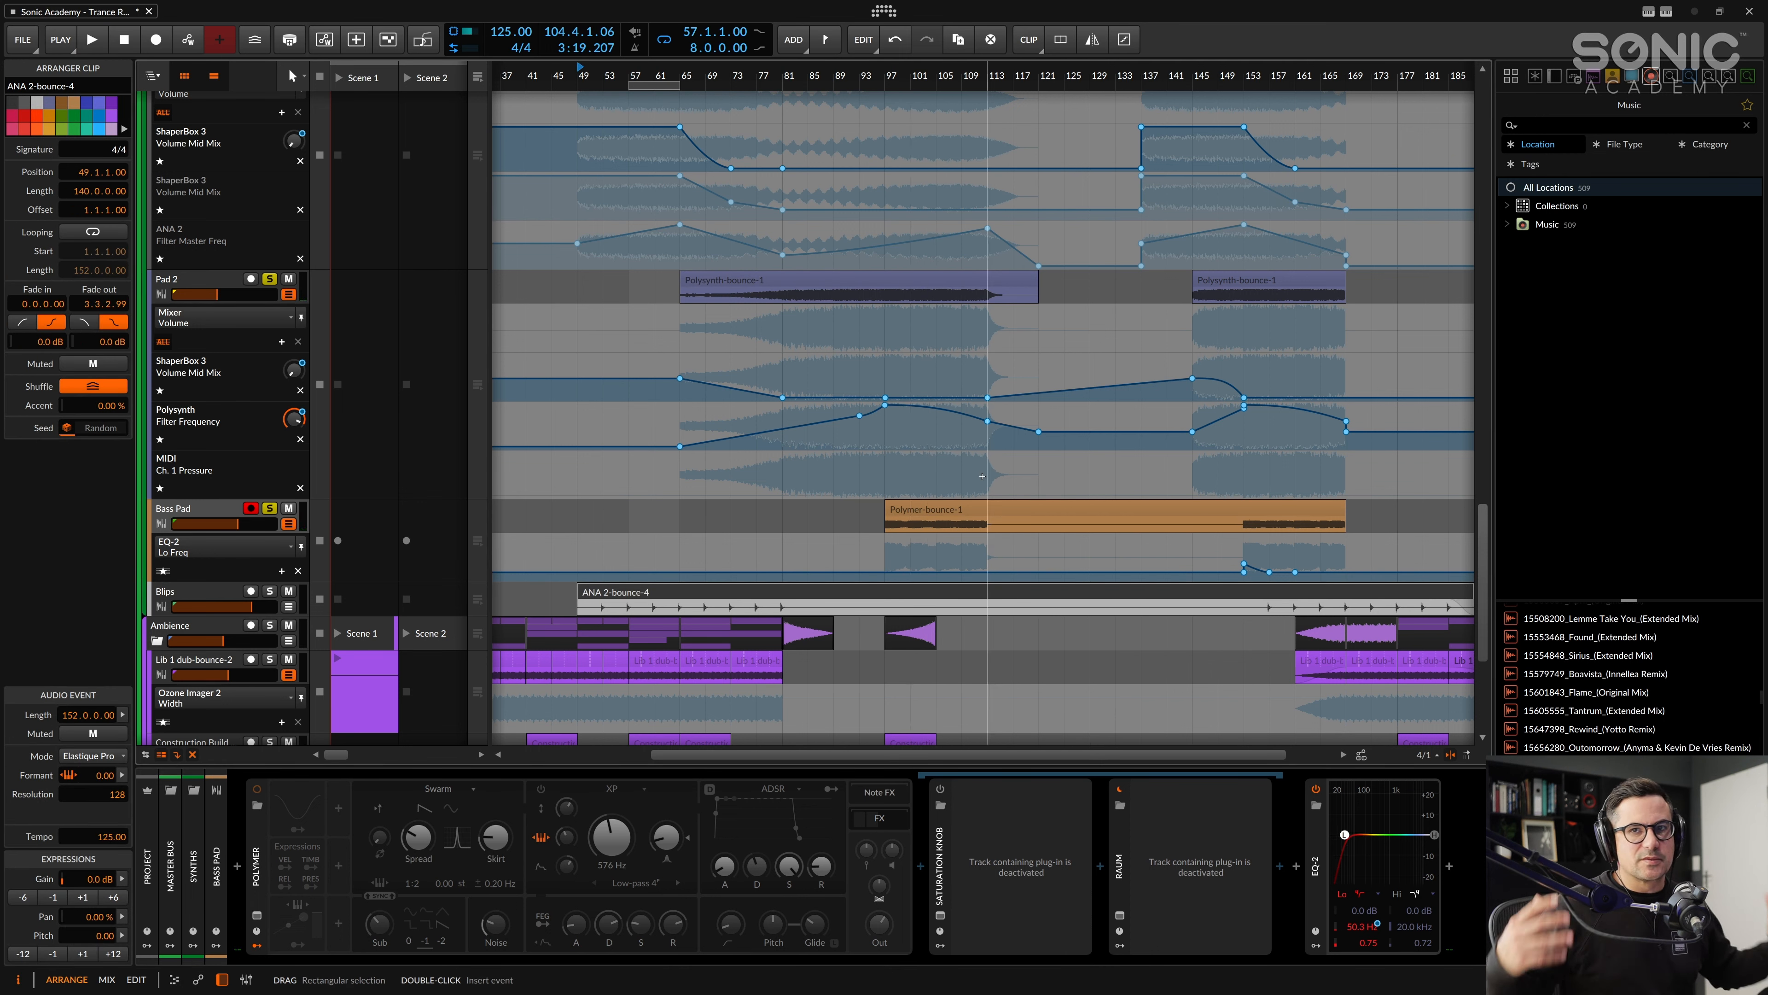
Step: Select the UV_Vocal_FX_124_Soft_Amin clip starting at bar 57 in the Ambience group
{"action": "scroll", "coordinate": [982, 475], "scroll_direction": "down", "scroll_amount": 5}
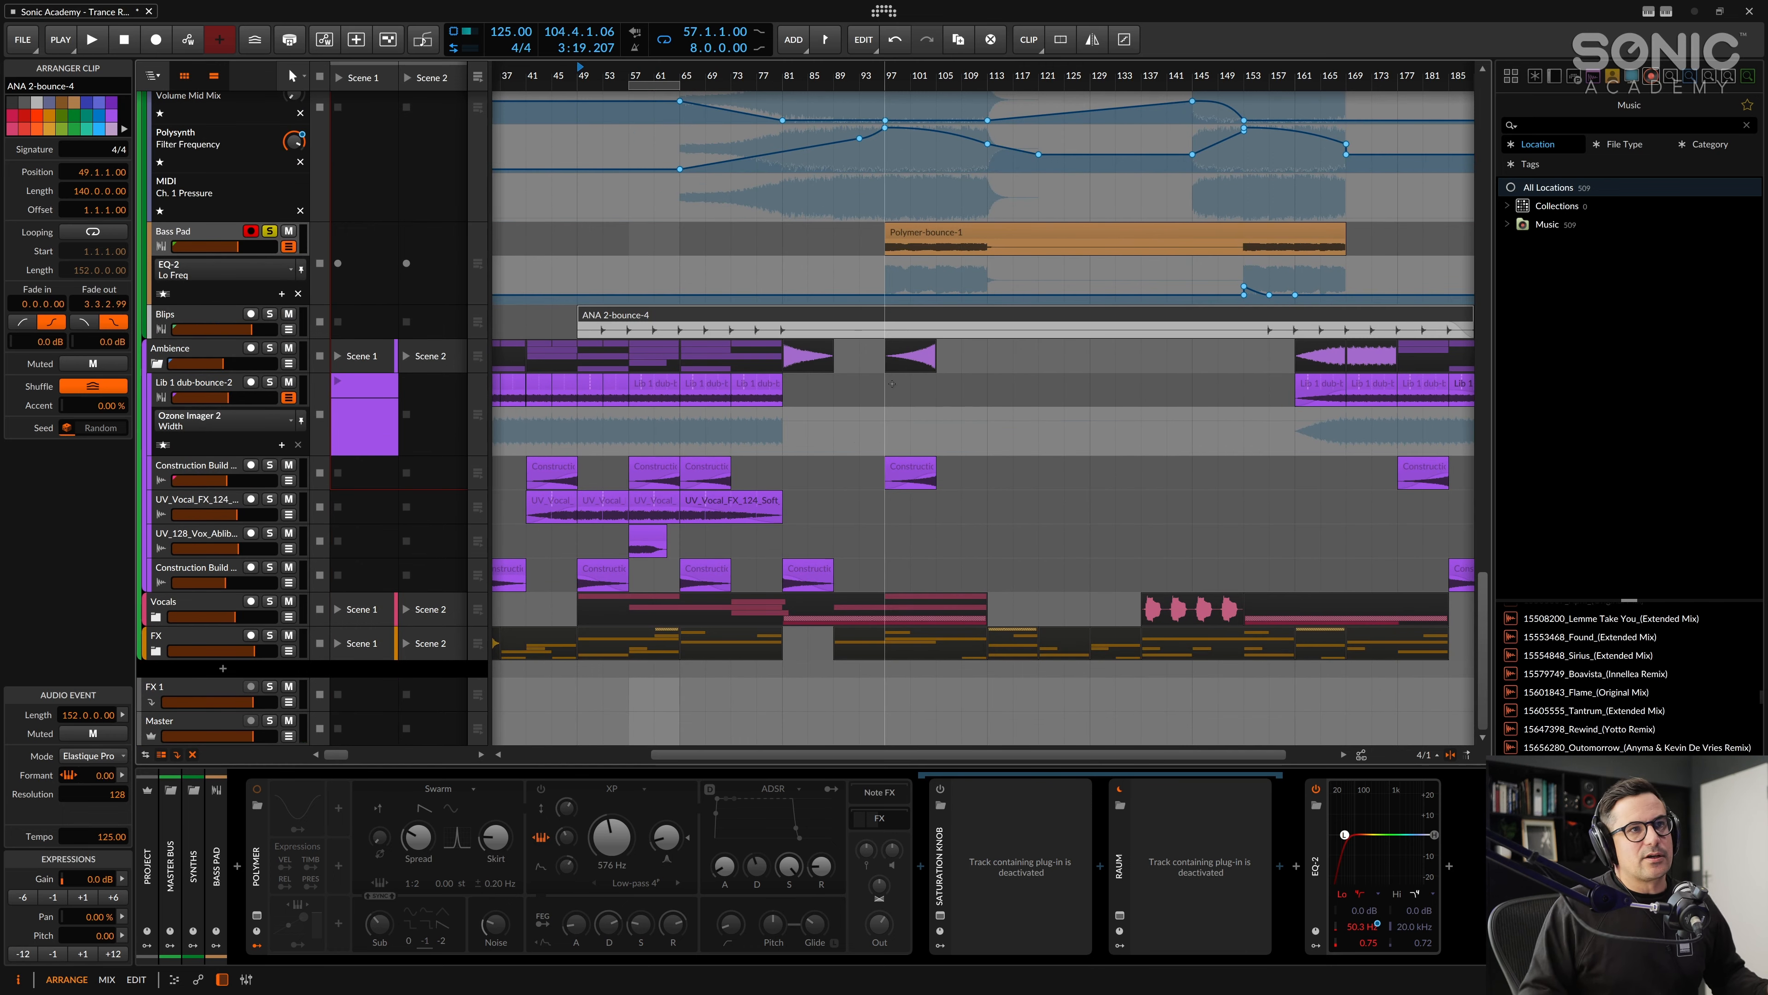
{"action": "scroll", "coordinate": [1065, 348], "scroll_direction": "up", "scroll_amount": 3}
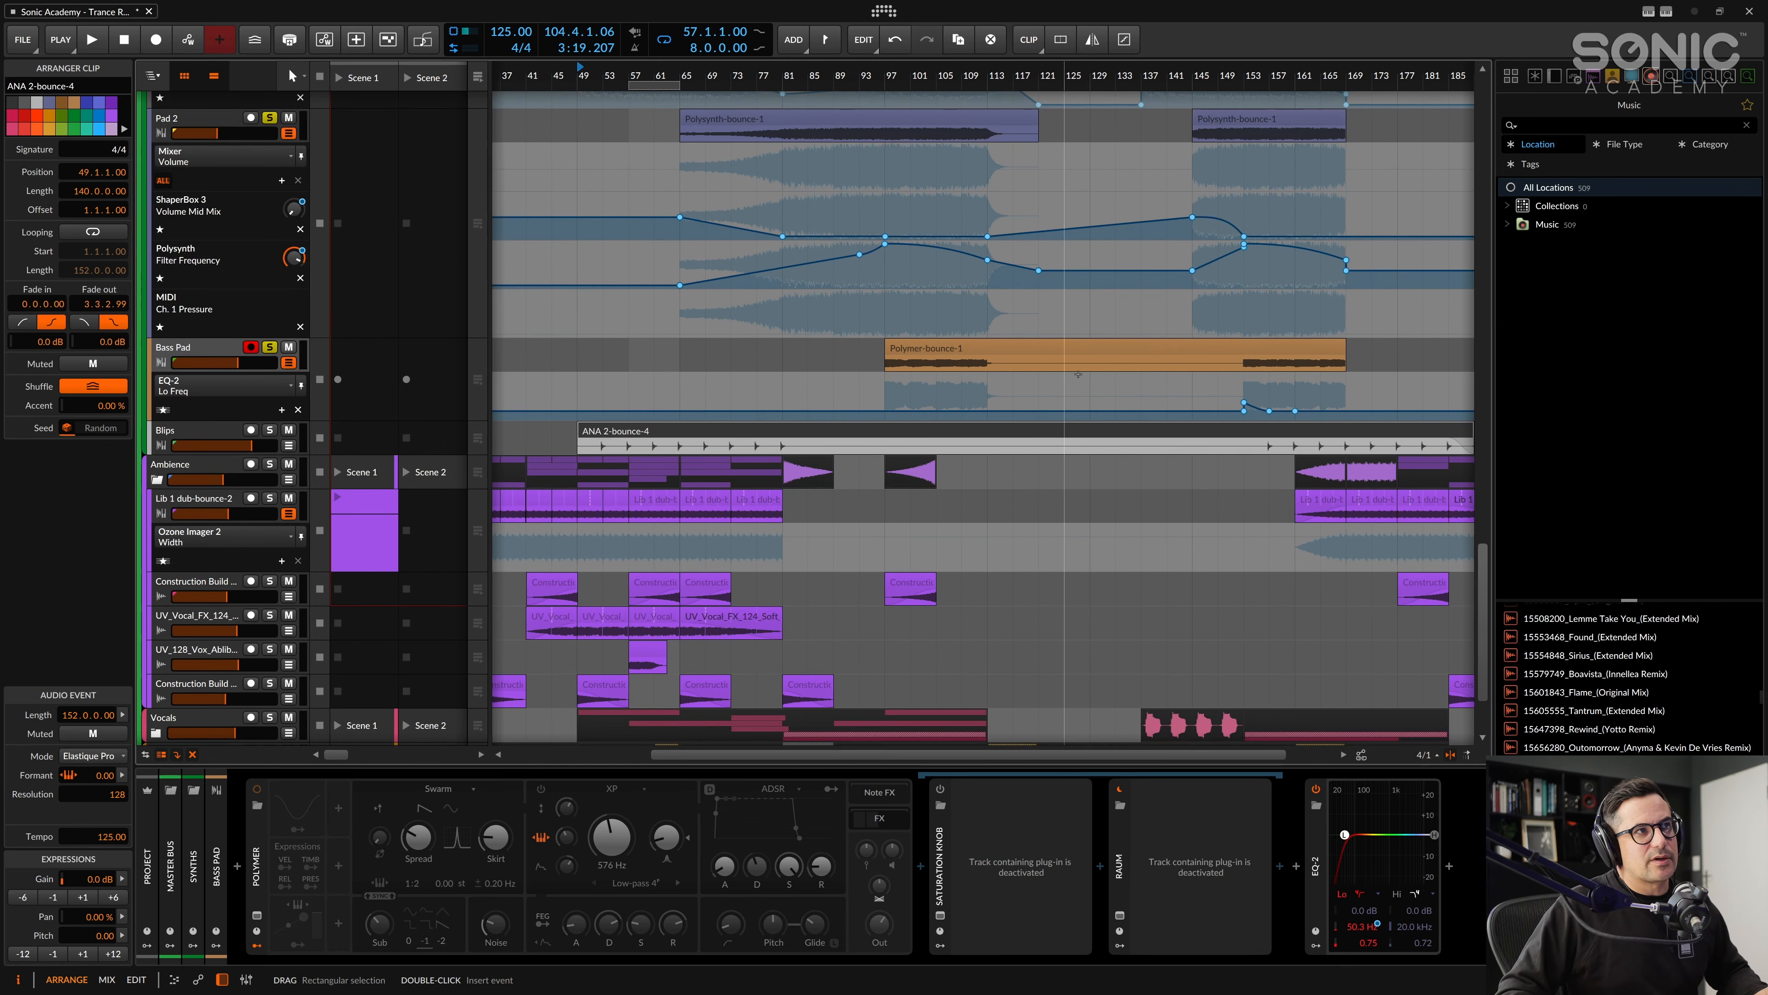
{"action": "scroll", "coordinate": [1102, 305], "scroll_direction": "down", "scroll_amount": 1}
{"action": "left_click_drag", "start_coordinate": [607, 75], "coordinate": [767, 129]}
{"action": "scroll", "coordinate": [844, 529], "scroll_direction": "down", "scroll_amount": 2}
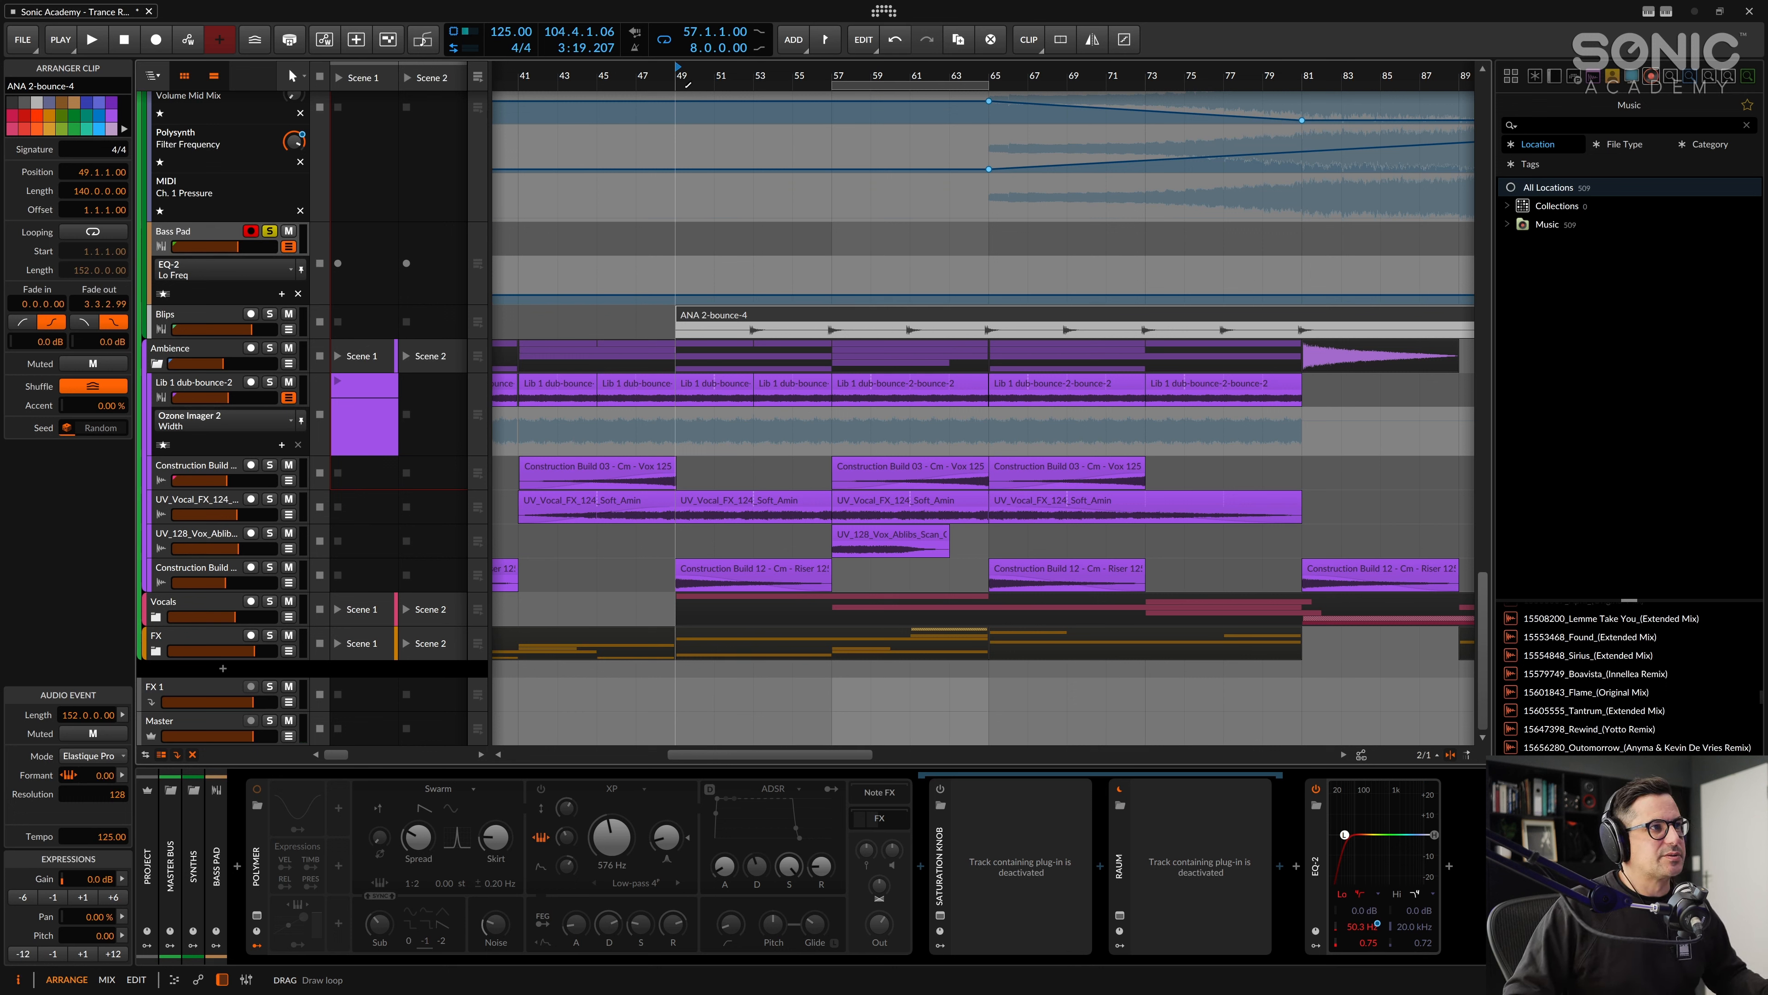
{"action": "left_click", "coordinate": [904, 508]}
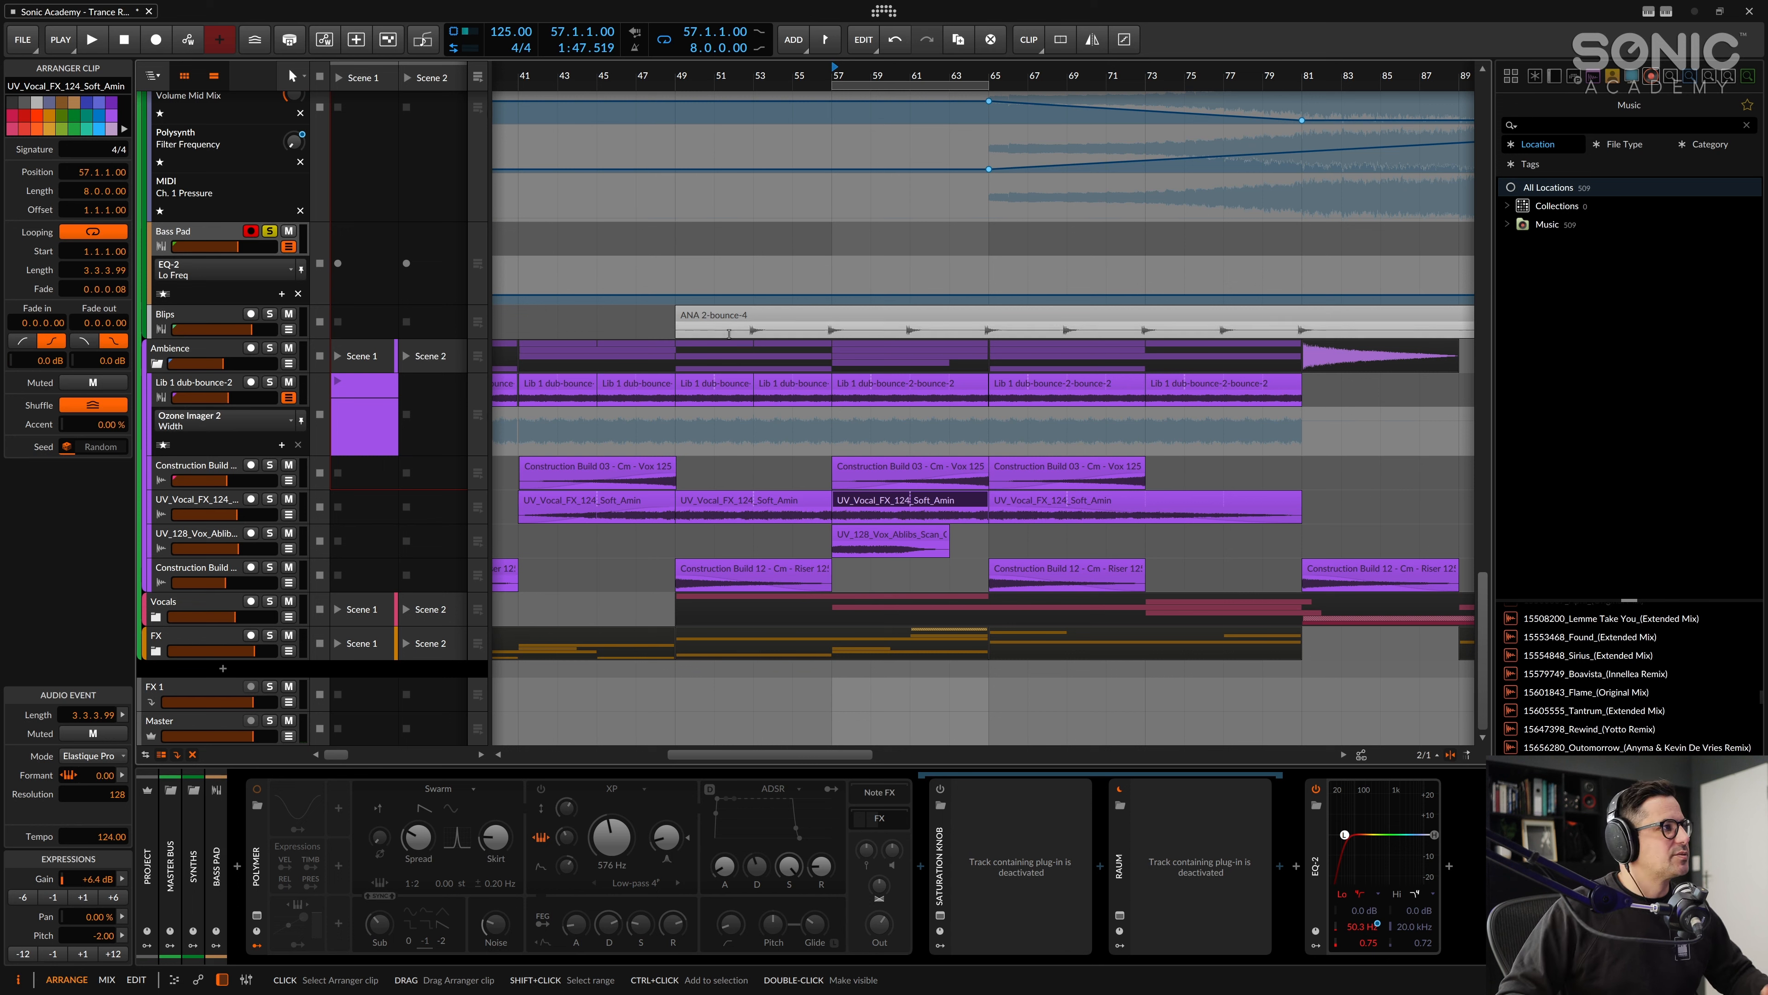
Step: Solo only the Ambience group and audition its layers from bar 49
{"action": "left_click", "coordinate": [268, 348]}
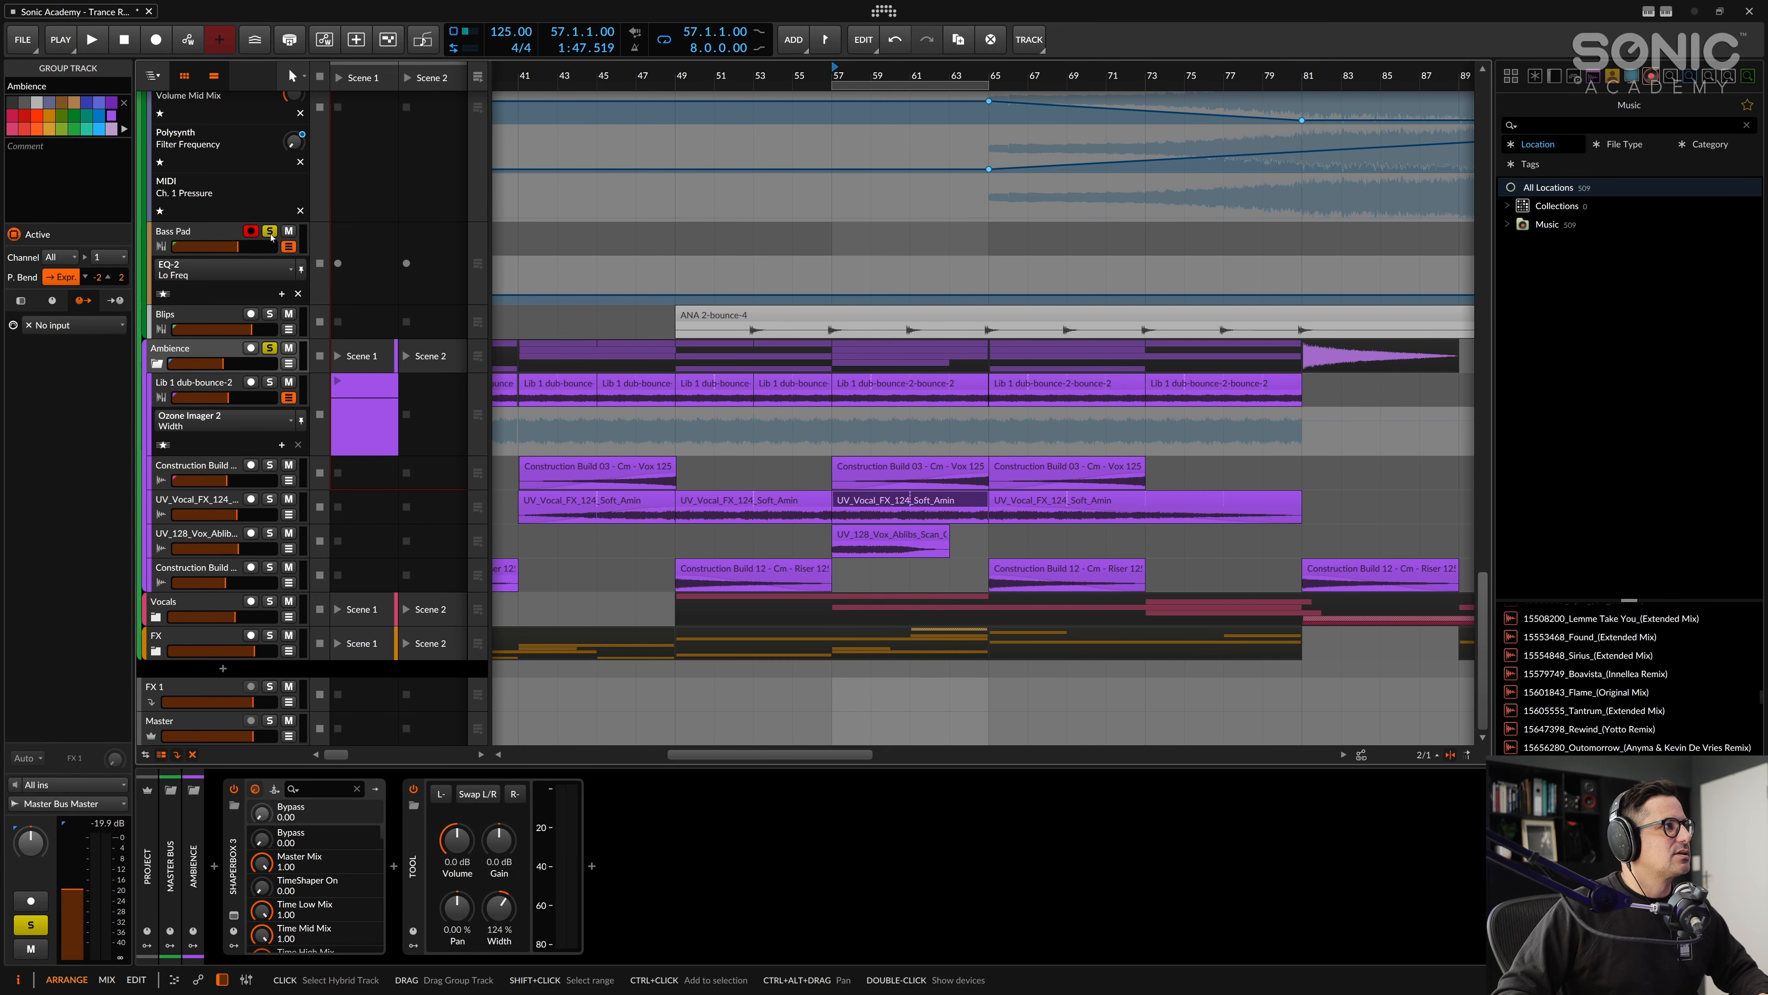
{"action": "left_click", "coordinate": [669, 72]}
{"action": "key", "text": "space"}
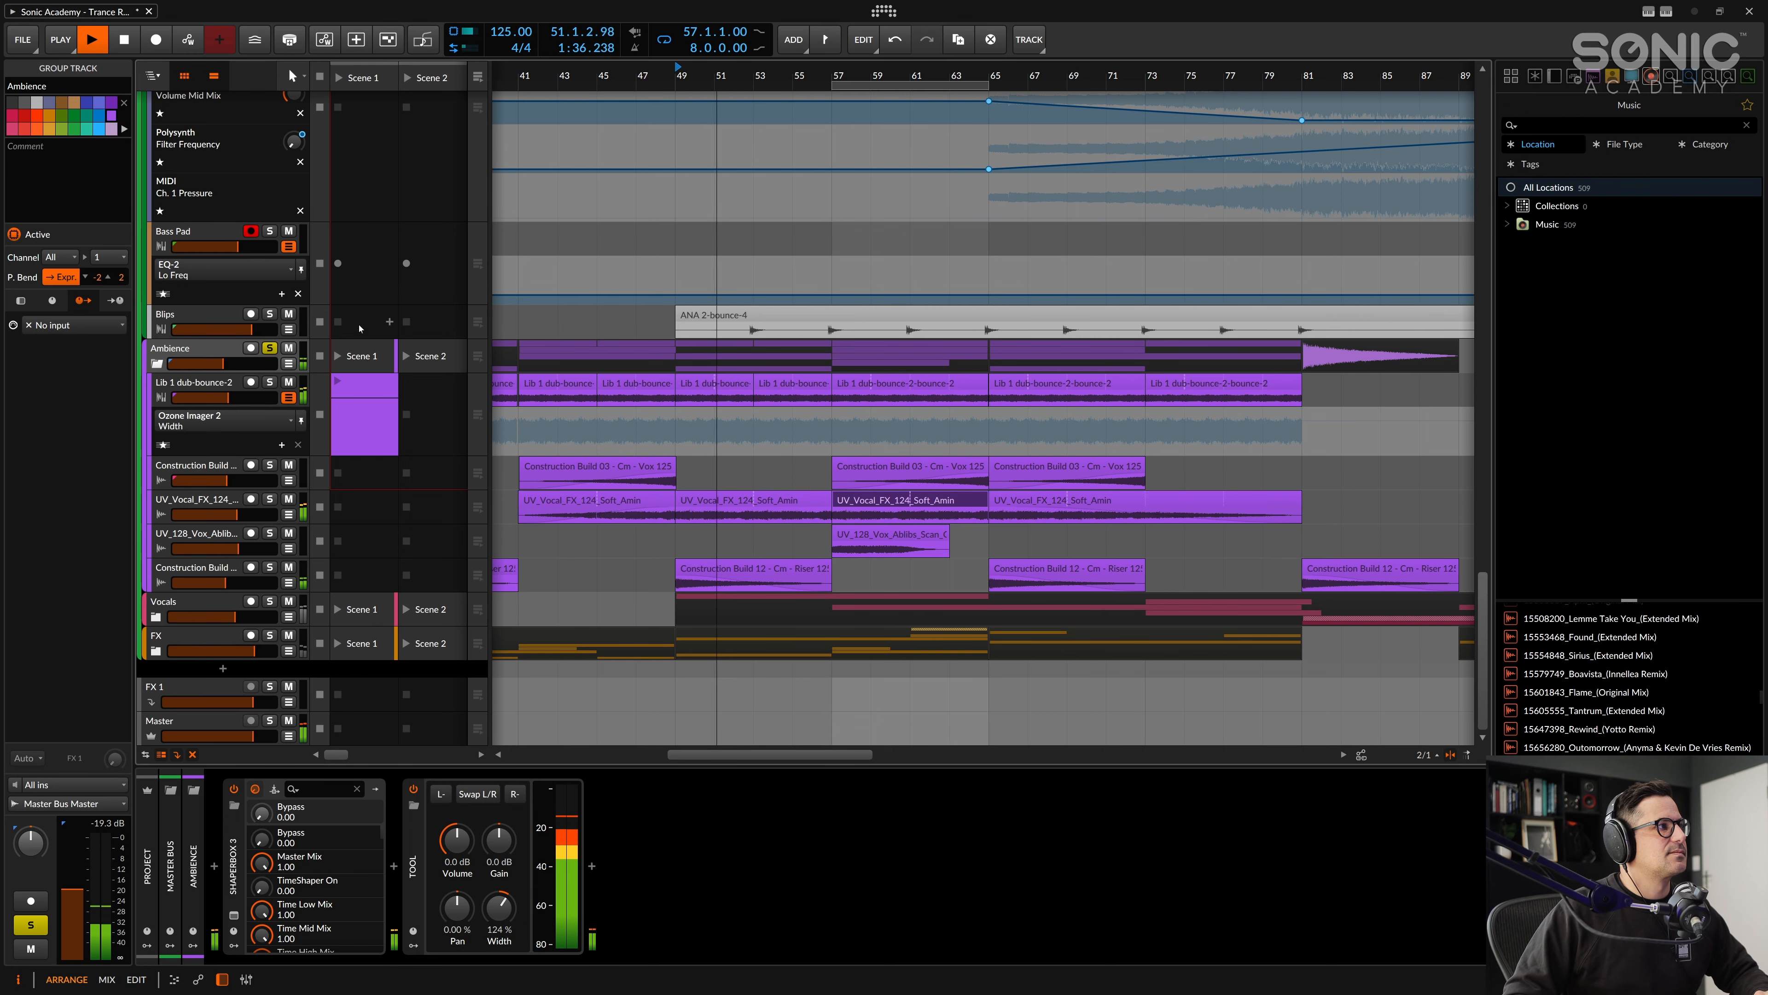
{"action": "scroll", "coordinate": [531, 358], "scroll_direction": "up", "scroll_amount": 5}
{"action": "scroll", "coordinate": [569, 427], "scroll_direction": "down", "scroll_amount": 5}
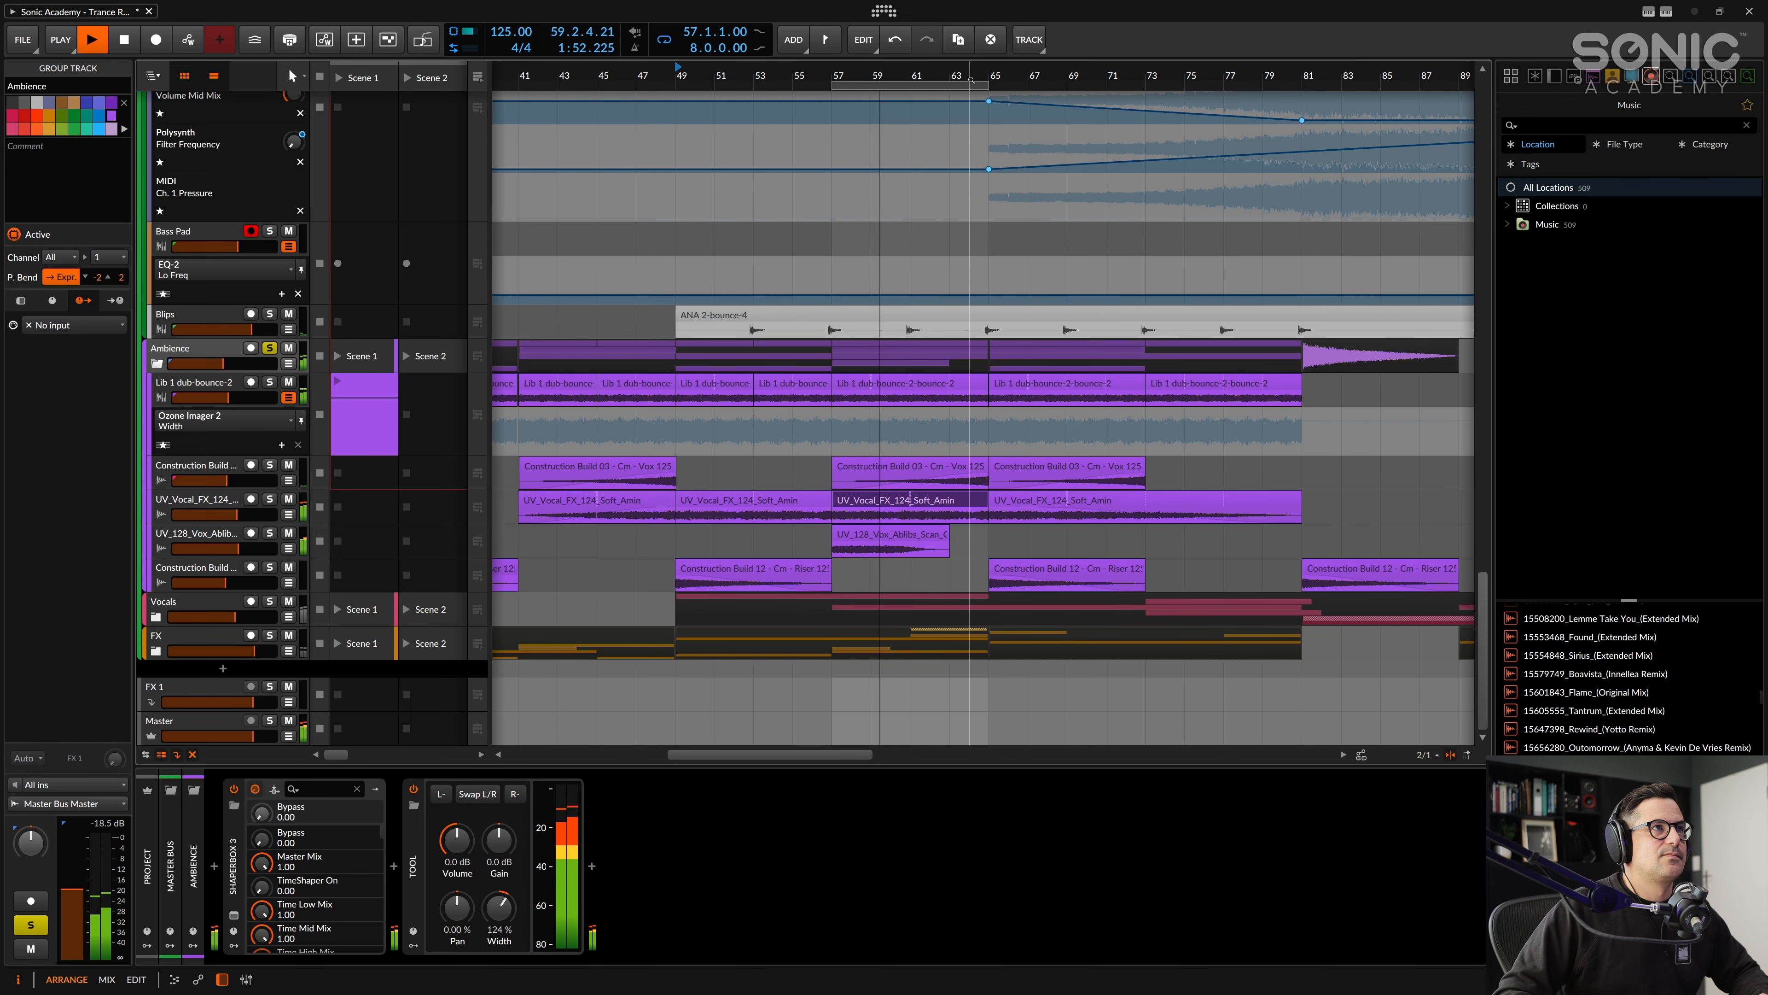
Step: Select the Construction Build 03 track to view its EQ+ and Tool devices, and stop playback
{"action": "left_click_drag", "start_coordinate": [988, 75], "coordinate": [945, 97]}
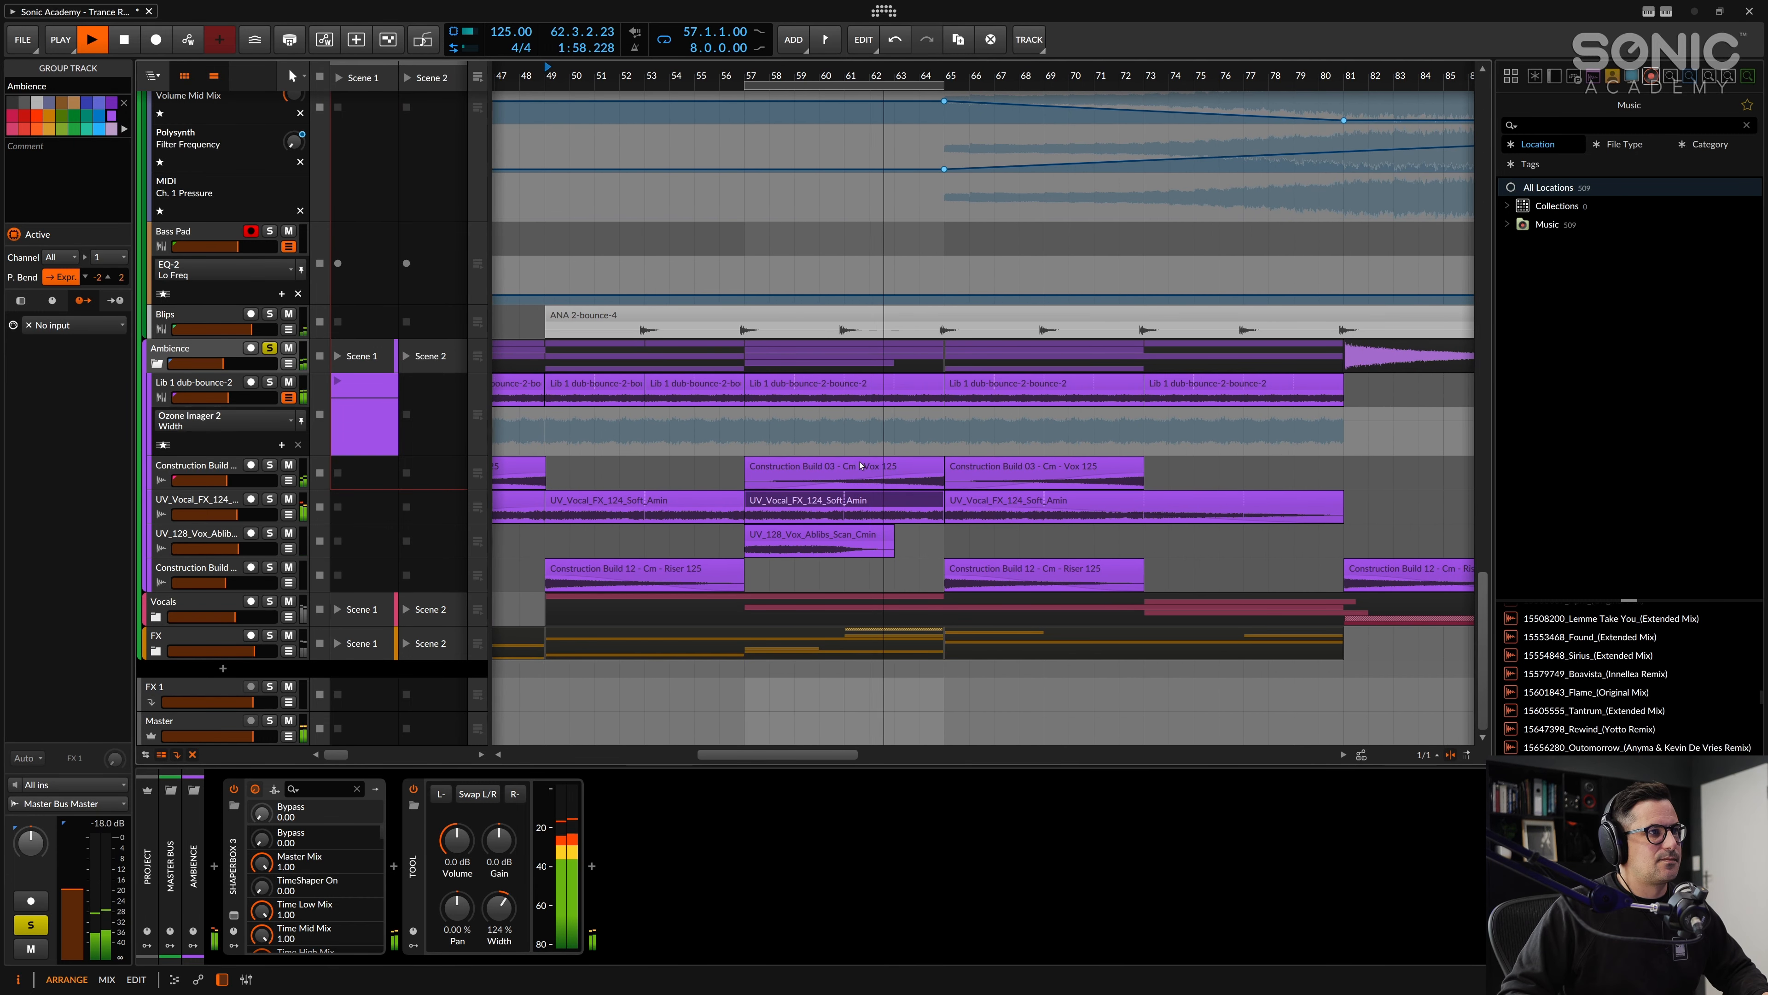
{"action": "left_click", "coordinate": [879, 462]}
{"action": "key", "text": "space"}
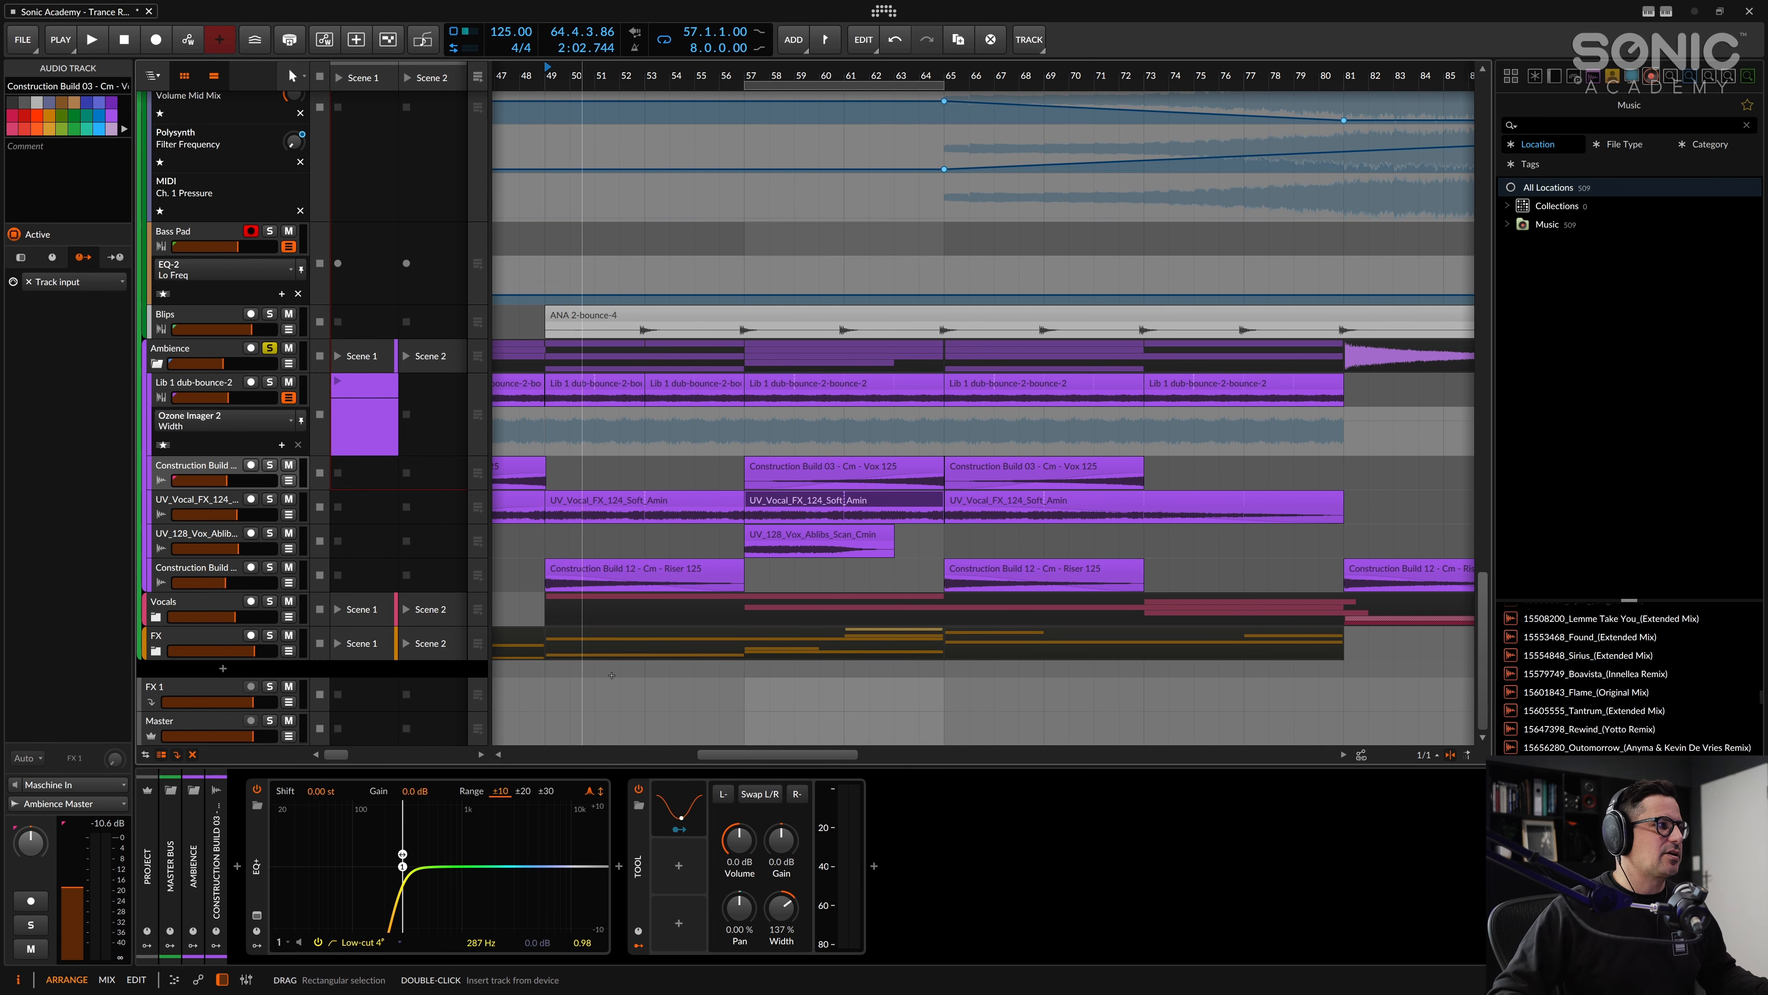
Step: Unfold the Vocals group and select the Lib 1 dub clip starting at bar 49
{"action": "left_click", "coordinate": [156, 617]}
{"action": "scroll", "coordinate": [822, 529], "scroll_direction": "down", "scroll_amount": 2}
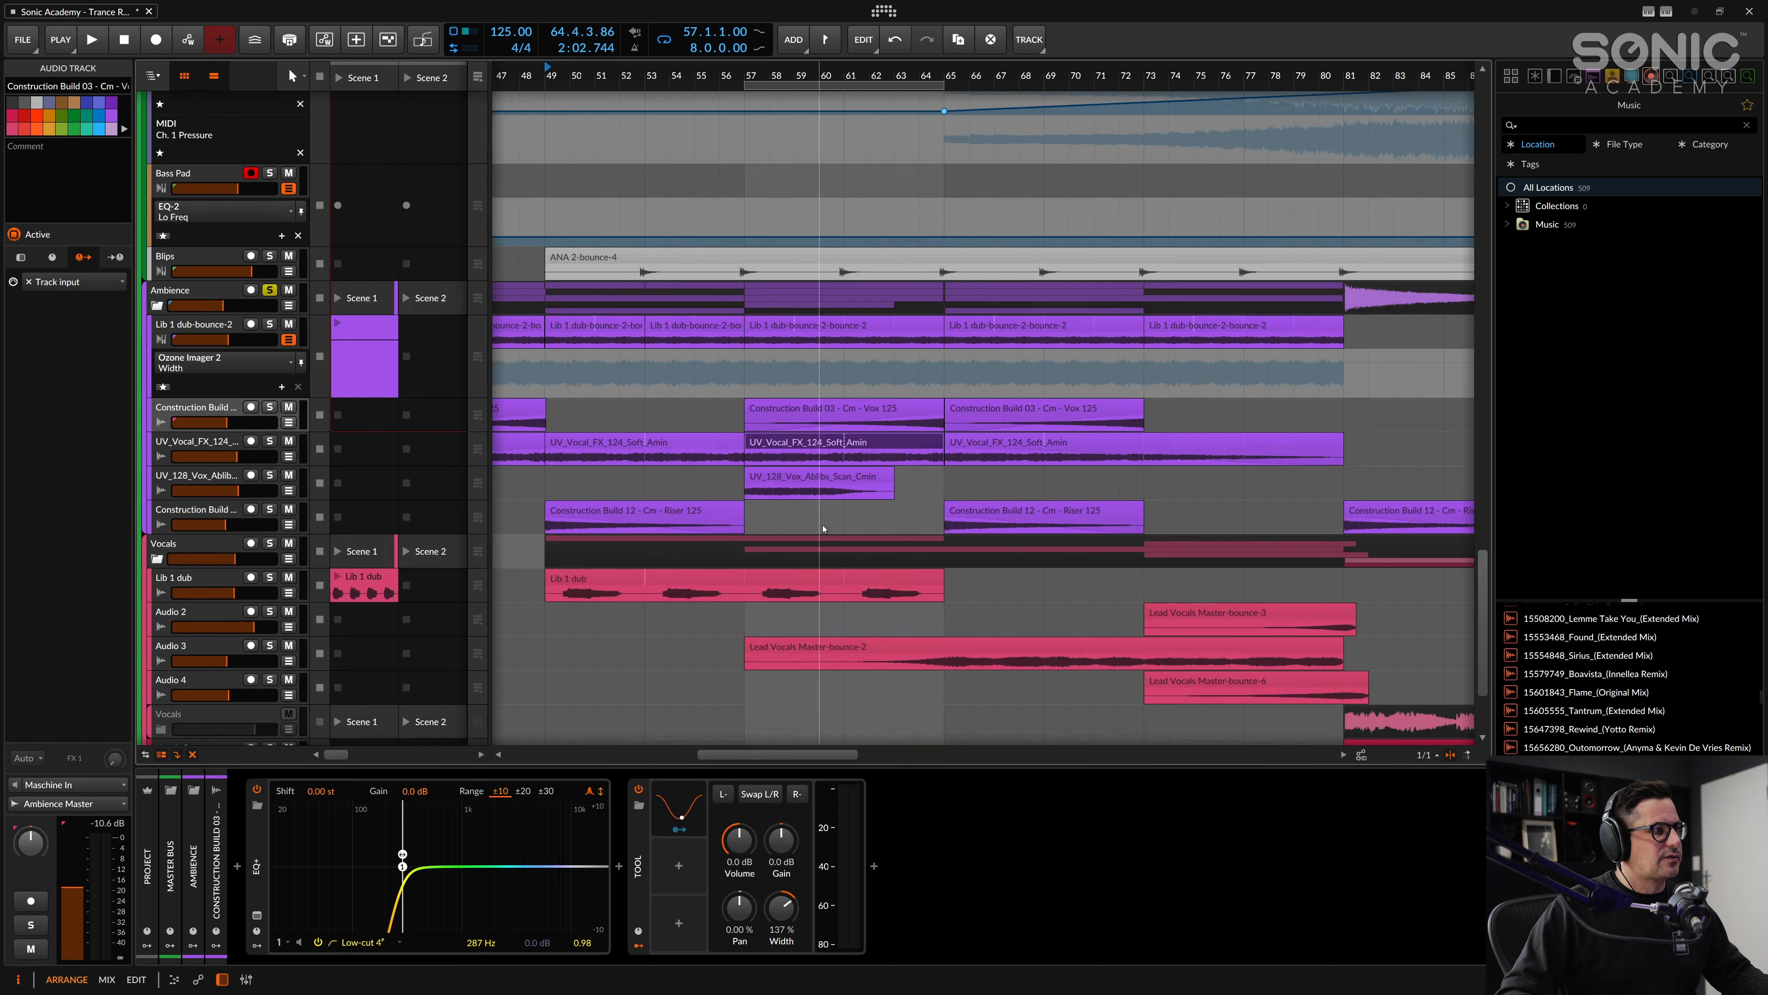
{"action": "scroll", "coordinate": [823, 529], "scroll_direction": "down", "scroll_amount": 5}
{"action": "left_click", "coordinate": [829, 433]}
{"action": "scroll", "coordinate": [836, 488], "scroll_direction": "right", "scroll_amount": 1}
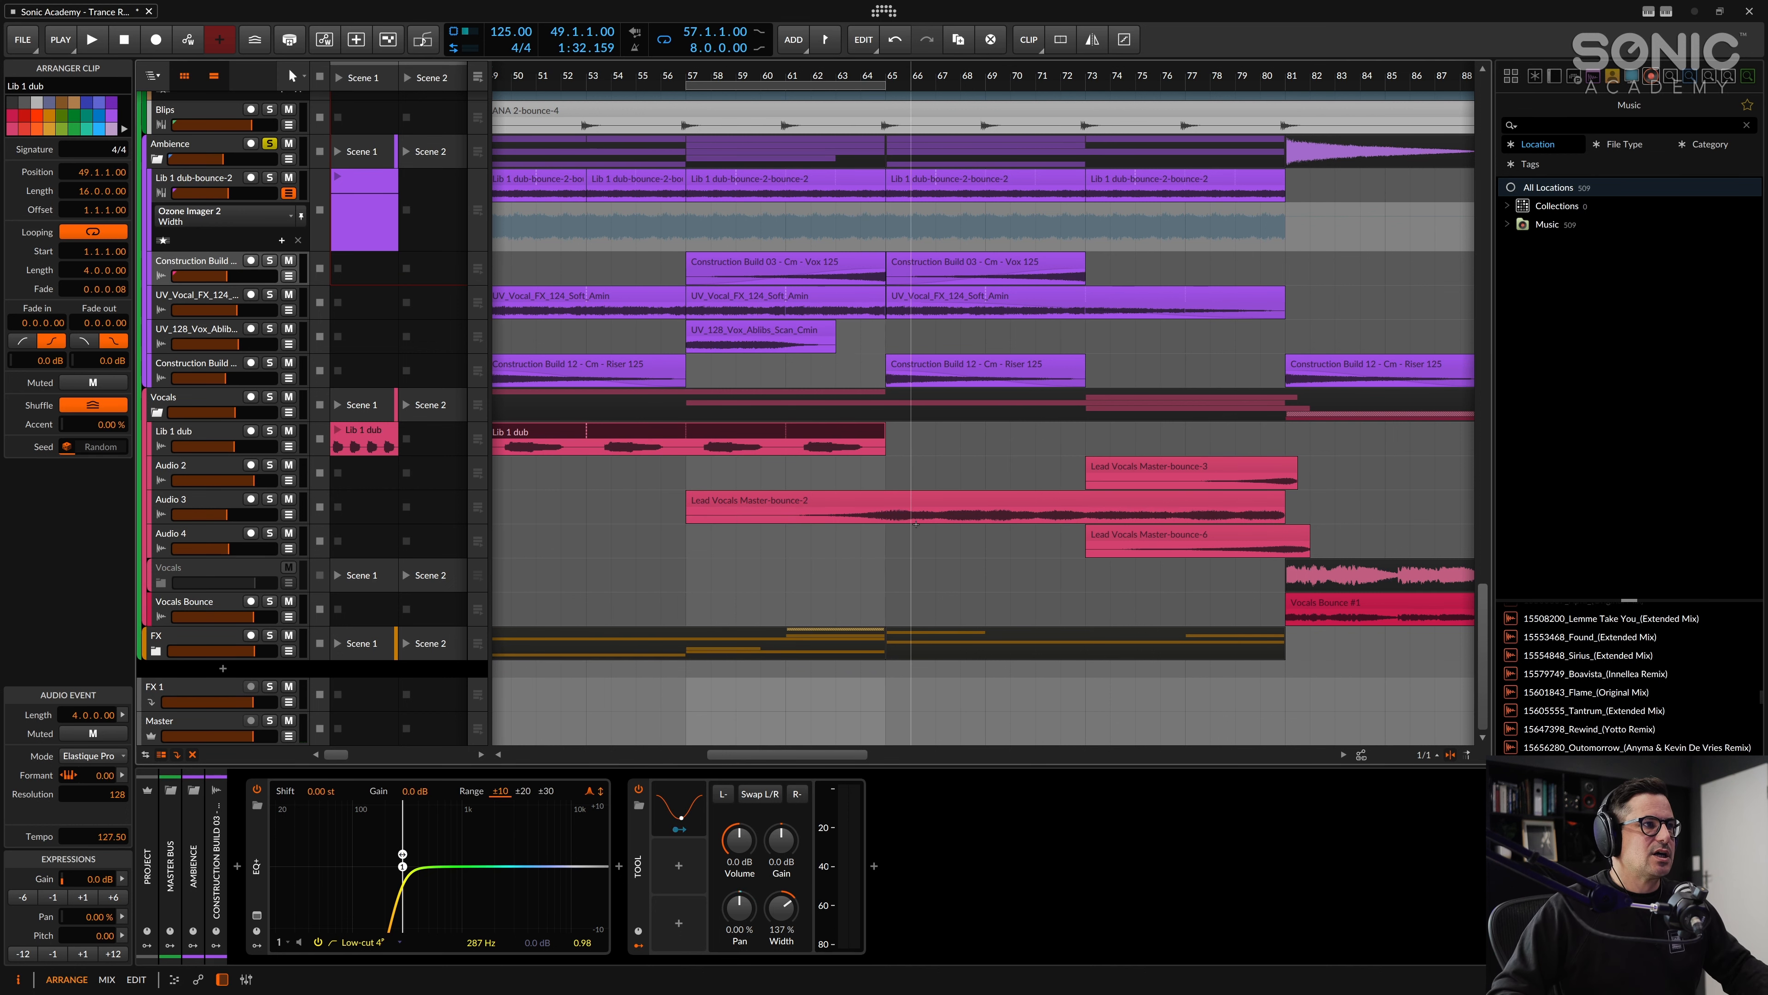
Step: Solo Audio 3 and audition its first Lead Vocals Master-bounce-2 clip from bar 65
{"action": "left_click", "coordinate": [992, 503]}
{"action": "left_click_drag", "start_coordinate": [889, 75], "coordinate": [793, 82]}
{"action": "left_click", "coordinate": [269, 501]}
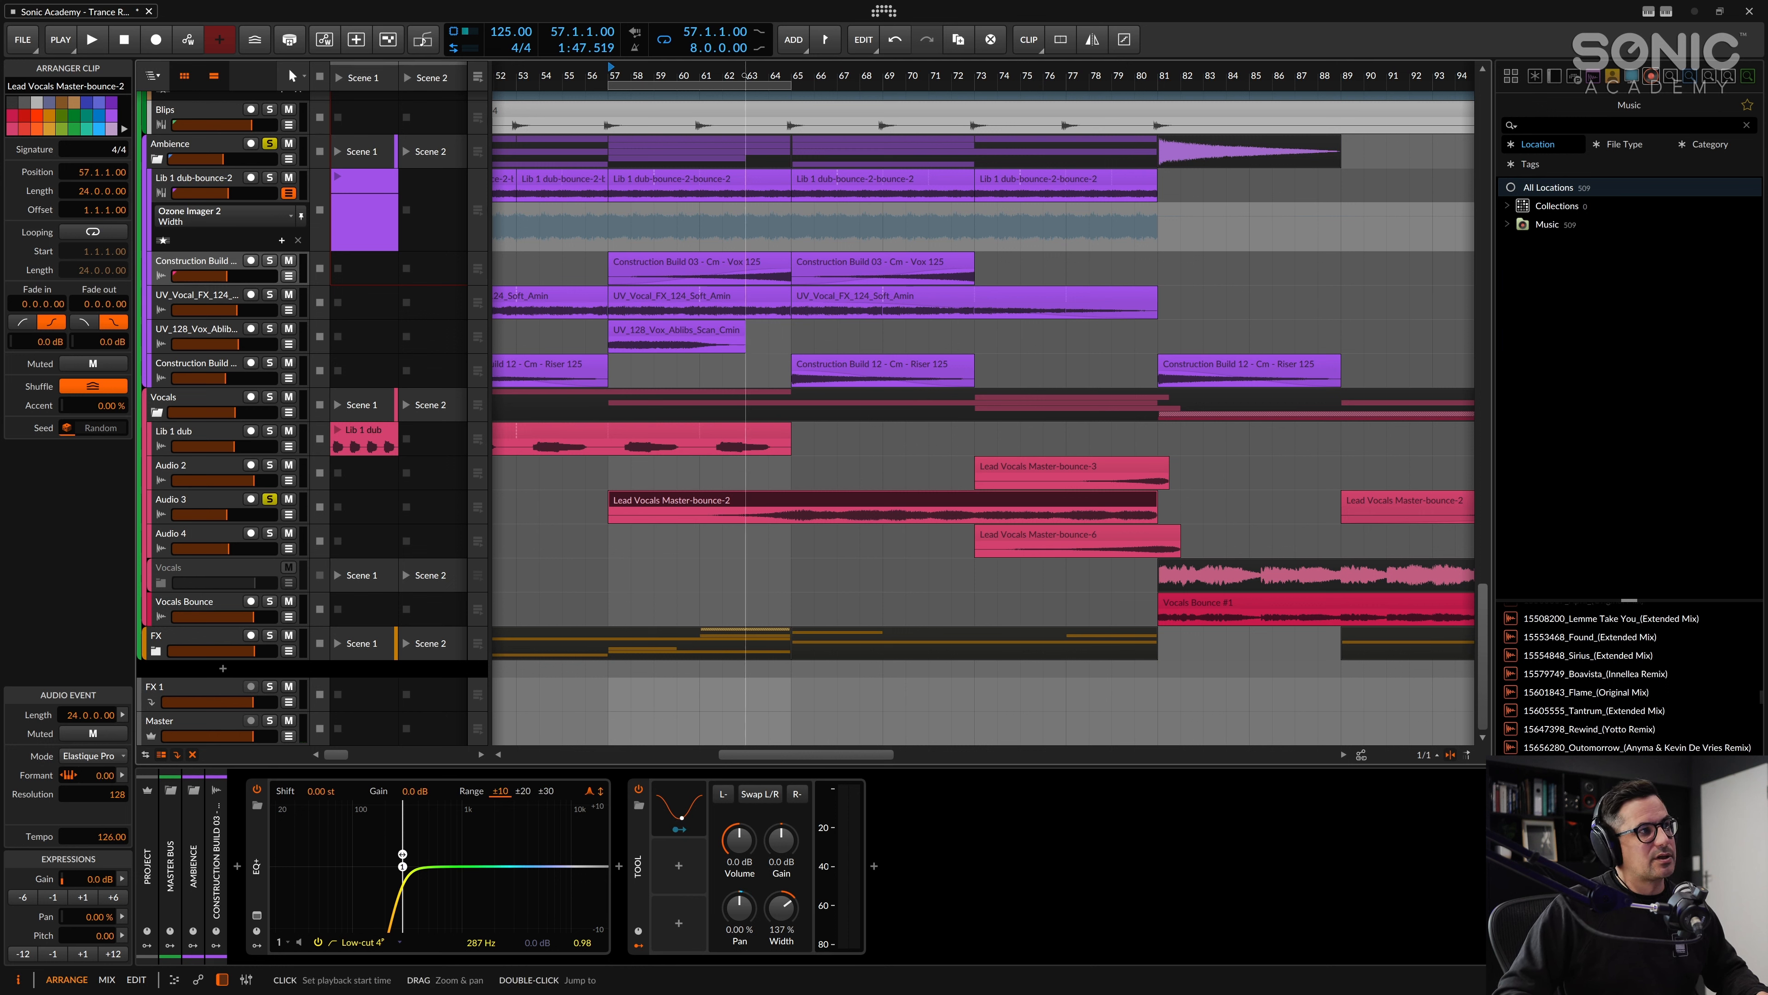
{"action": "double_click", "coordinate": [792, 72]}
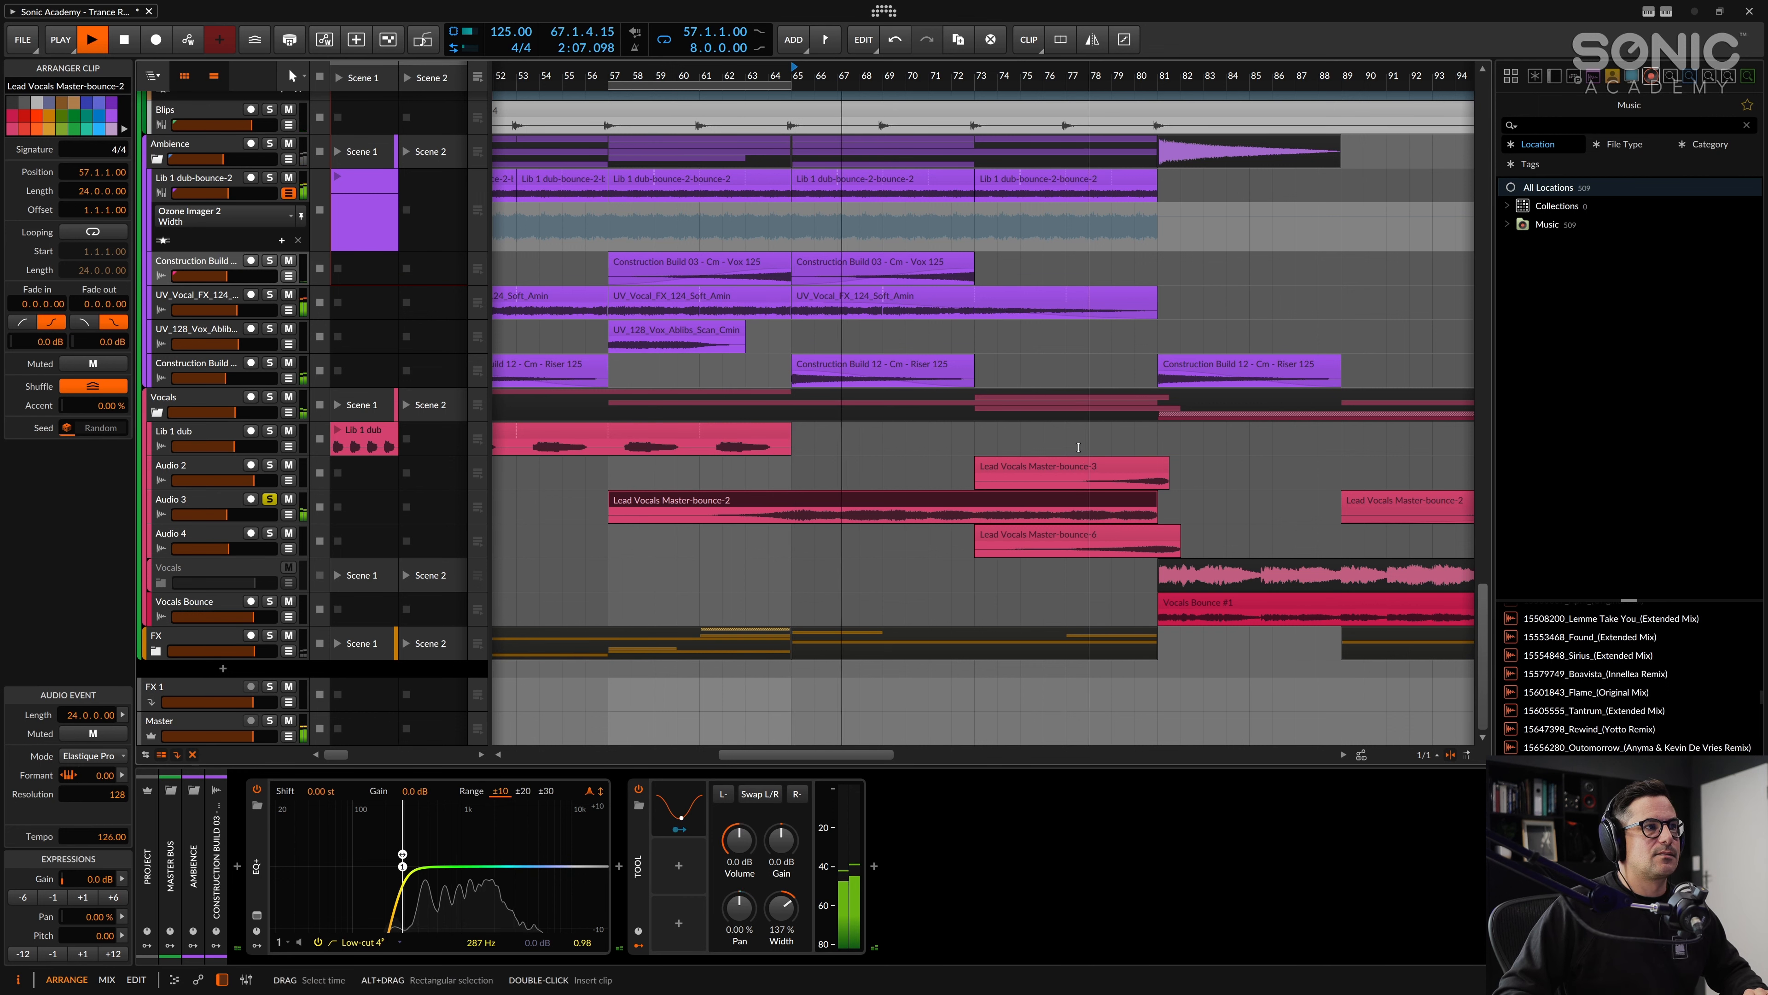
{"action": "left_click_drag", "start_coordinate": [1021, 78], "coordinate": [730, 112]}
{"action": "left_click", "coordinate": [717, 76]}
{"action": "key", "text": "space"}
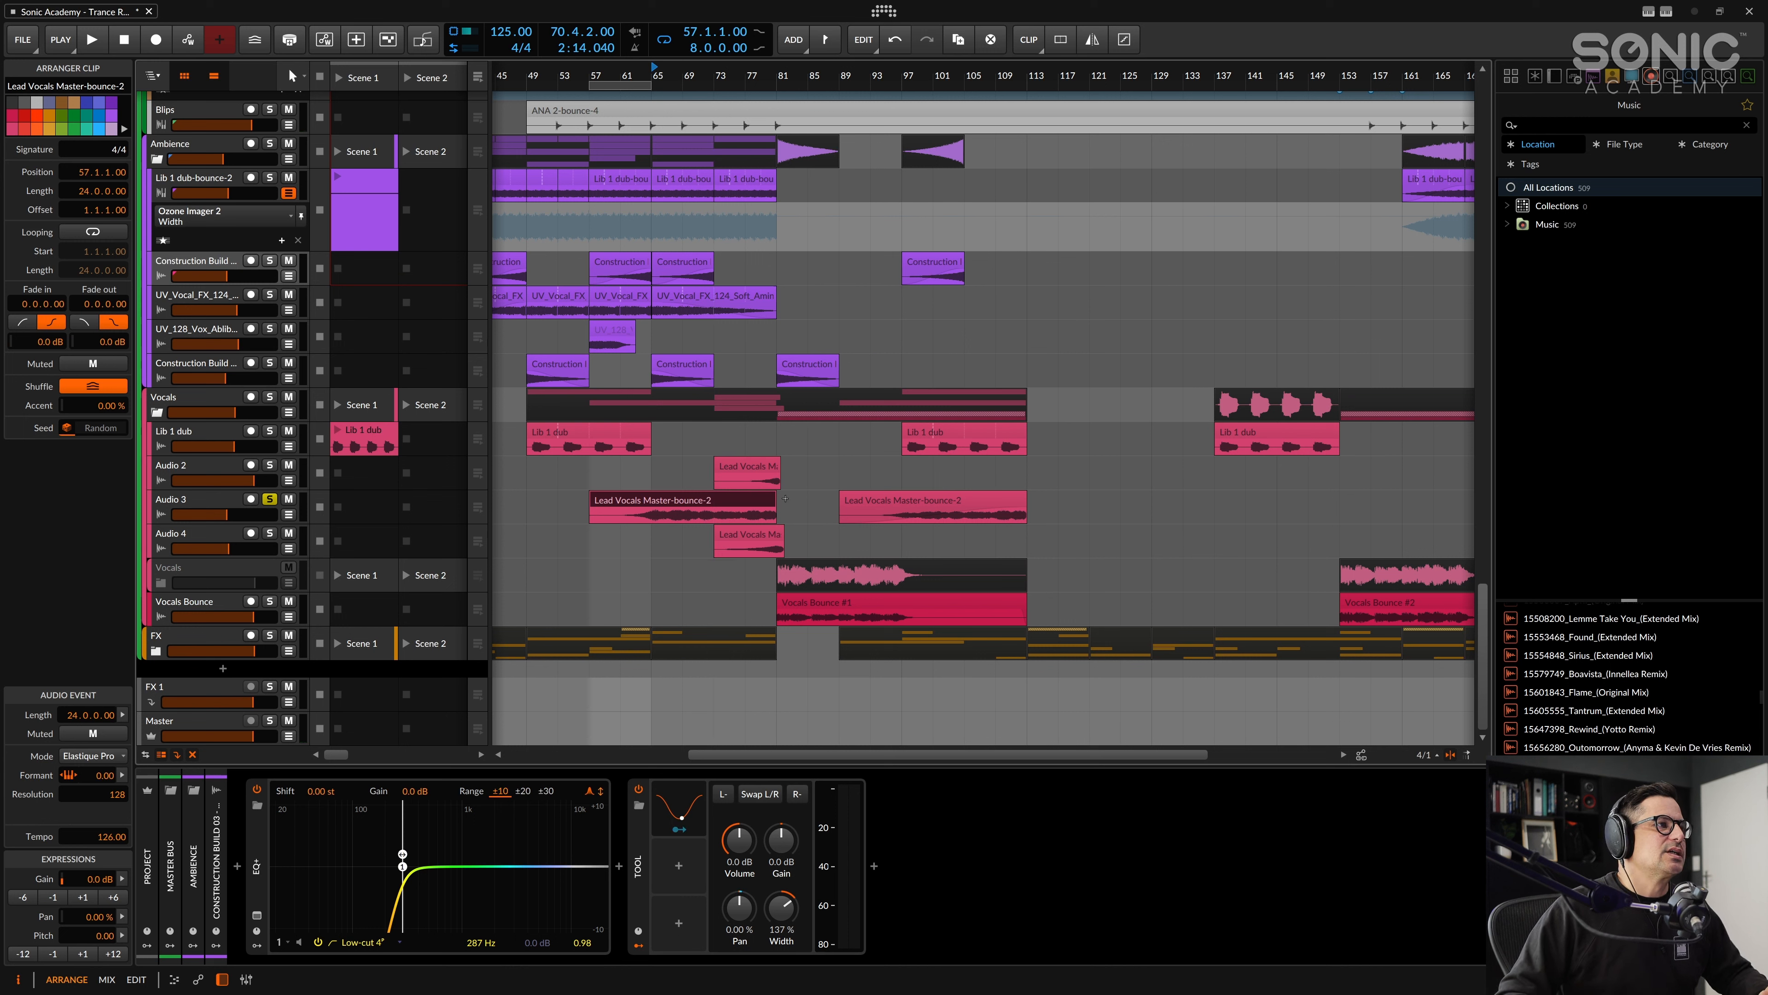
Step: Select the bar 73 lead vocal clips on Audio 2 and Audio 4, and the Vocals Bounce track to view its Delay+
{"action": "left_click", "coordinate": [770, 468]}
{"action": "left_click", "coordinate": [731, 531]}
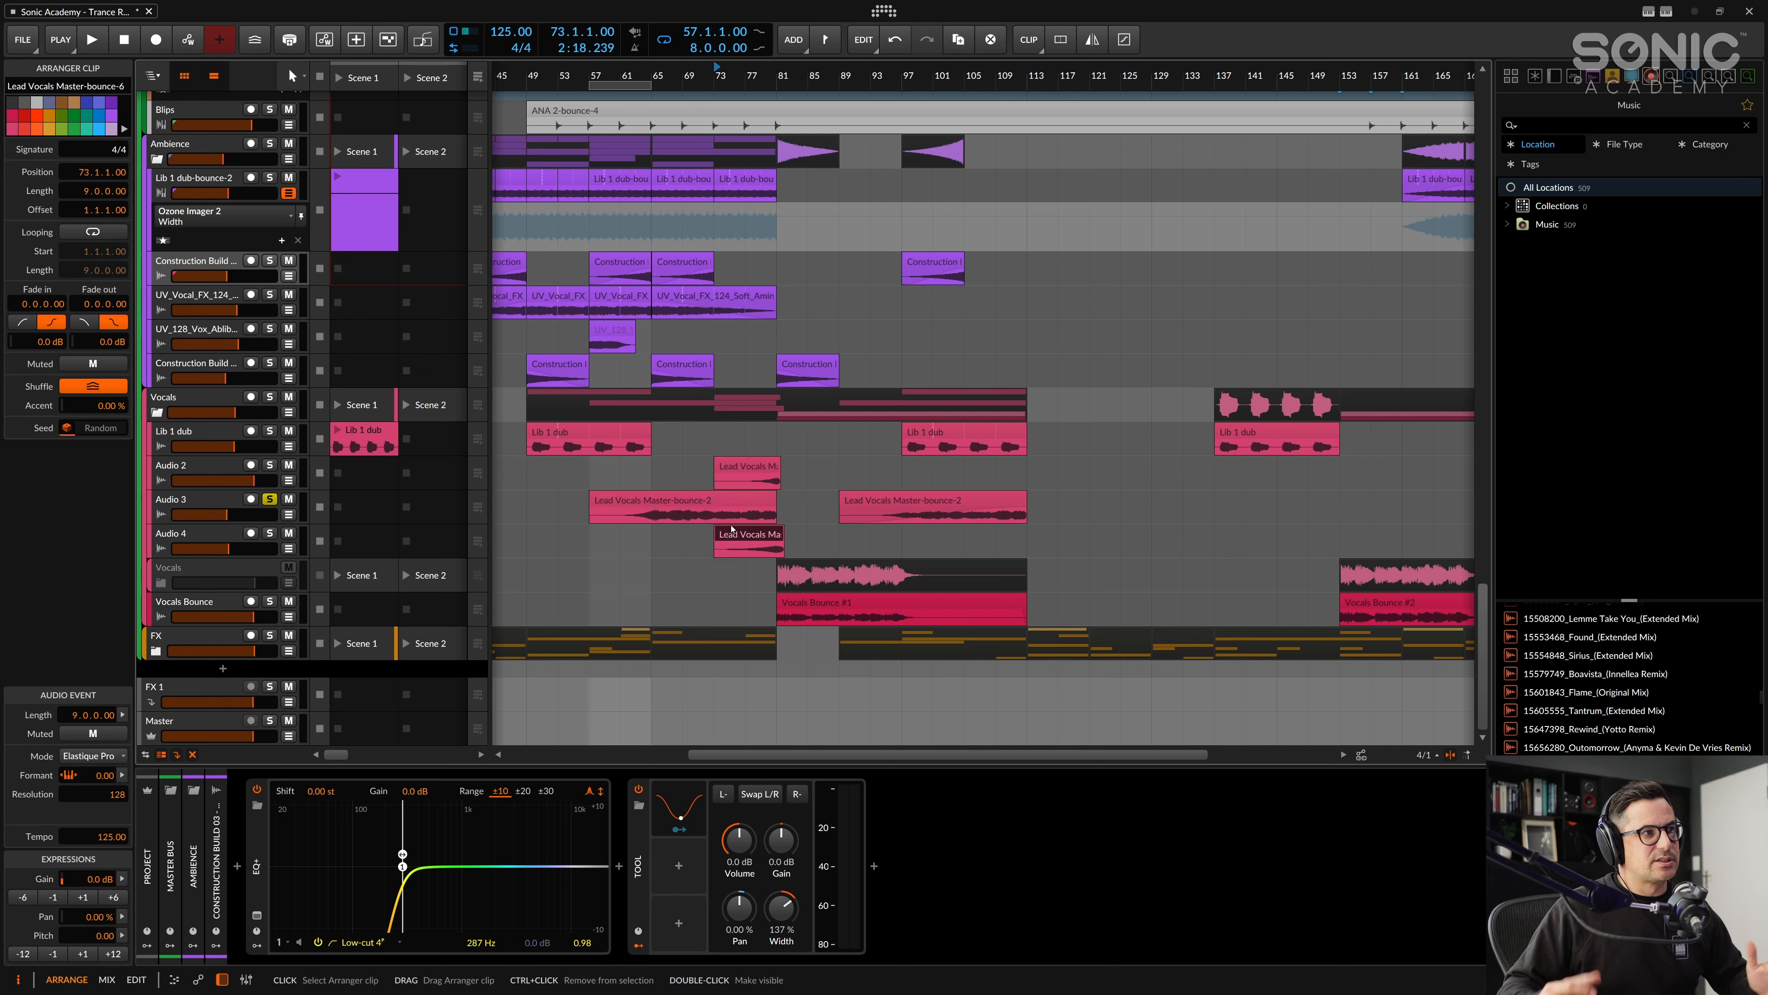
{"action": "left_click", "coordinate": [201, 601]}
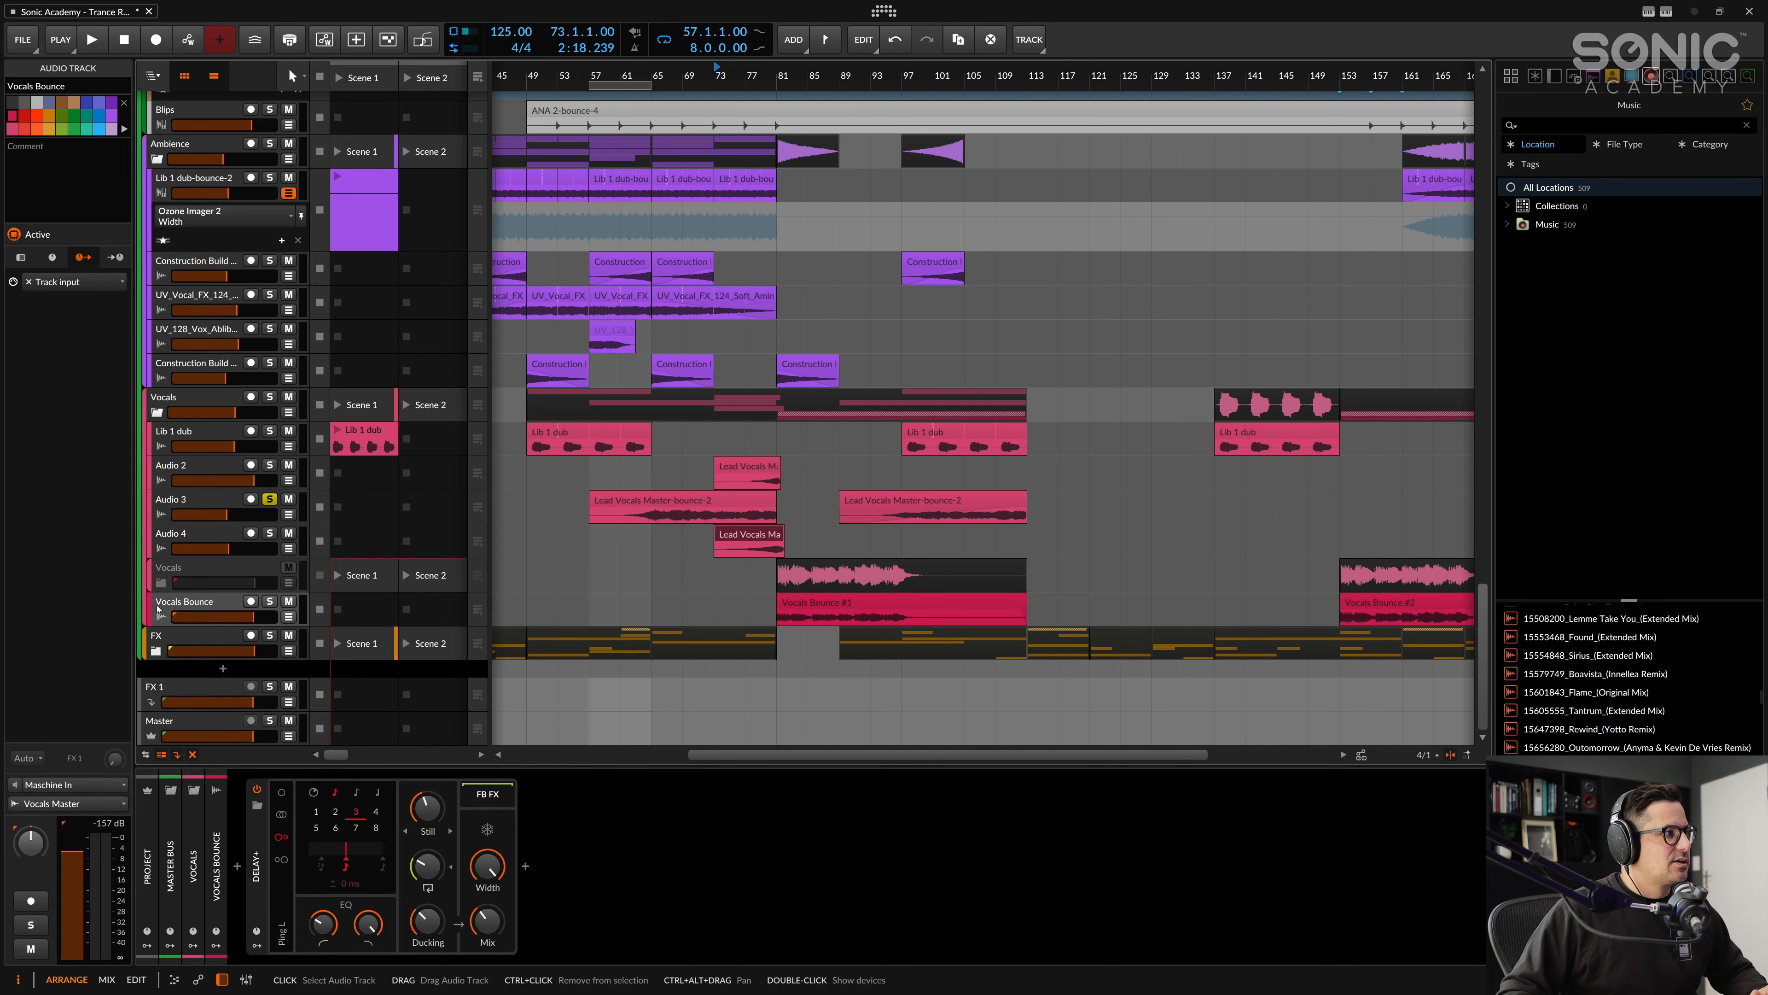
Step: Unfold the deactivated nested Vocals group and its Lead Vocals subgroup to show their tracks
{"action": "left_click", "coordinate": [191, 571]}
{"action": "left_click", "coordinate": [161, 583]}
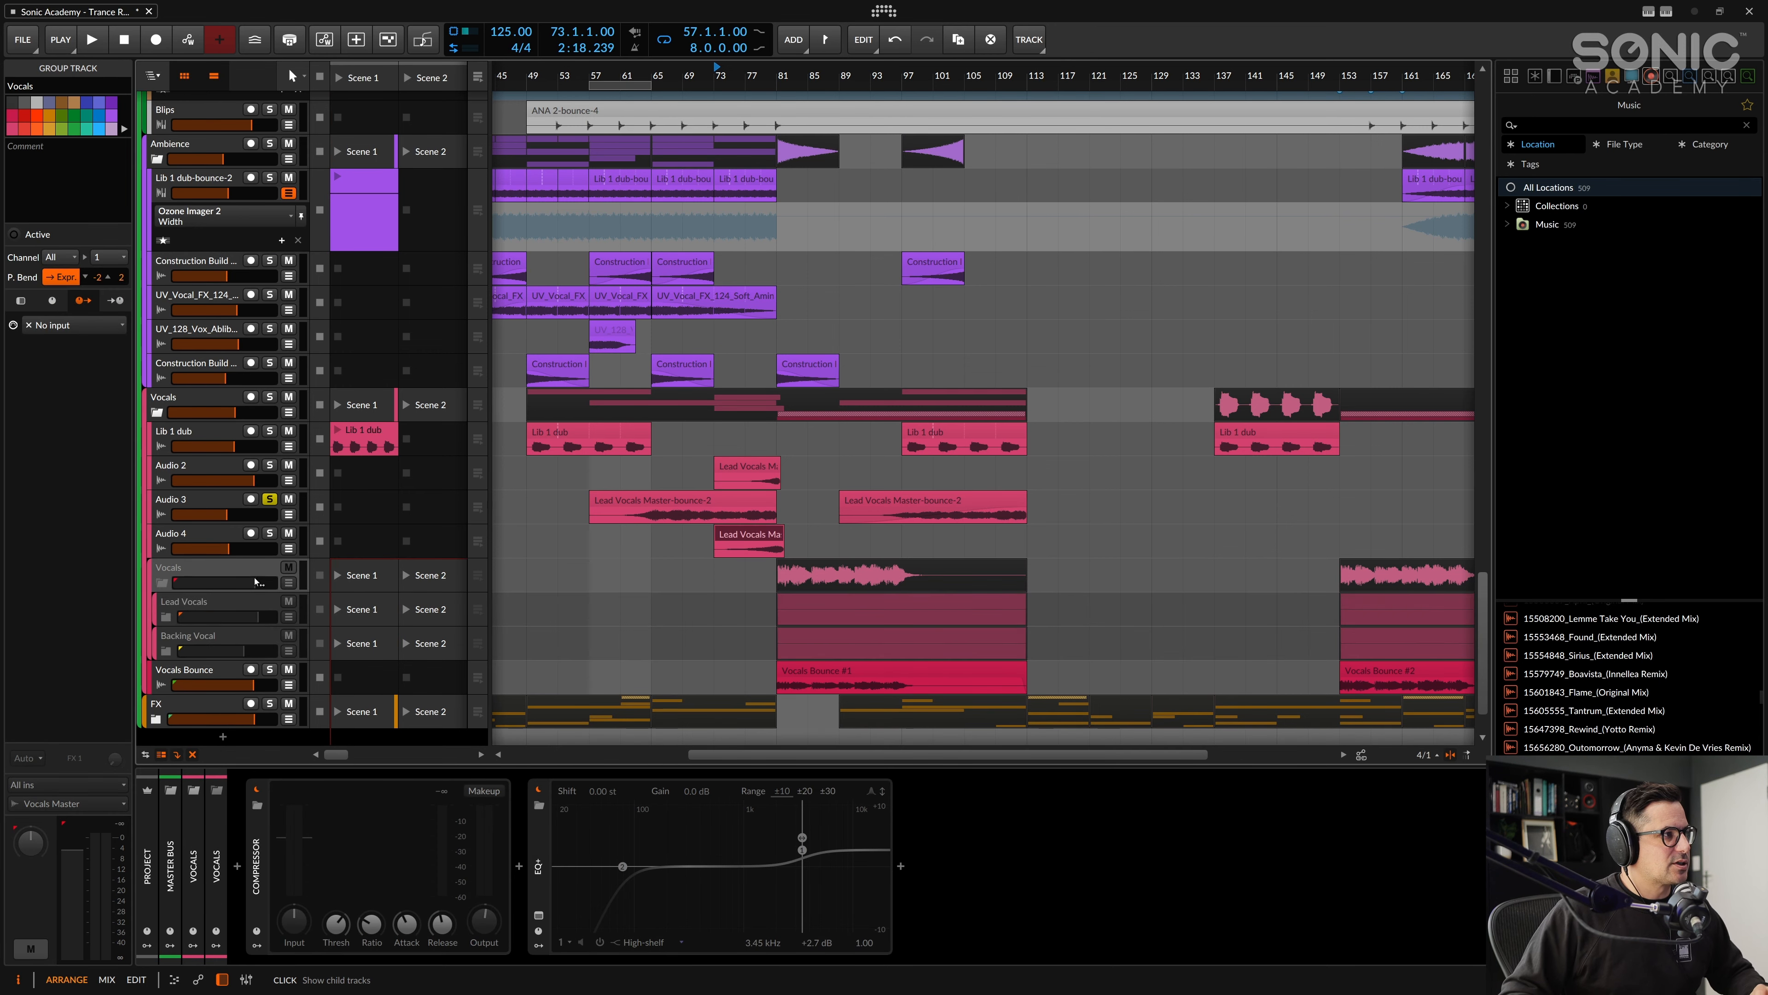
{"action": "scroll", "coordinate": [596, 590], "scroll_direction": "down", "scroll_amount": 1}
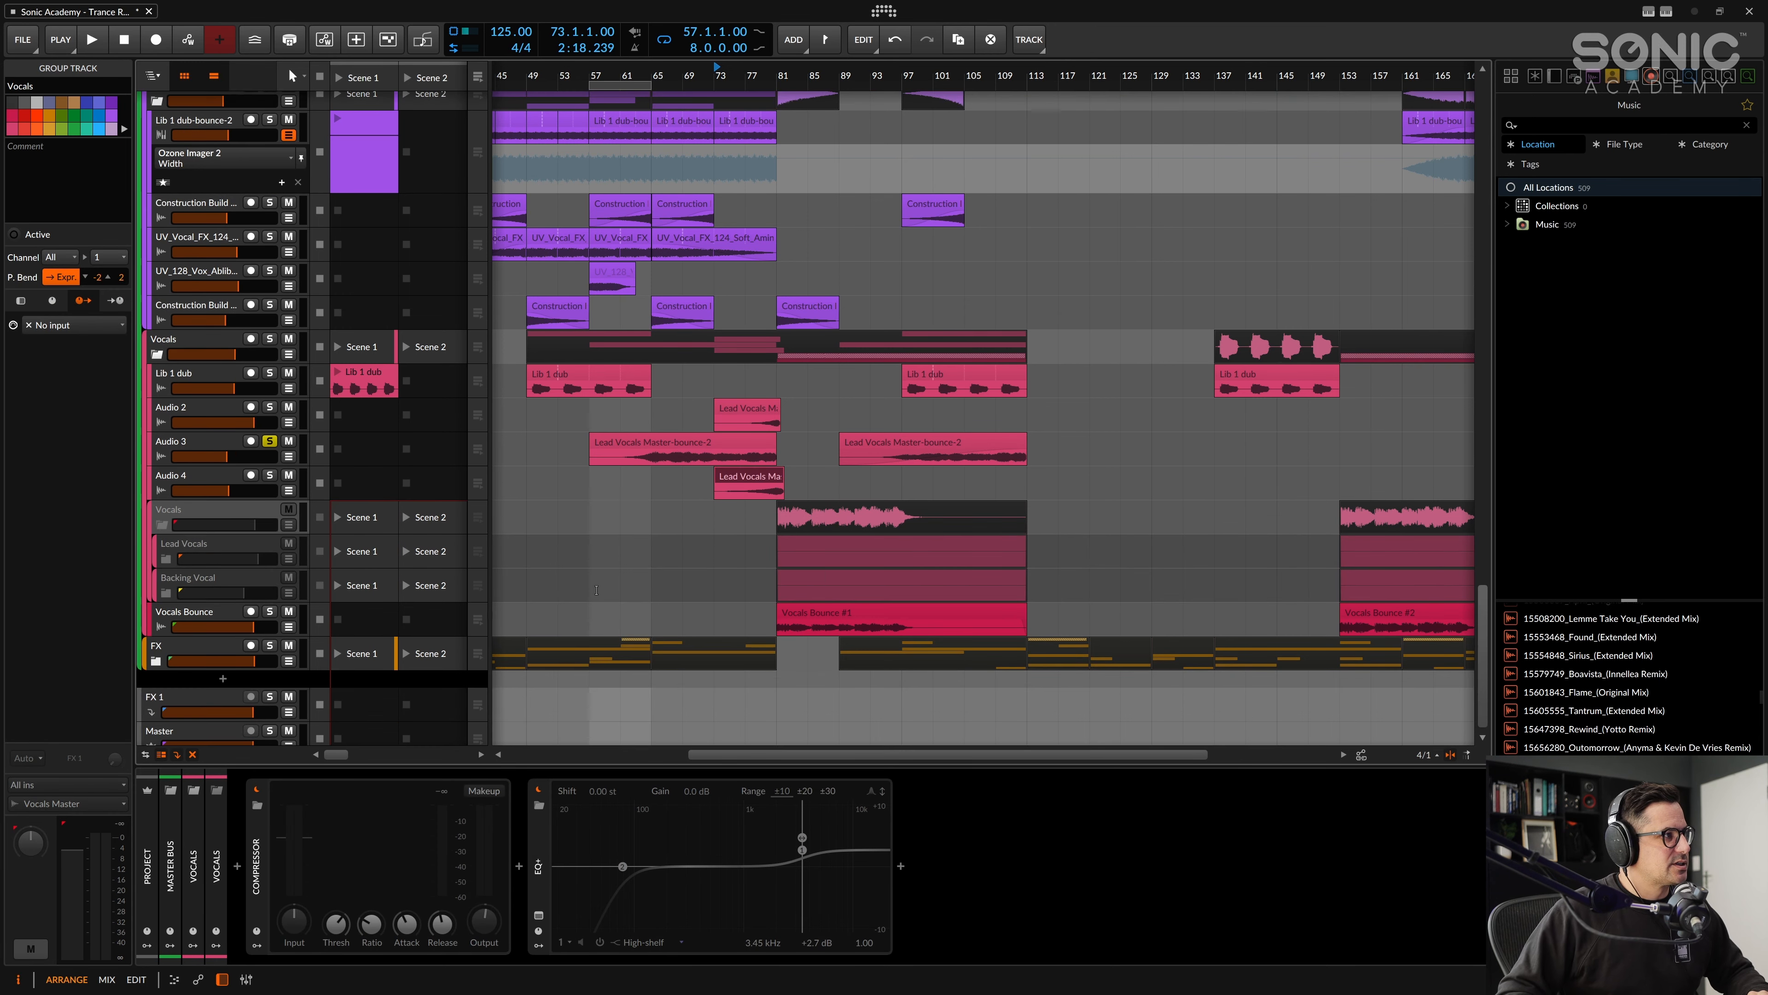
{"action": "left_click", "coordinate": [166, 558]}
{"action": "scroll", "coordinate": [232, 697], "scroll_direction": "down", "scroll_amount": 3}
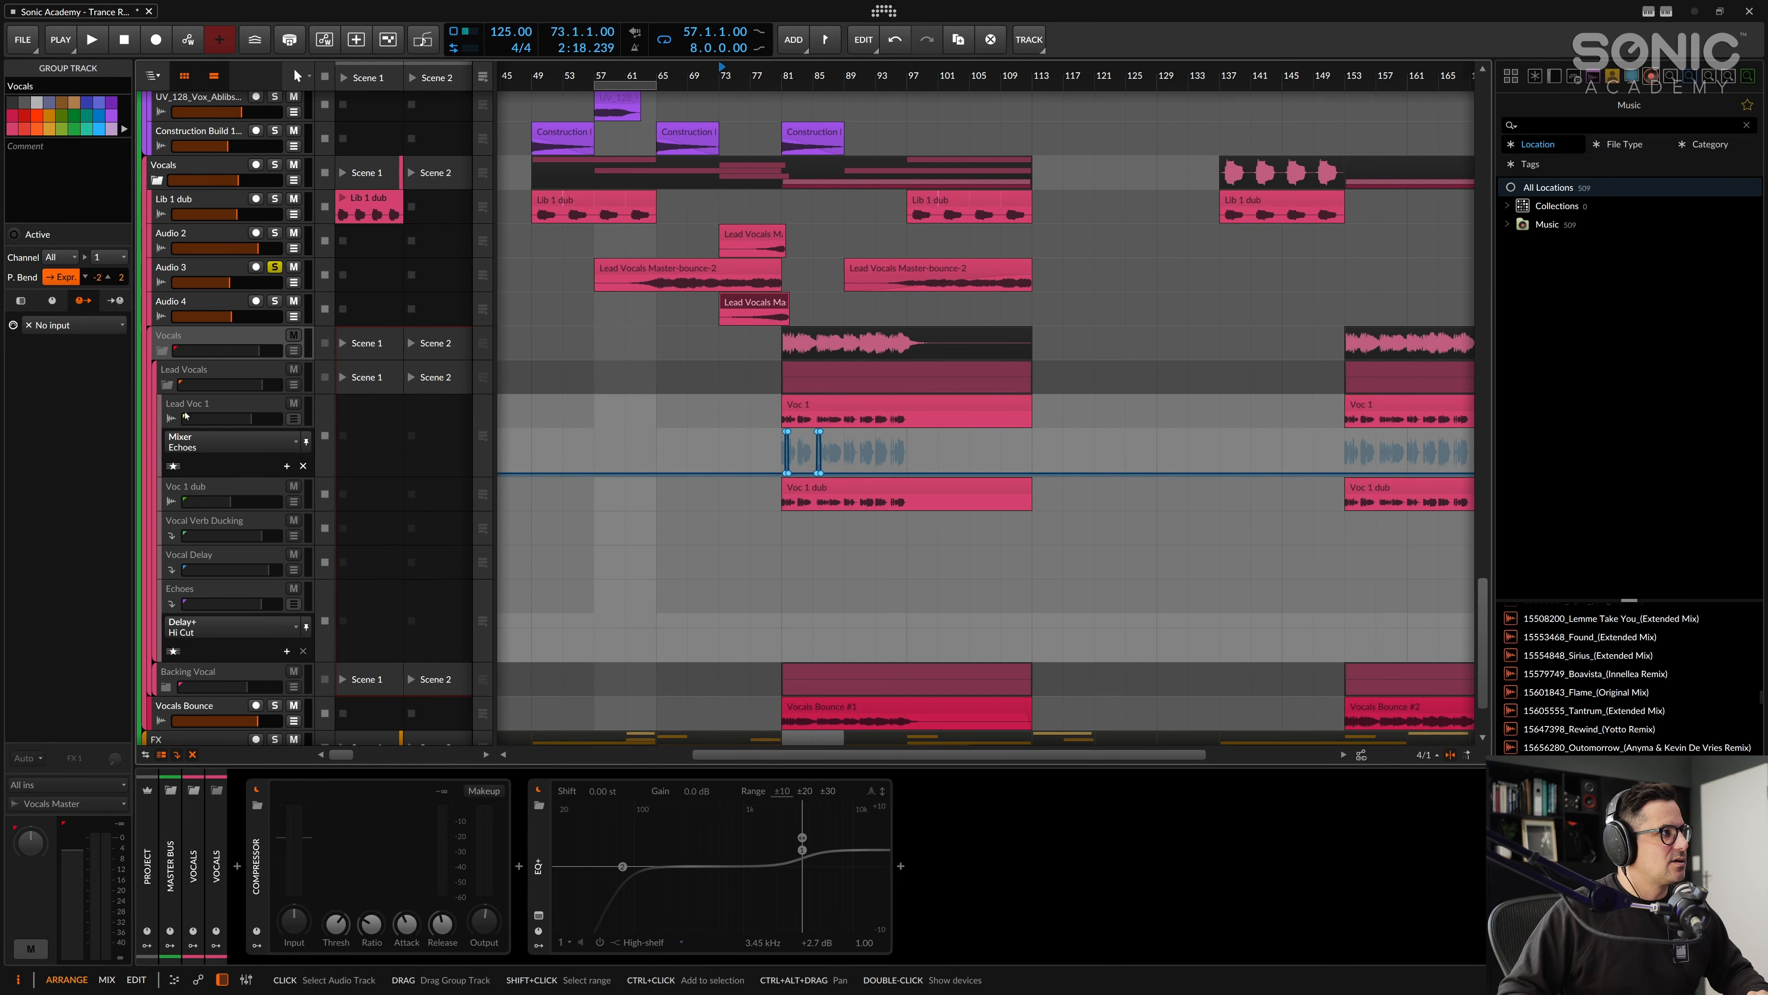
Step: Activate the nested Vocals and Lead Vocals groups, and inspect the Vocal Doubler on Voc 1 dub and the Delay+ on Lead Voc 1
{"action": "left_click", "coordinate": [192, 407]}
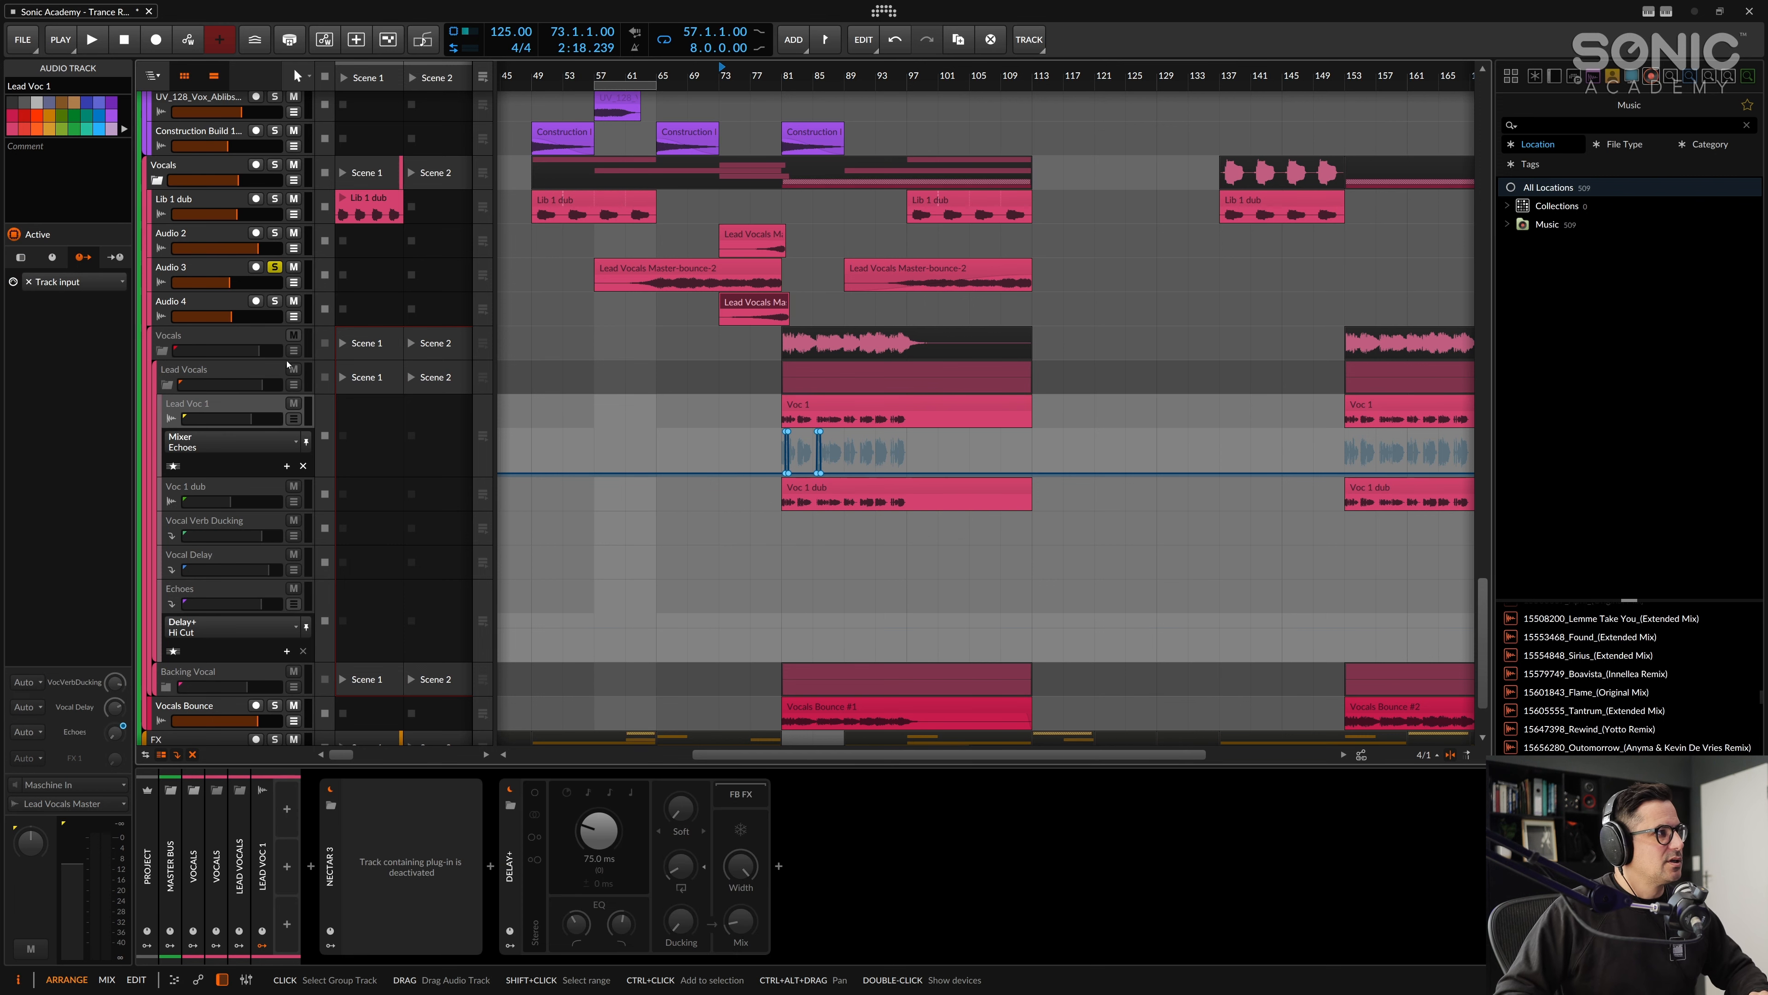
{"action": "scroll", "coordinate": [668, 507], "scroll_direction": "down", "scroll_amount": 1}
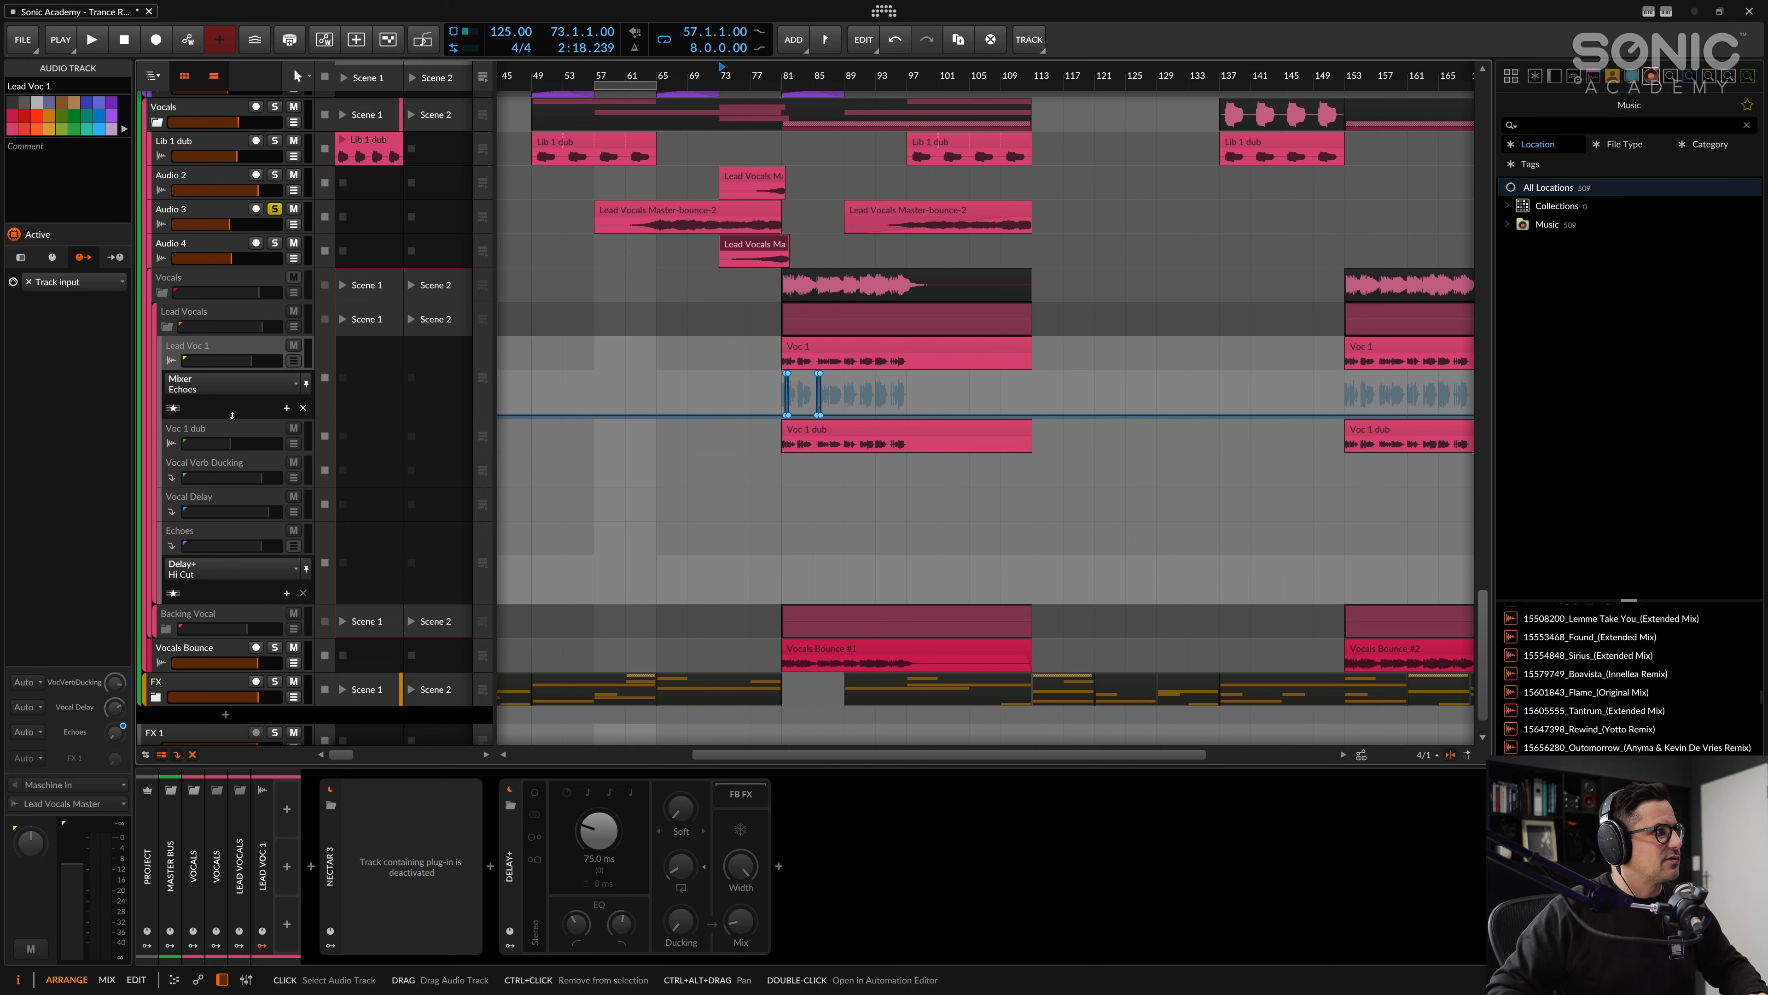
{"action": "left_click", "coordinate": [228, 435]}
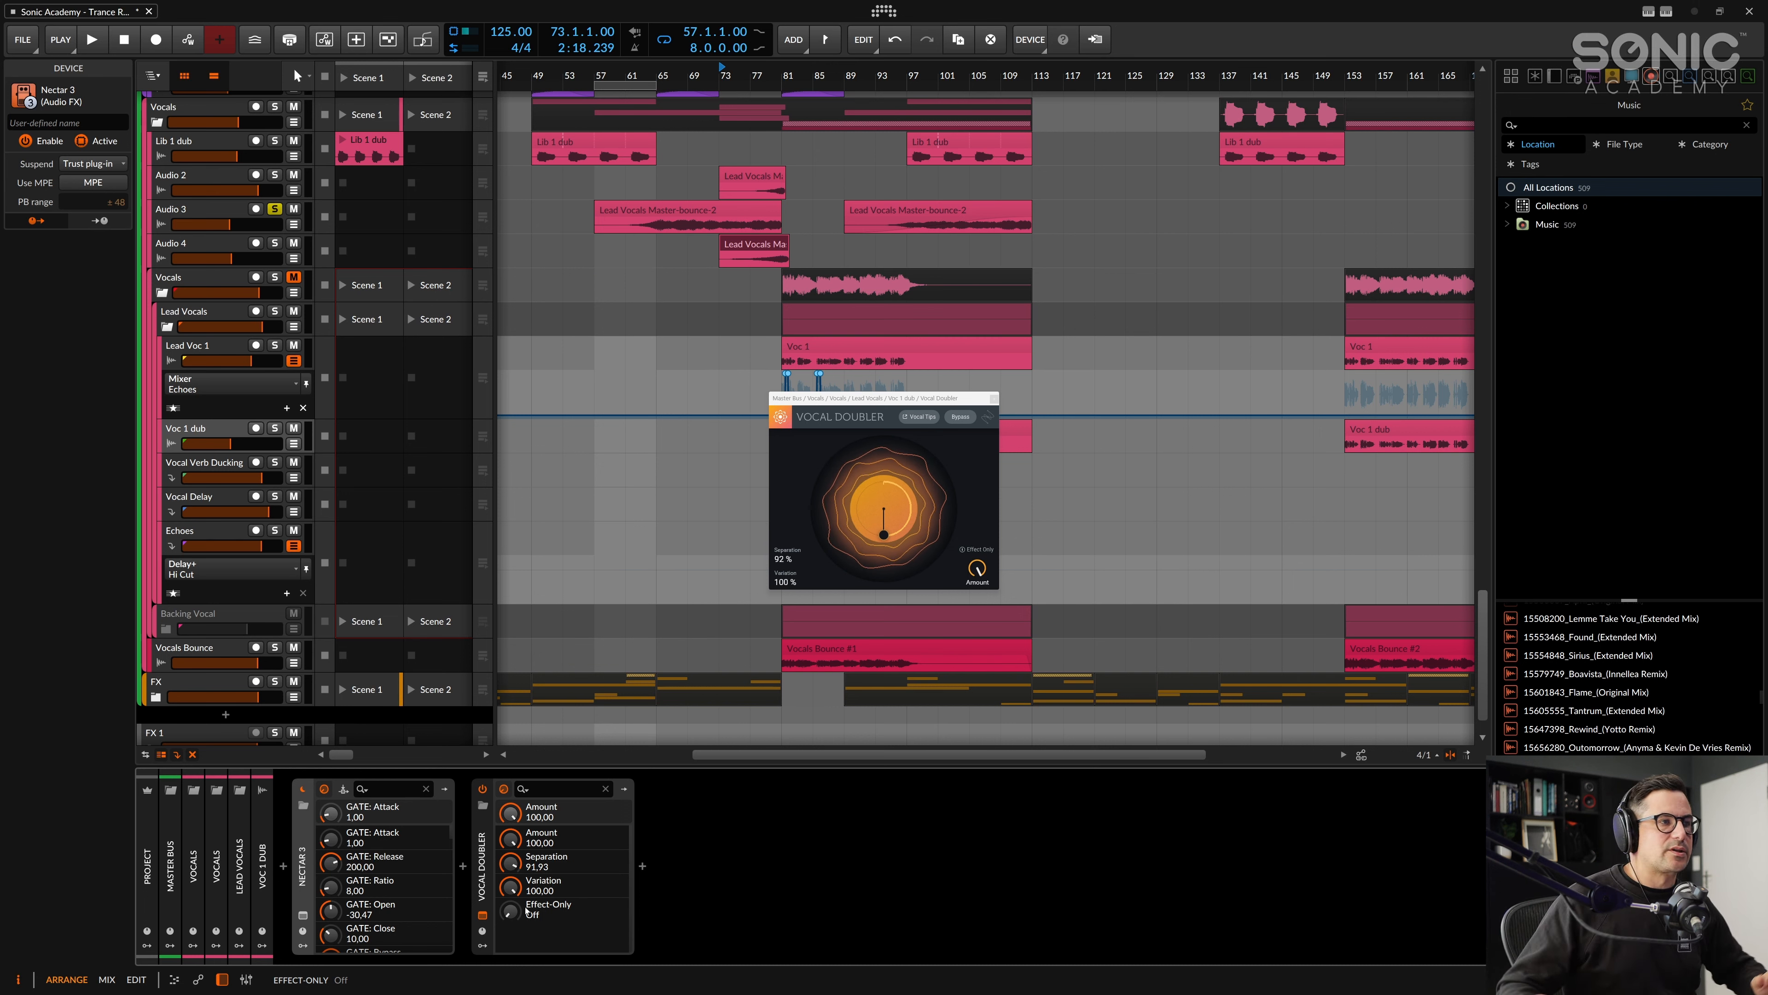
{"action": "left_click", "coordinate": [211, 348]}
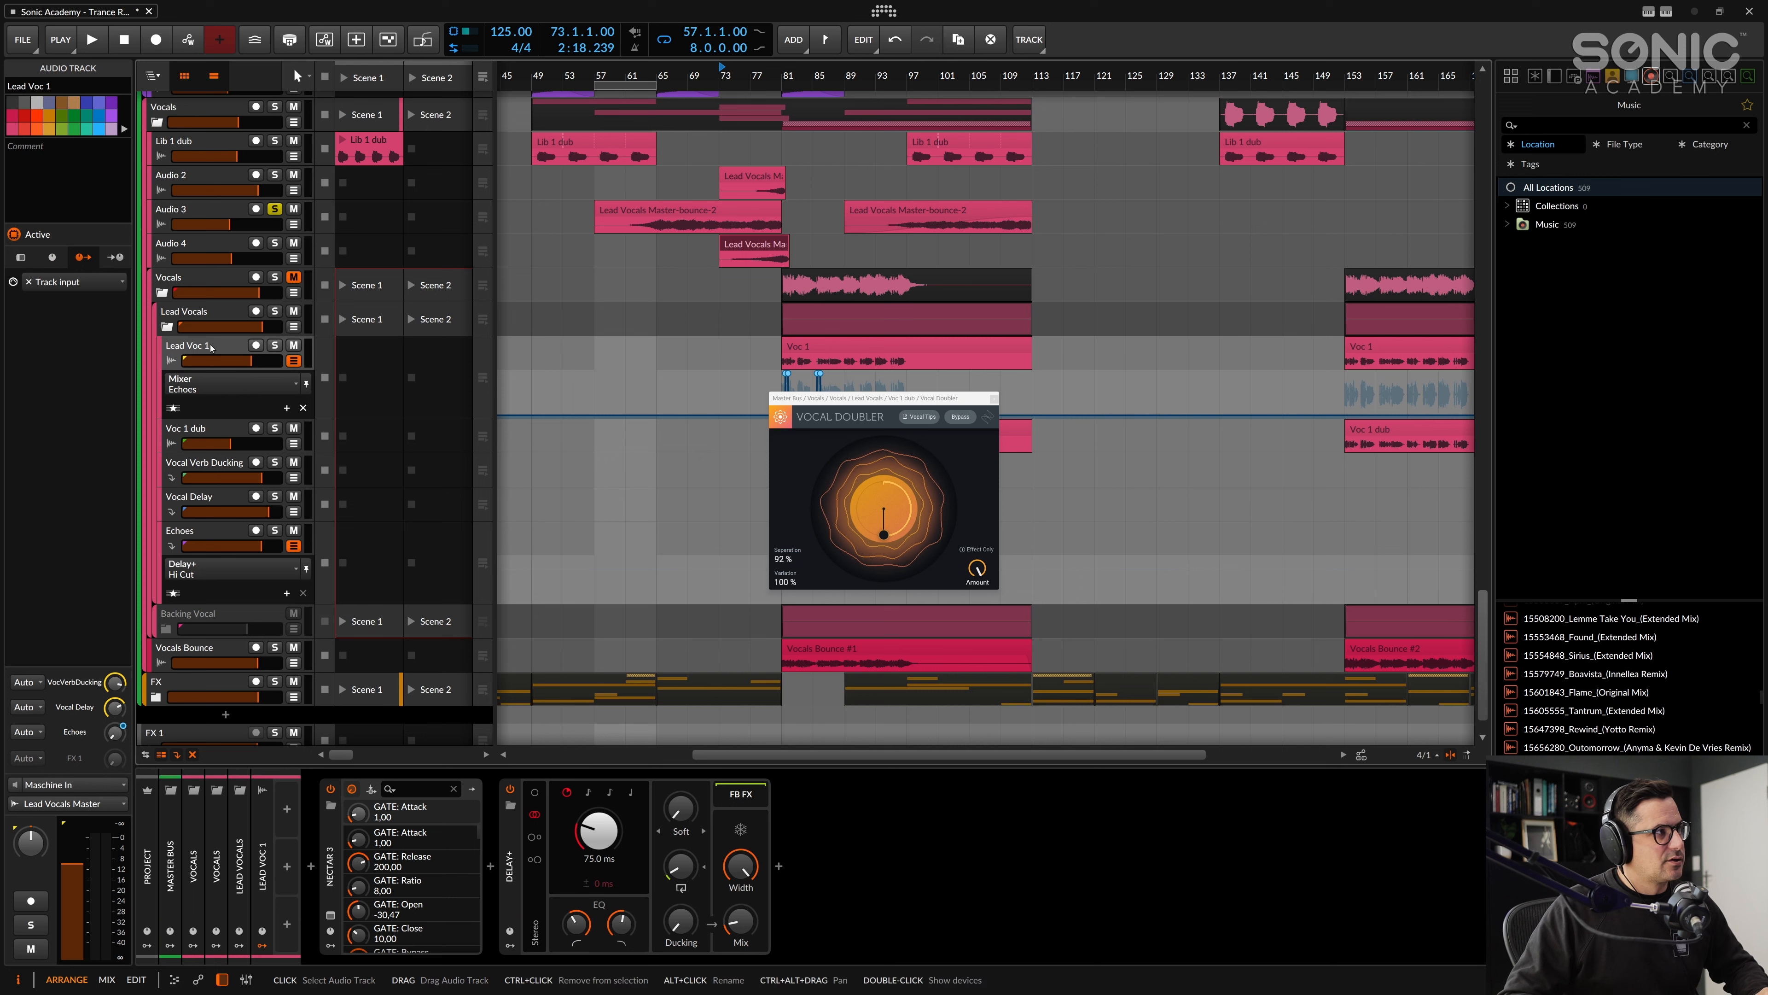
{"action": "left_click", "coordinate": [509, 874]}
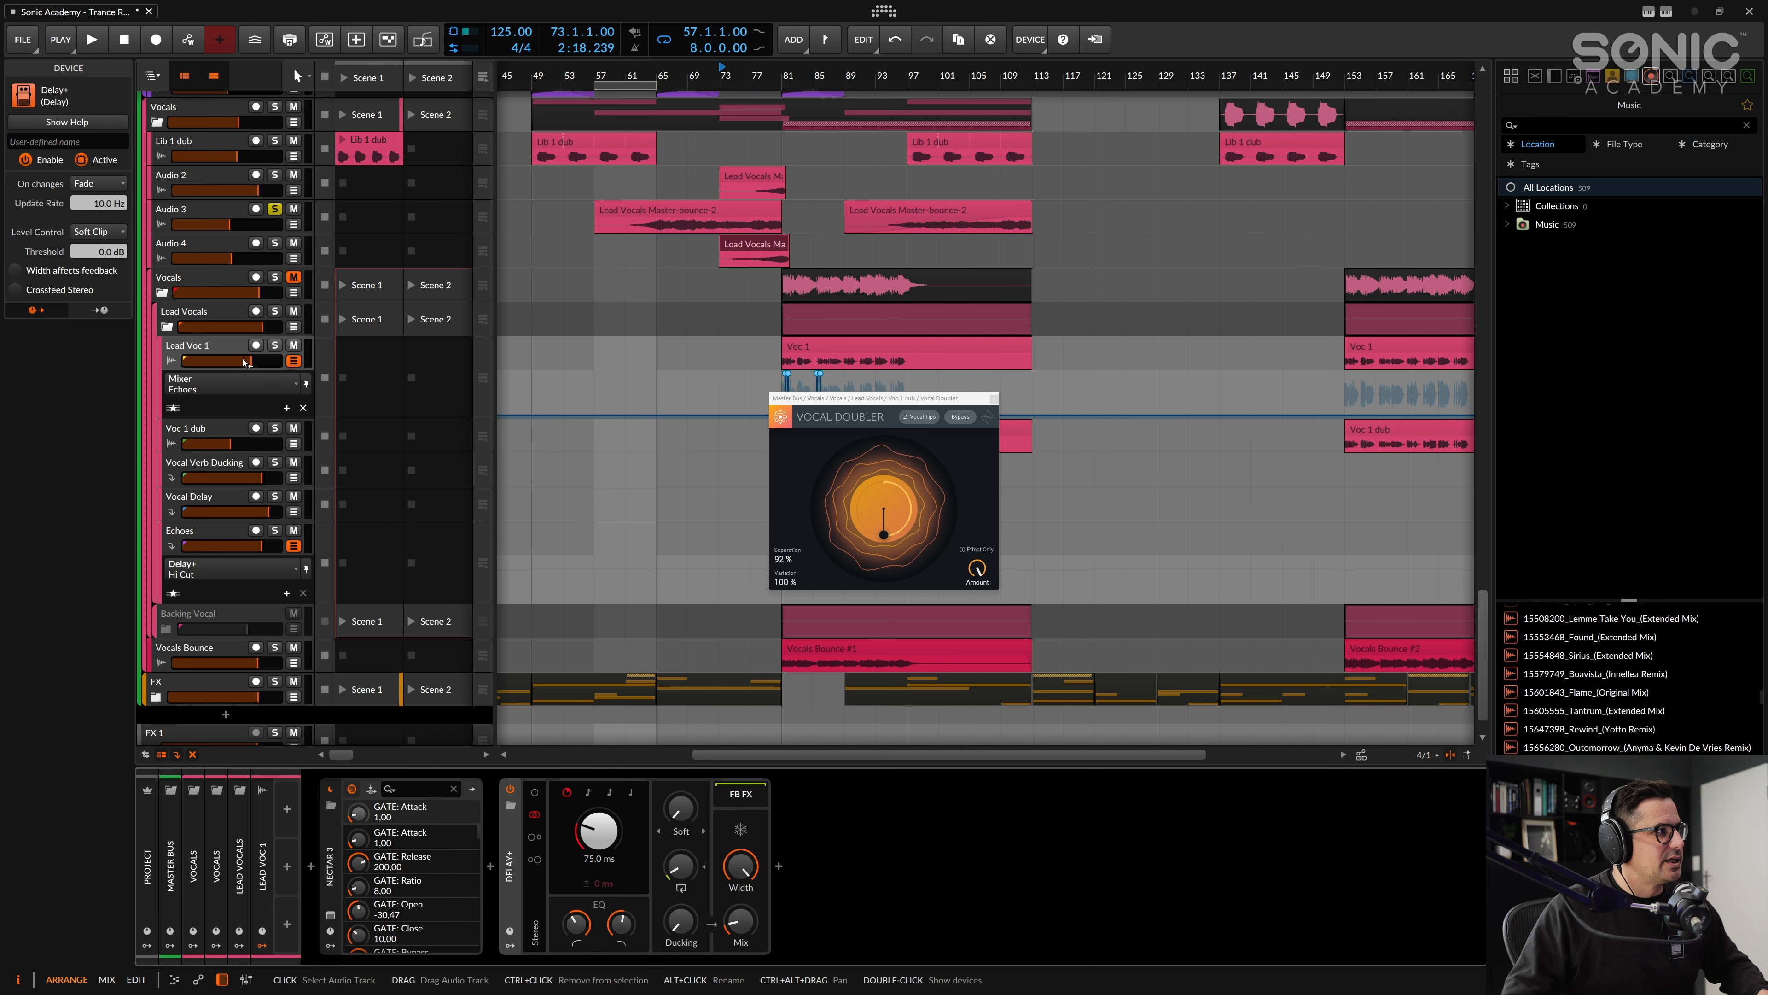
Step: Inspect the Audio Sidechain modulator on Vocal Verb Ducking's Tool device and the Delay+ on the Echoes track
{"action": "left_click", "coordinate": [213, 471]}
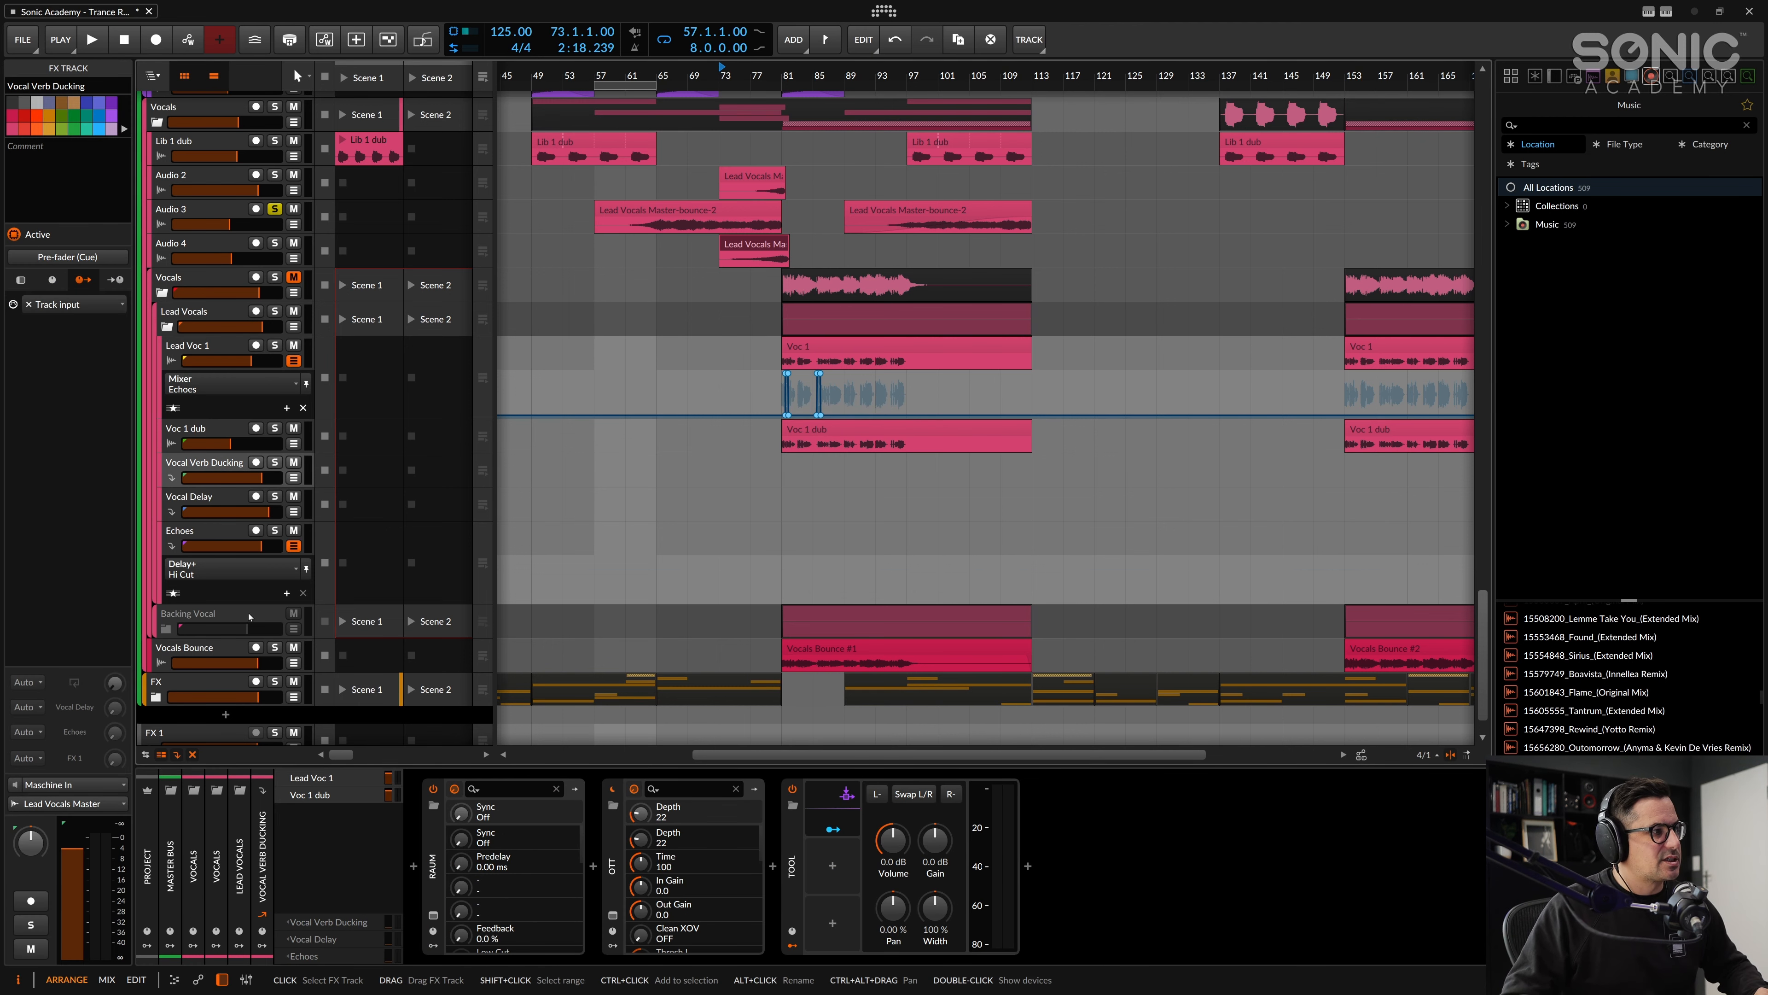
{"action": "left_click", "coordinate": [832, 827]}
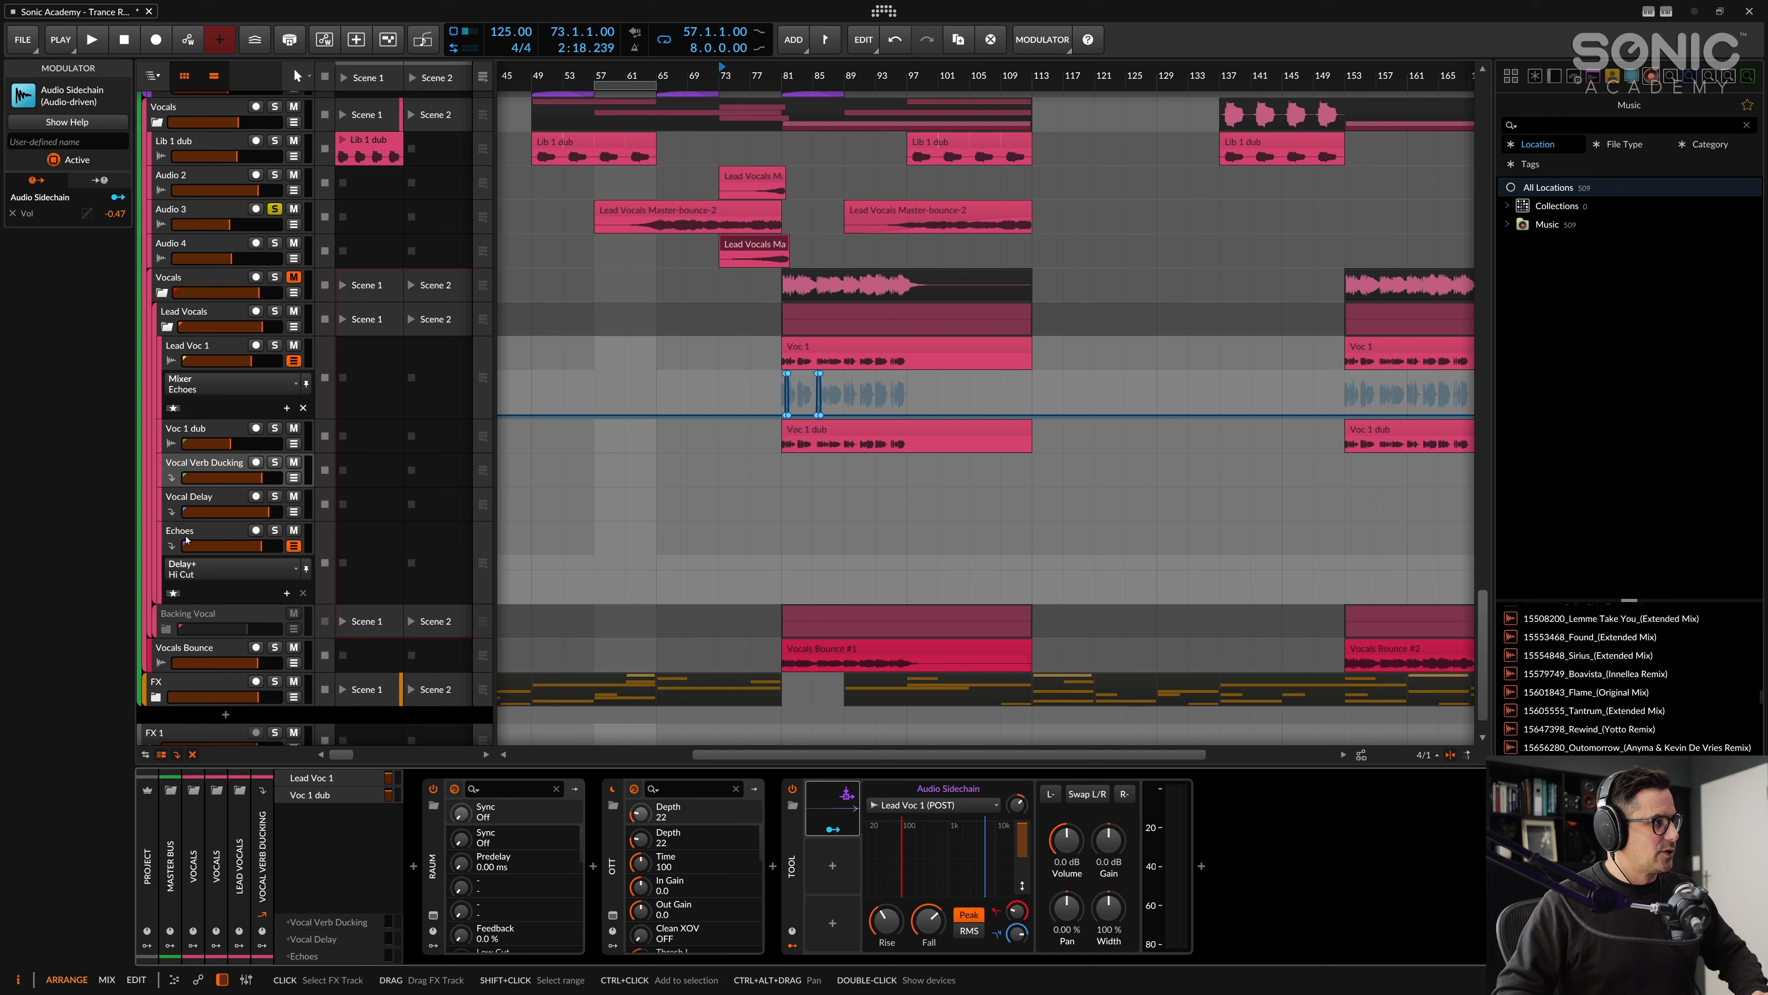
{"action": "left_click", "coordinate": [210, 531]}
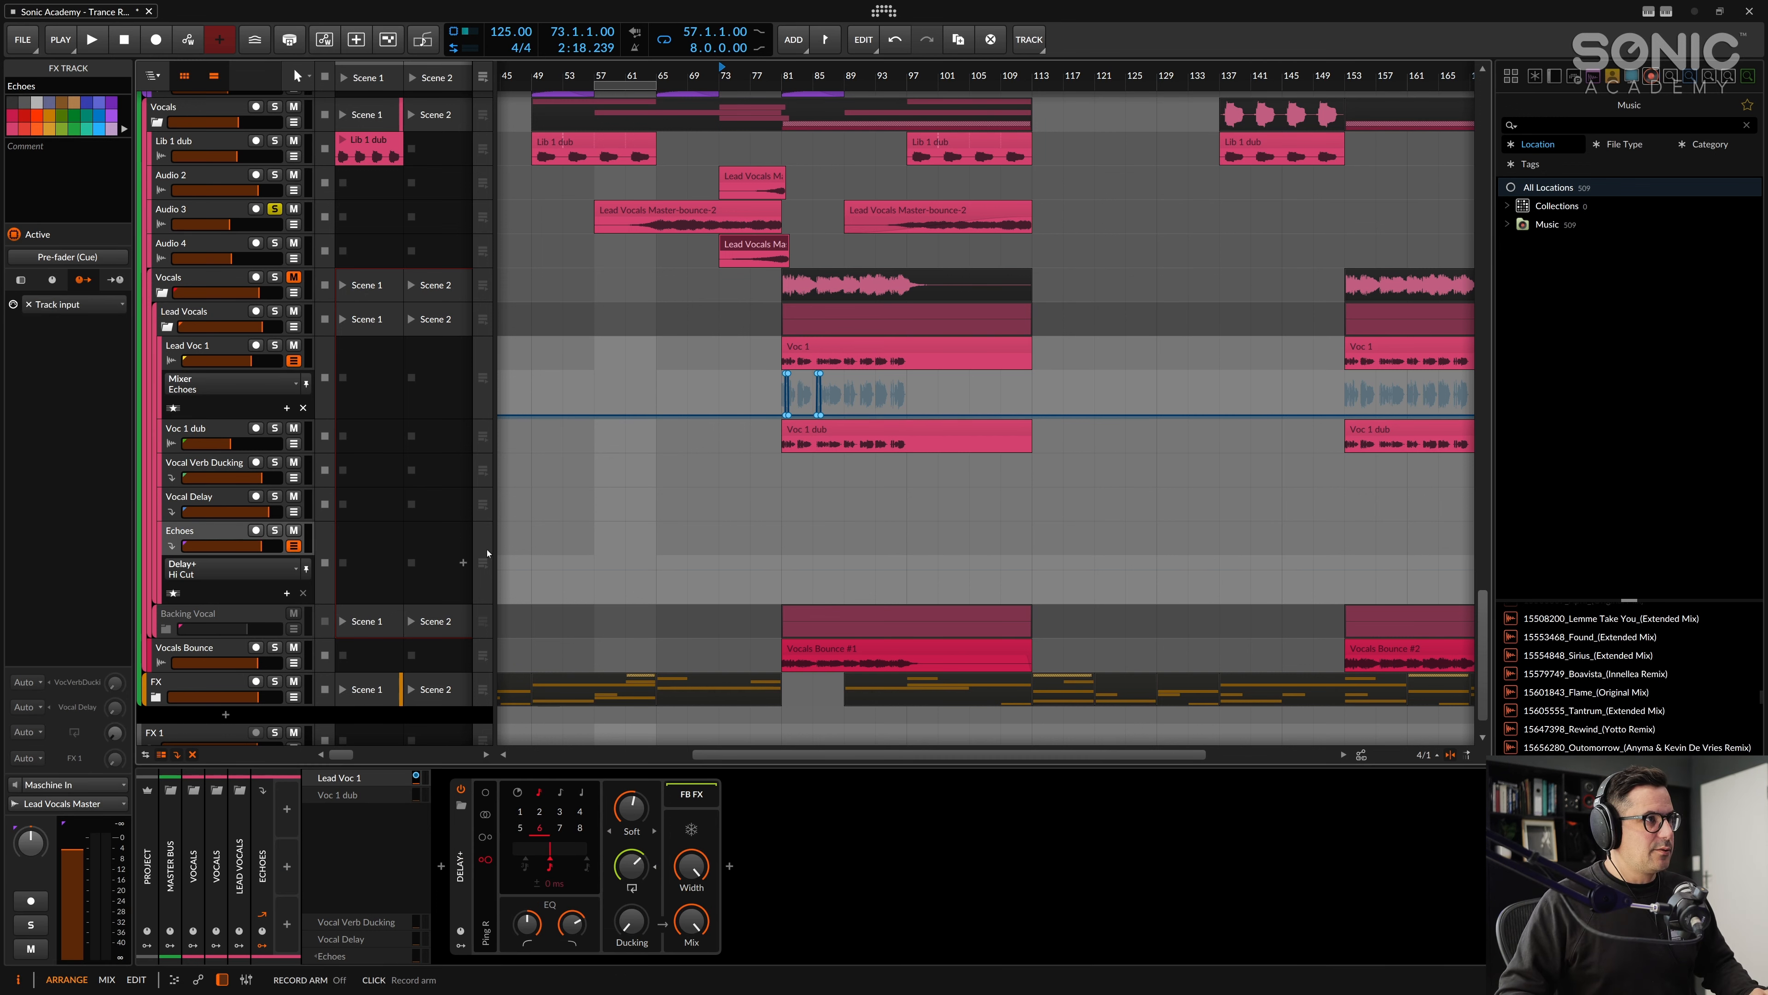
Step: Solo the Vocals Bounce track and audition it from bar 81 alongside the Lead Voc 1 Echoes automation
{"action": "left_click_drag", "start_coordinate": [778, 75], "coordinate": [779, 181]}
{"action": "left_click", "coordinate": [802, 83]}
{"action": "scroll", "coordinate": [779, 418], "scroll_direction": "down", "scroll_amount": 2}
{"action": "left_click", "coordinate": [274, 601]}
{"action": "key", "text": "space"}
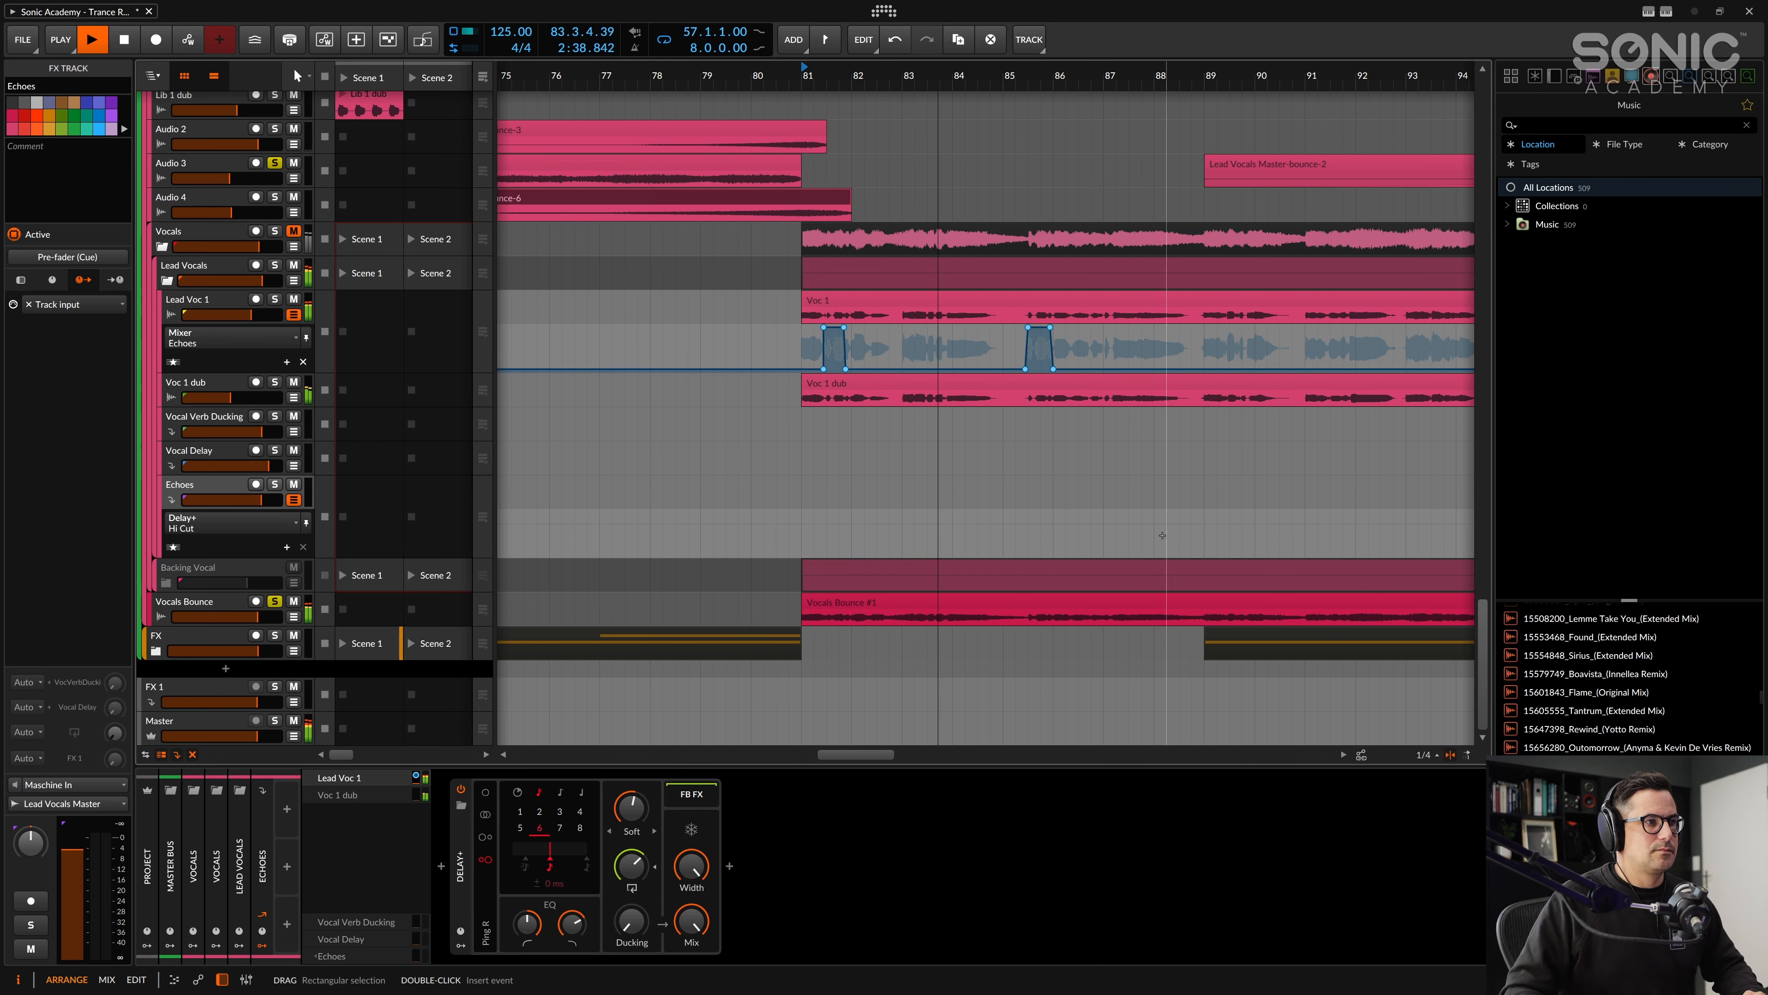
{"action": "key", "text": "space"}
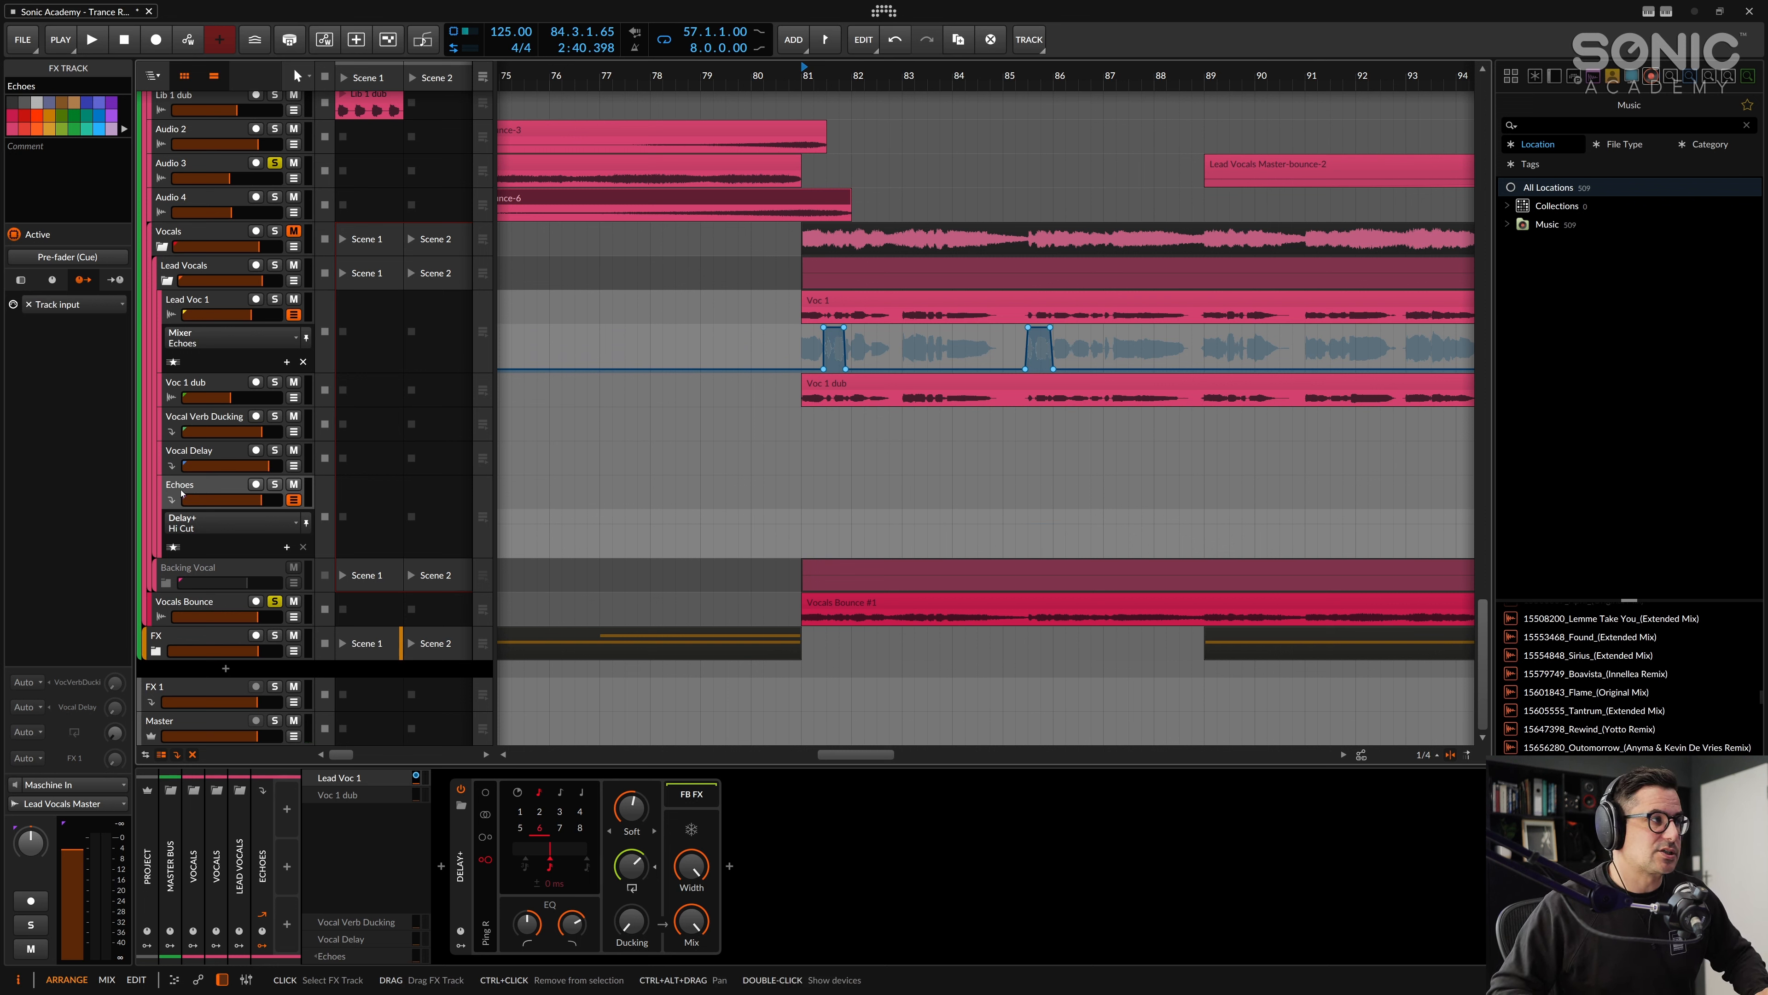
Step: Inspect the devices on Vocal Delay, Vocal Verb Ducking and Vocals Bounce, unfolding the Backing Vocal group to show its Voc 2 tracks
{"action": "left_click", "coordinate": [176, 453]}
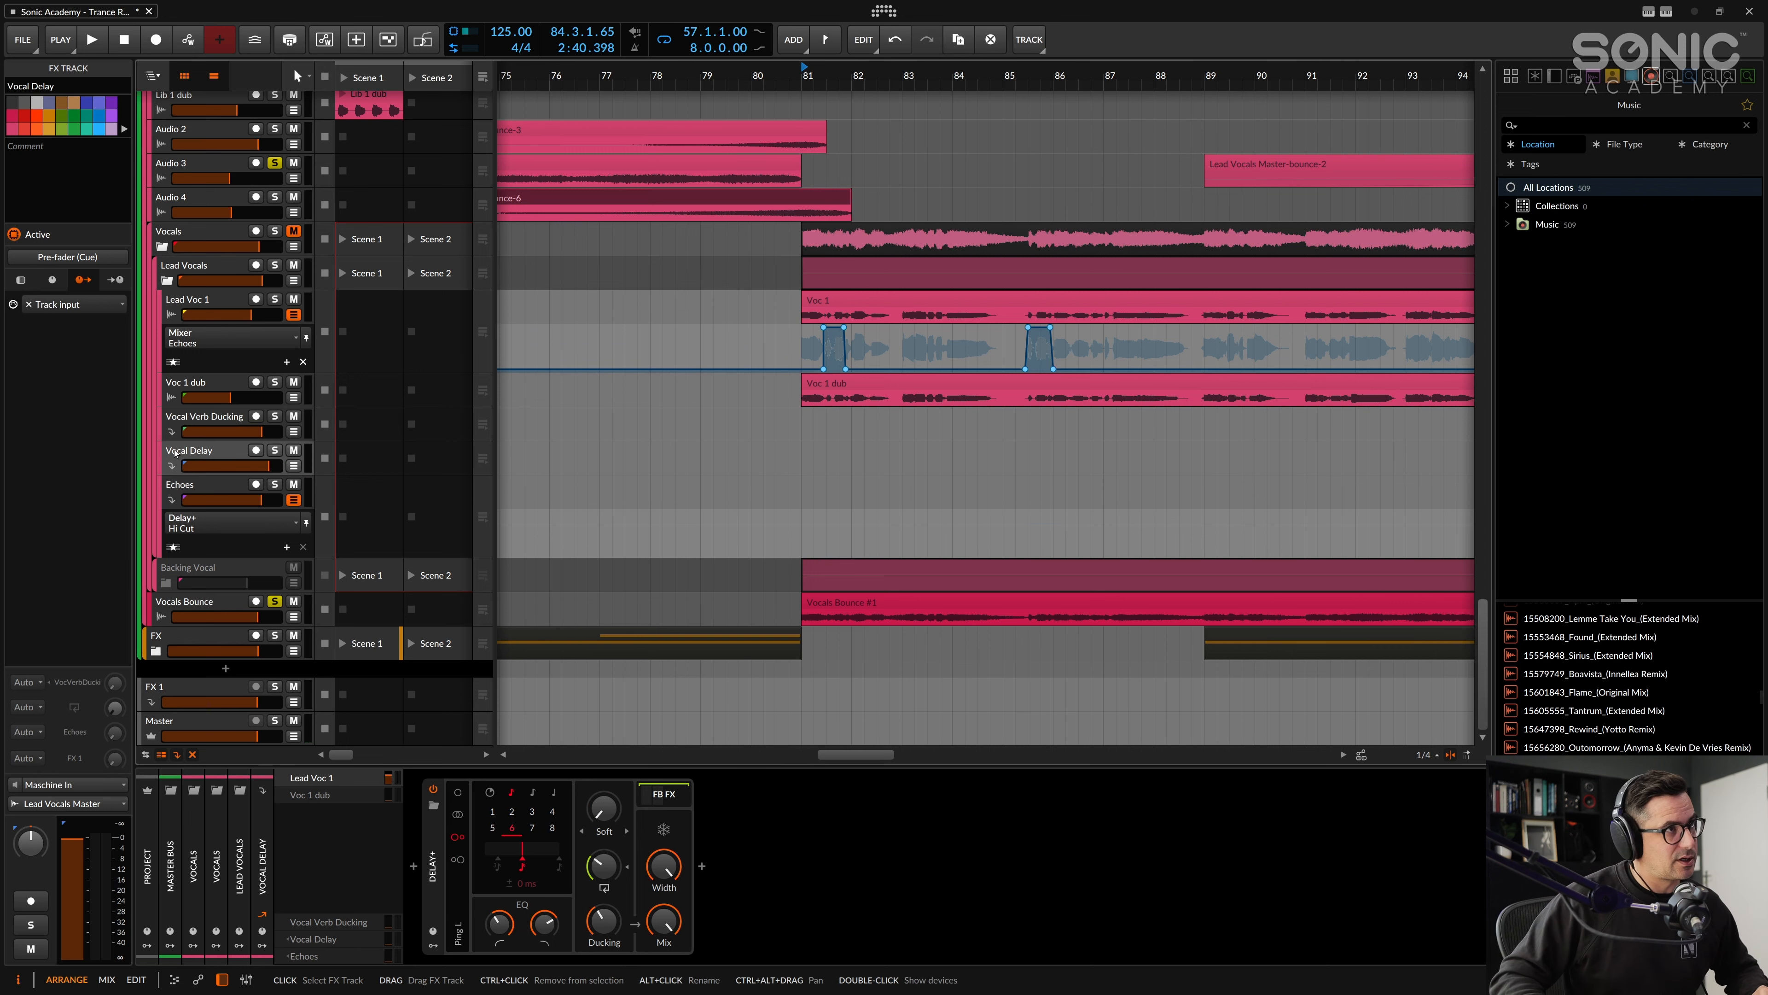
{"action": "left_click", "coordinate": [197, 423]}
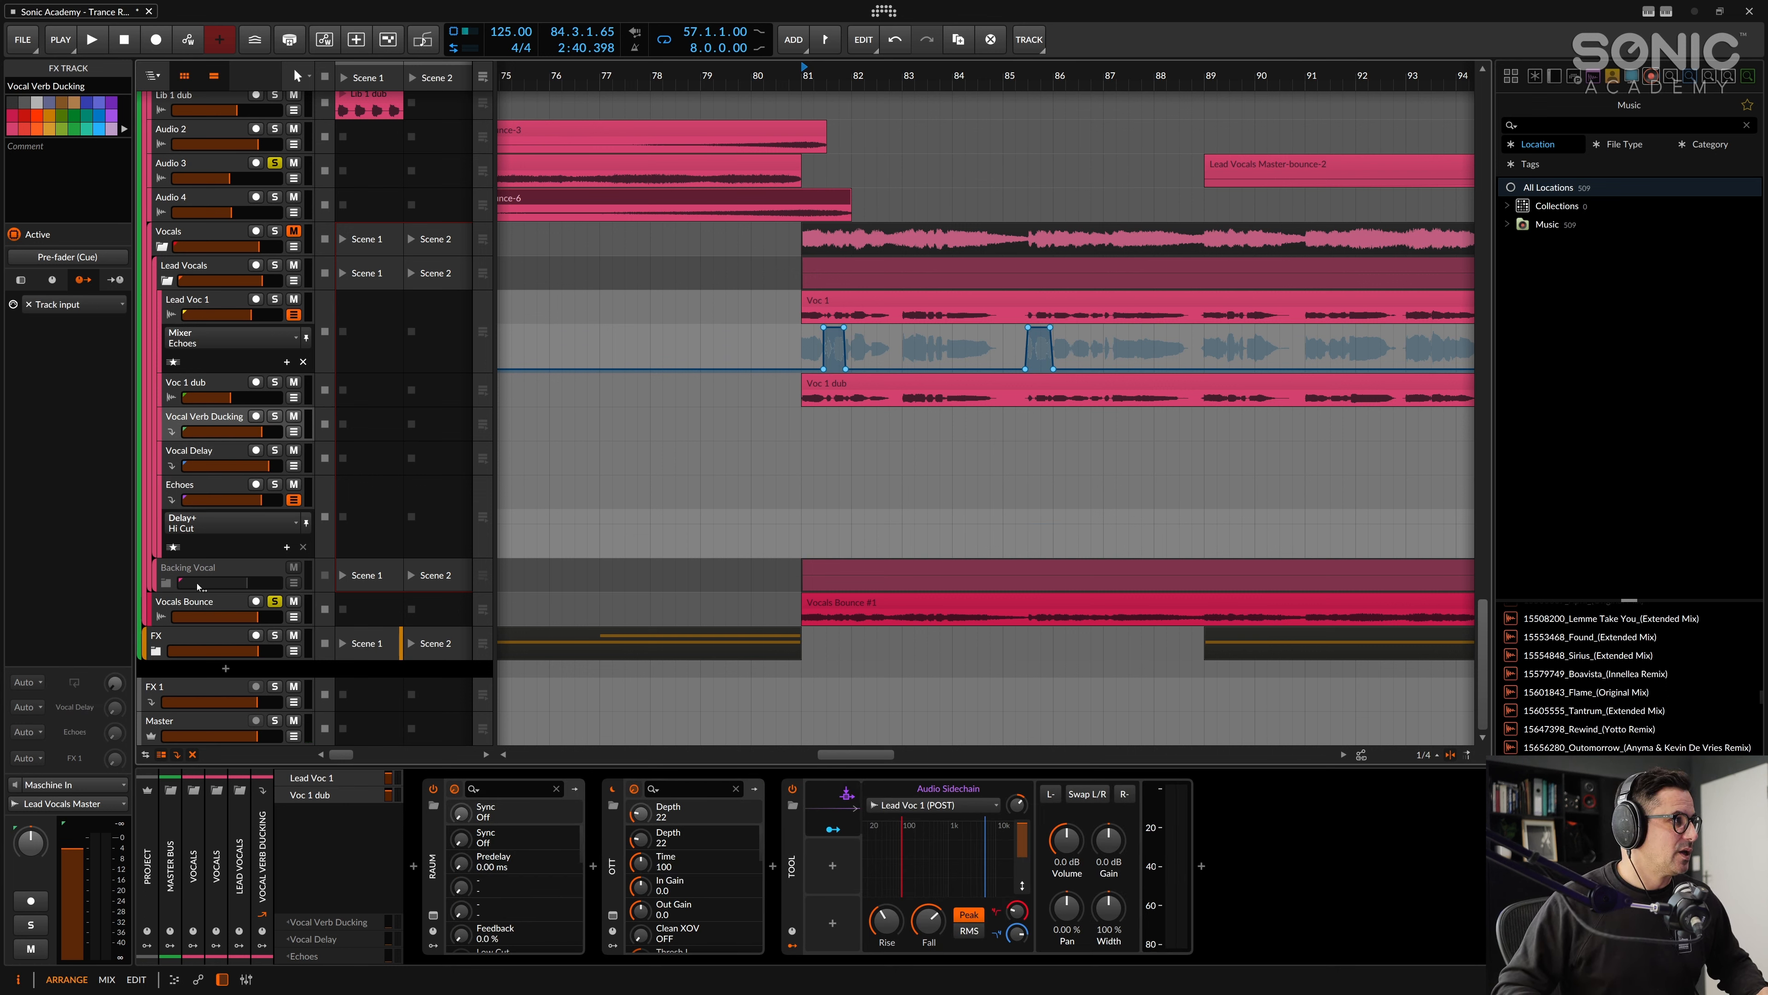
{"action": "left_click", "coordinate": [166, 583]}
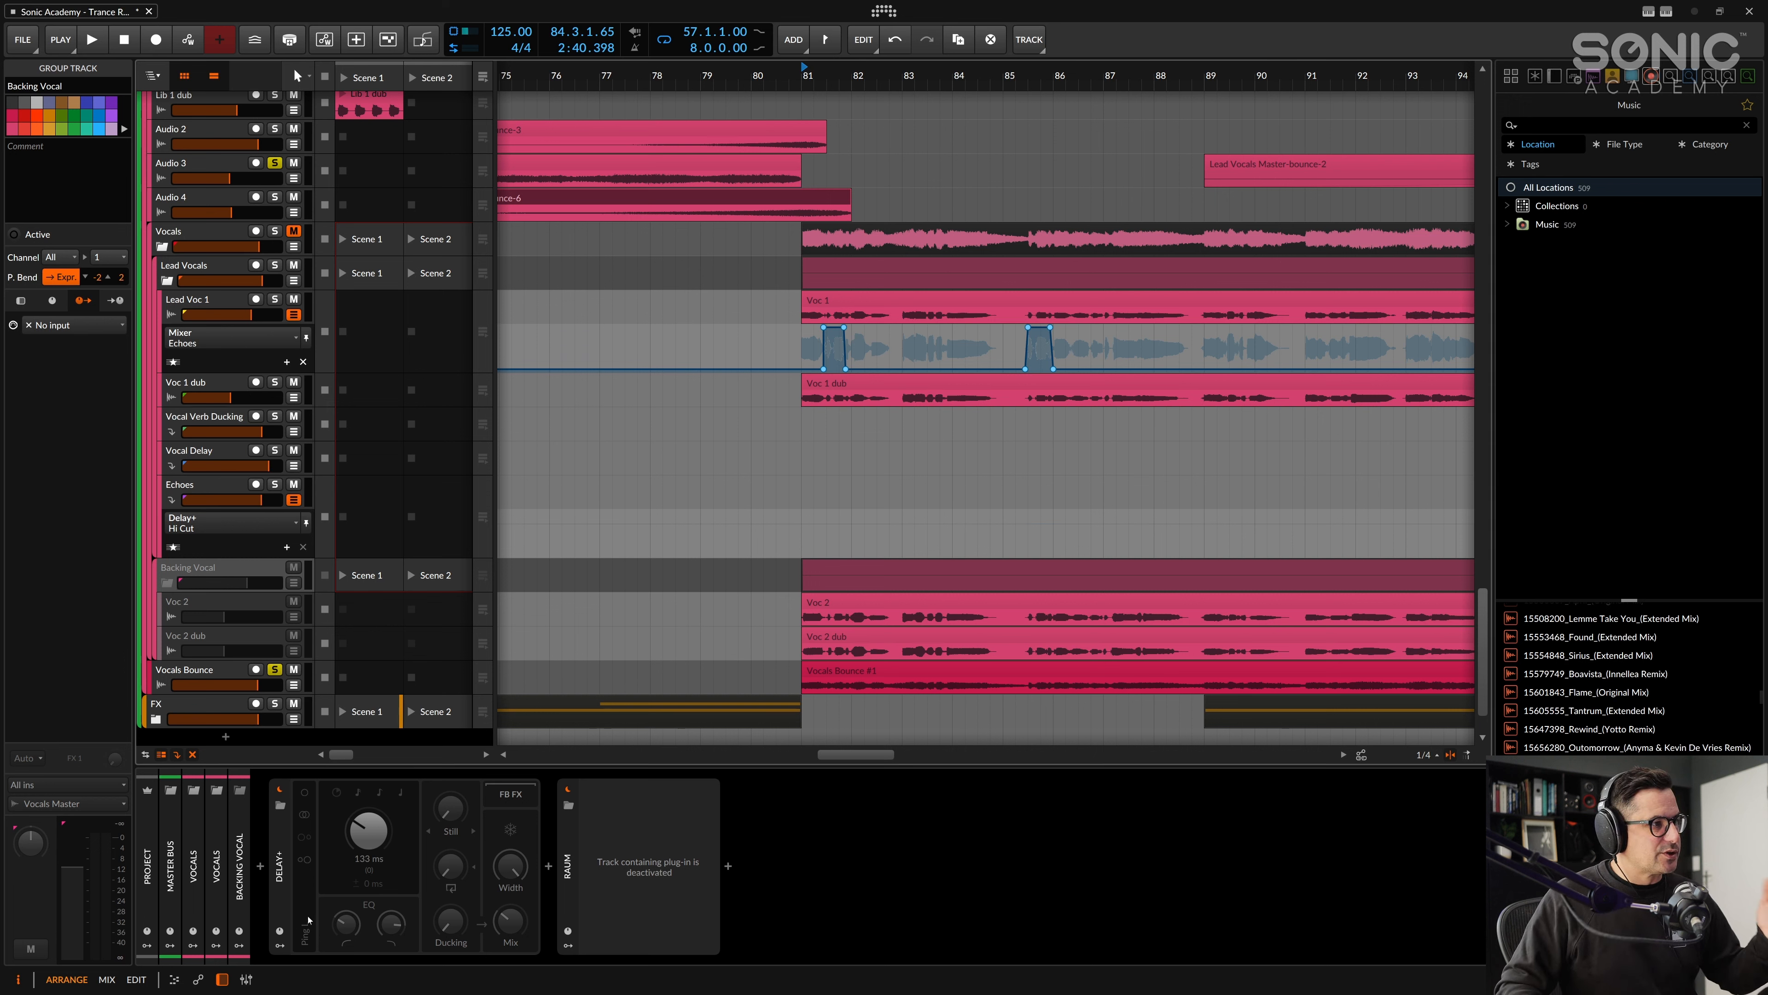
{"action": "key", "text": "Up"}
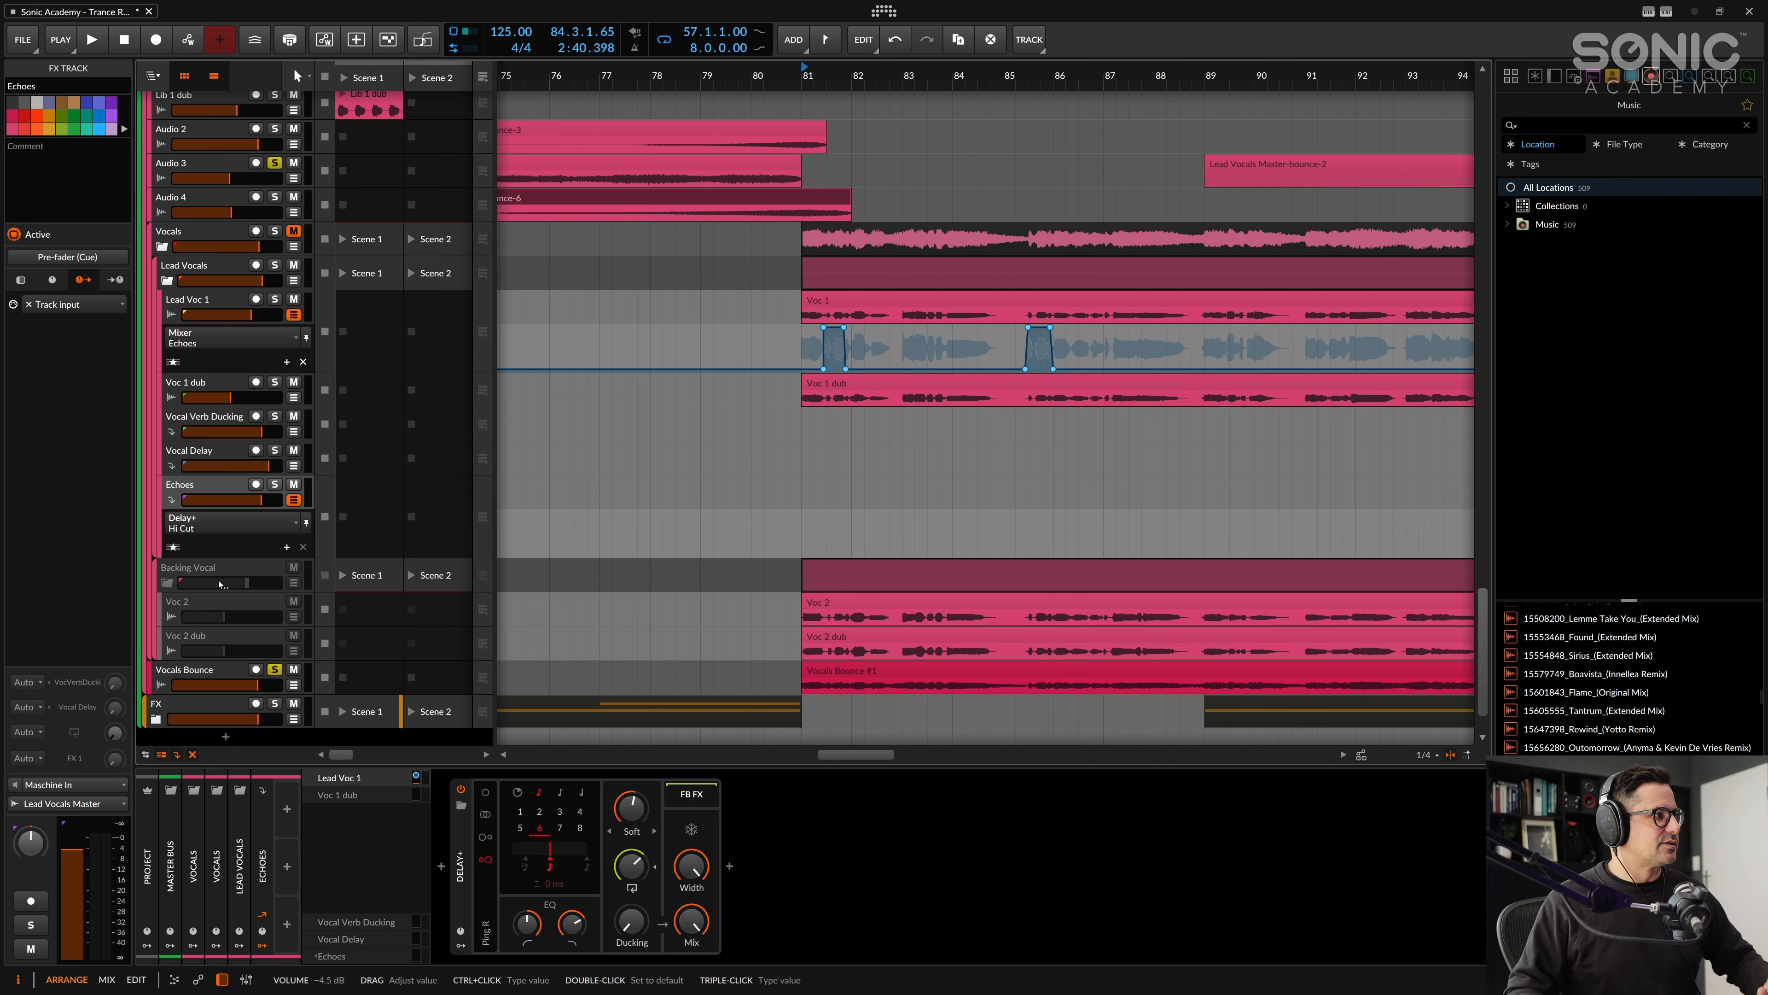
{"action": "left_click", "coordinate": [332, 662]}
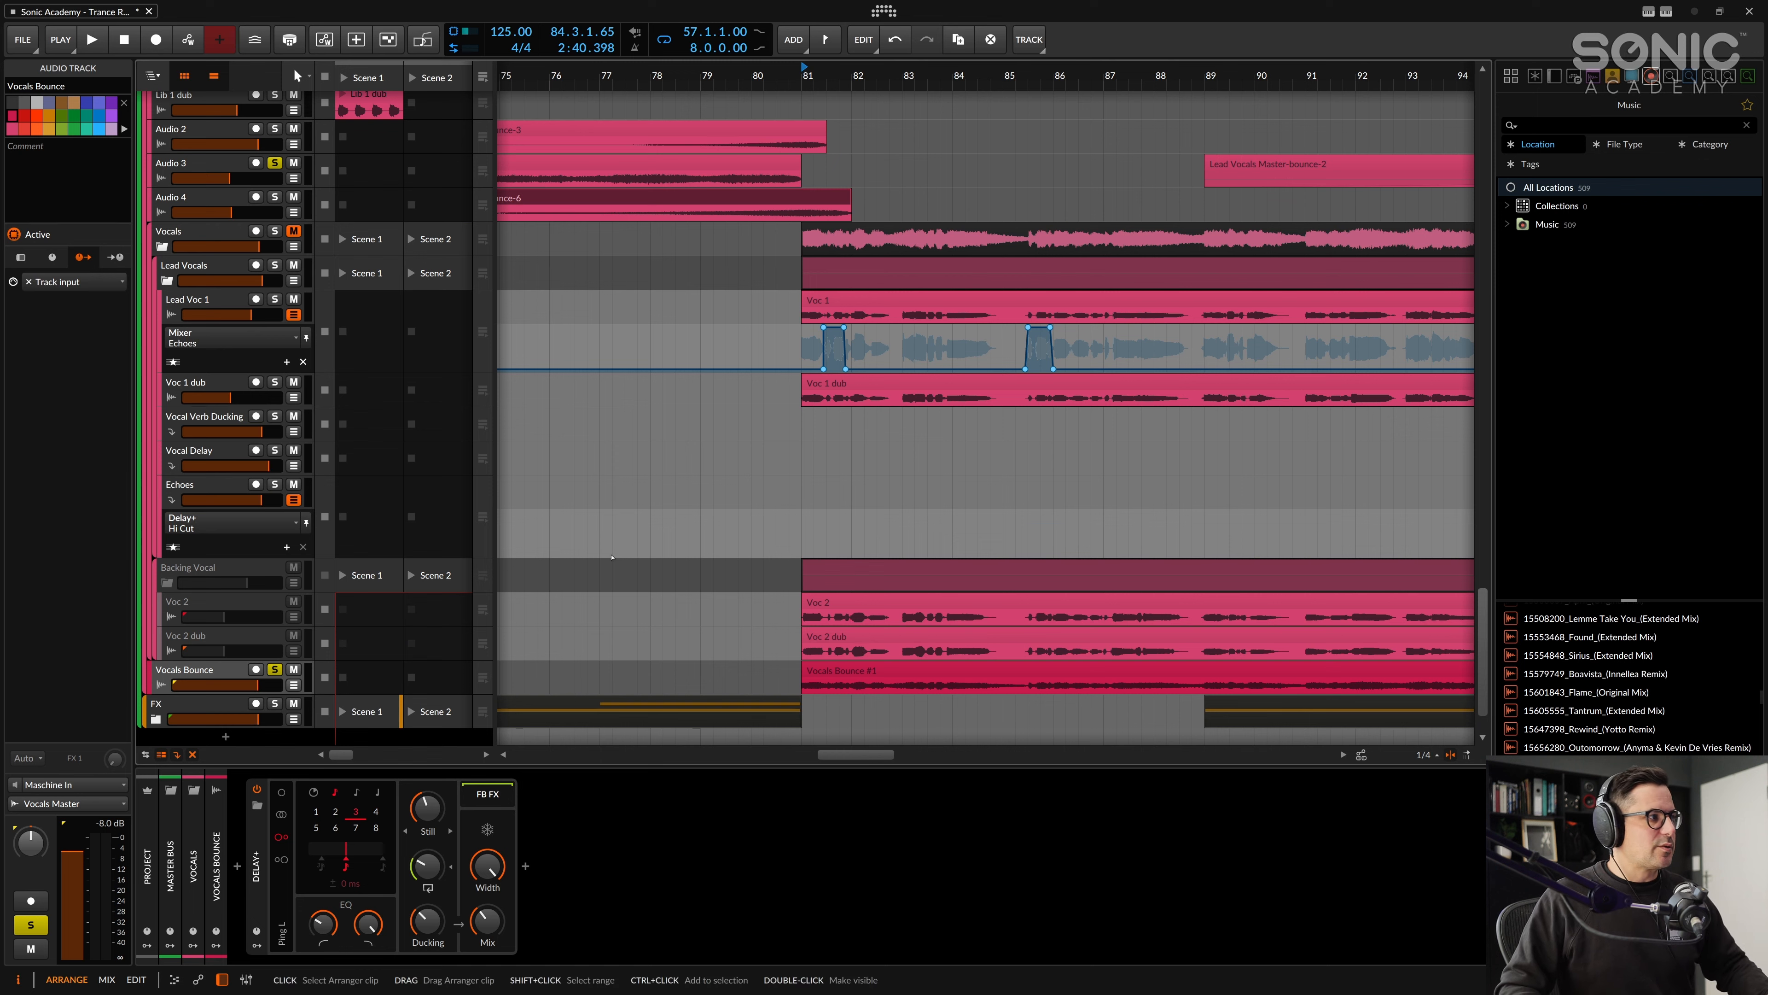
Step: Unfold the FX group and examine its clips across the arrangement and the devices on the crash, sweep, reverse-hit and Audio 8 tracks
{"action": "scroll", "coordinate": [724, 471], "scroll_direction": "down", "scroll_amount": 5}
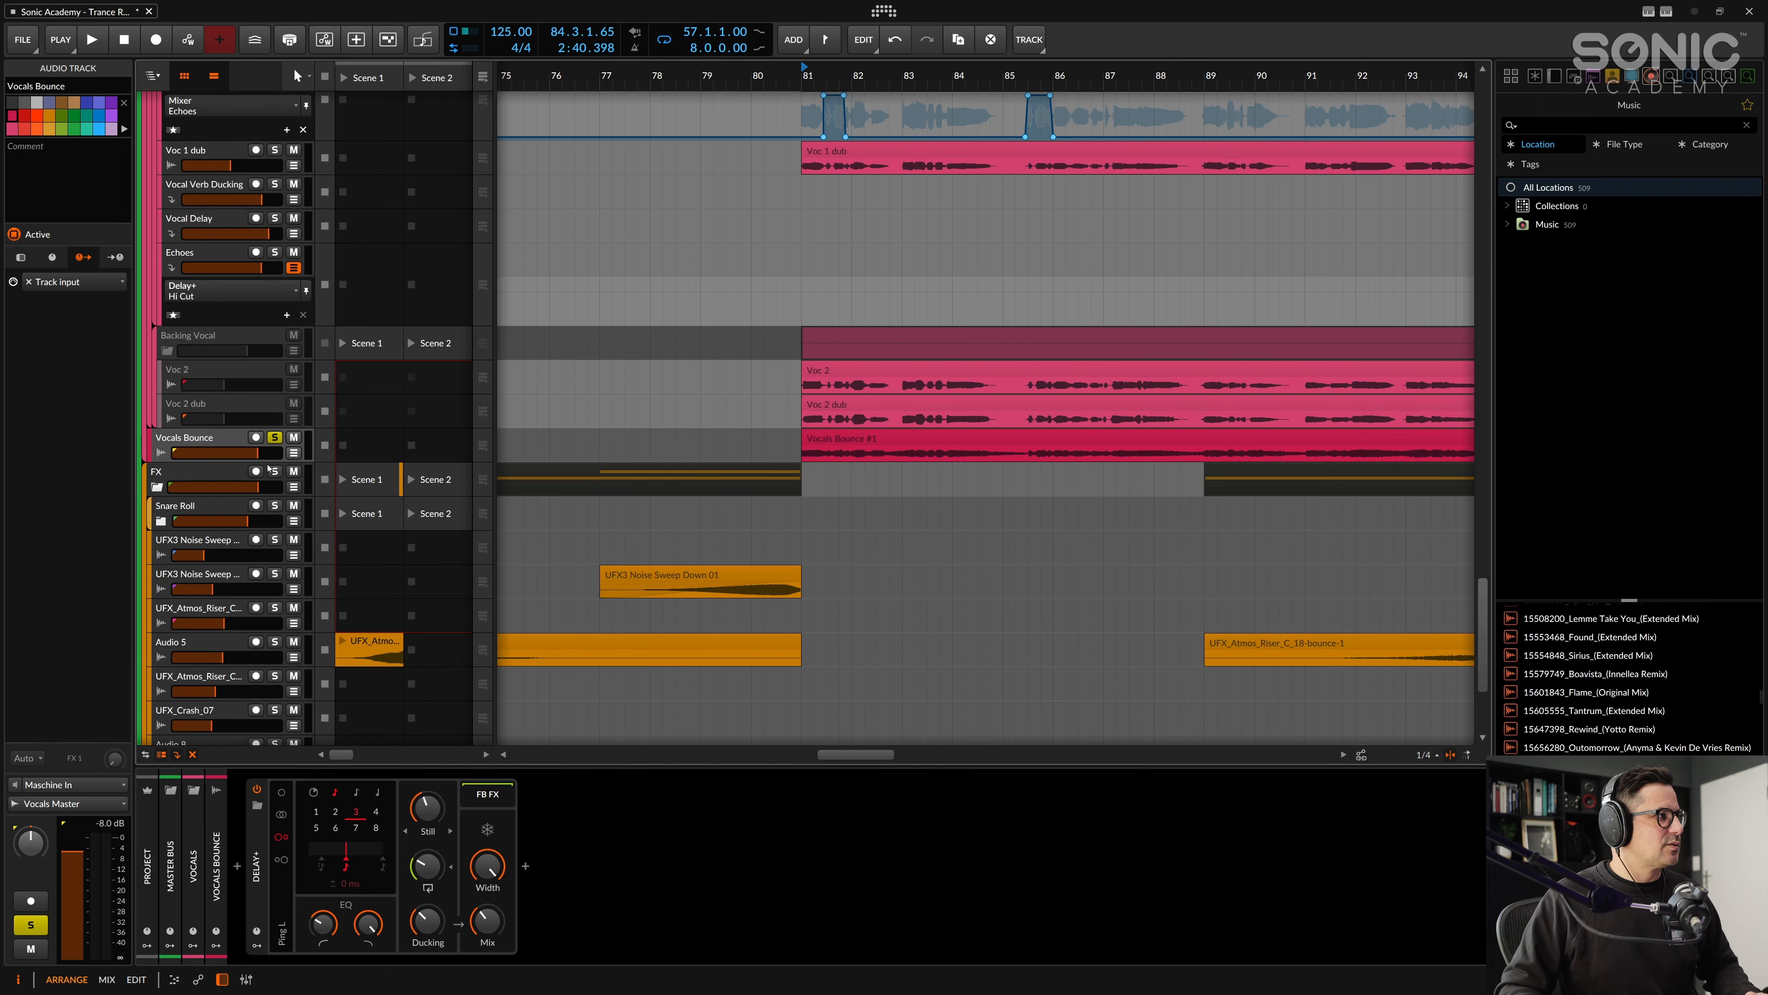
{"action": "scroll", "coordinate": [724, 471], "scroll_direction": "down", "scroll_amount": 3}
{"action": "left_click_drag", "start_coordinate": [839, 75], "coordinate": [789, 14]}
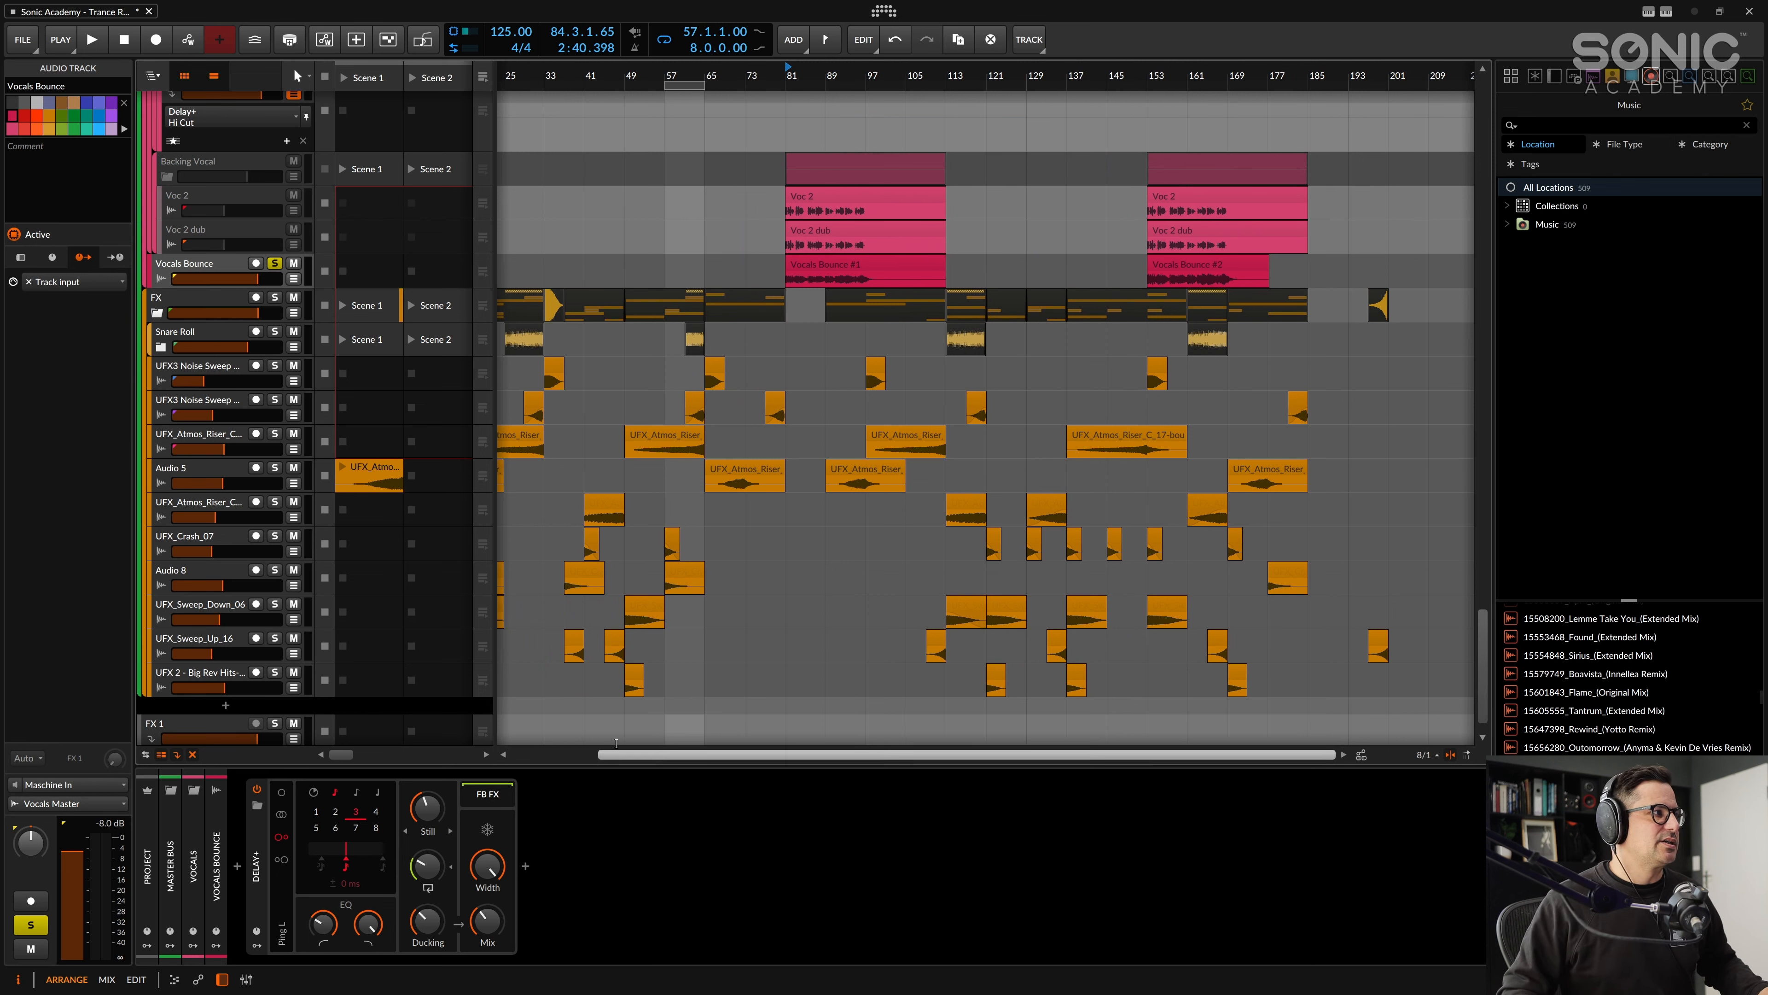
{"action": "left_click", "coordinate": [209, 547]}
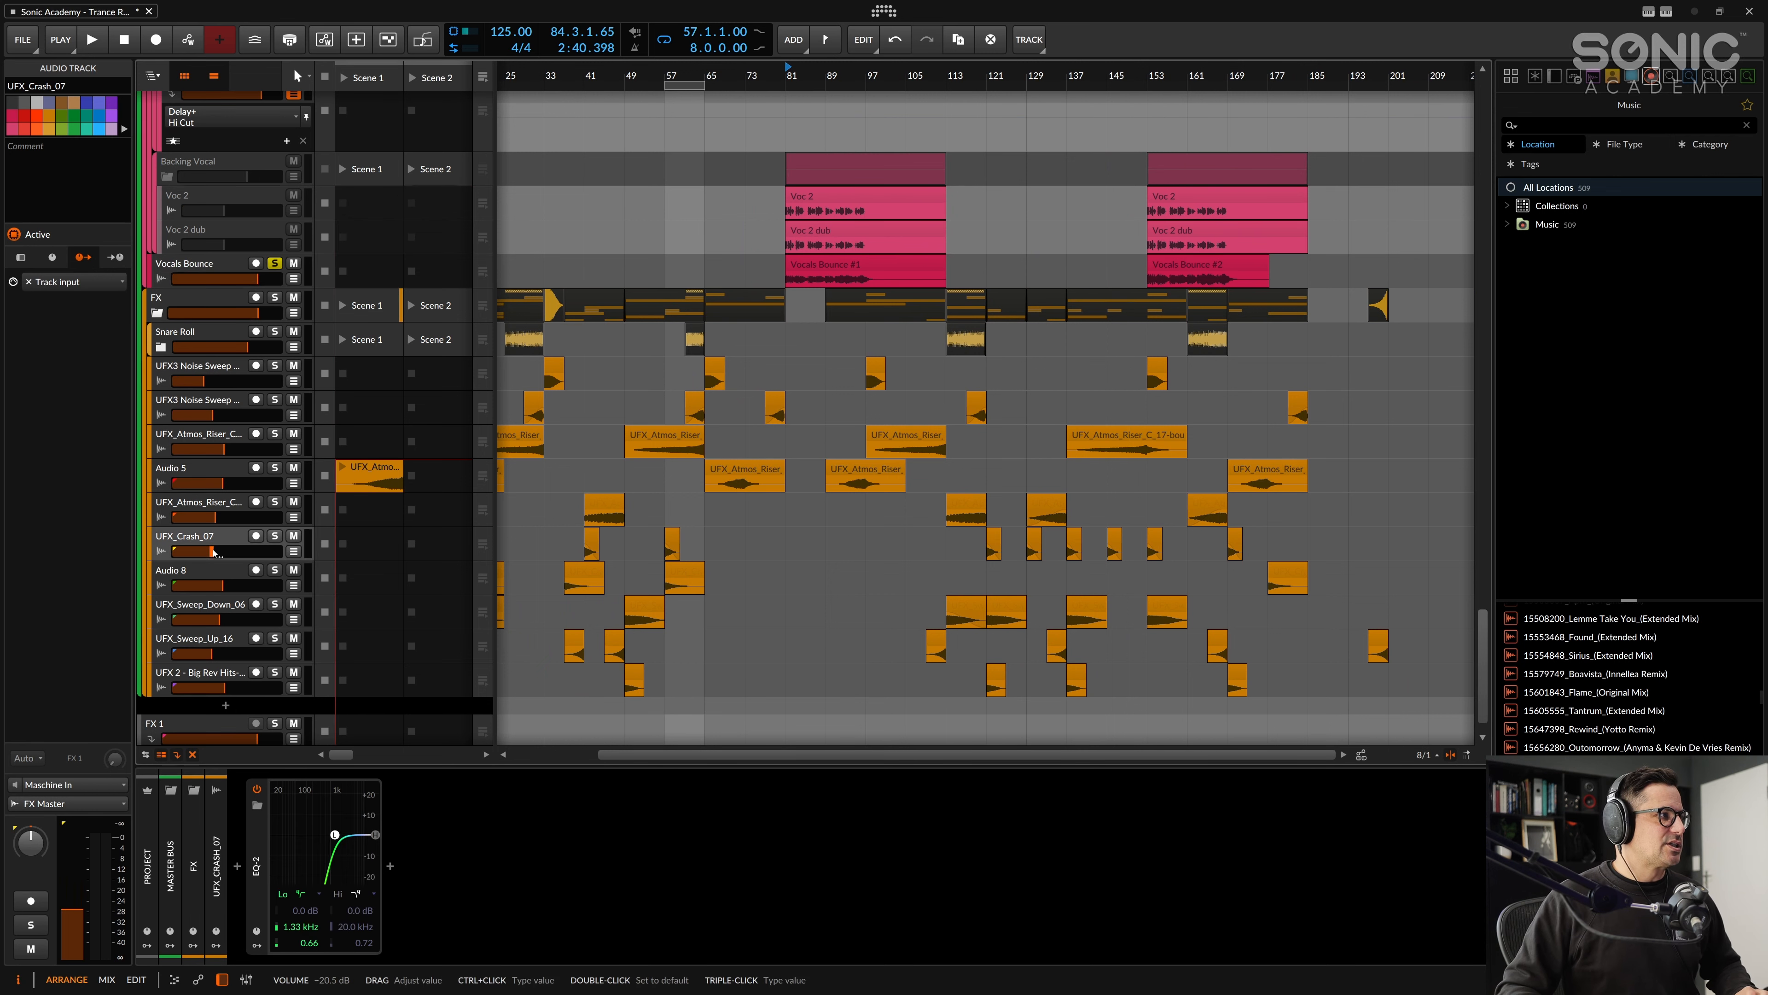
{"action": "left_click", "coordinate": [219, 671]}
{"action": "left_click", "coordinate": [206, 640]}
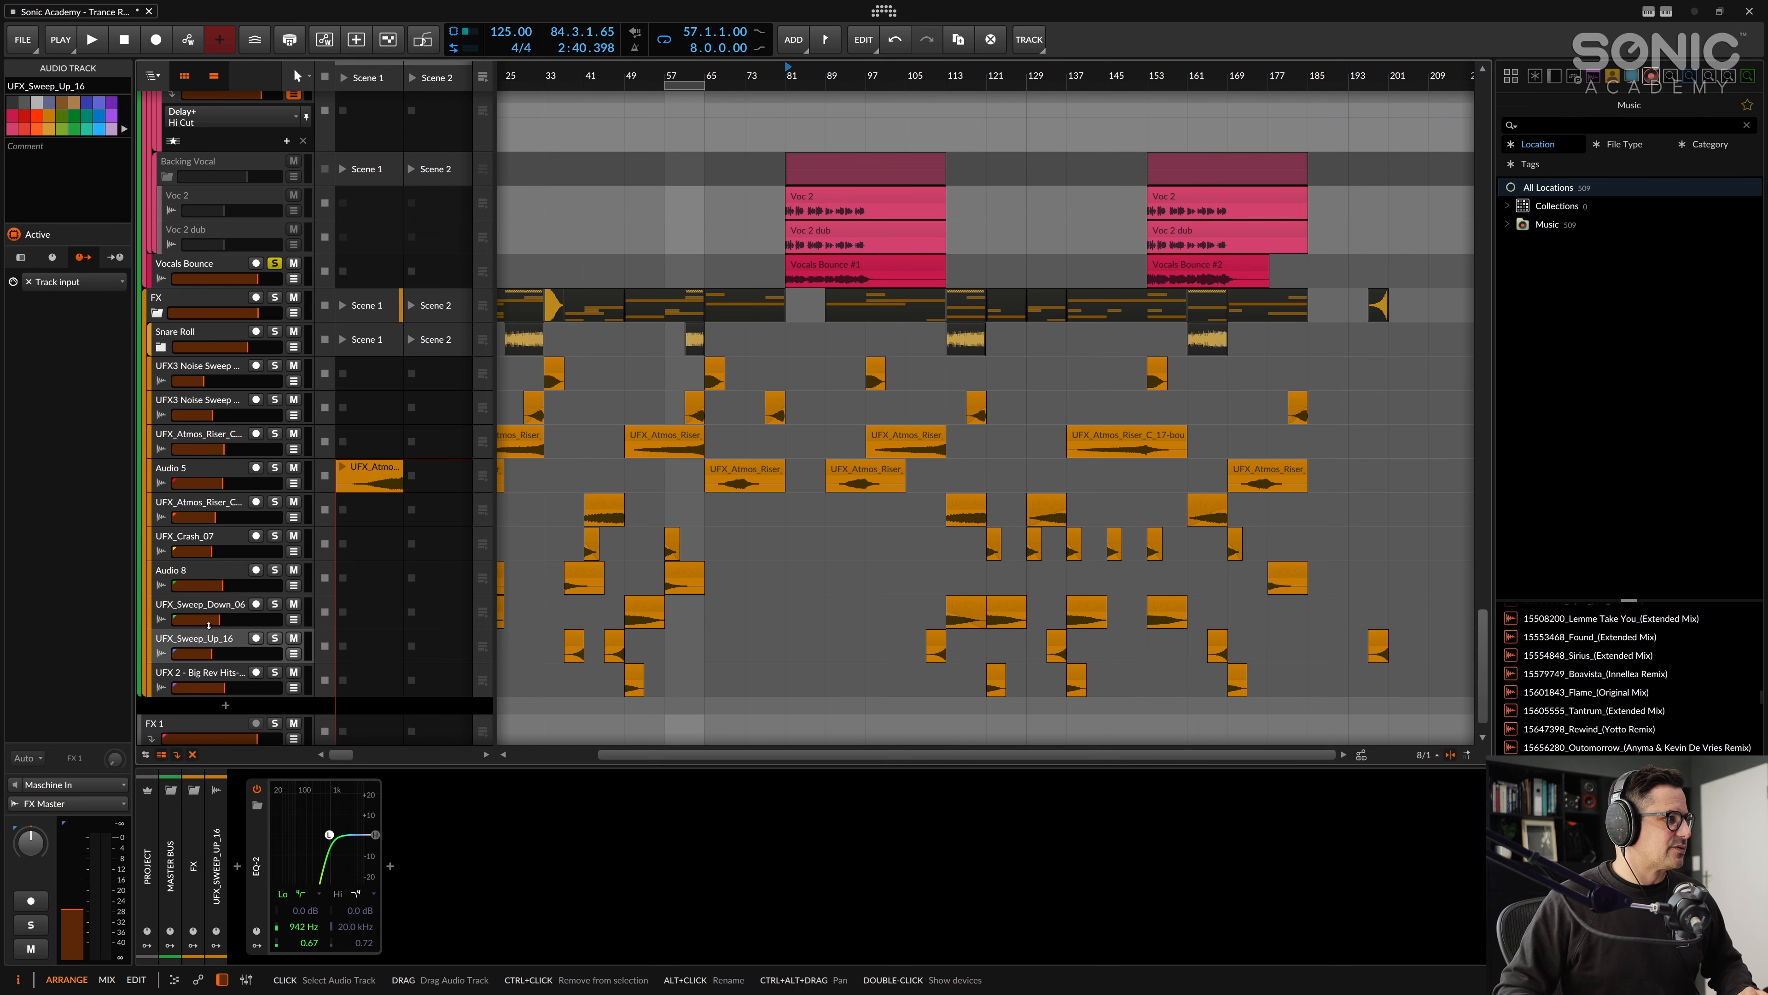
{"action": "left_click", "coordinate": [203, 605]}
{"action": "left_click", "coordinate": [203, 571]}
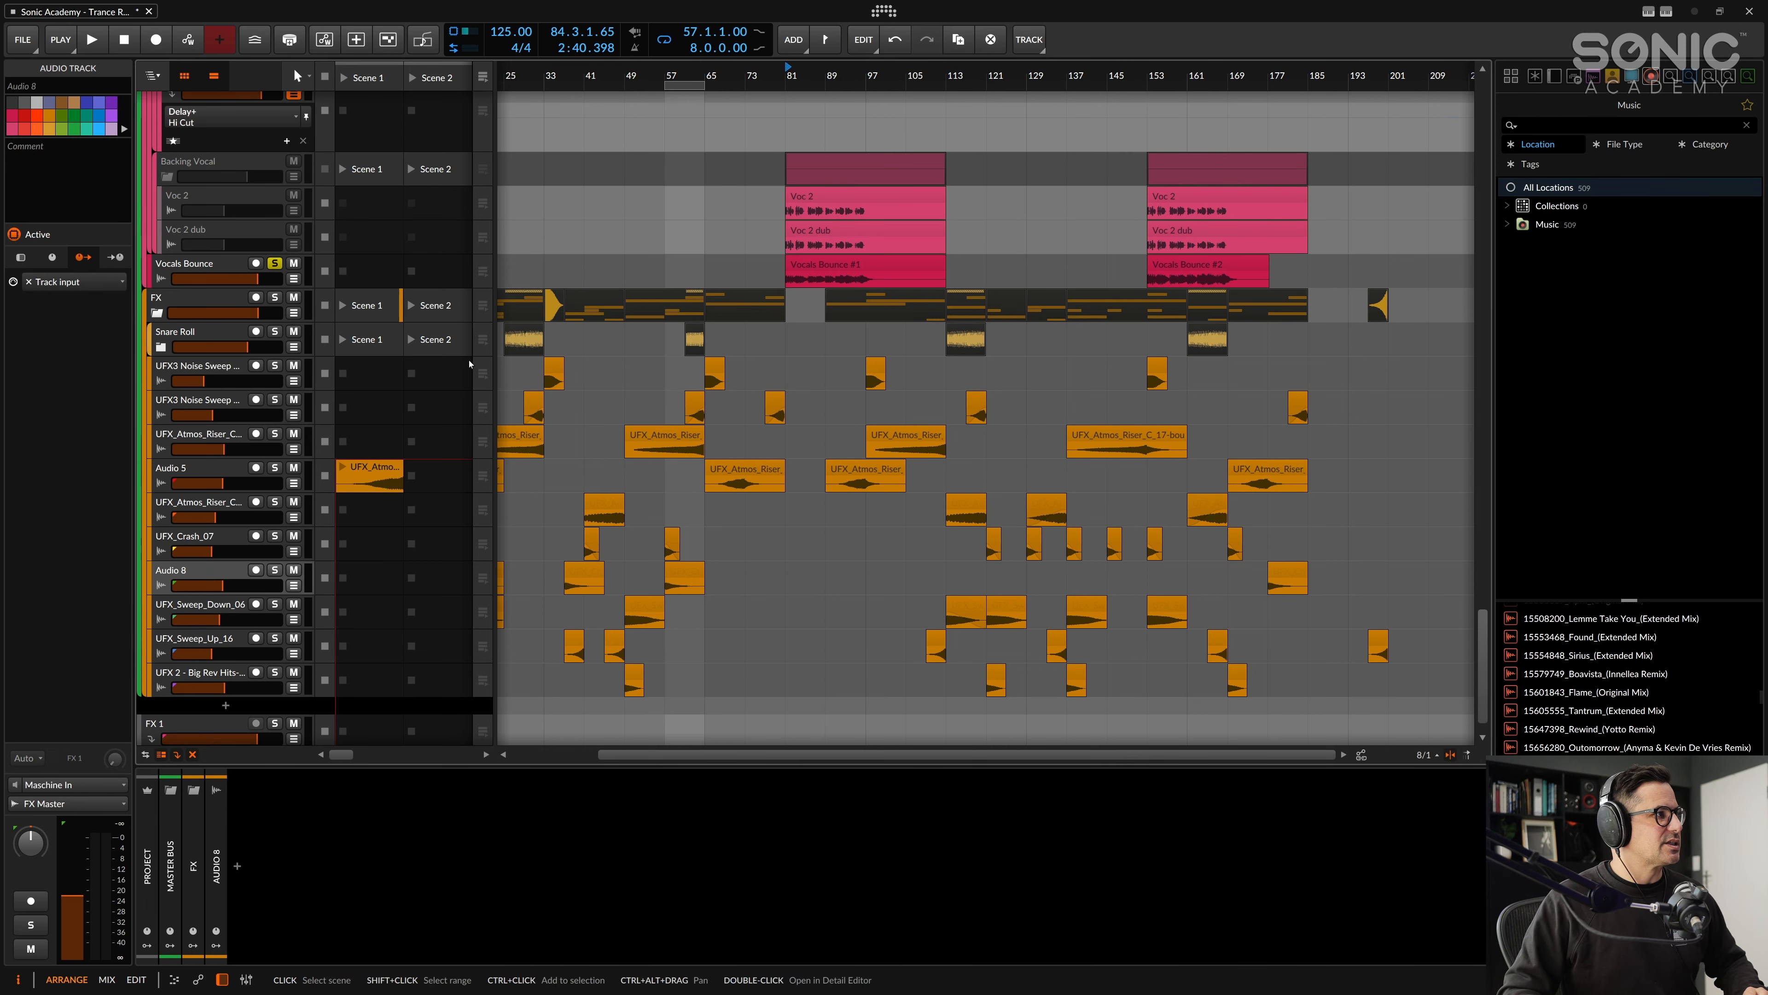
Step: Review the arrangement from the FX tracks back up to the drums, and play the full mix from bar 113
{"action": "left_click_drag", "start_coordinate": [687, 82], "coordinate": [852, 91]}
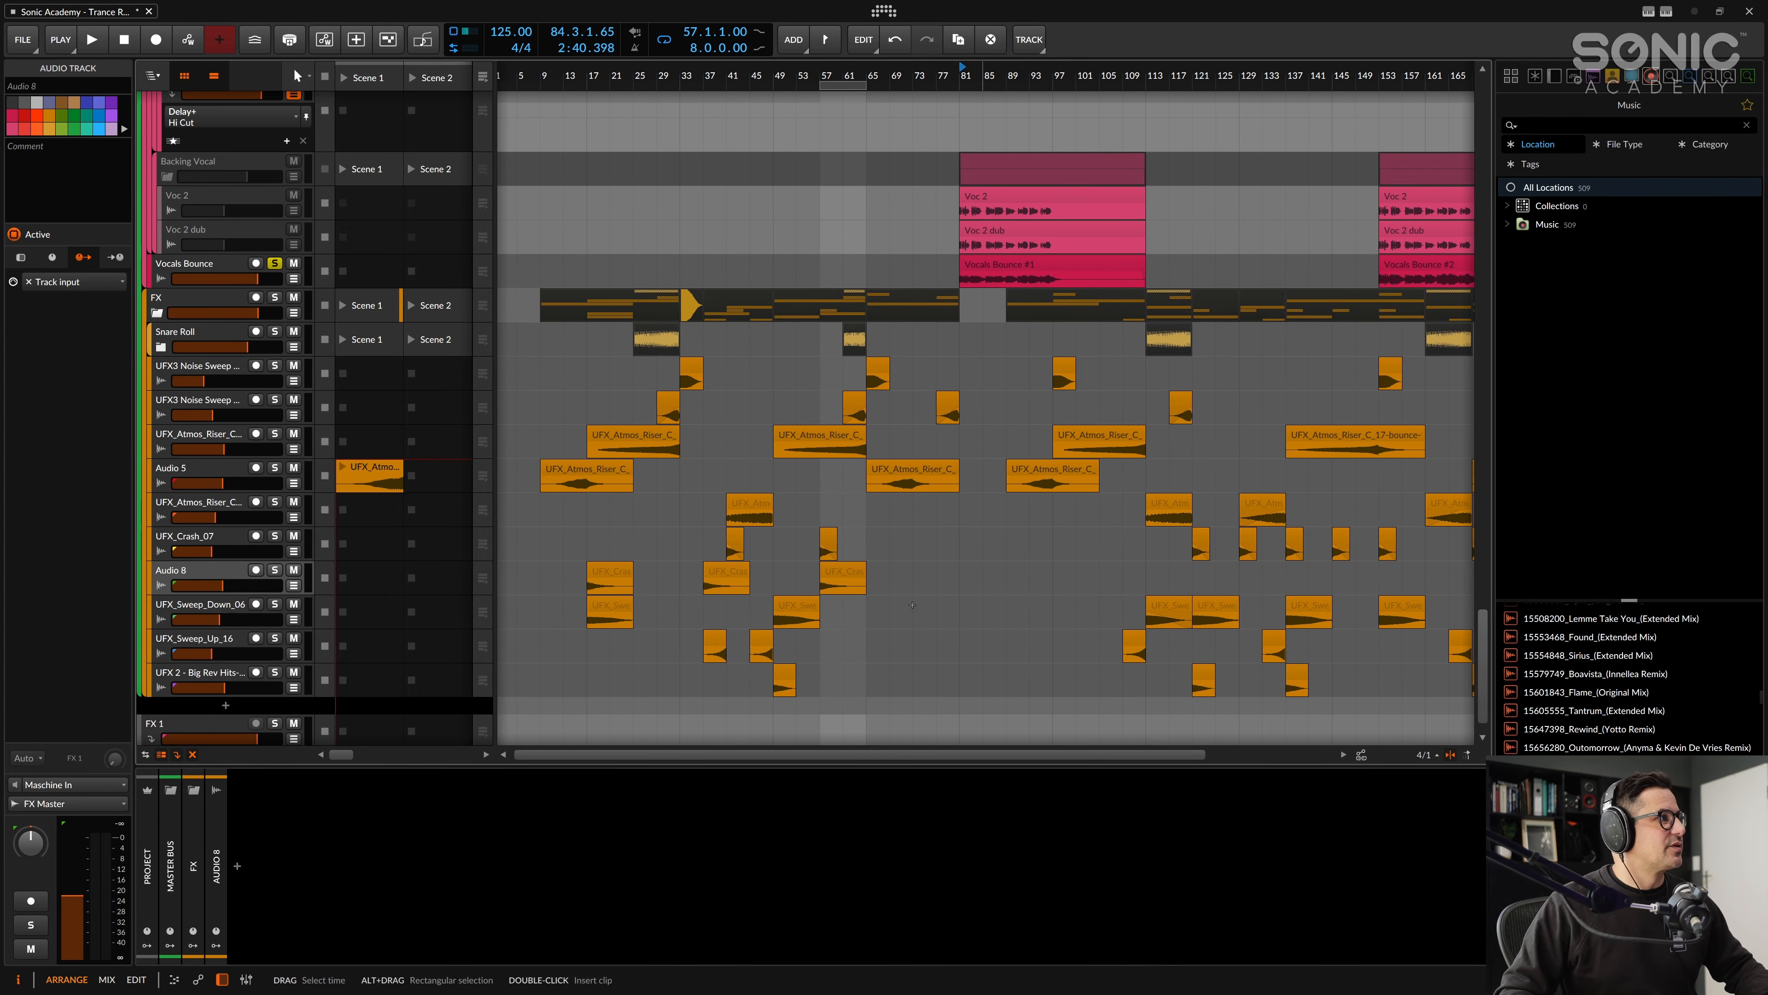
{"action": "scroll", "coordinate": [788, 332], "scroll_direction": "up", "scroll_amount": 15}
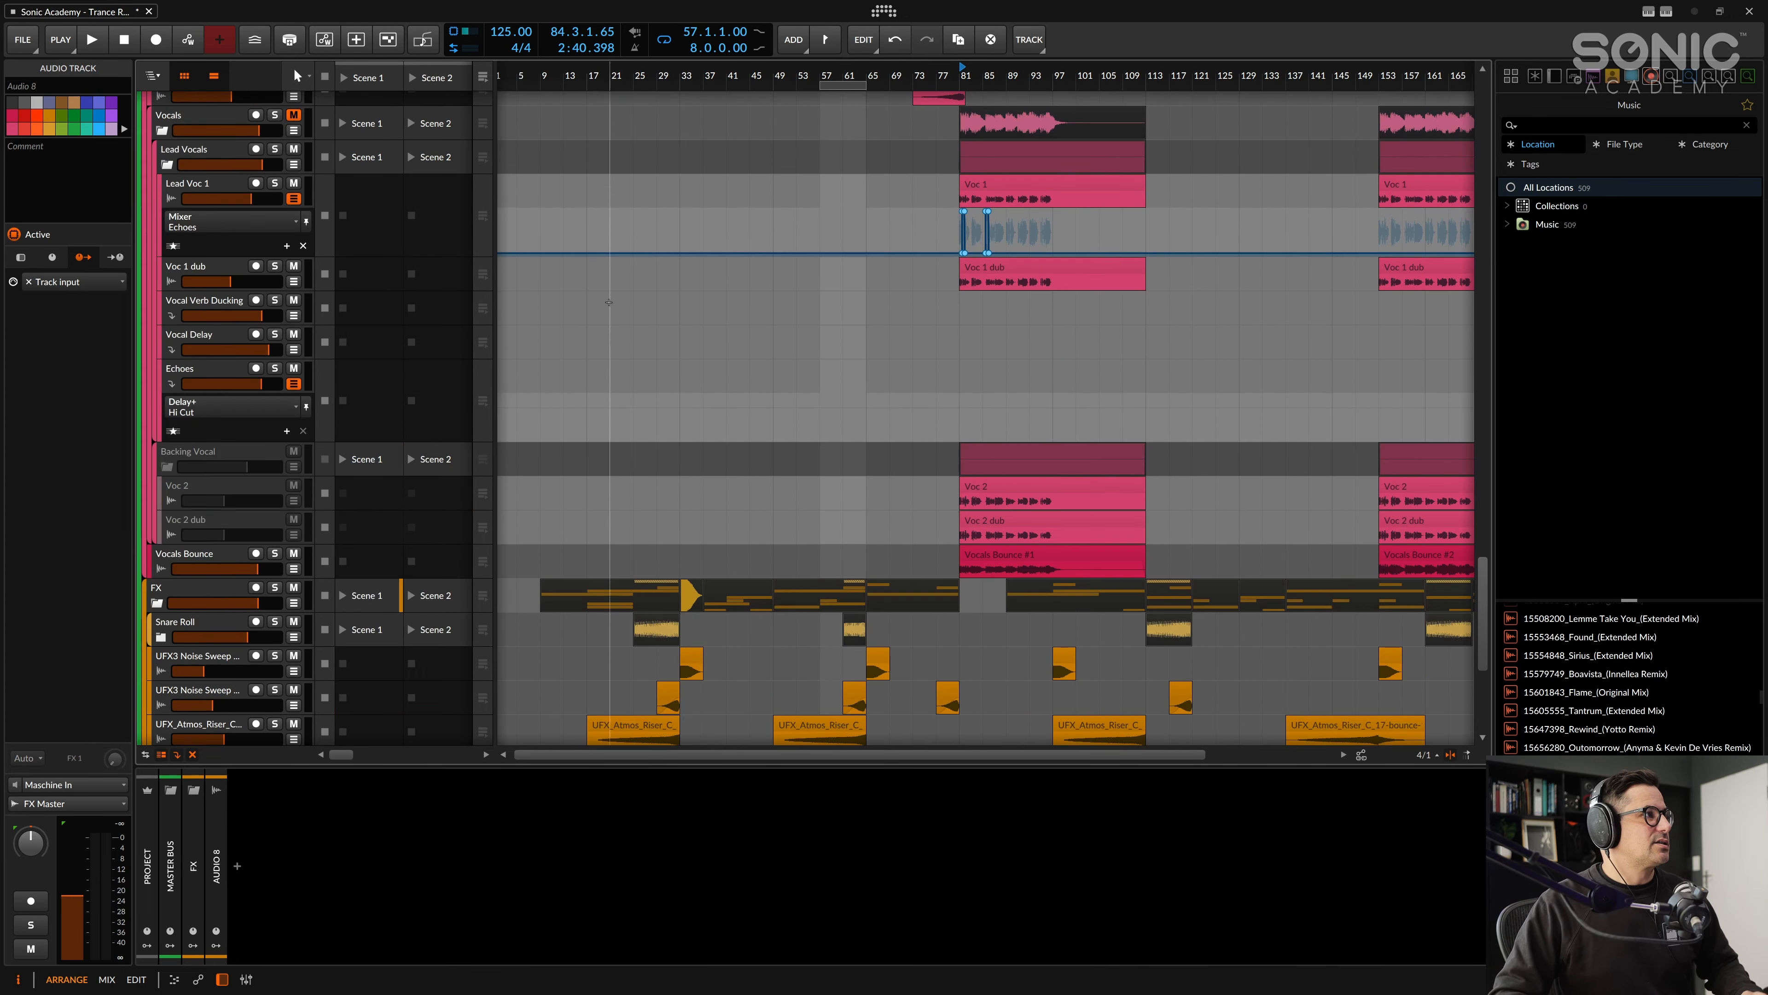
{"action": "scroll", "coordinate": [788, 333], "scroll_direction": "down", "scroll_amount": 15}
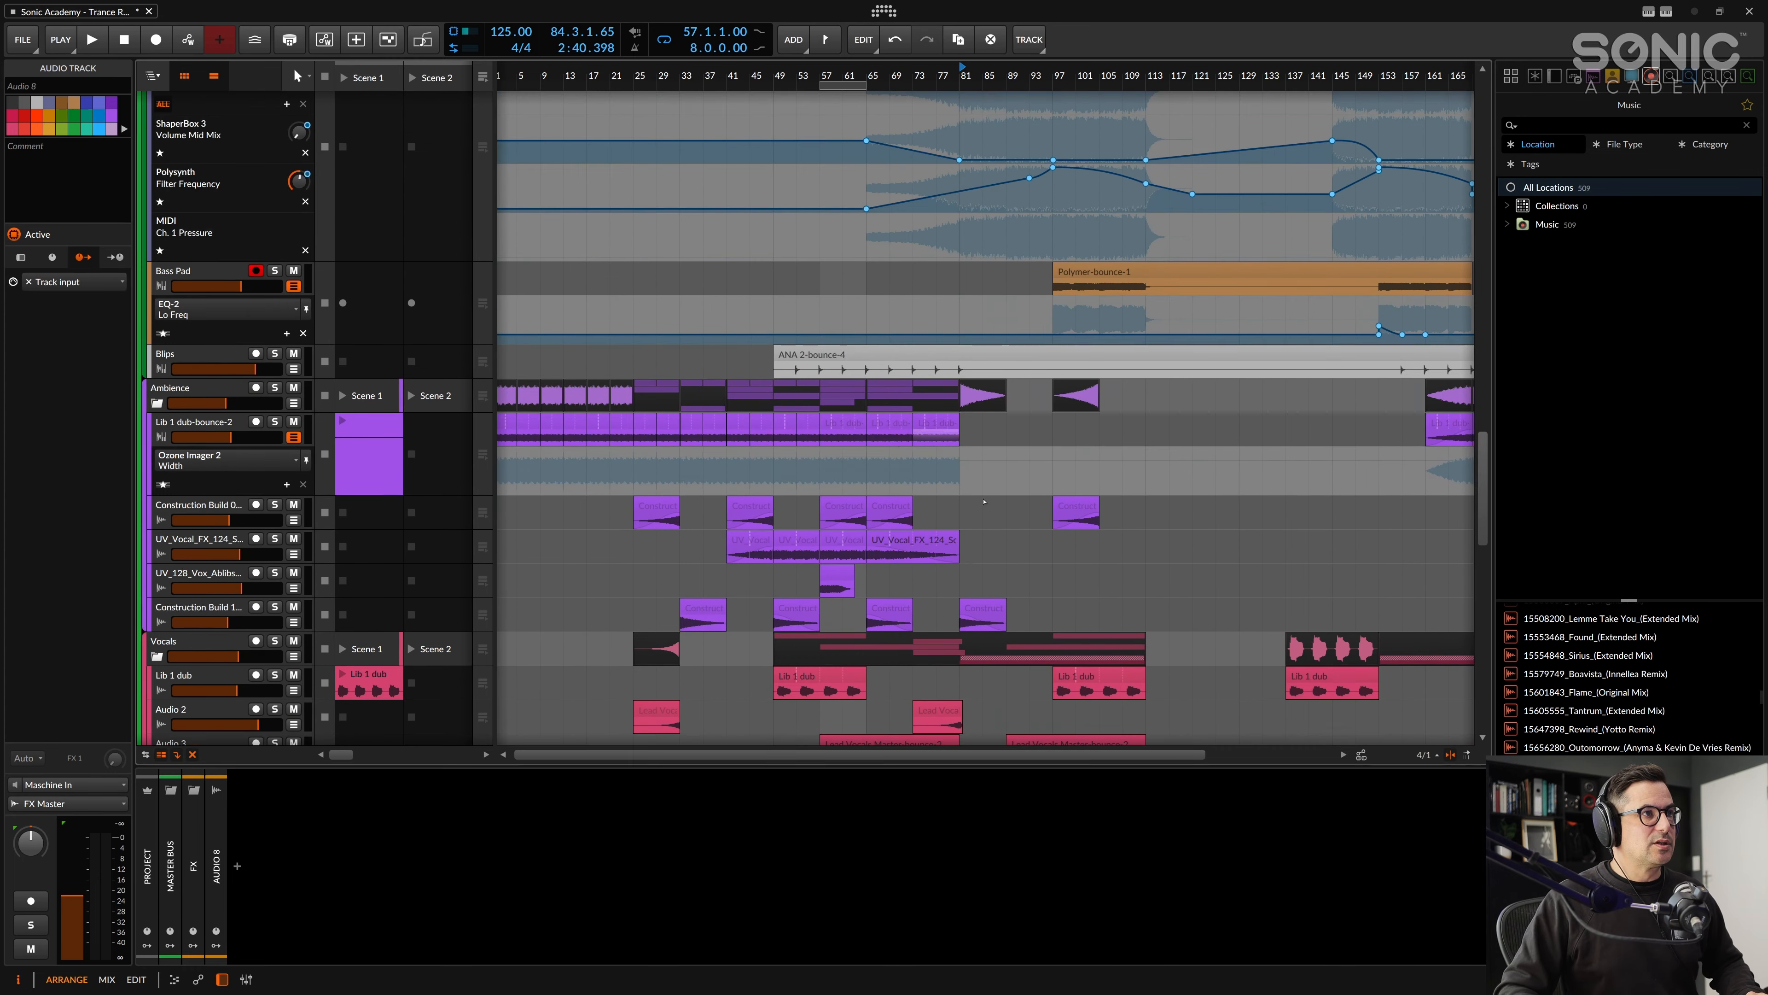
{"action": "scroll", "coordinate": [597, 343], "scroll_direction": "up", "scroll_amount": 15}
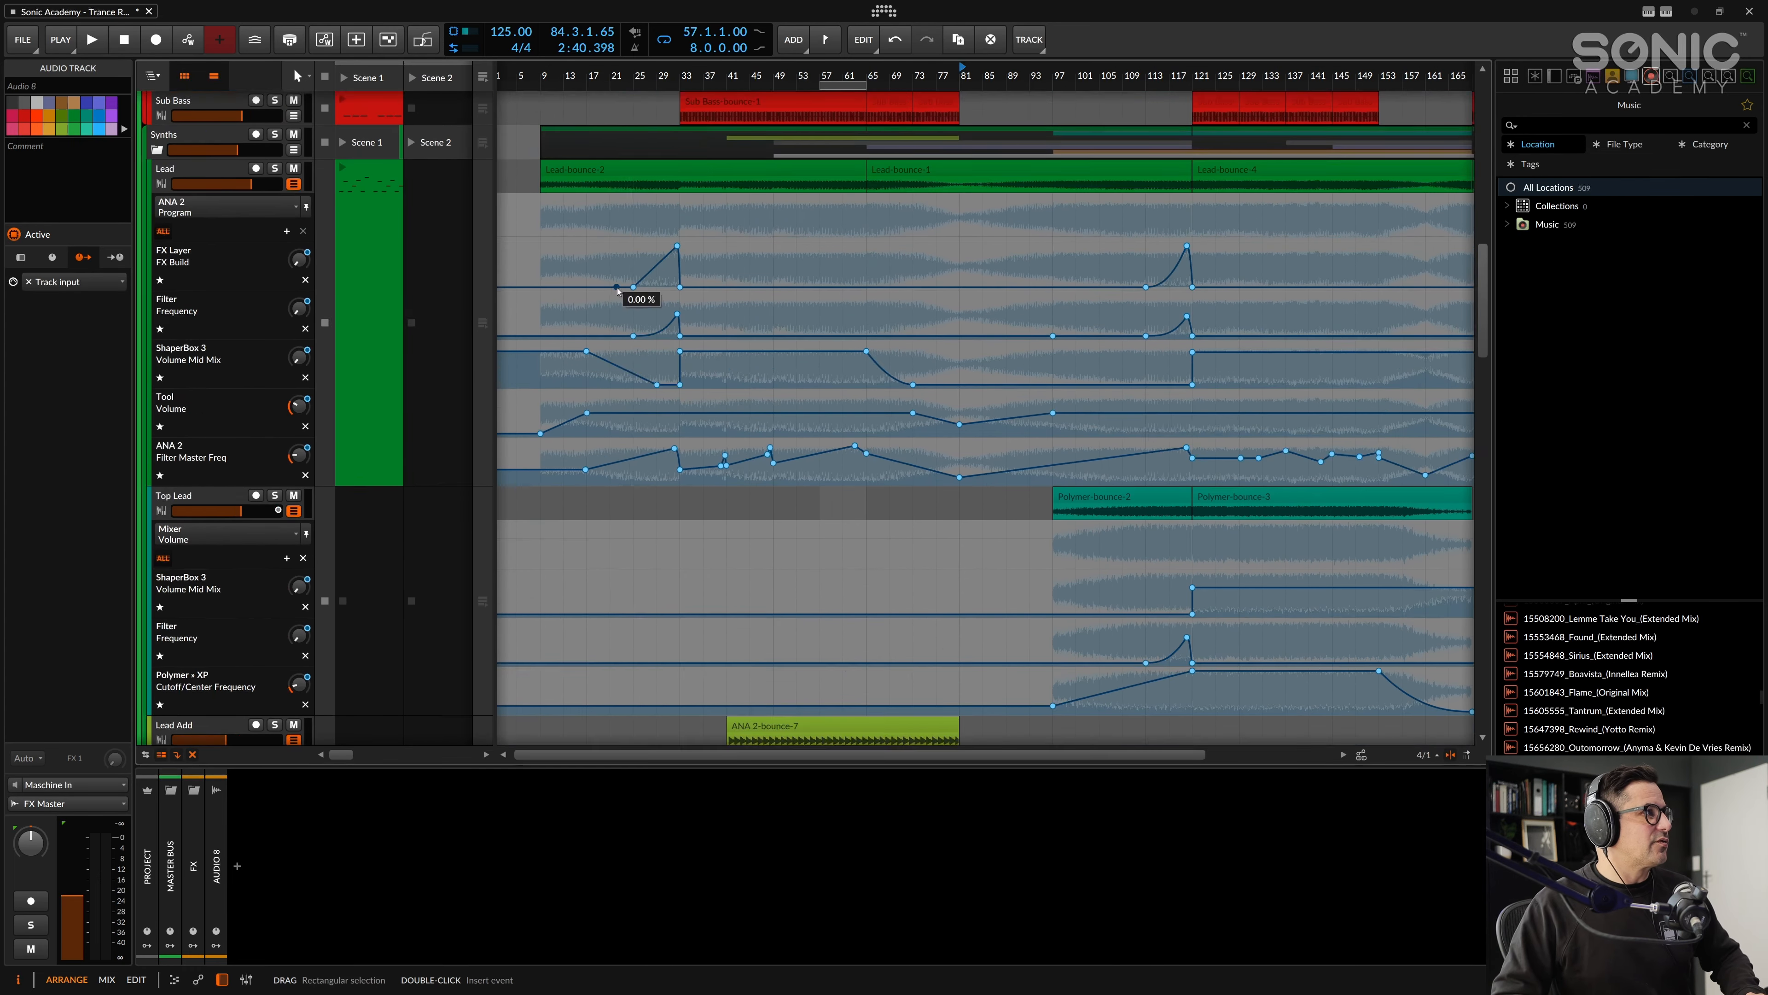
{"action": "scroll", "coordinate": [695, 322], "scroll_direction": "up", "scroll_amount": 2}
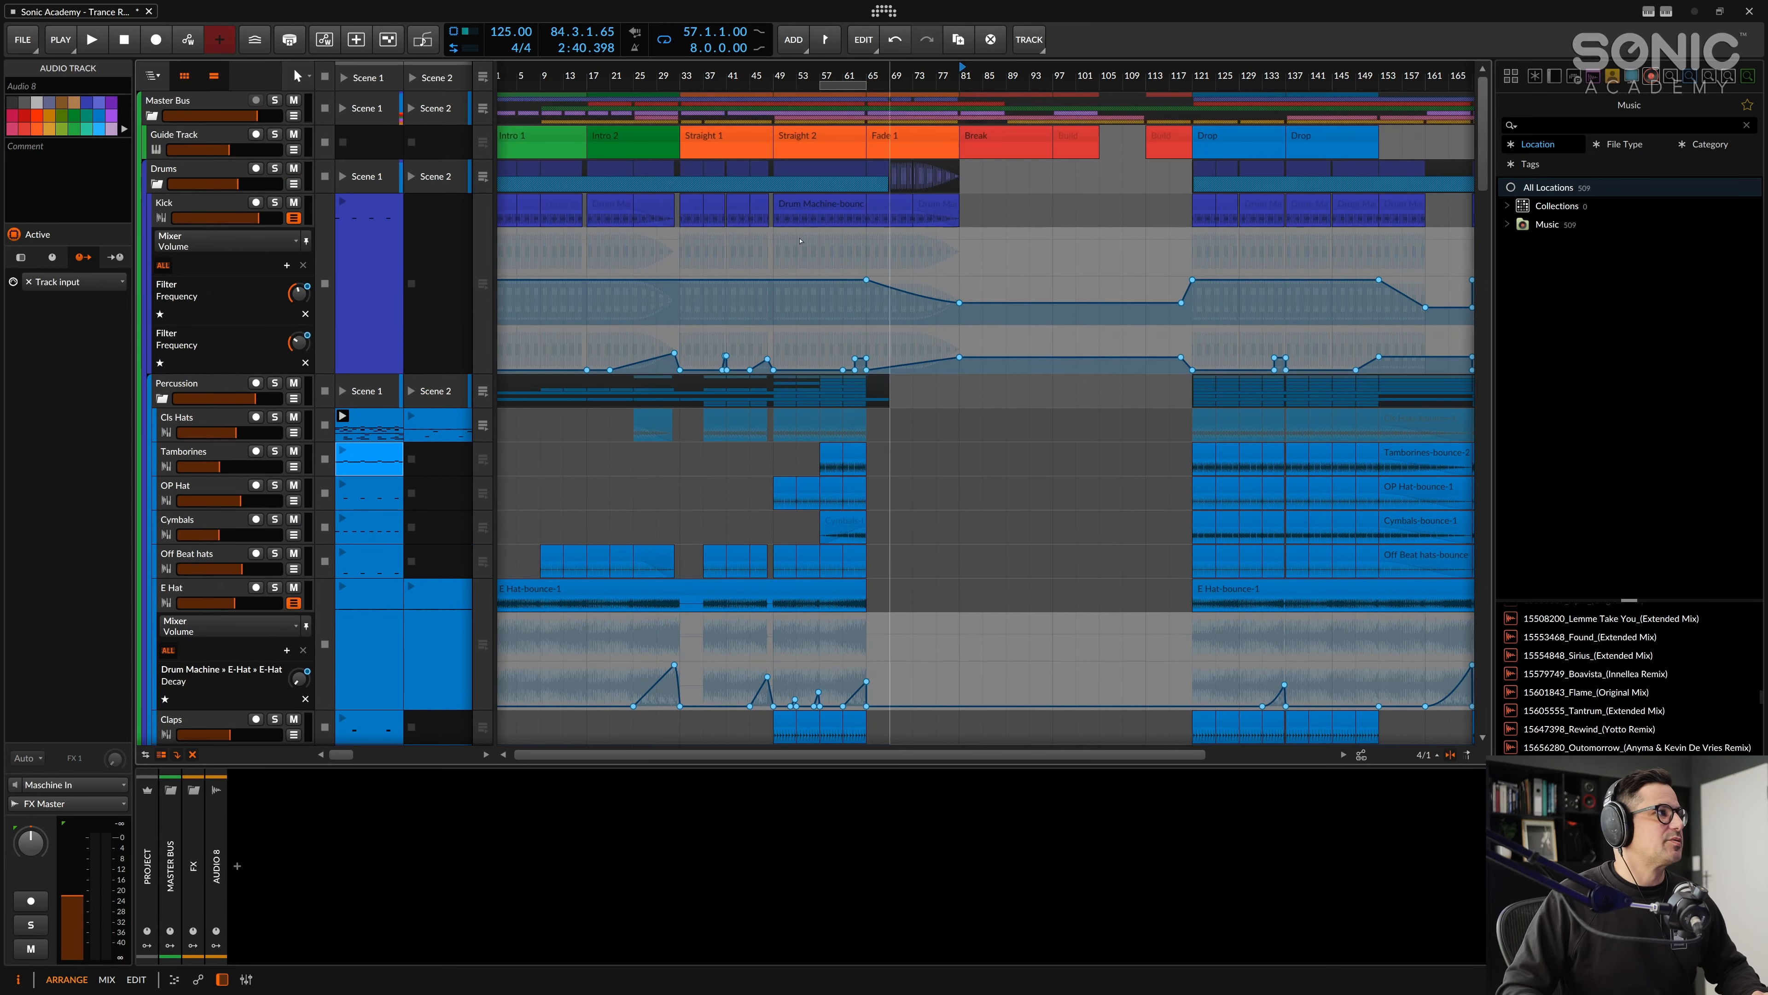
{"action": "left_click_drag", "start_coordinate": [1162, 75], "coordinate": [948, 75]}
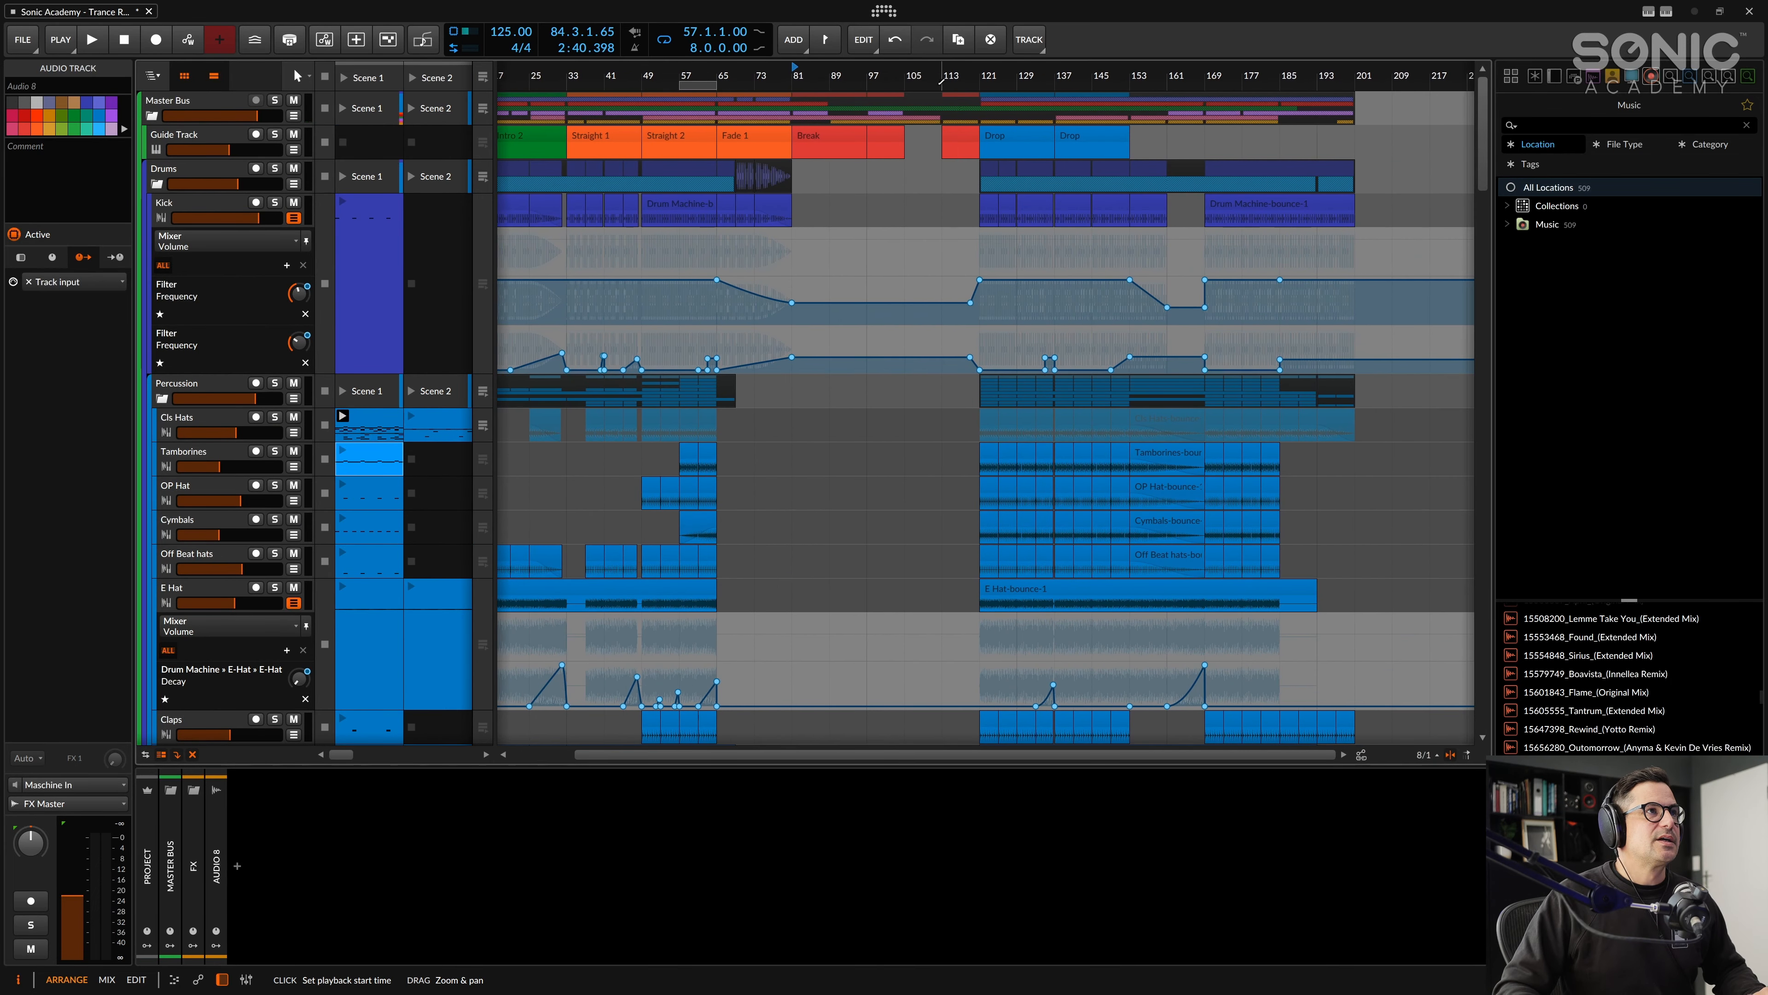
{"action": "left_click", "coordinate": [948, 75]}
{"action": "key", "text": "space"}
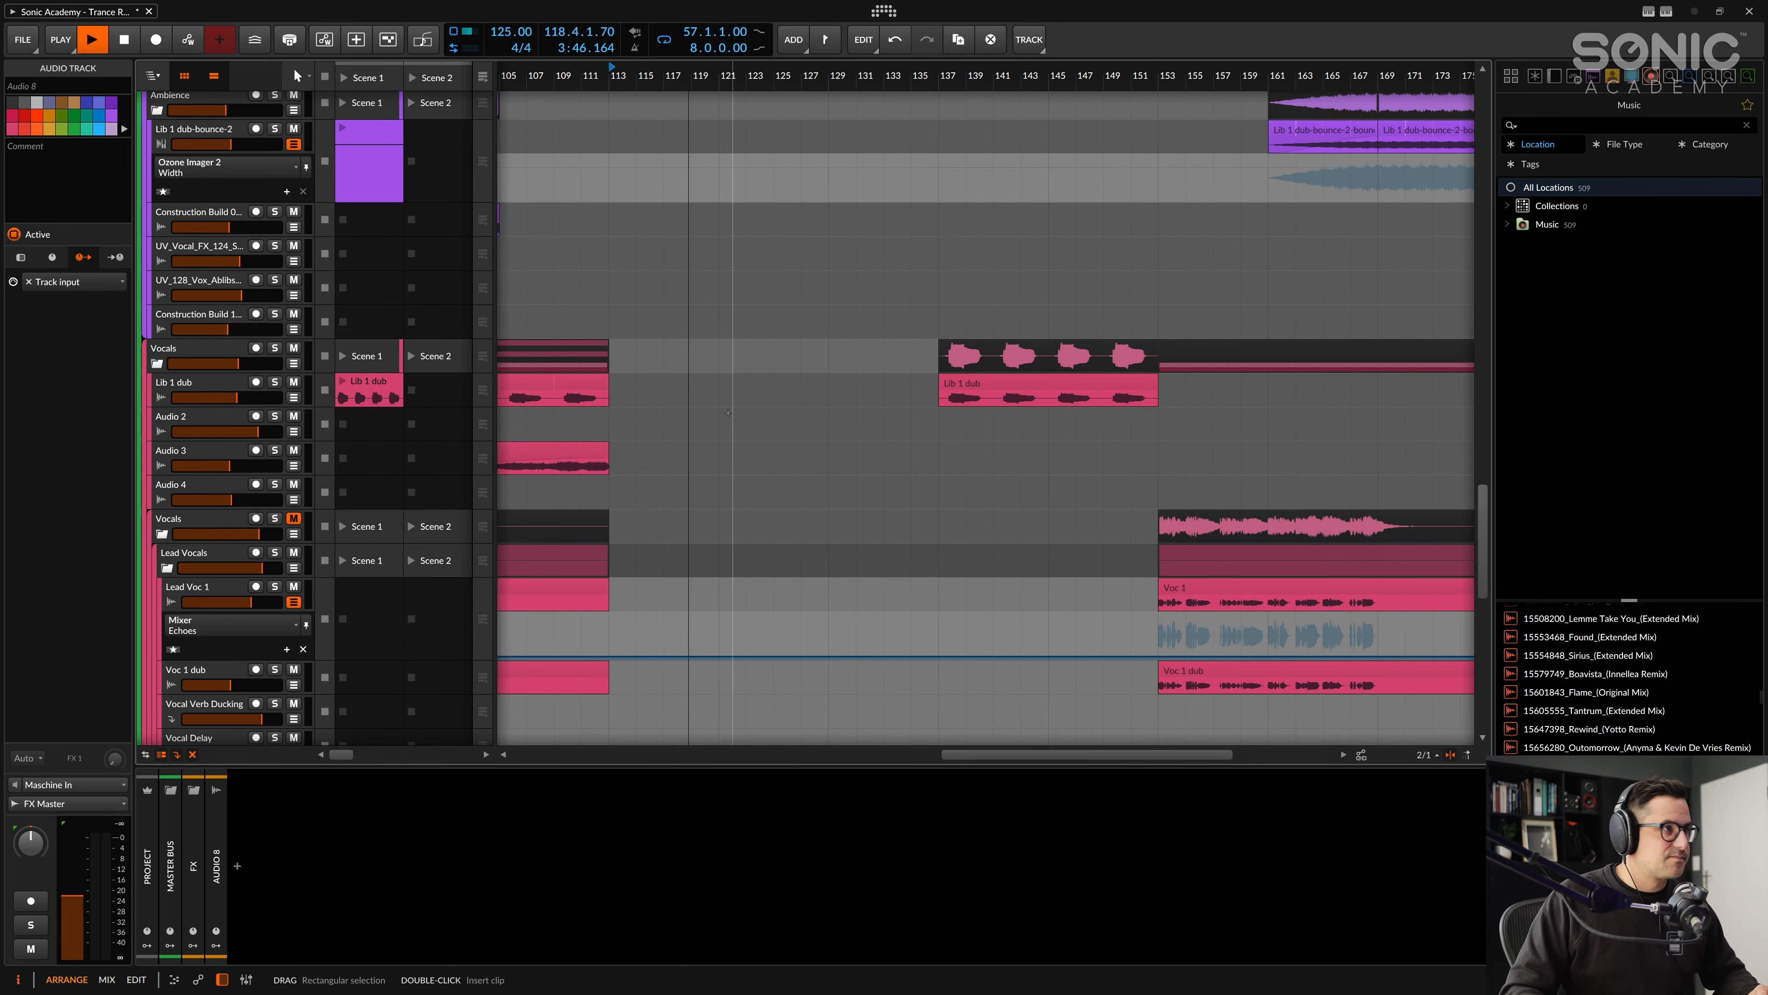
Step: Follow the FX group's riser, crash and sweep clips during playback, and check the track levels in the Mix view before returning to the arrangement
{"action": "scroll", "coordinate": [759, 343], "scroll_direction": "down", "scroll_amount": 10}
{"action": "scroll", "coordinate": [759, 342], "scroll_direction": "down", "scroll_amount": 5}
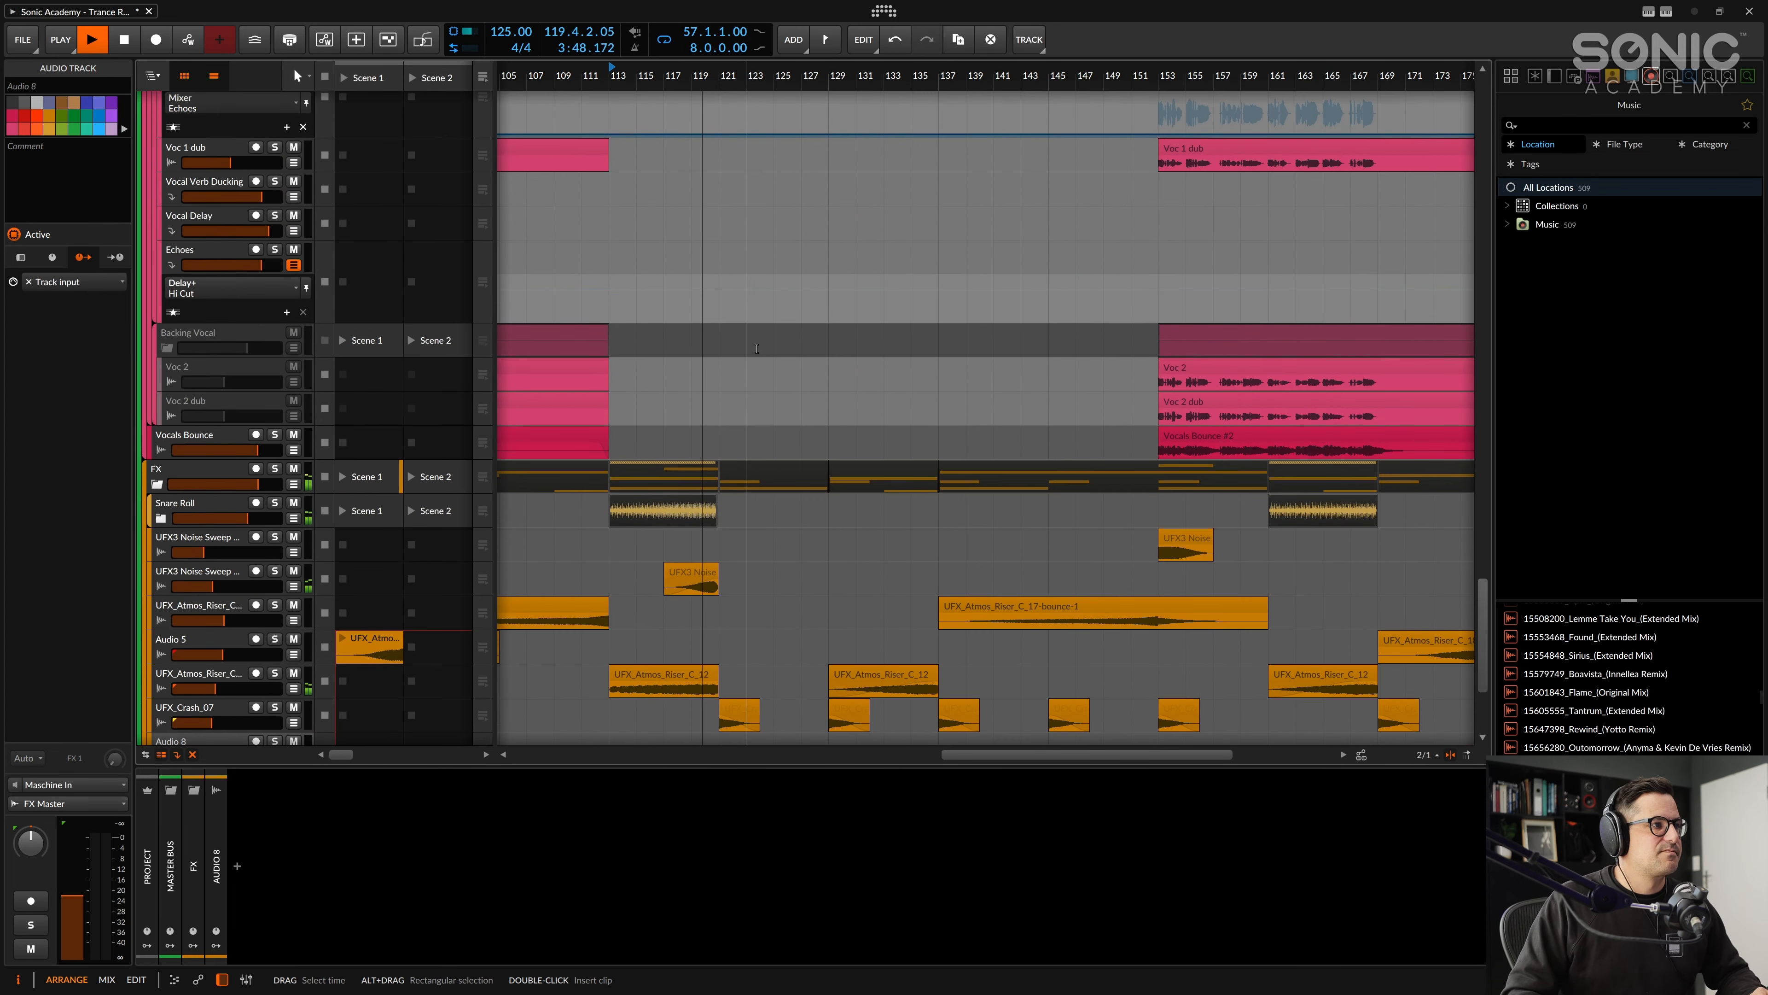
{"action": "key", "text": "alt+2"}
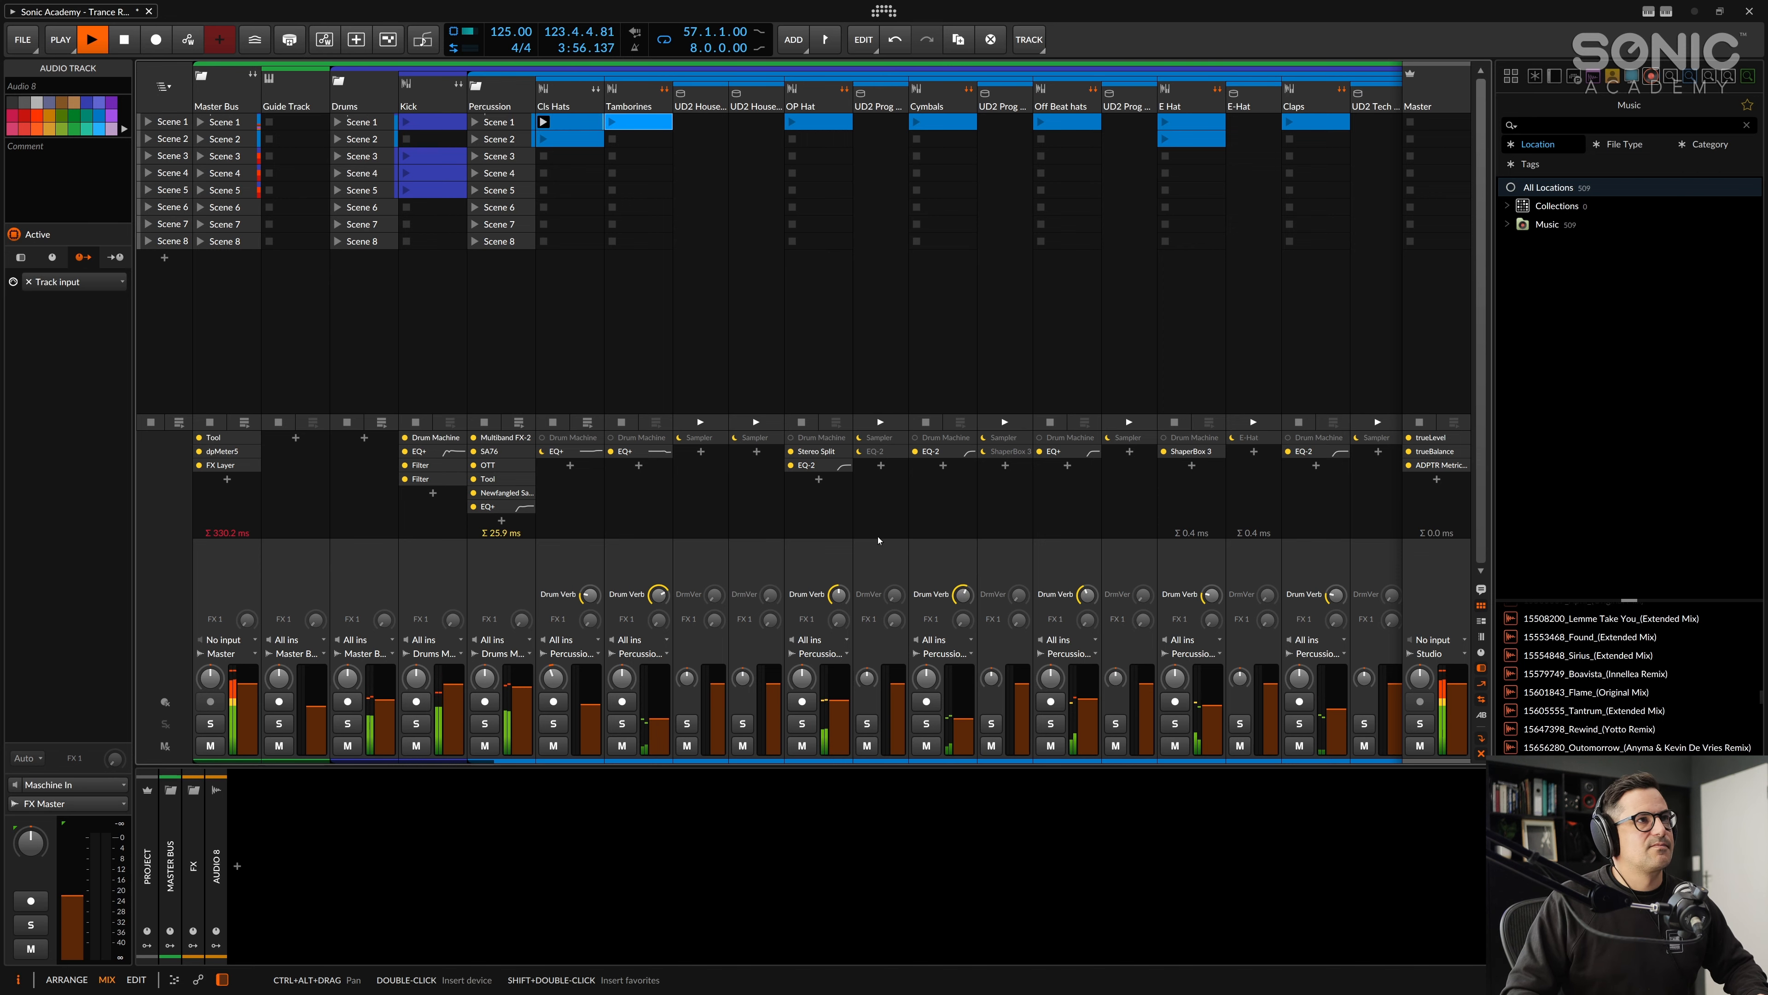
{"action": "key", "text": "alt+1"}
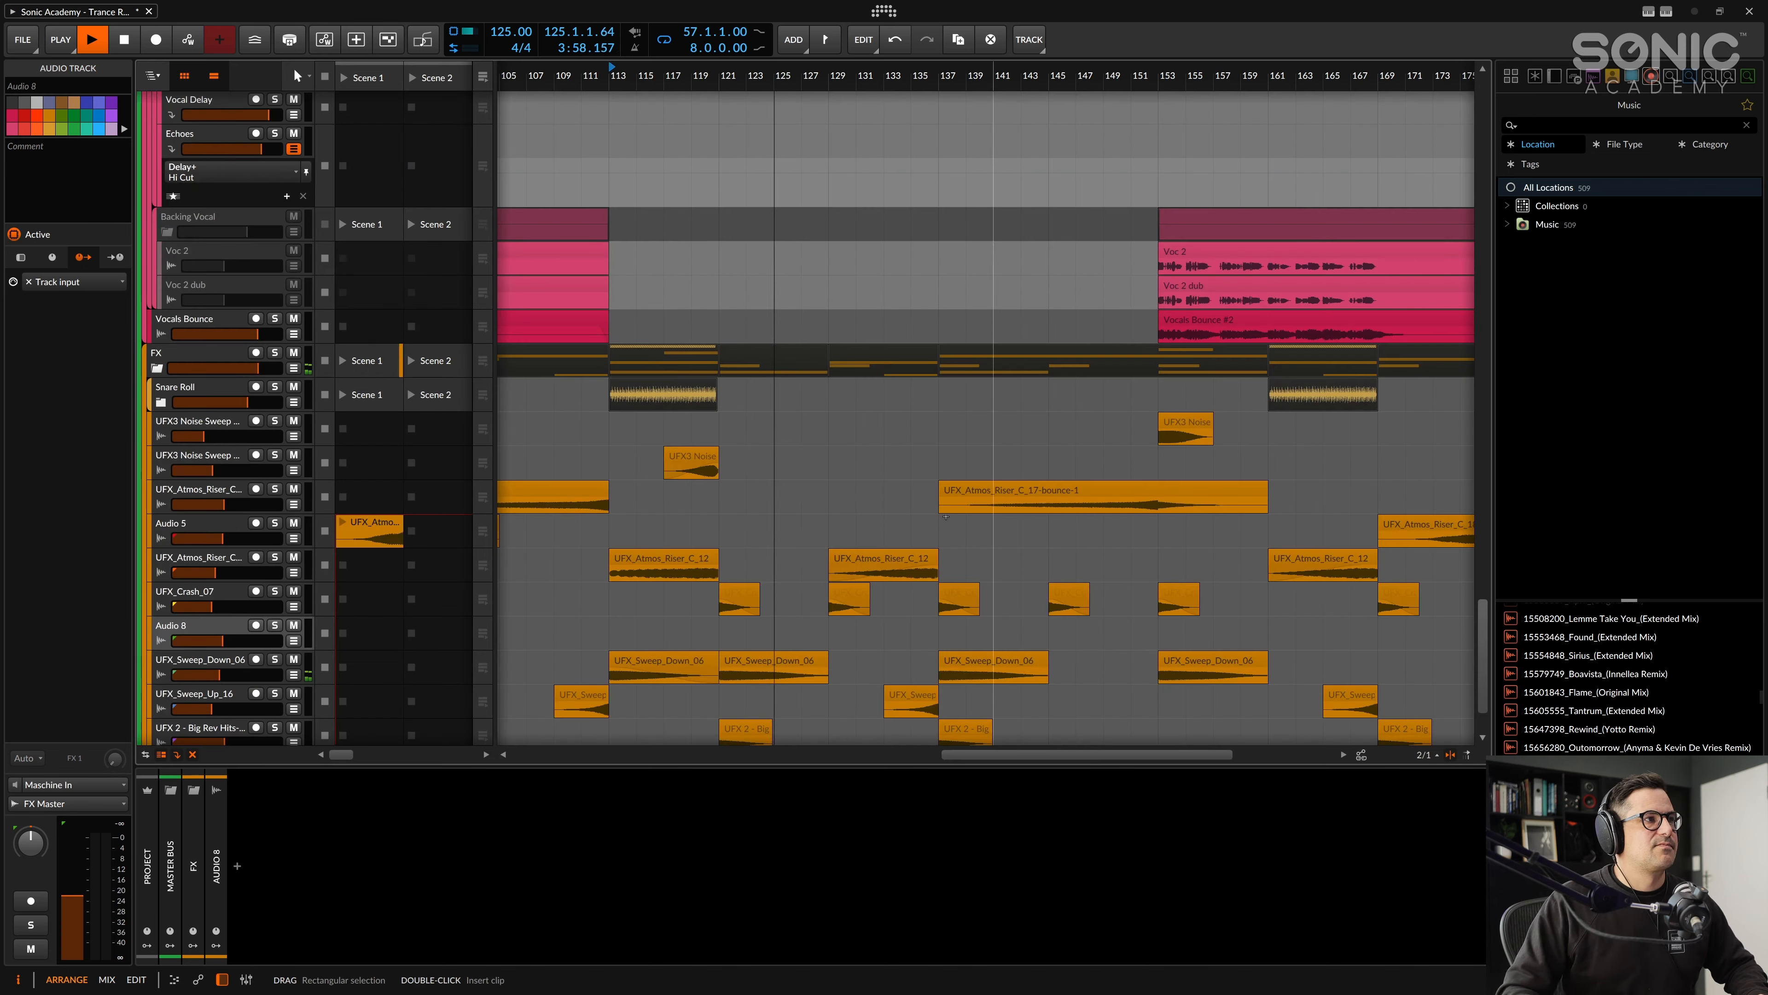